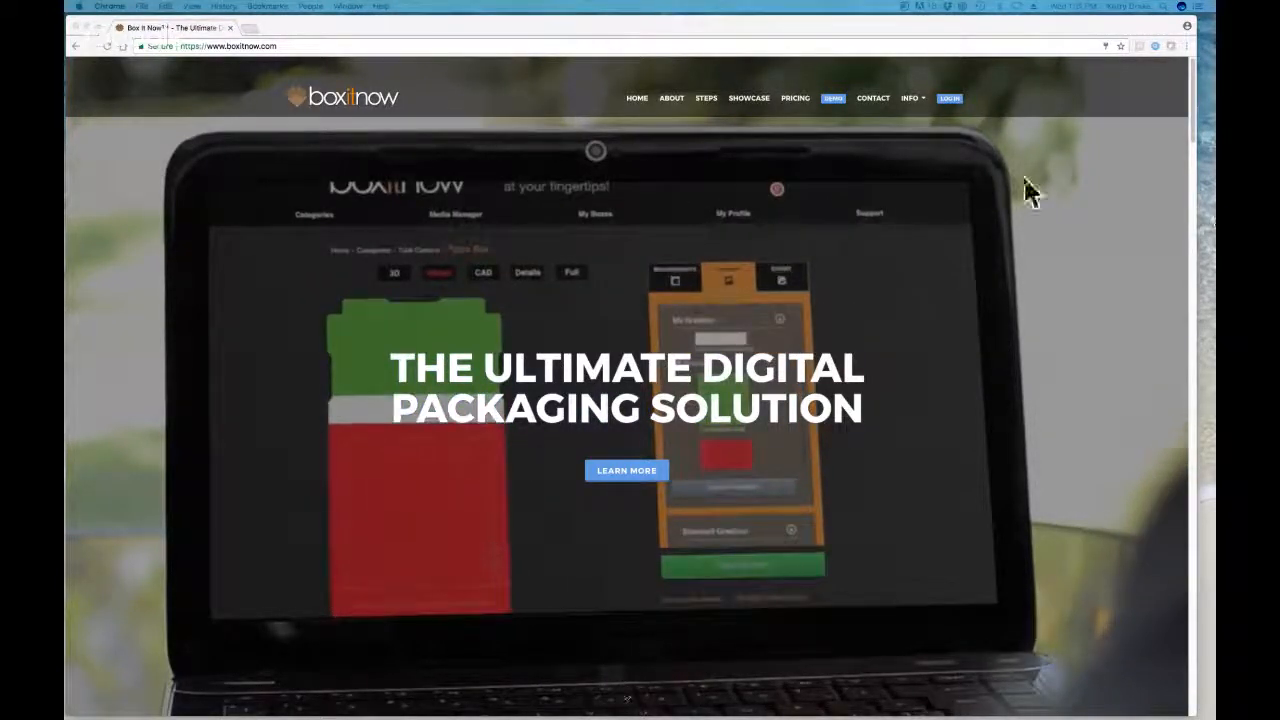
Step: Sign in through the login form, replacing the saved password with a retyped one and resubmitting
left_click(952, 100)
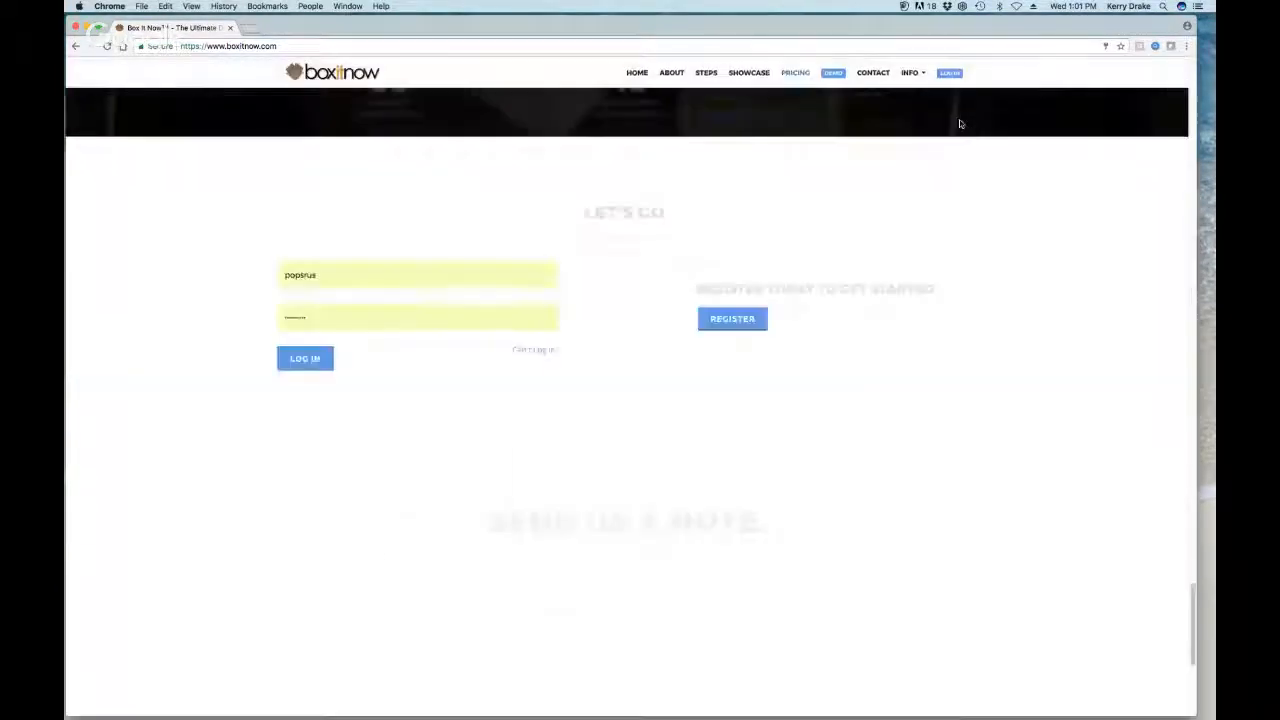
left_click(291, 311)
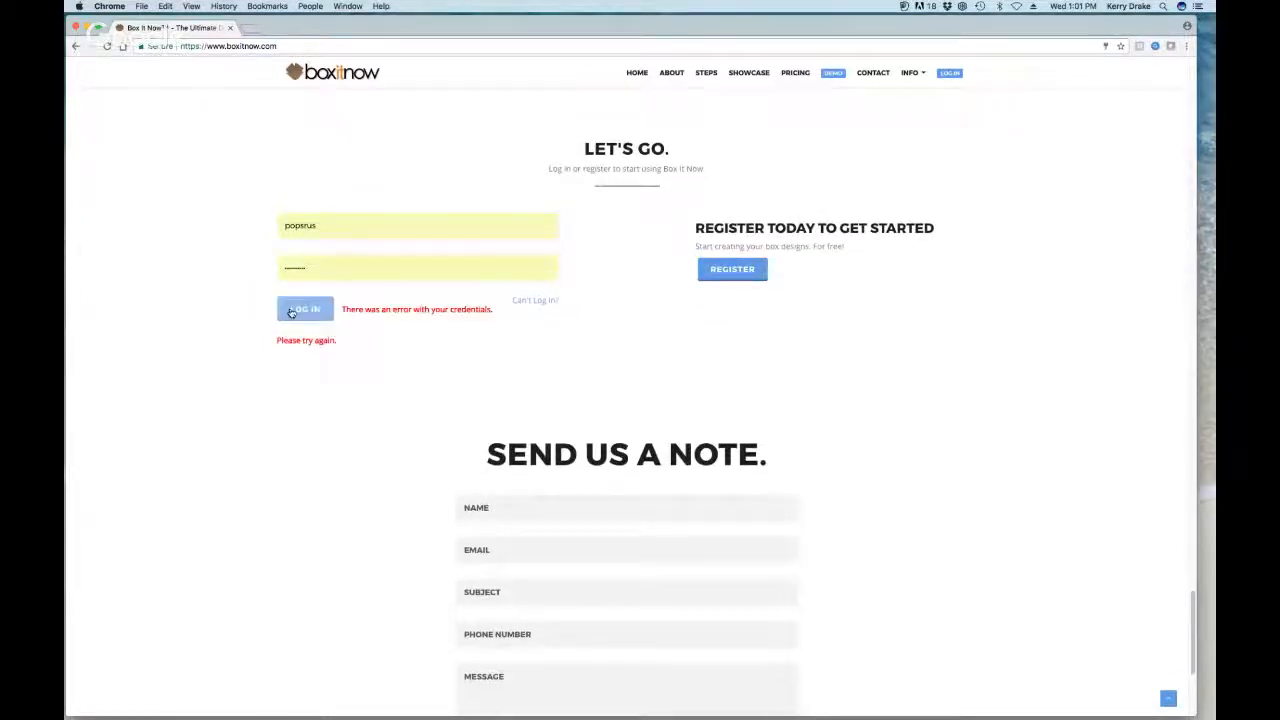
left_click_drag(316, 268, 251, 270)
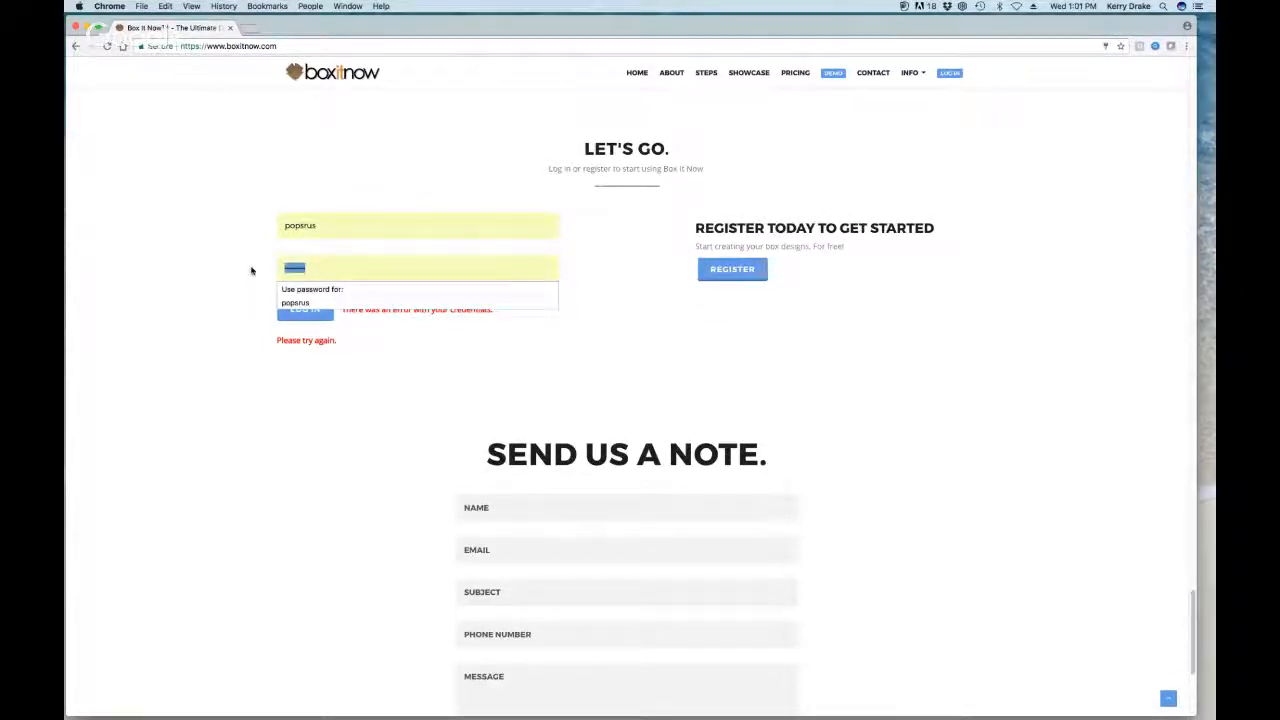
type("•")
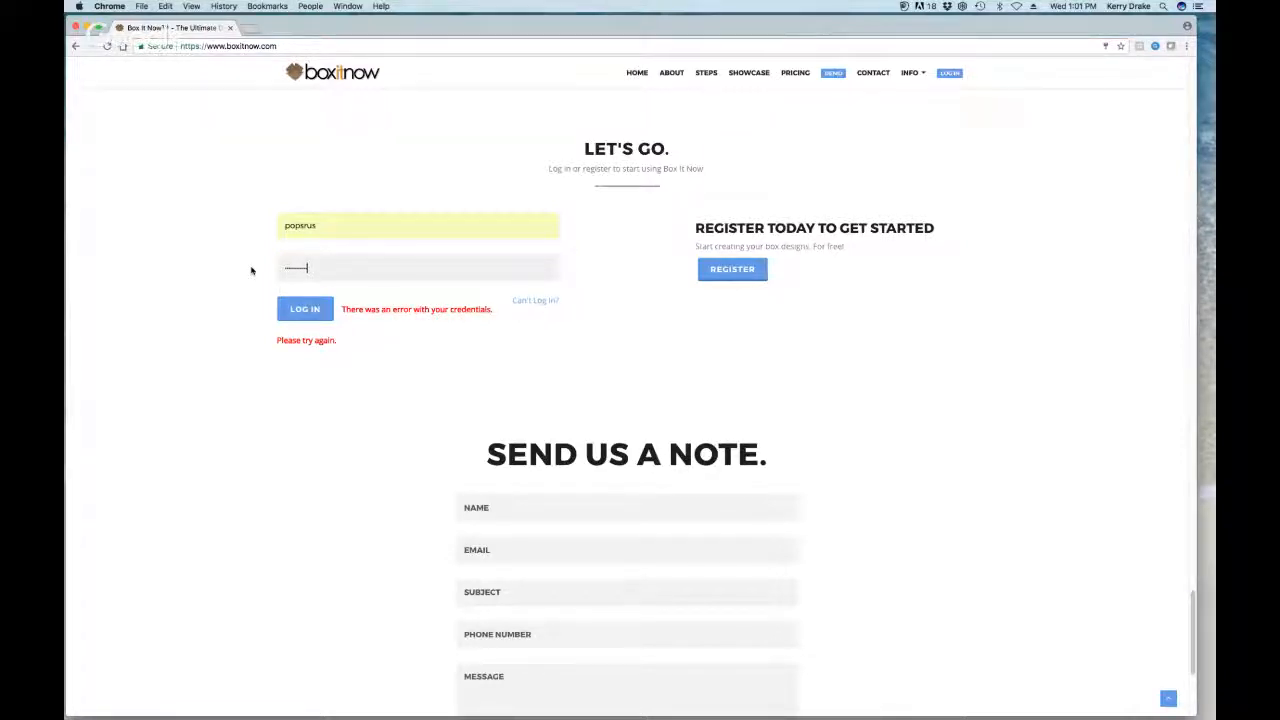
left_click(304, 309)
left_click(321, 318)
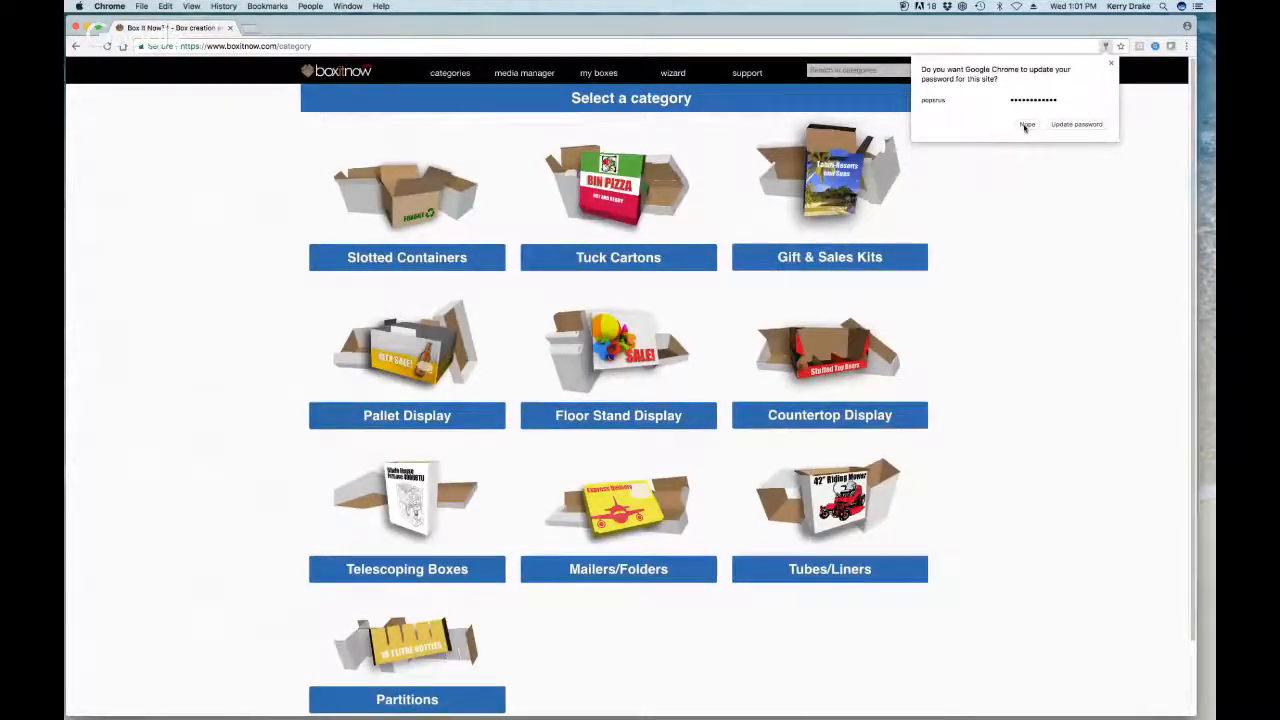
Step: Dismiss the browser's password-update prompt and go to the Gift & Sales Kits category
left_click(1073, 127)
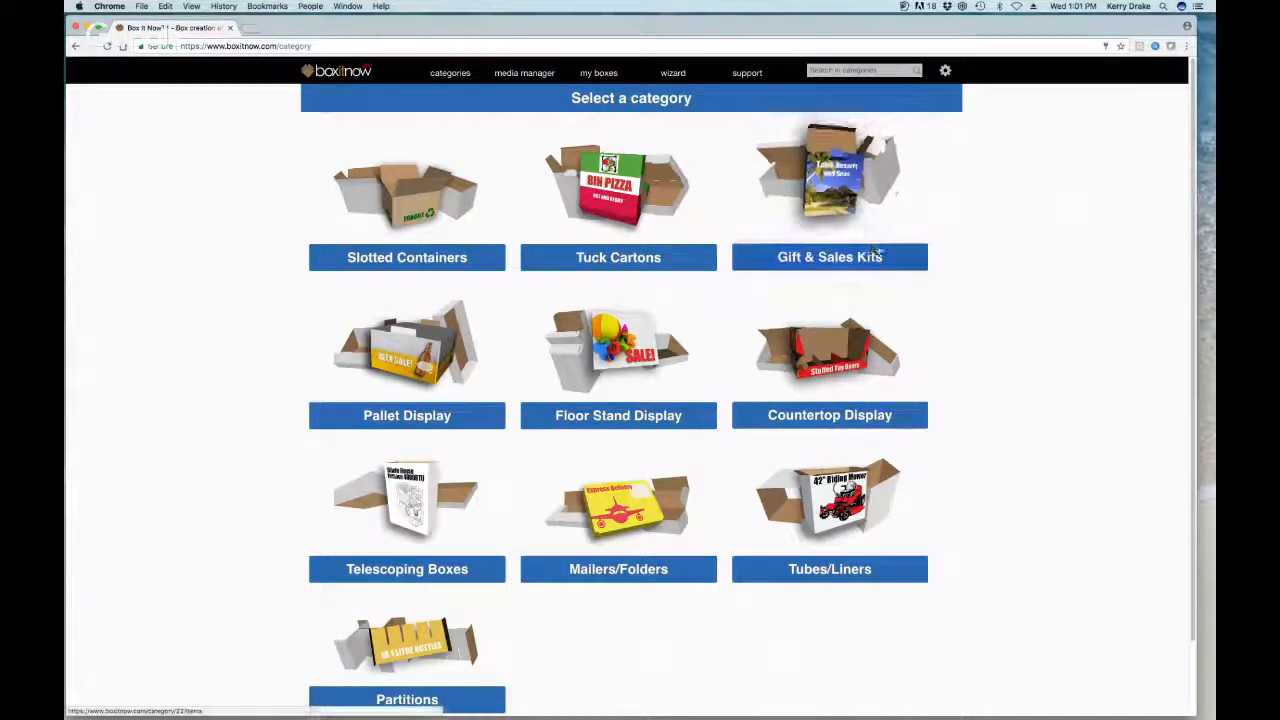
left_click_drag(669, 30, 672, 27)
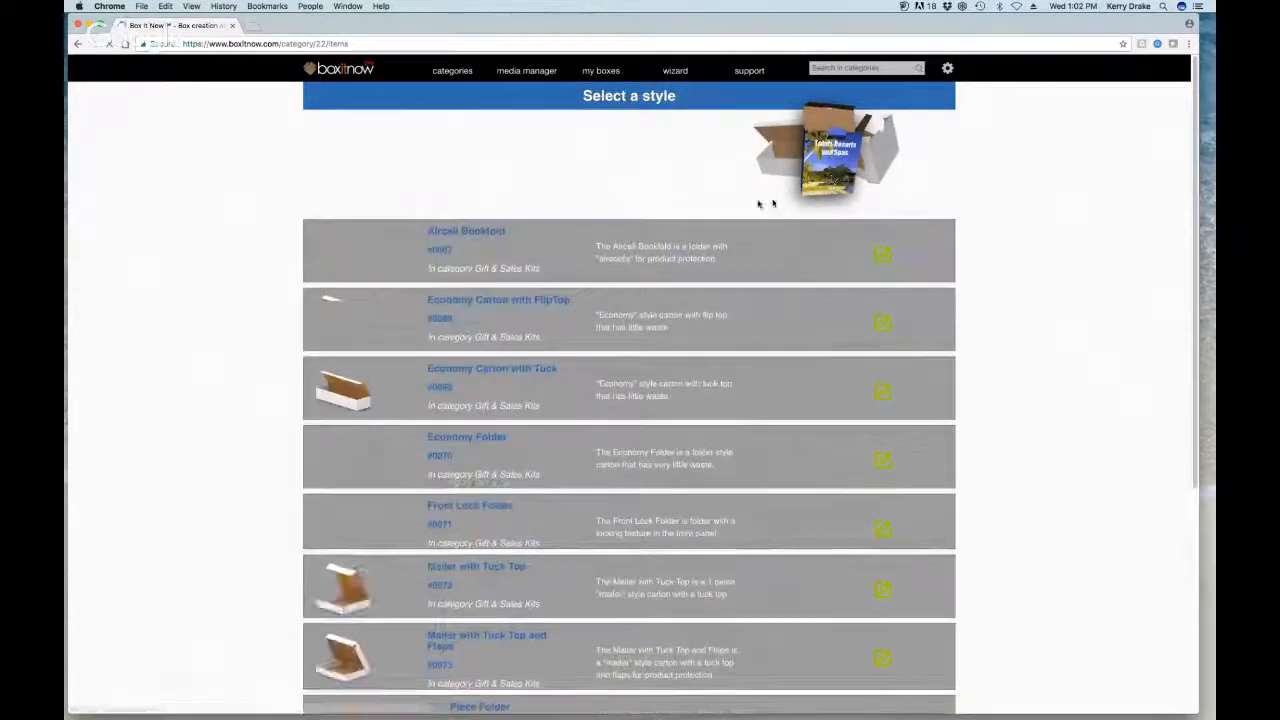
Step: Scroll the Select a style list to the Aircell Bookfold entry and open it
scroll(718, 257, "down", 3)
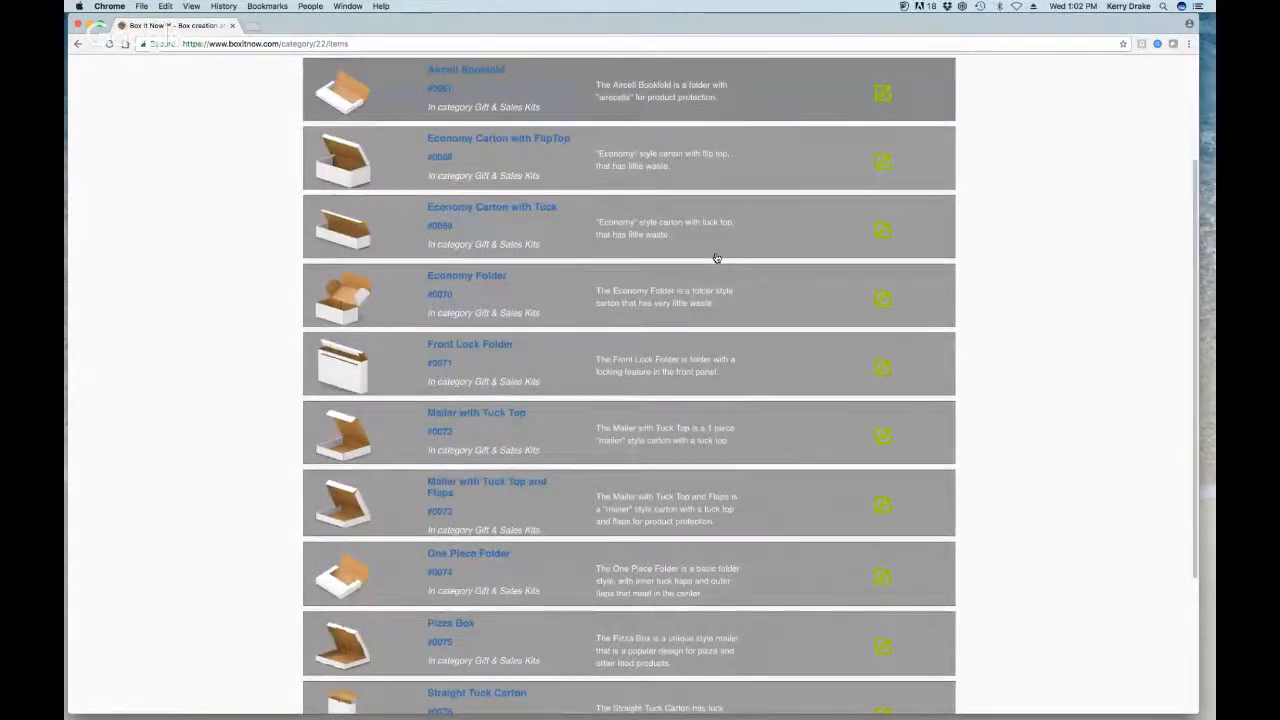
scroll(717, 258, "down", 5)
scroll(717, 252, "up", 10)
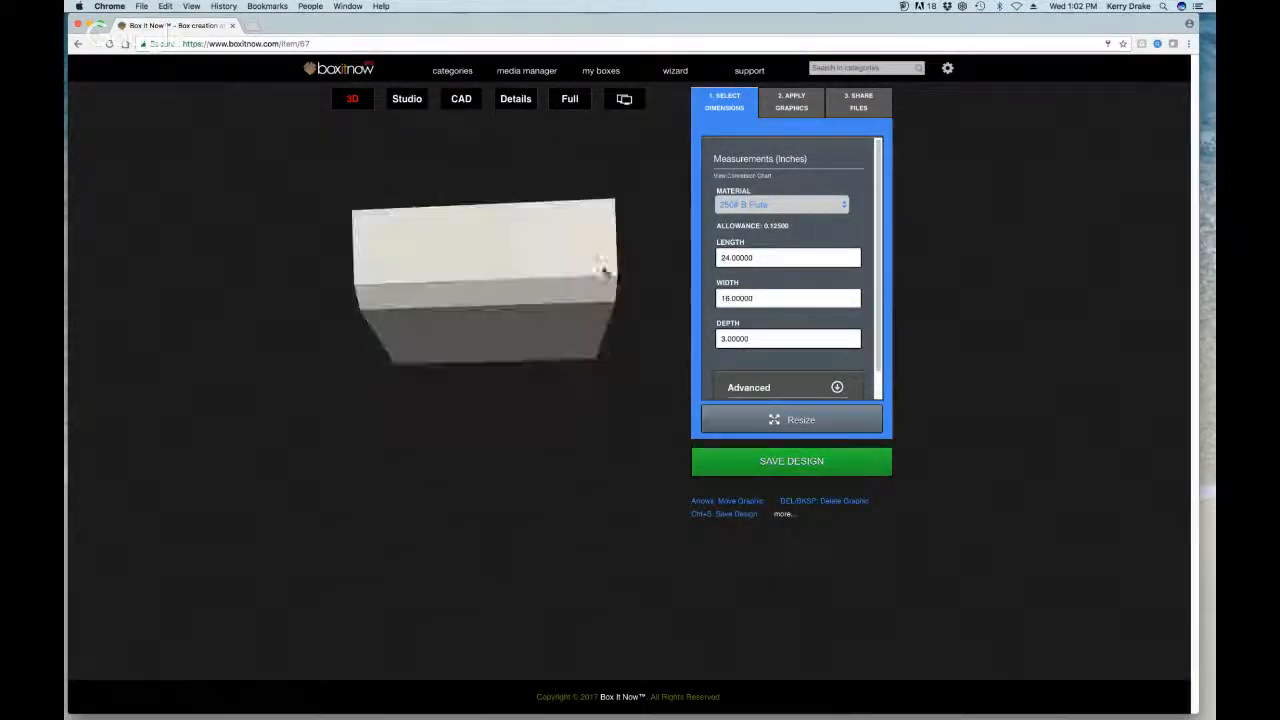
Step: Resize the box depth from 3 to 4 inches, tilt the 3D view, and start saving
left_click(760, 339)
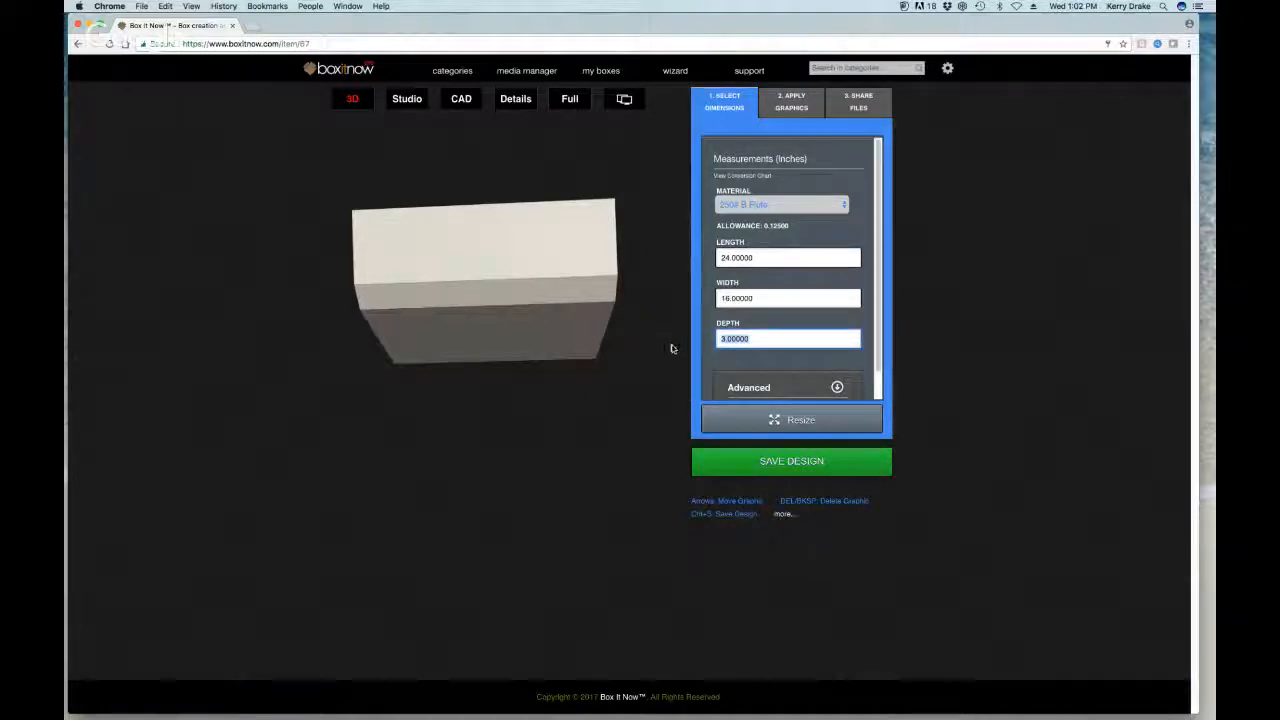
type("4")
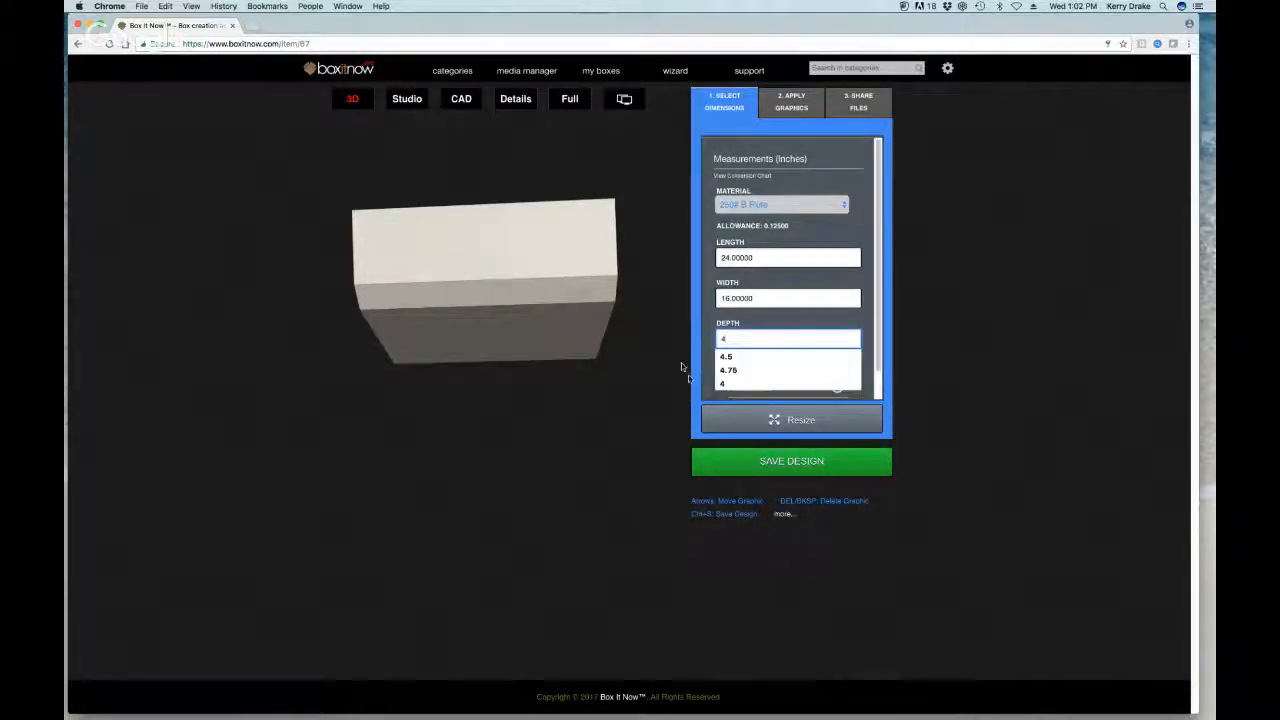
left_click(791, 419)
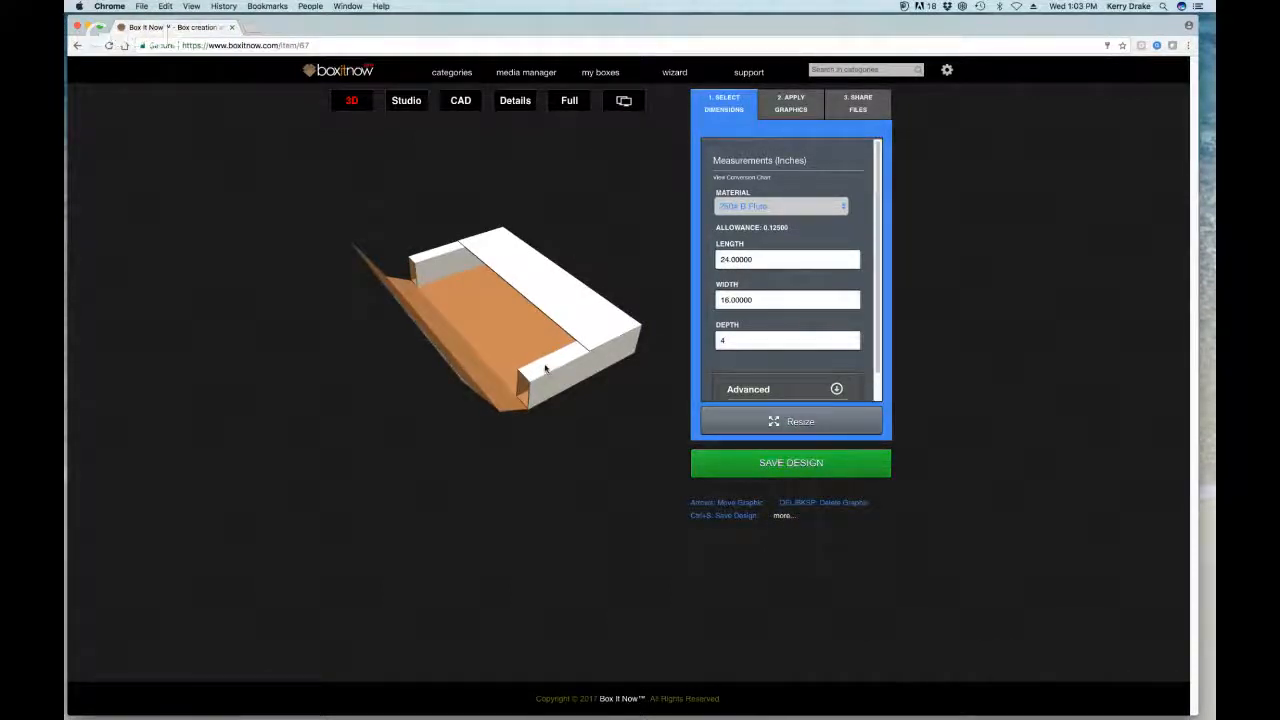
left_click_drag(553, 315, 553, 309)
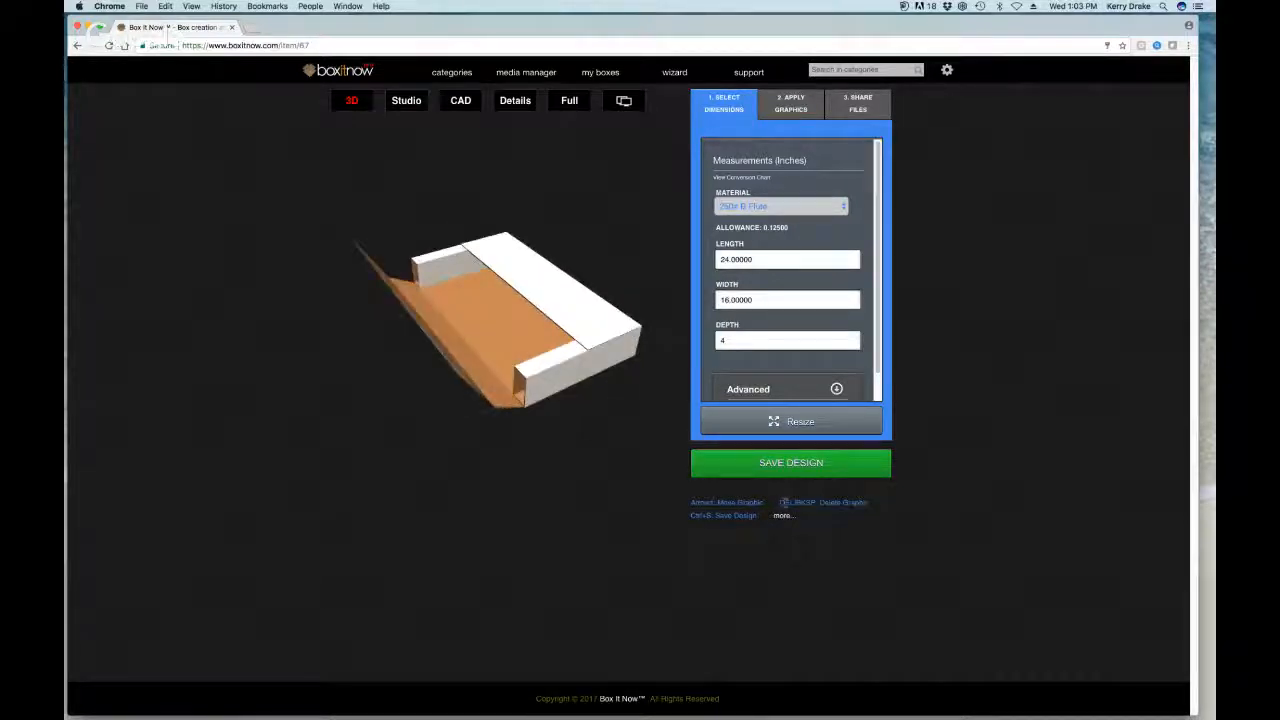
left_click(793, 466)
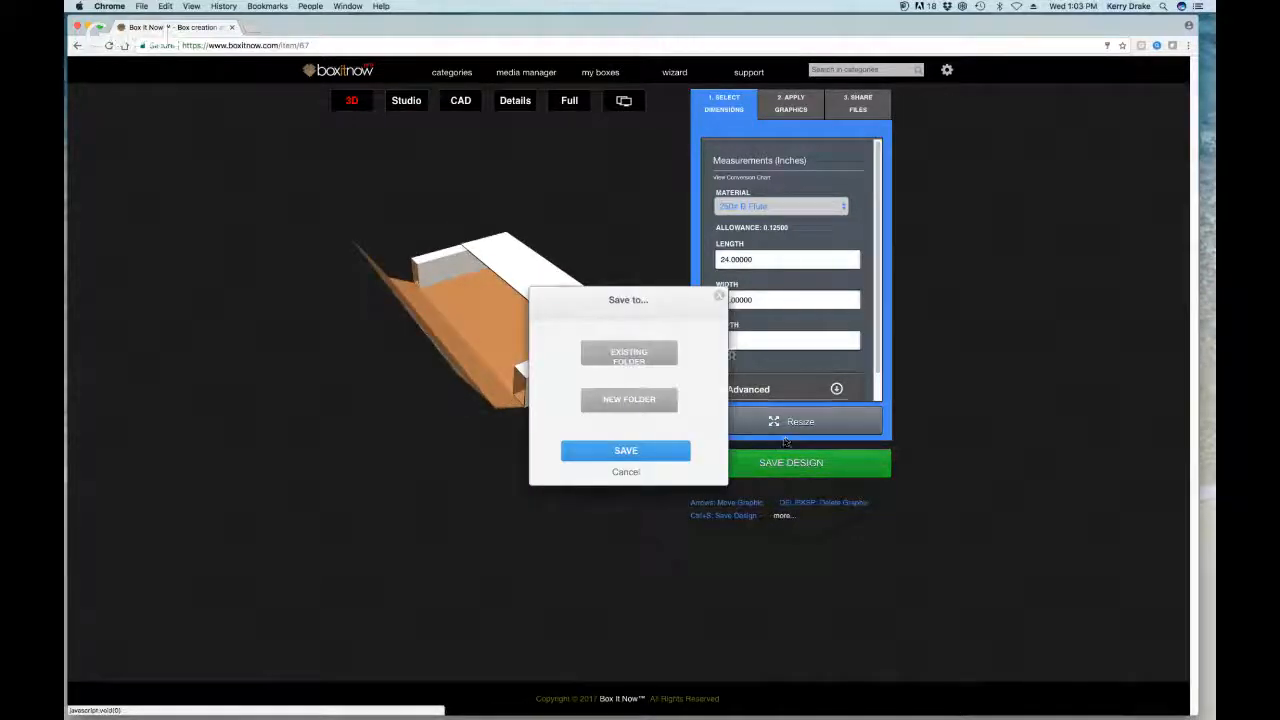
Step: Save the design into a new folder named 'test aircell'
left_click(636, 399)
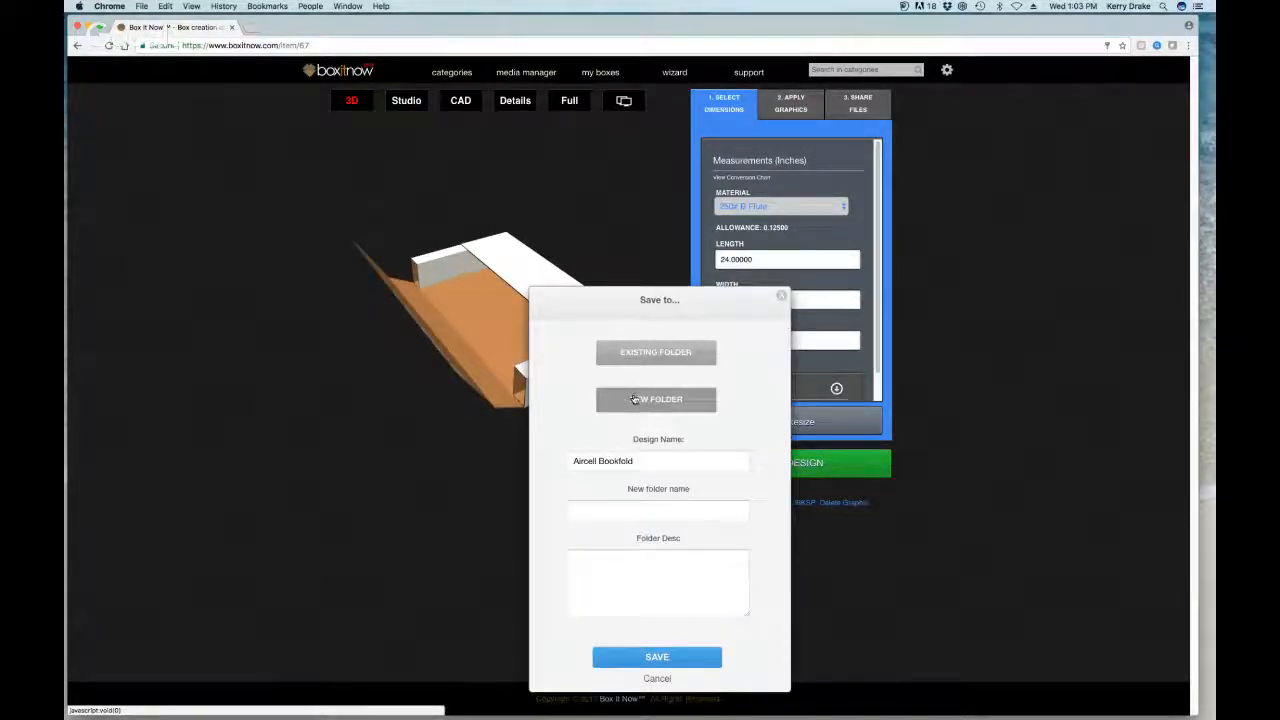
left_click(631, 511)
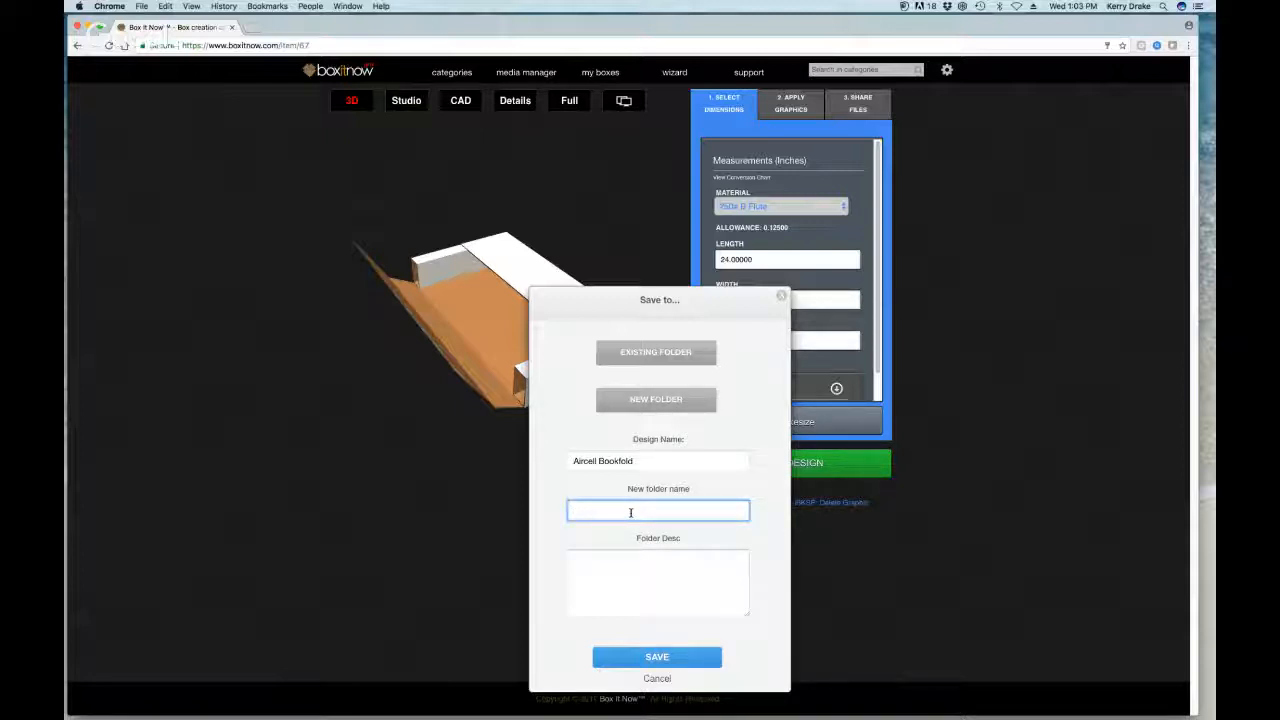
type("test ")
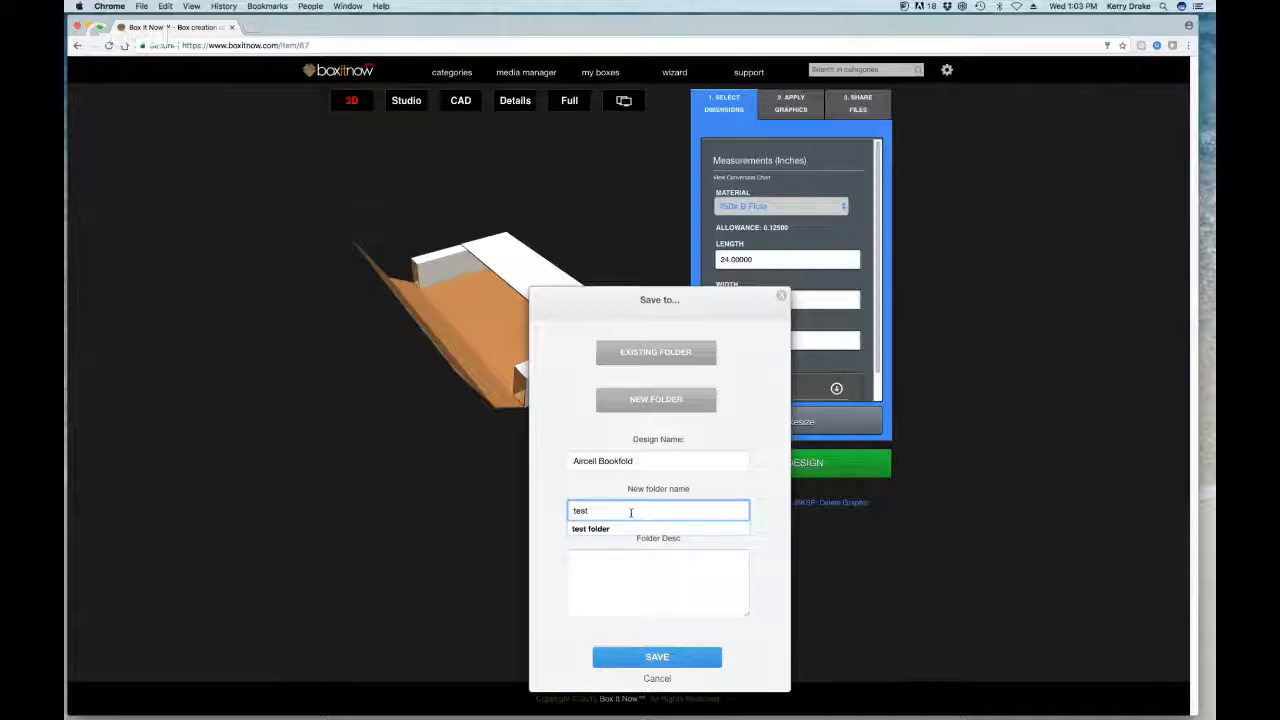
type("an")
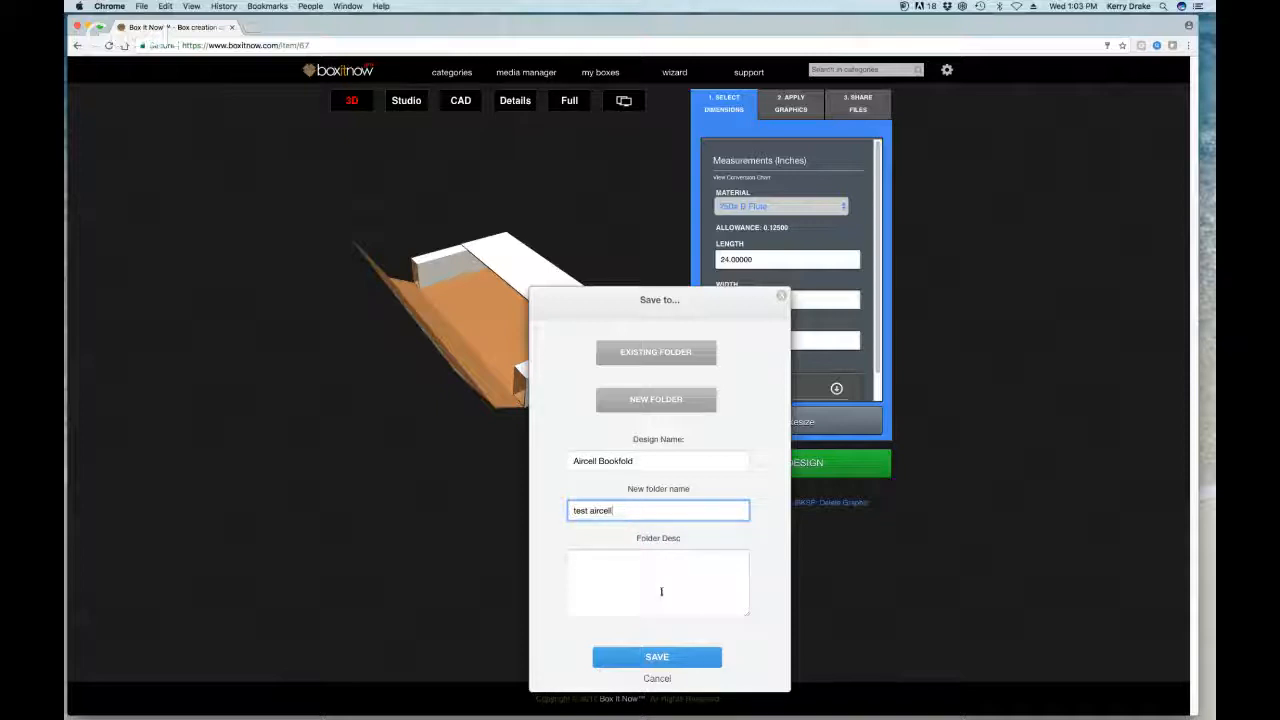
left_click(667, 653)
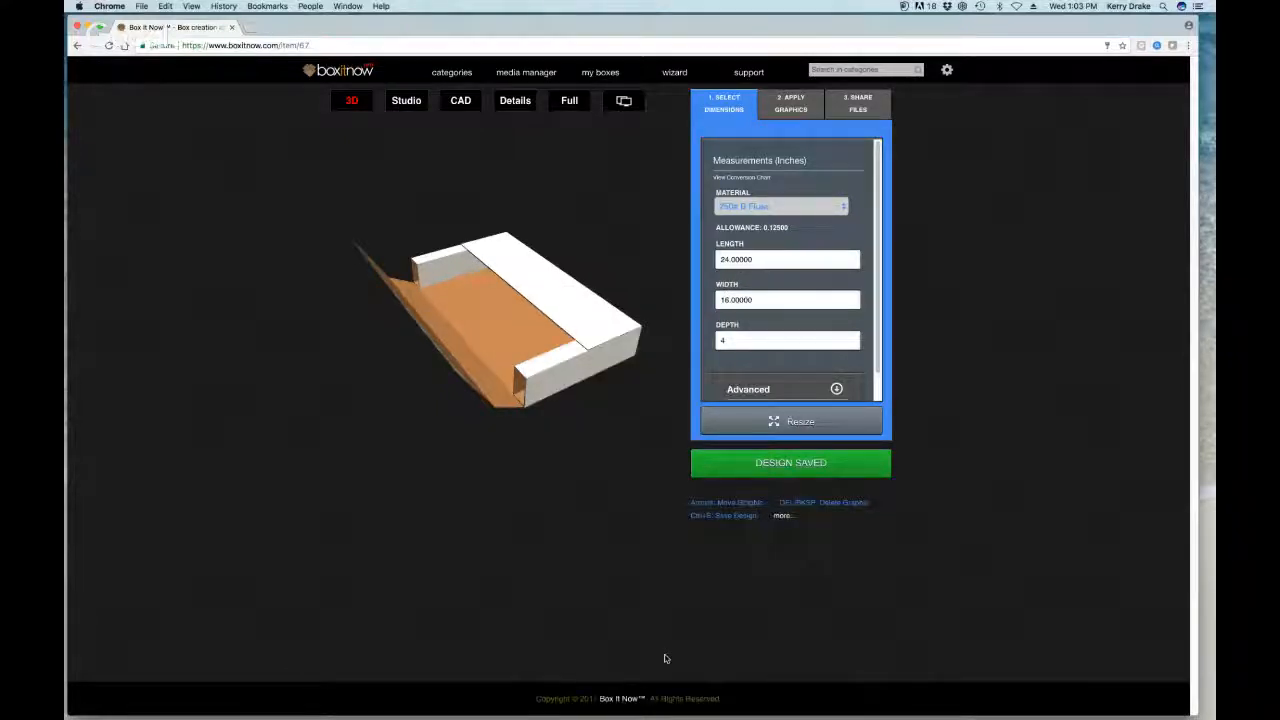
left_click_drag(484, 32, 550, 26)
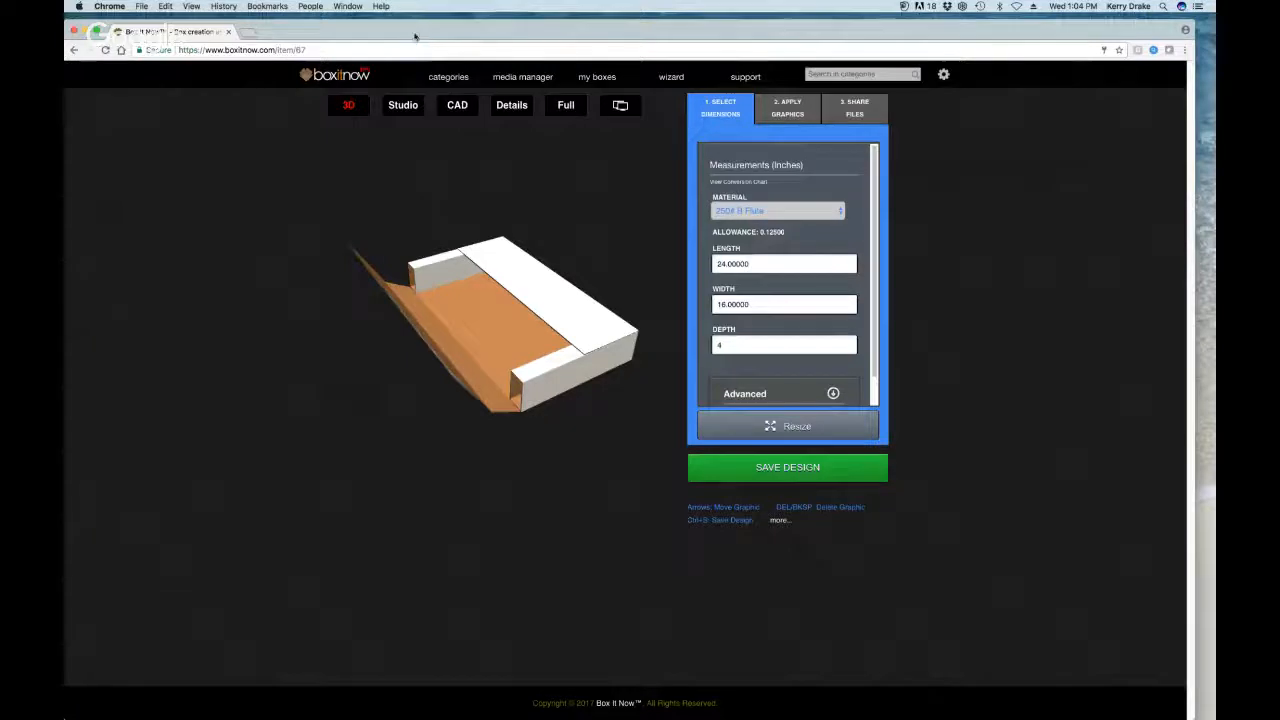
left_click_drag(419, 34, 425, 34)
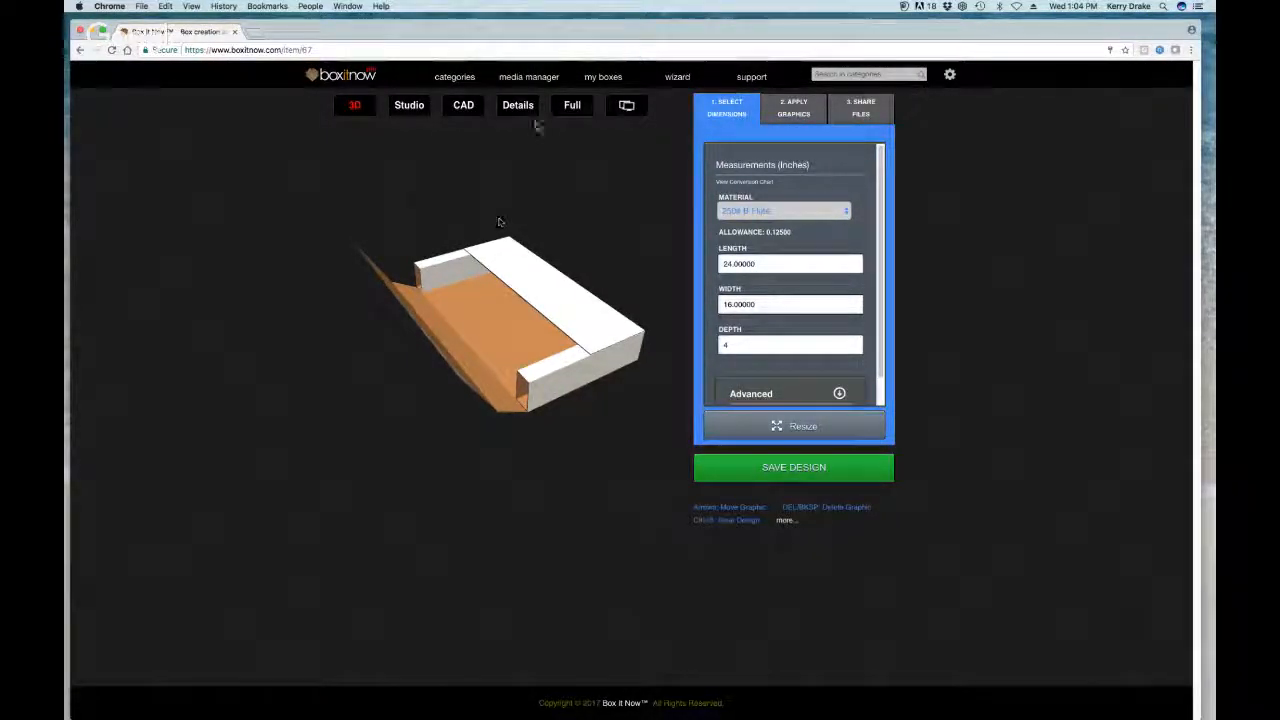
left_click_drag(561, 23, 560, 19)
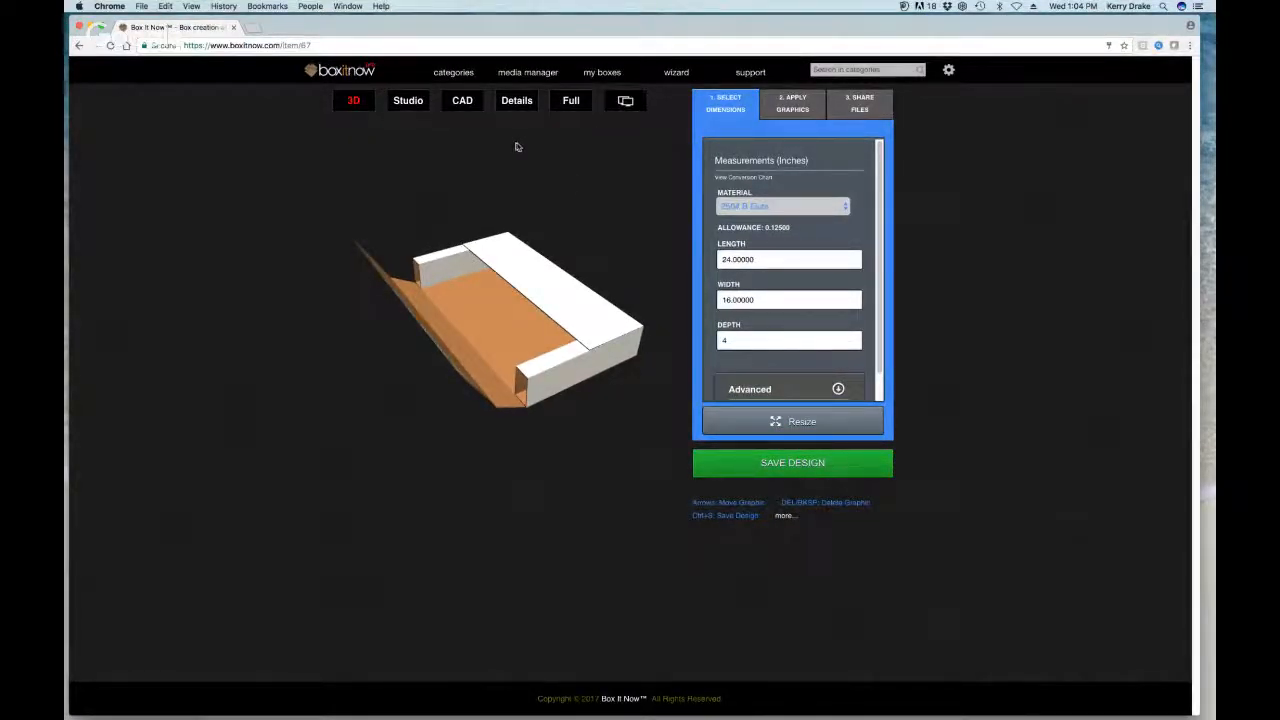
Step: Switch between the flat dieline, 3D, dimensioned CAD drawing and Details views
left_click(411, 103)
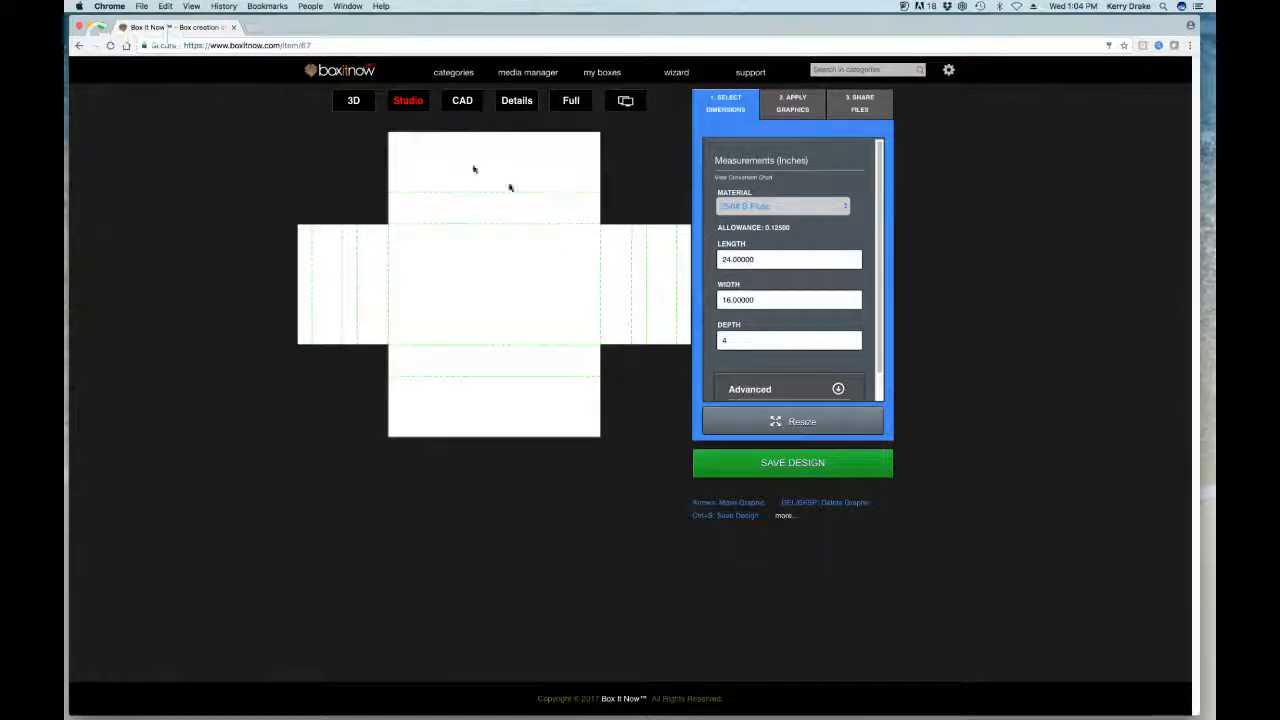
left_click(353, 100)
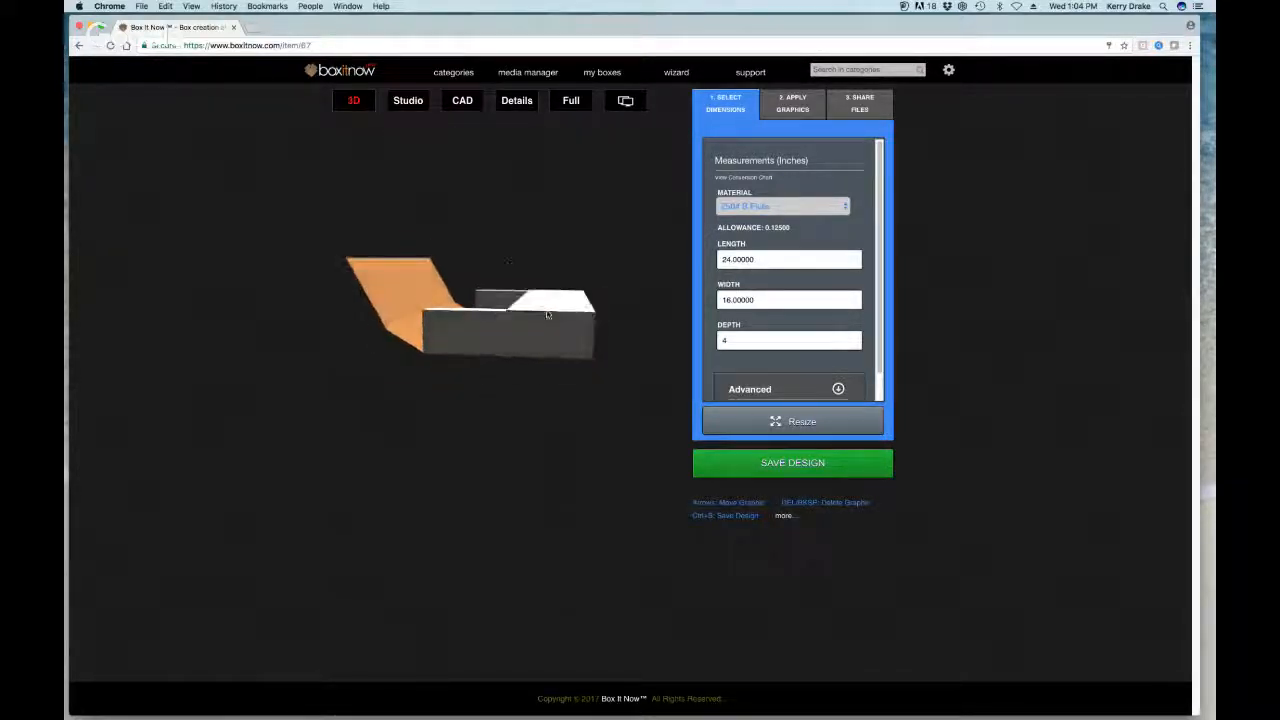
left_click(408, 100)
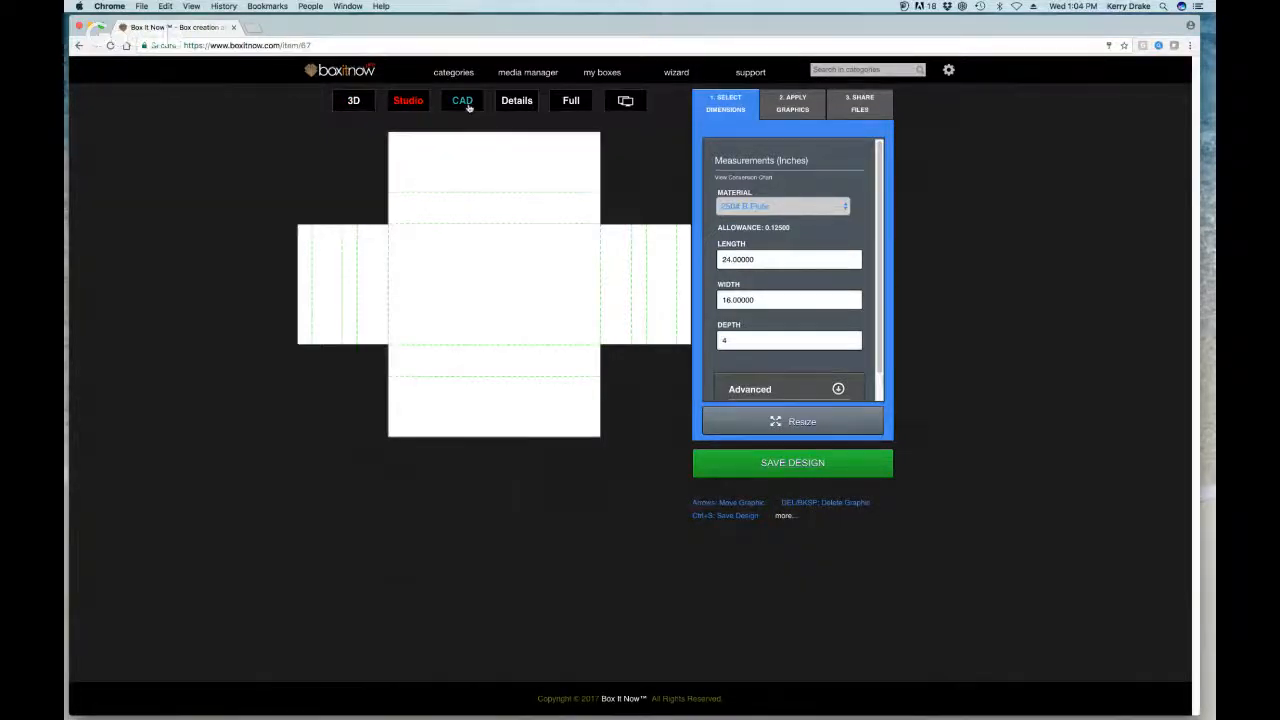
left_click(464, 104)
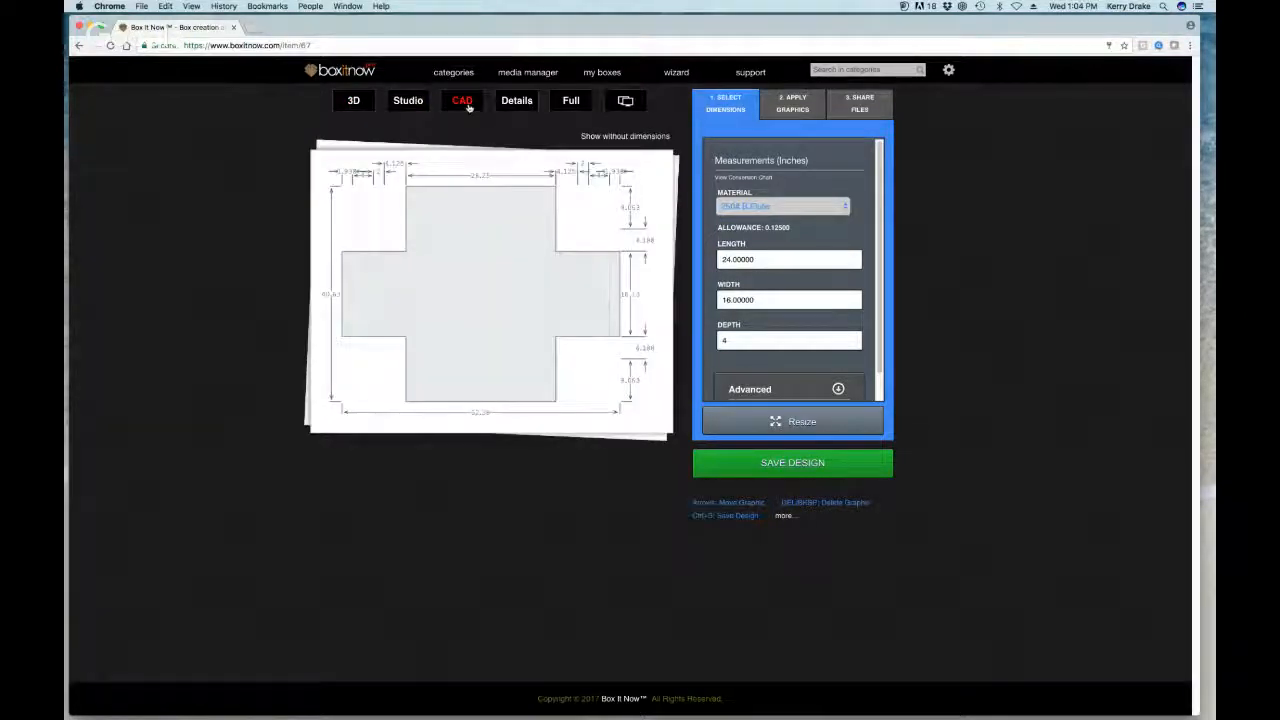
left_click(535, 103)
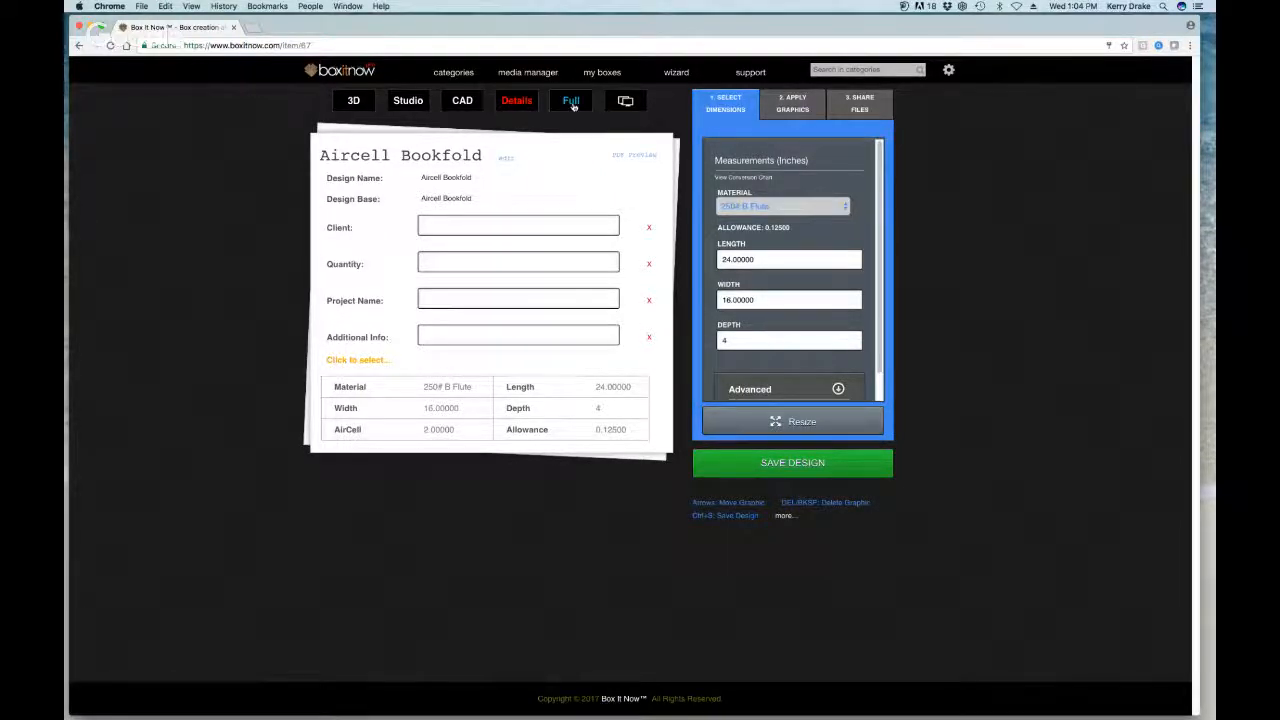
Step: Open the full-window 3D view, then exit it back to the Details sheet
left_click(572, 103)
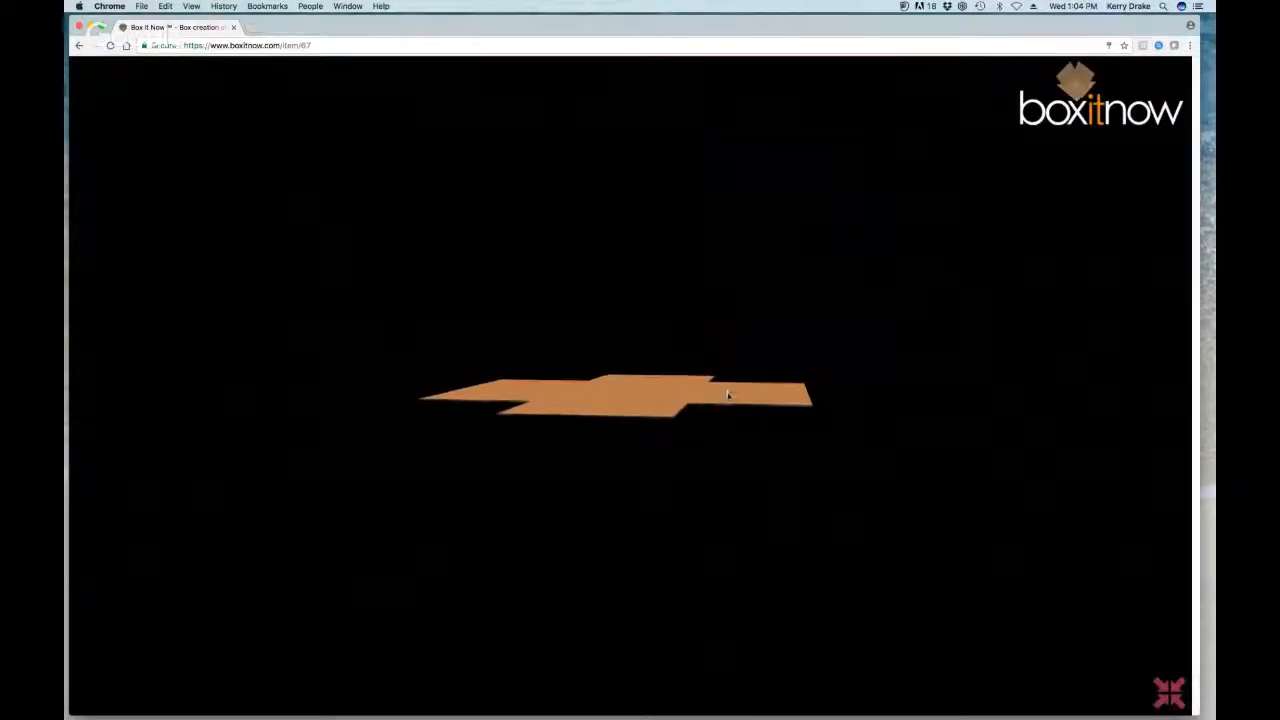
left_click(1170, 693)
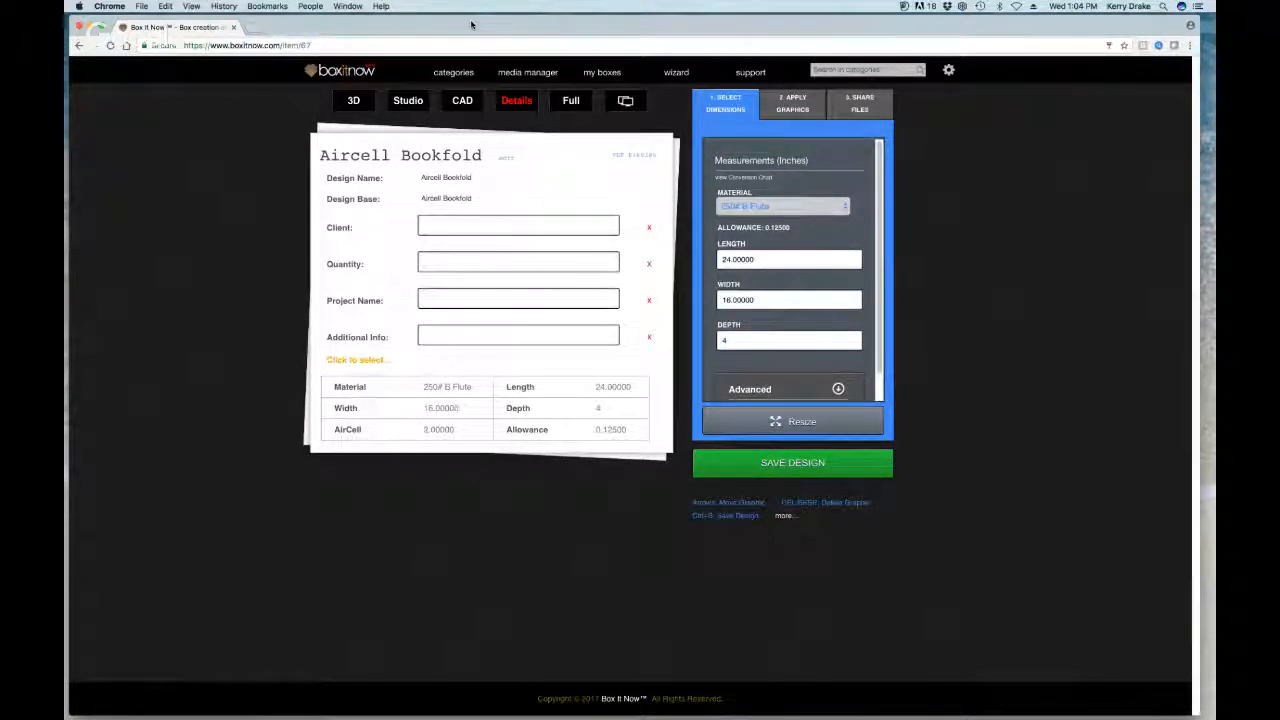
left_click_drag(472, 24, 469, 24)
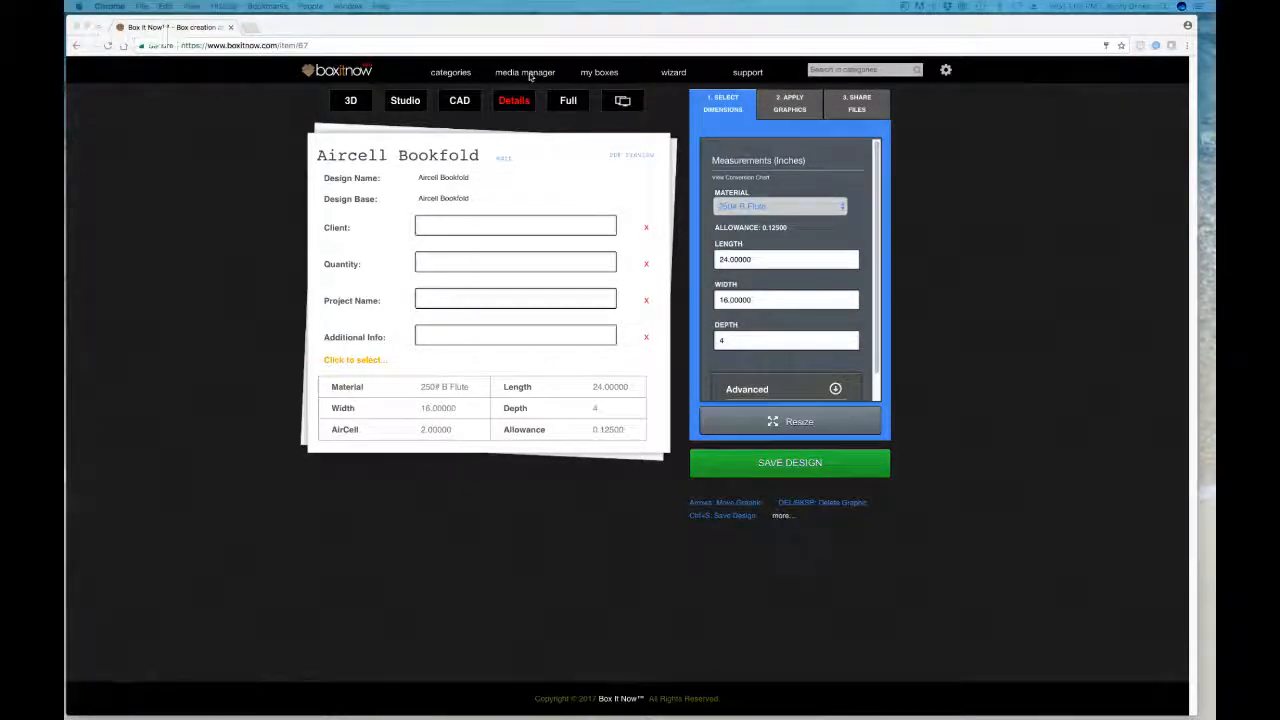
Step: Open the media manager and scroll through its folders
left_click(517, 29)
left_click(523, 74)
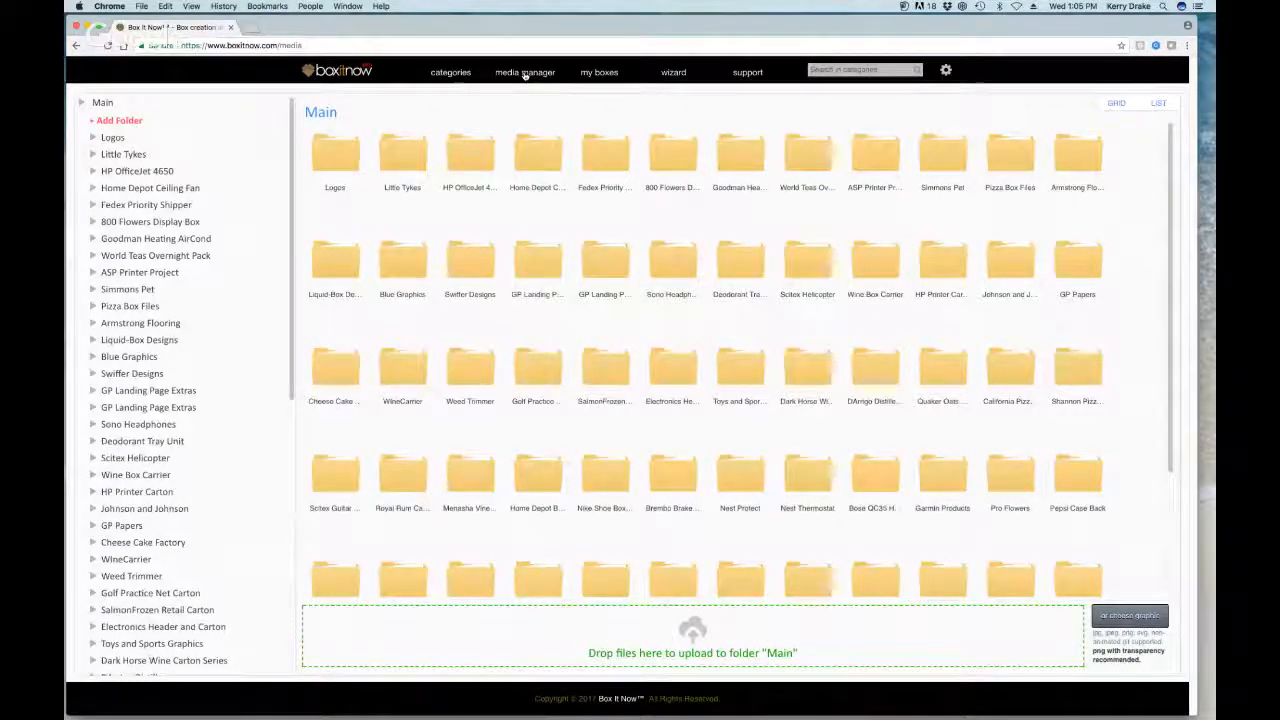
scroll(1032, 275, "down", 1)
scroll(1032, 275, "down", 3)
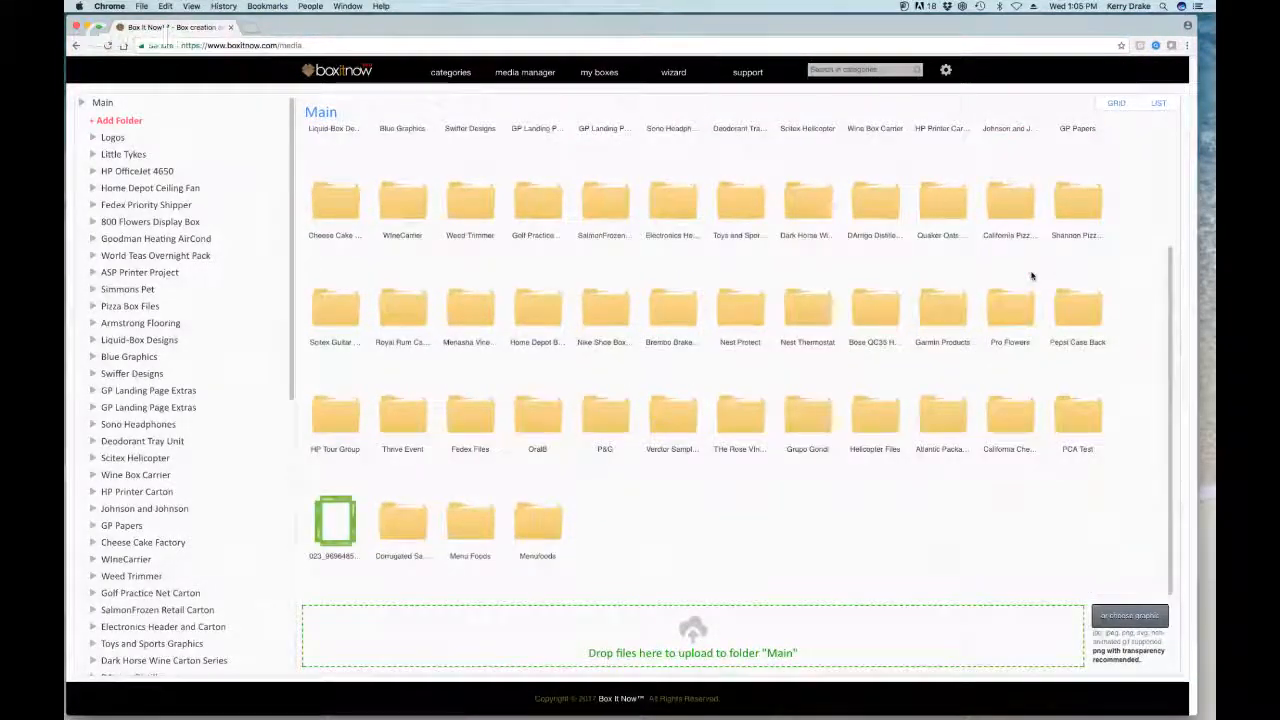
scroll(1032, 275, "up", 2)
scroll(1032, 275, "down", 2)
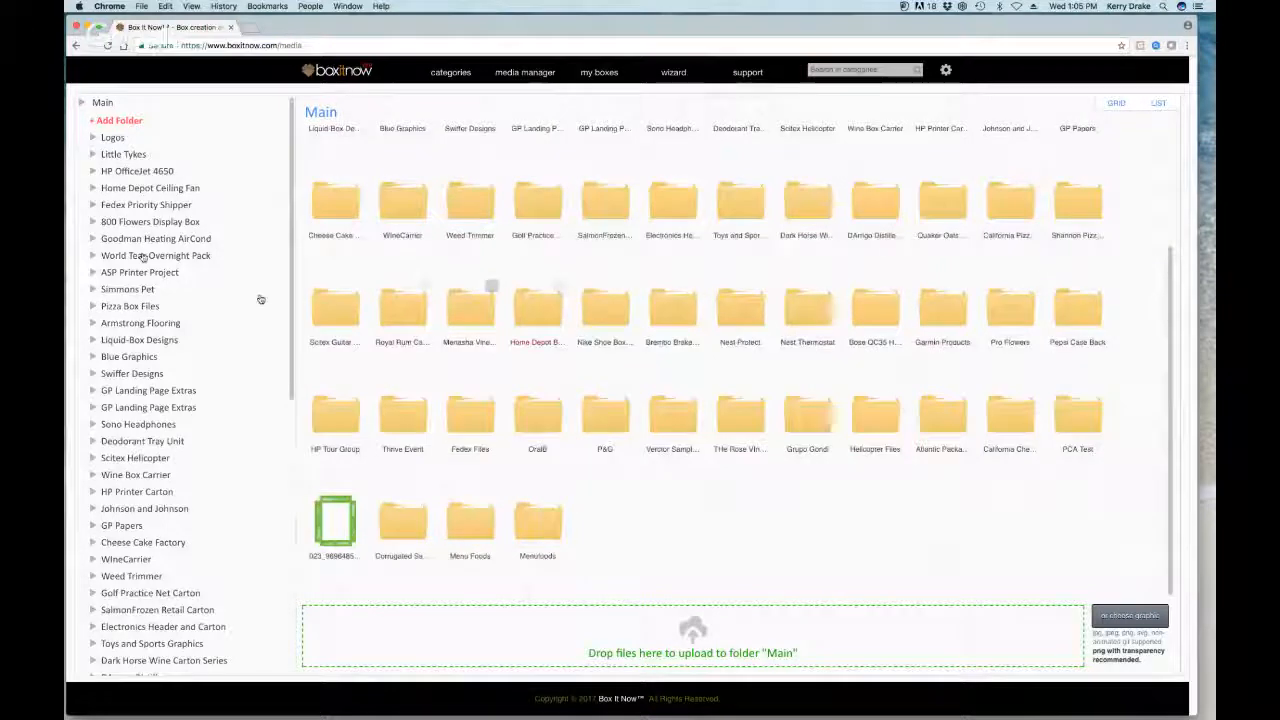
Step: Create a media folder named 'Graphics Demo Folder' and open it
left_click(125, 121)
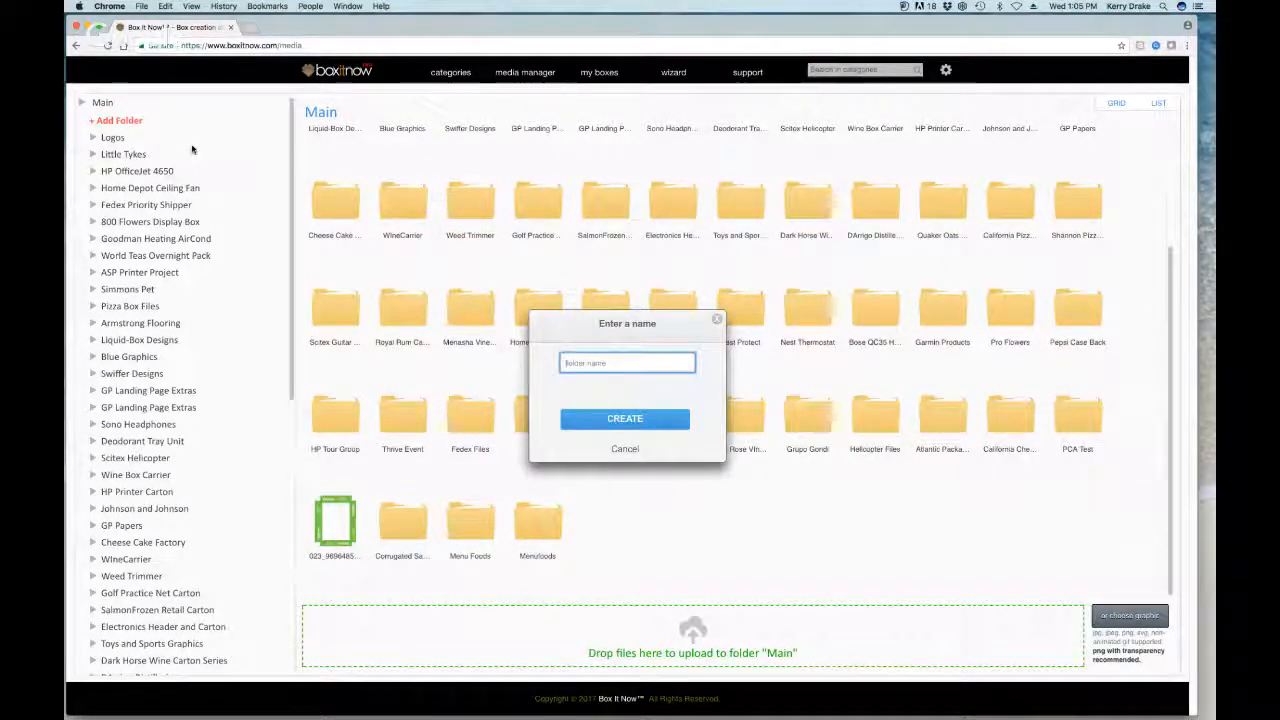
type("Graphics")
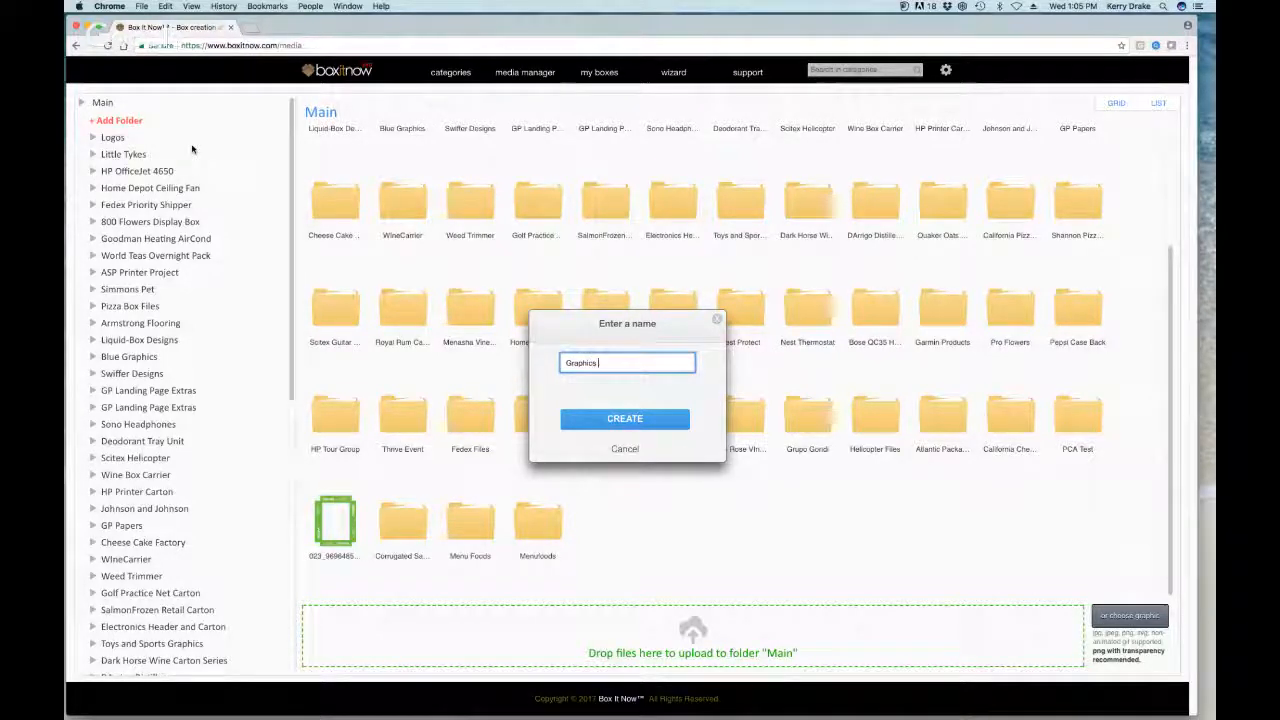
type(" Demo Folder")
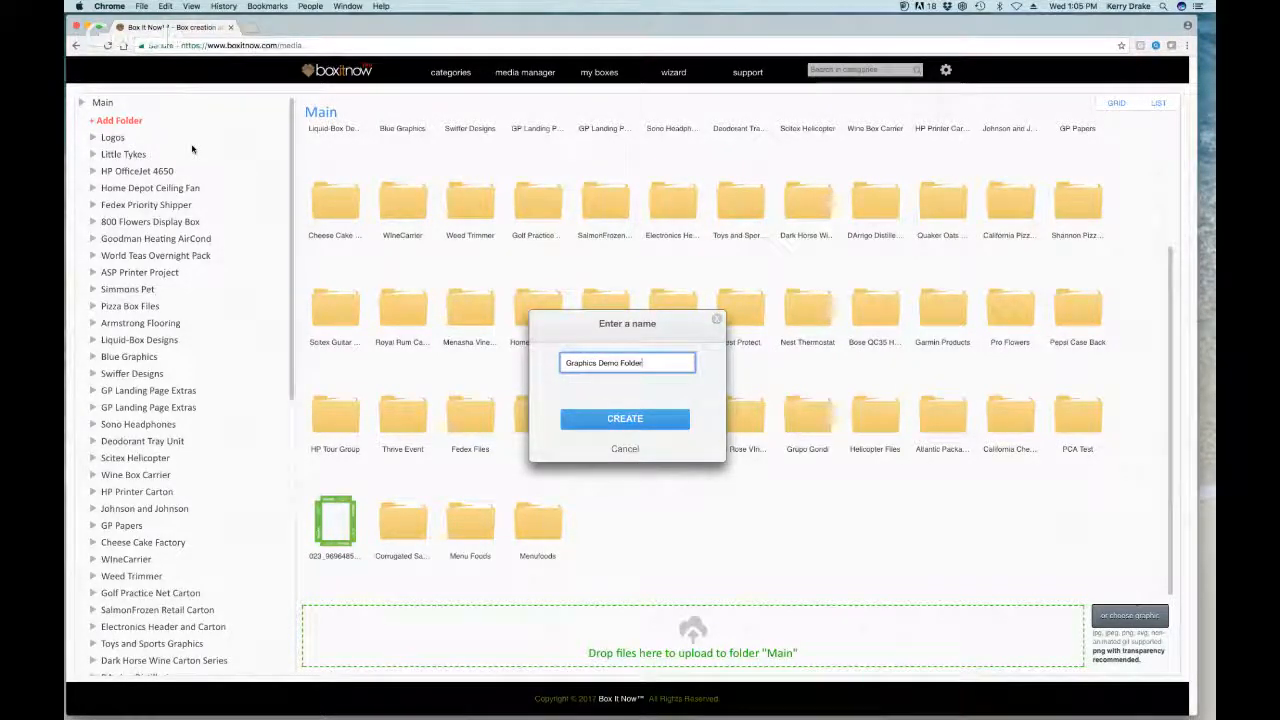
left_click(594, 420)
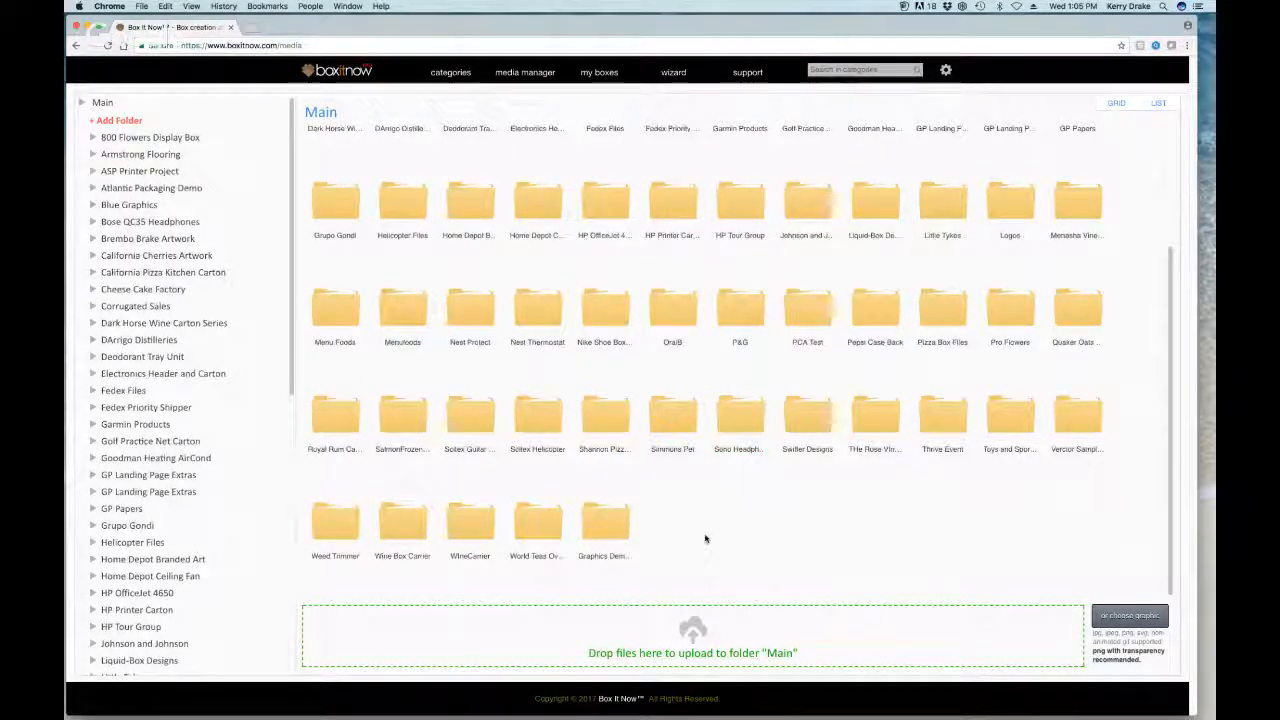
left_click(612, 530)
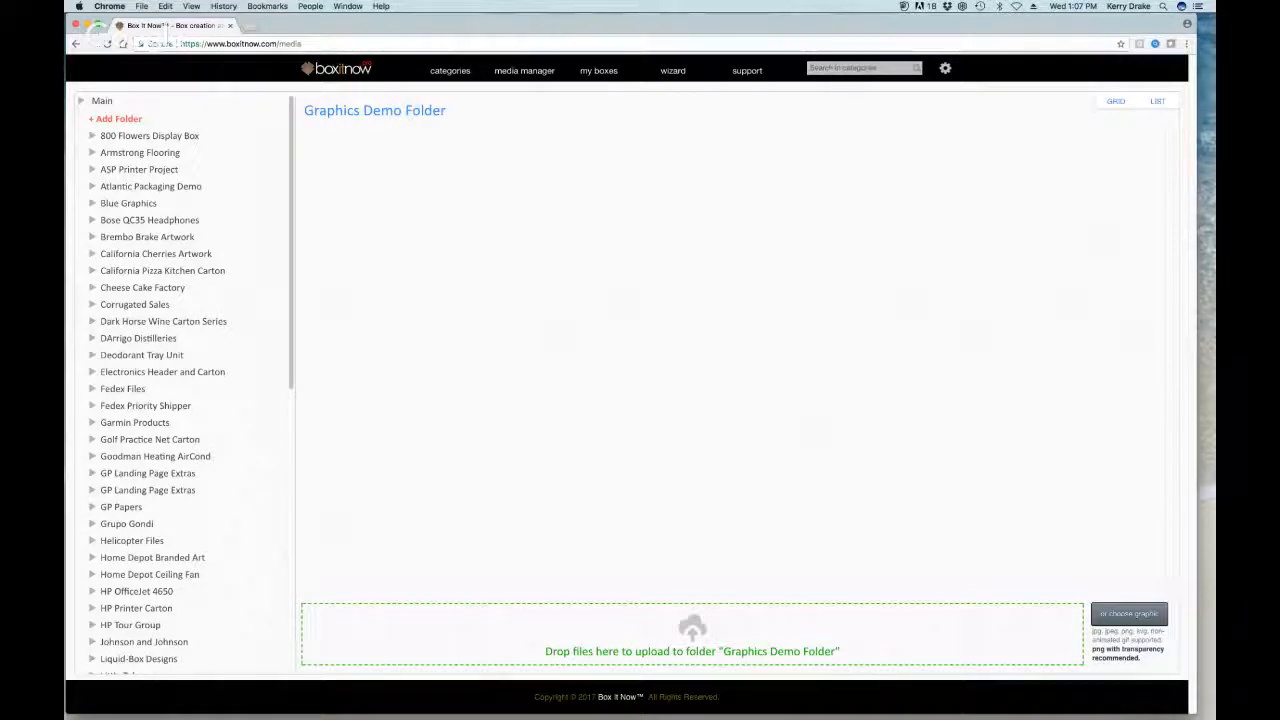
Step: Upload bottle2art.png, T-185C ORANGE.jpg, the barrel photo and Darrigologo.svg into the folder
left_click_drag(1194, 132, 494, 634)
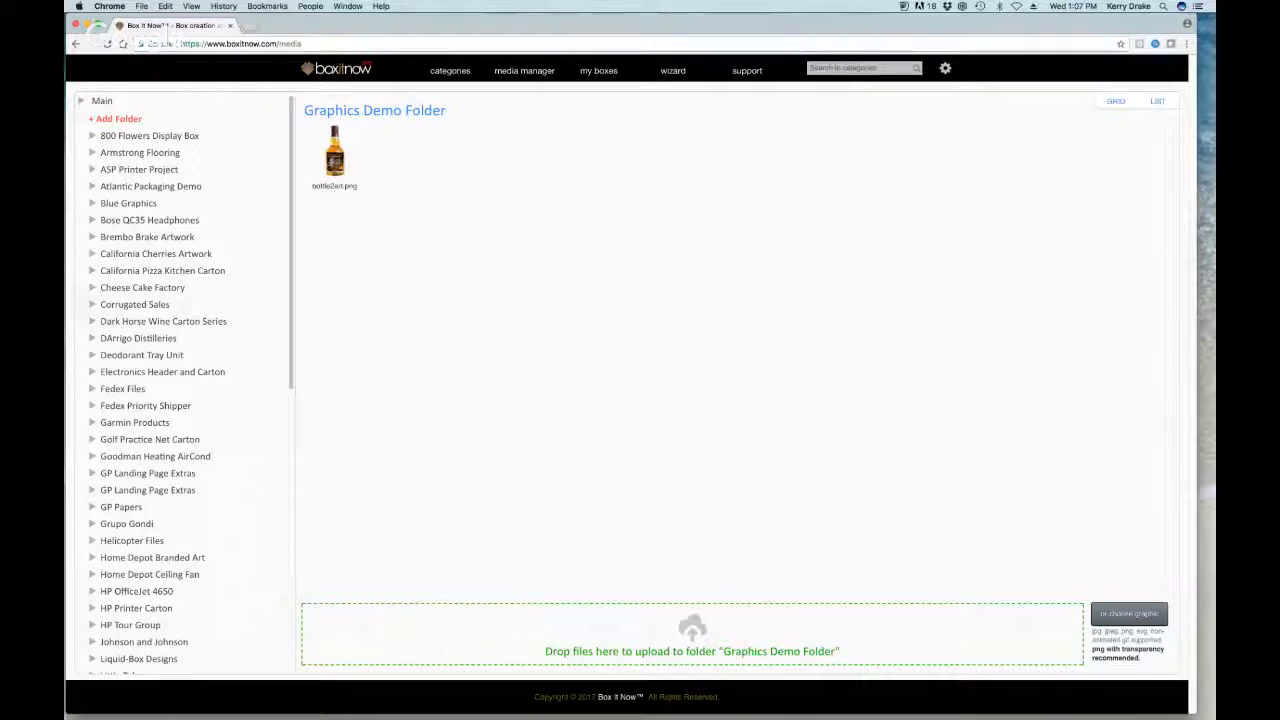
left_click_drag(1230, 398, 466, 628)
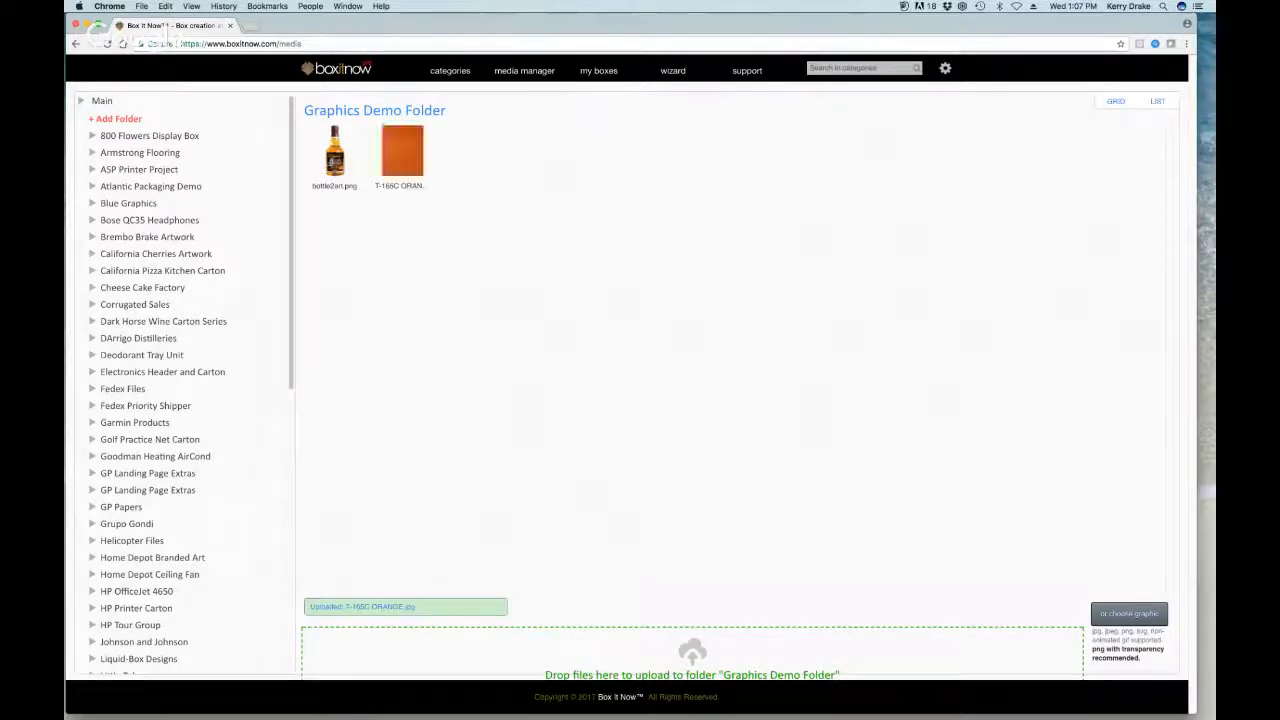
left_click_drag(1206, 410, 423, 644)
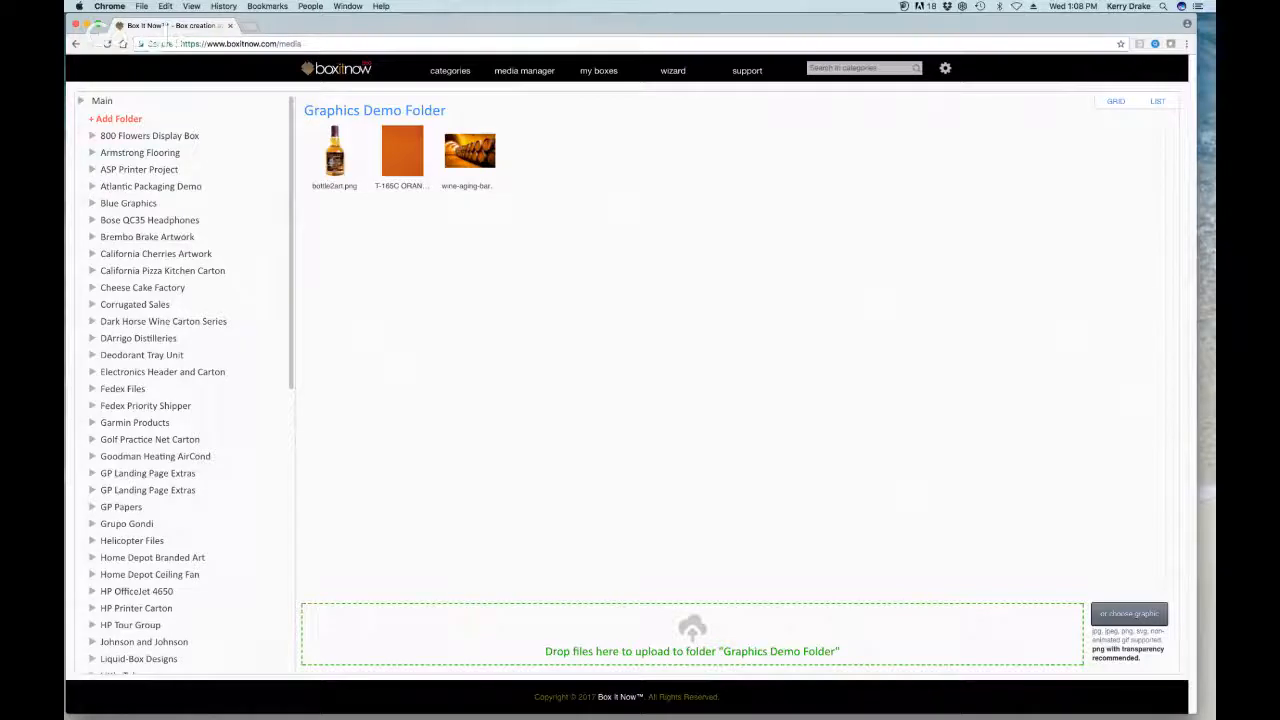
left_click_drag(1279, 360, 443, 622)
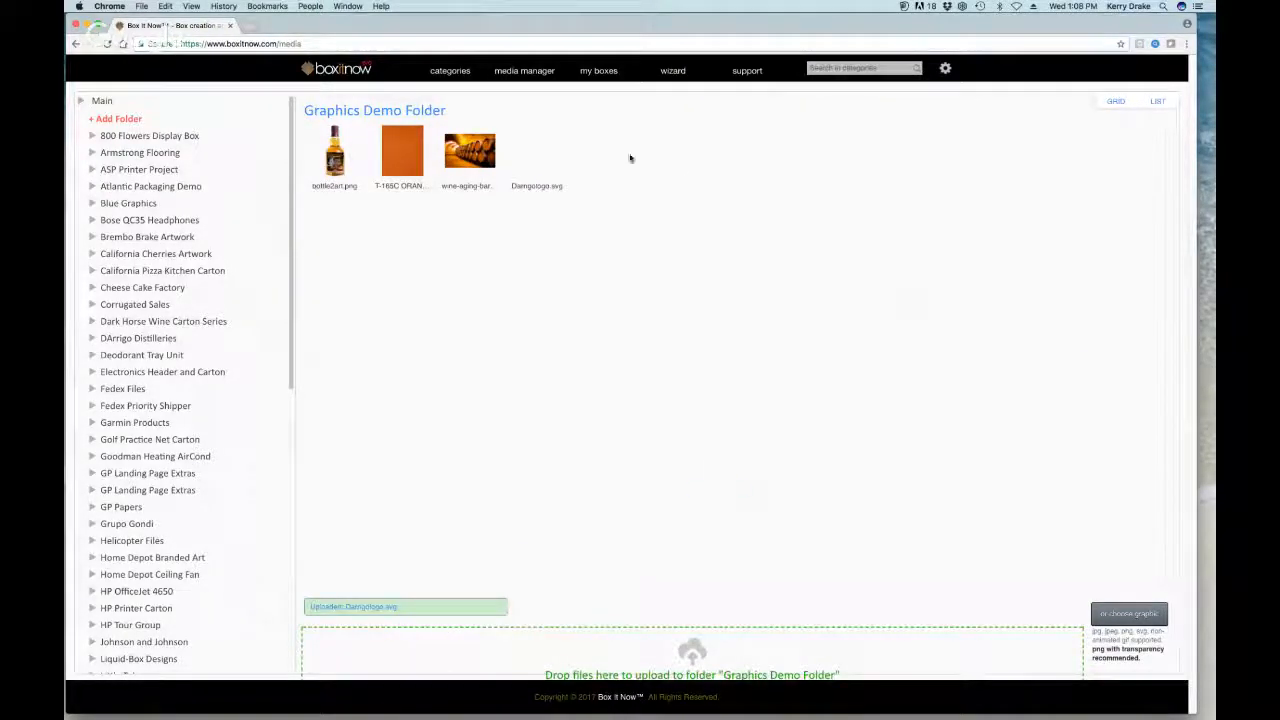
mouse_move(556, 164)
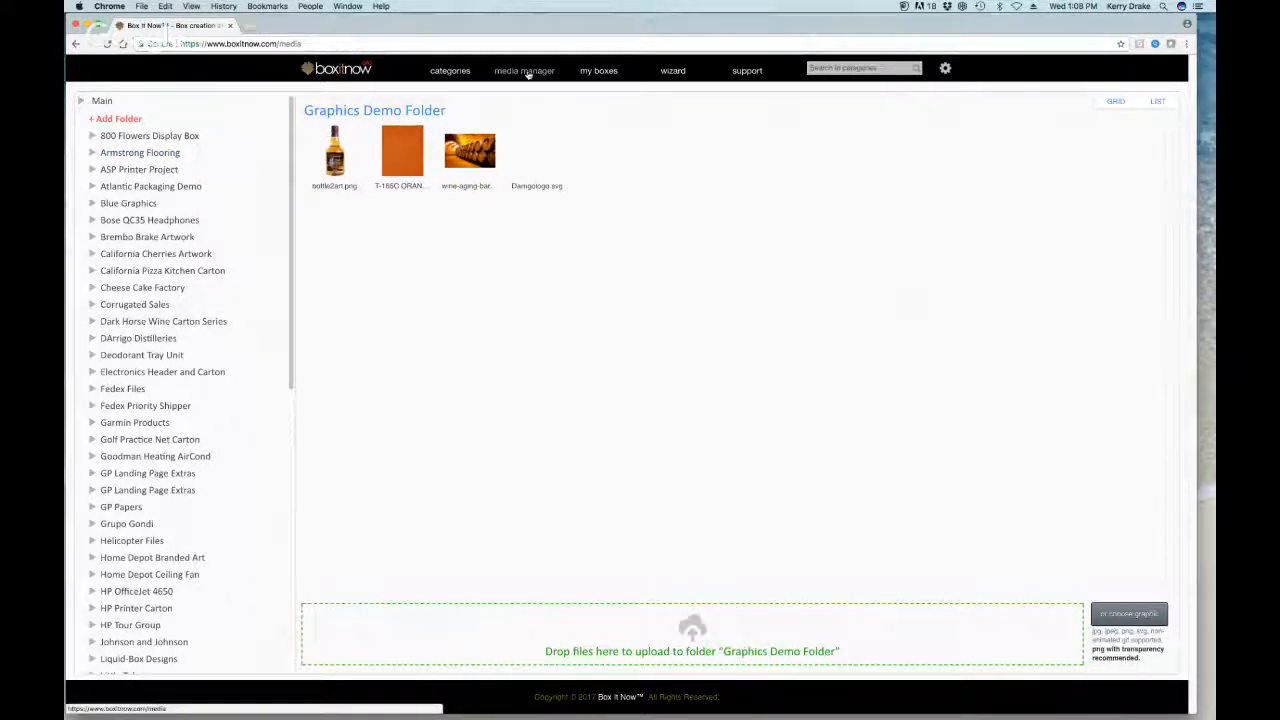
Step: Go to my boxes and scroll the collections to the test aircell folder
left_click(599, 71)
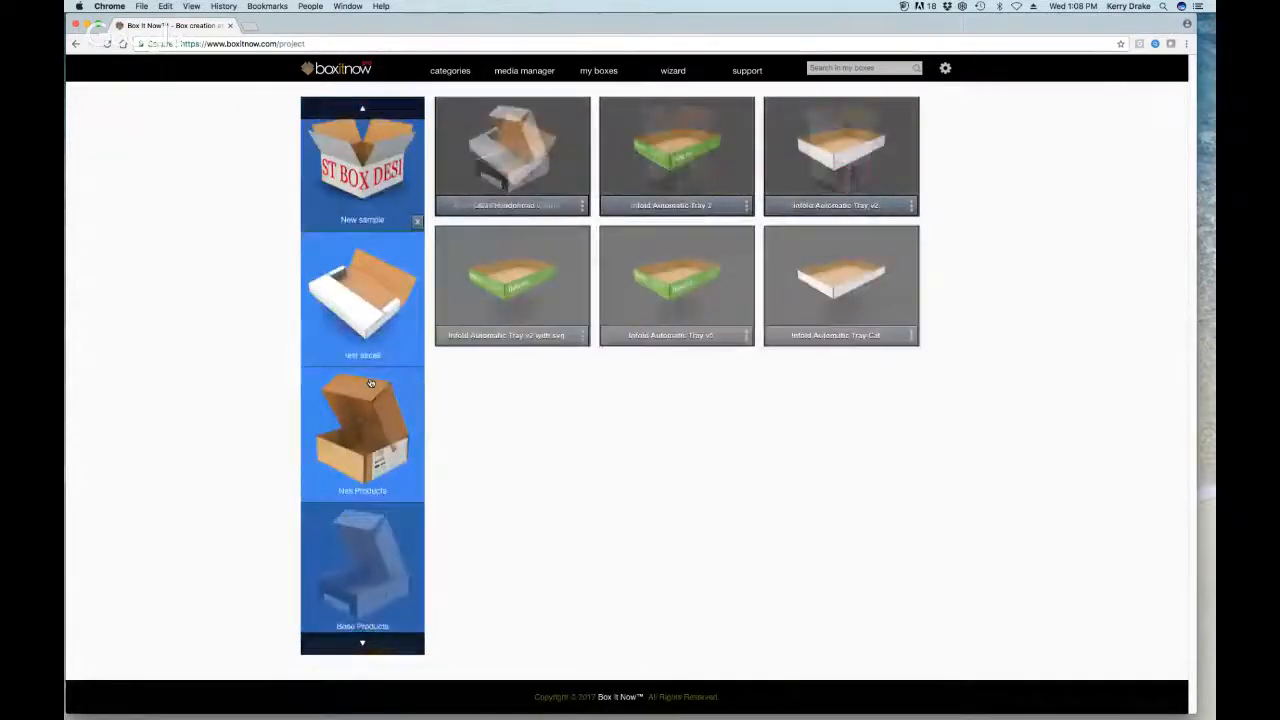
scroll(365, 379, "down", 8)
scroll(359, 375, "down", 8)
scroll(358, 375, "down", 10)
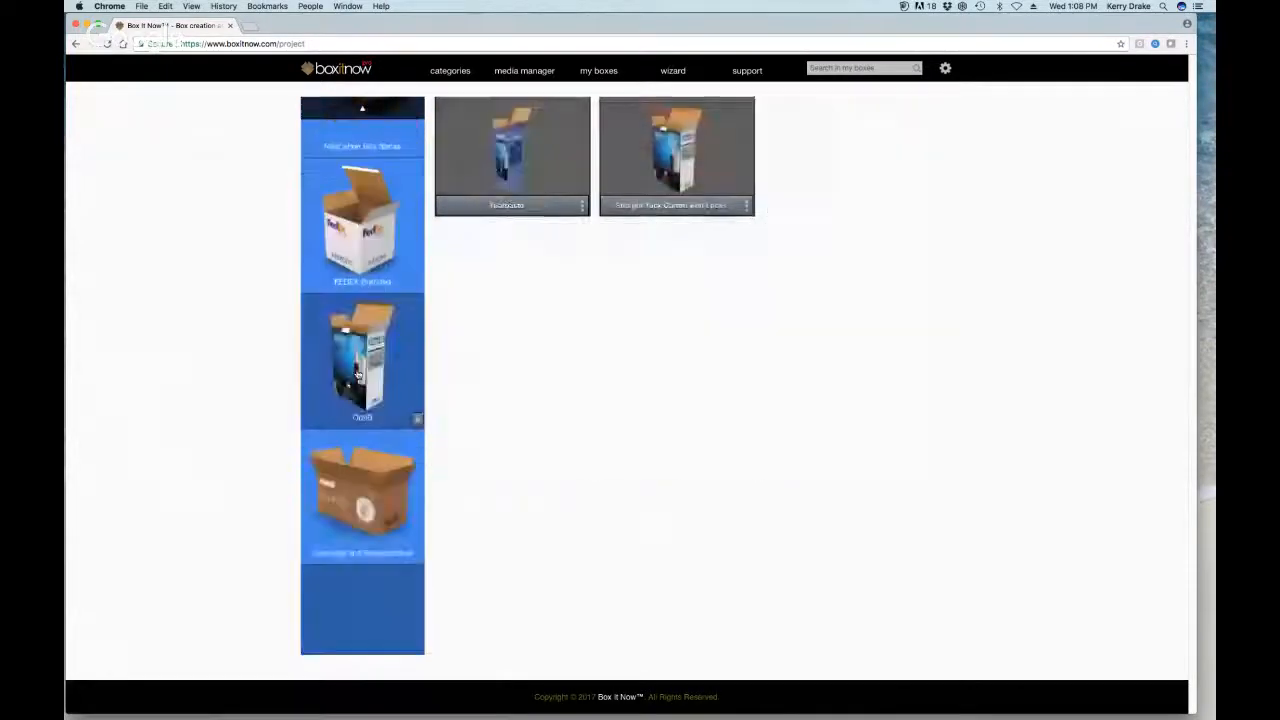
scroll(354, 372, "down", 10)
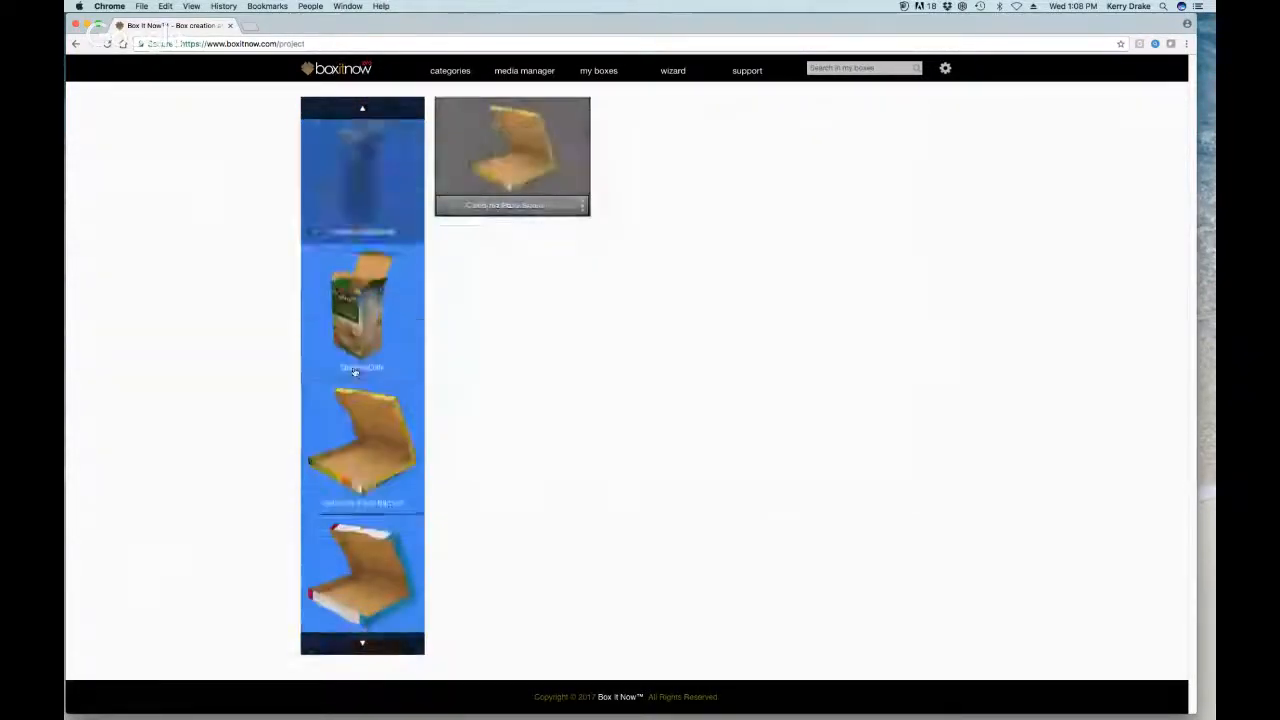
scroll(355, 372, "down", 10)
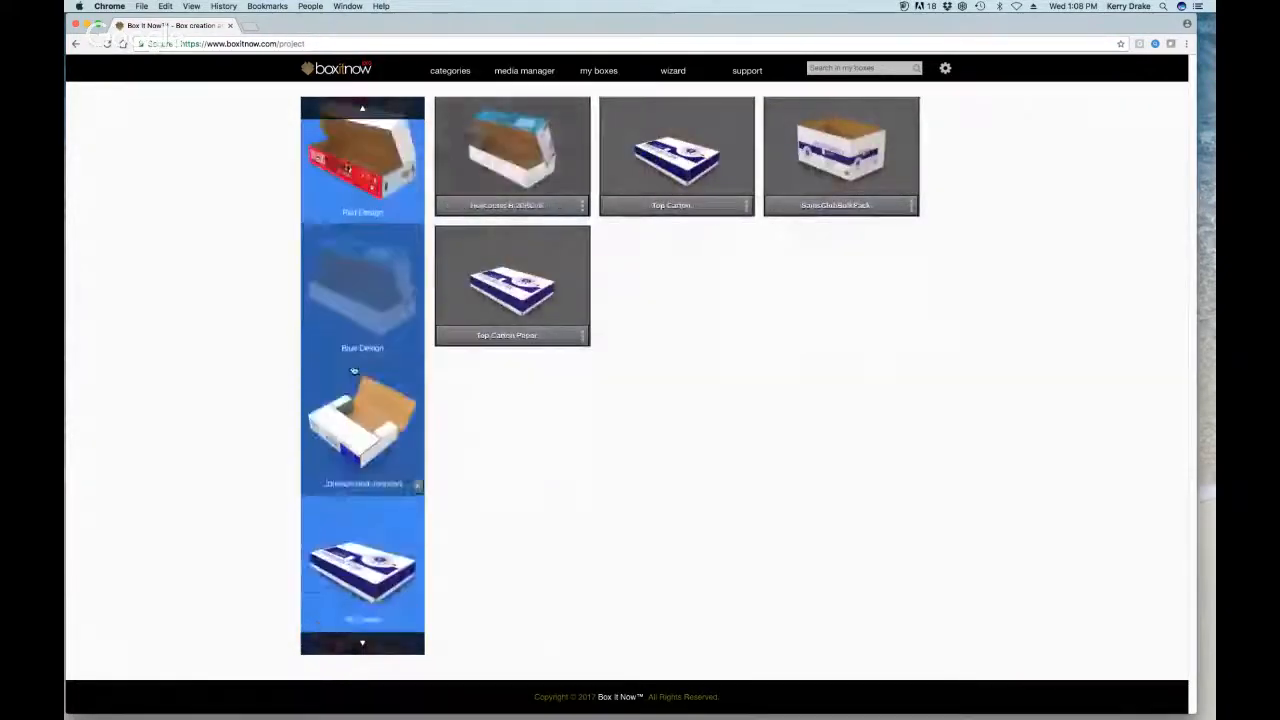
scroll(362, 332, "up", 3)
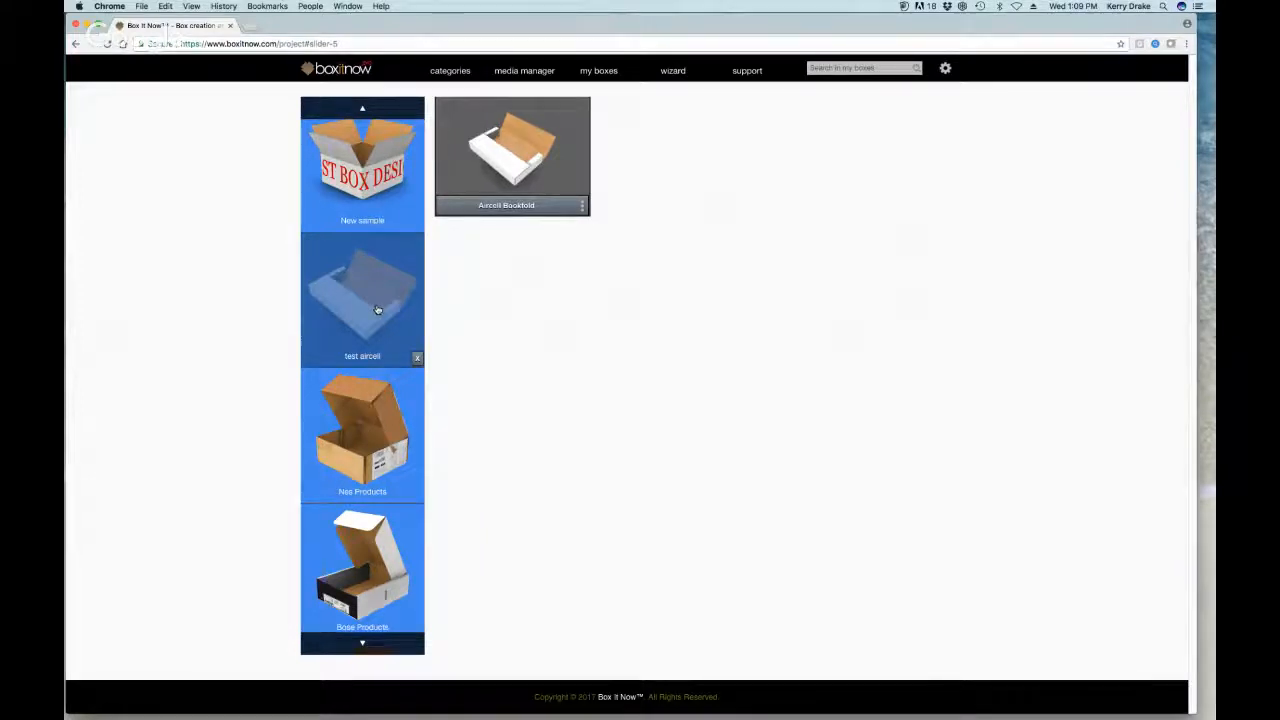
Step: Open the Aircell Bookfold box in the Box Editor from its tile's options menu
left_click(581, 208)
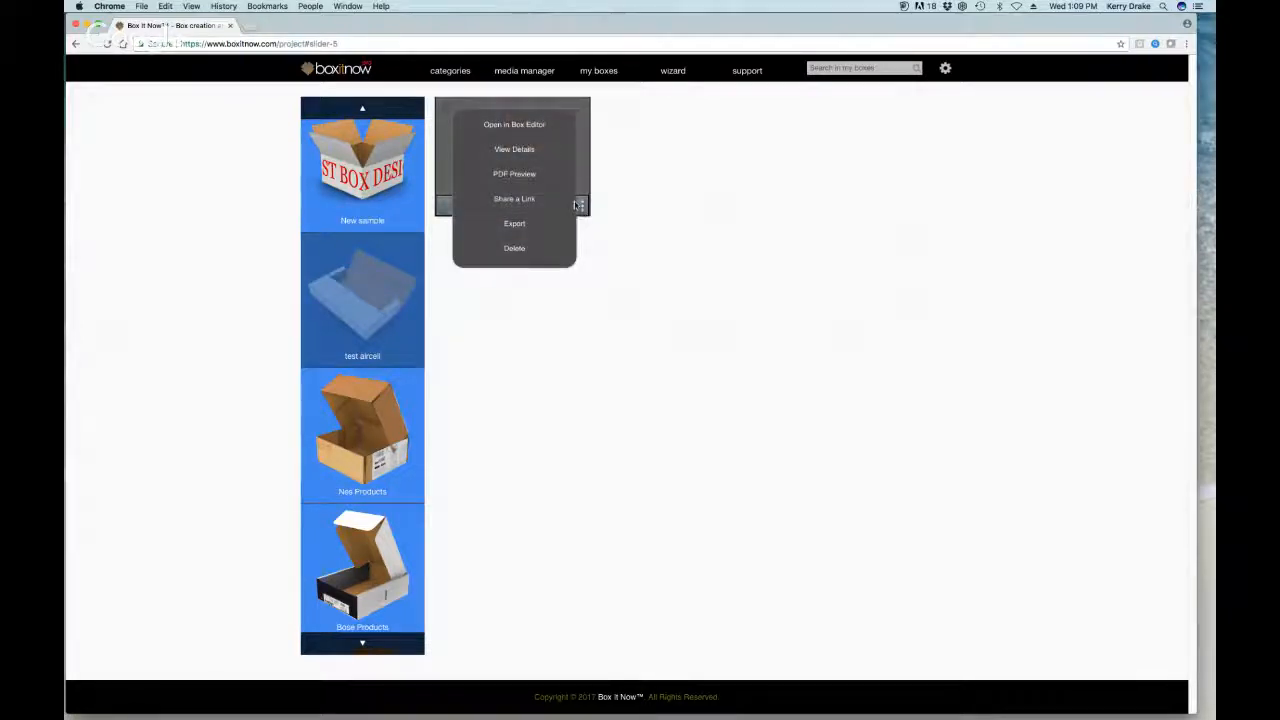
left_click(581, 206)
left_click(579, 205)
left_click(541, 128)
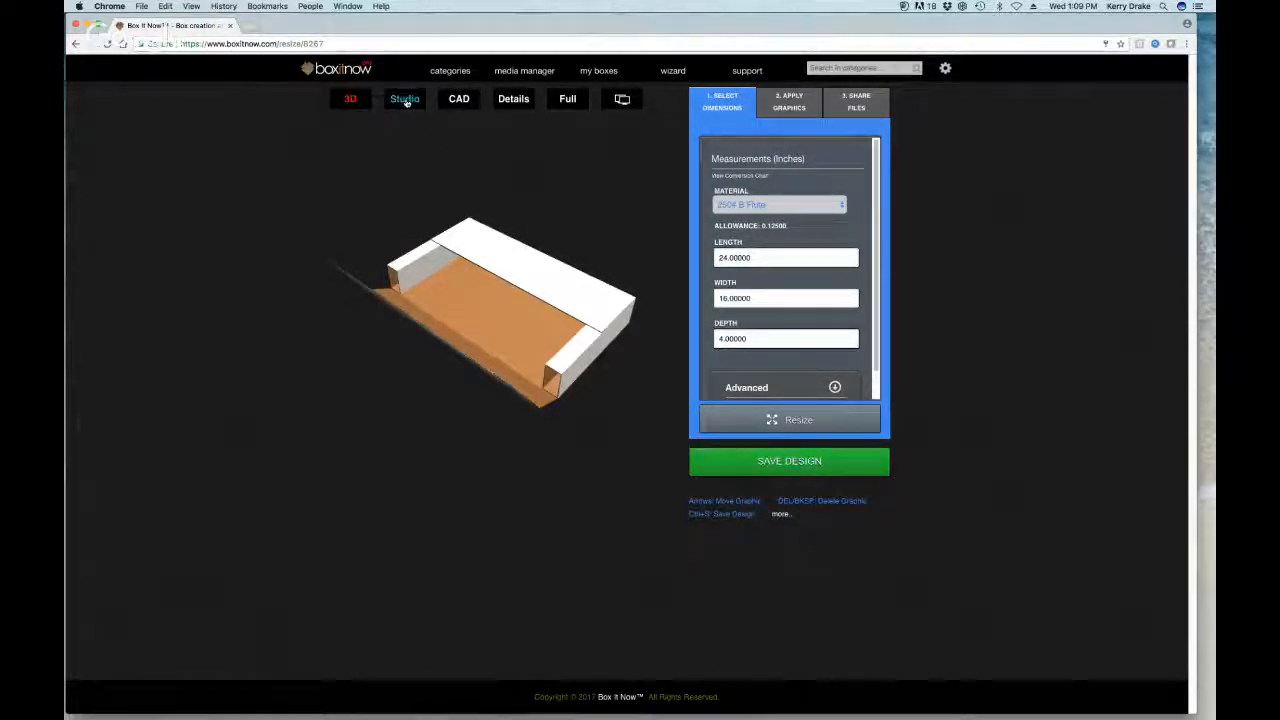
Step: Show the Studio flat layout, check the CAD dieline dimensions, then return to Studio
left_click(406, 100)
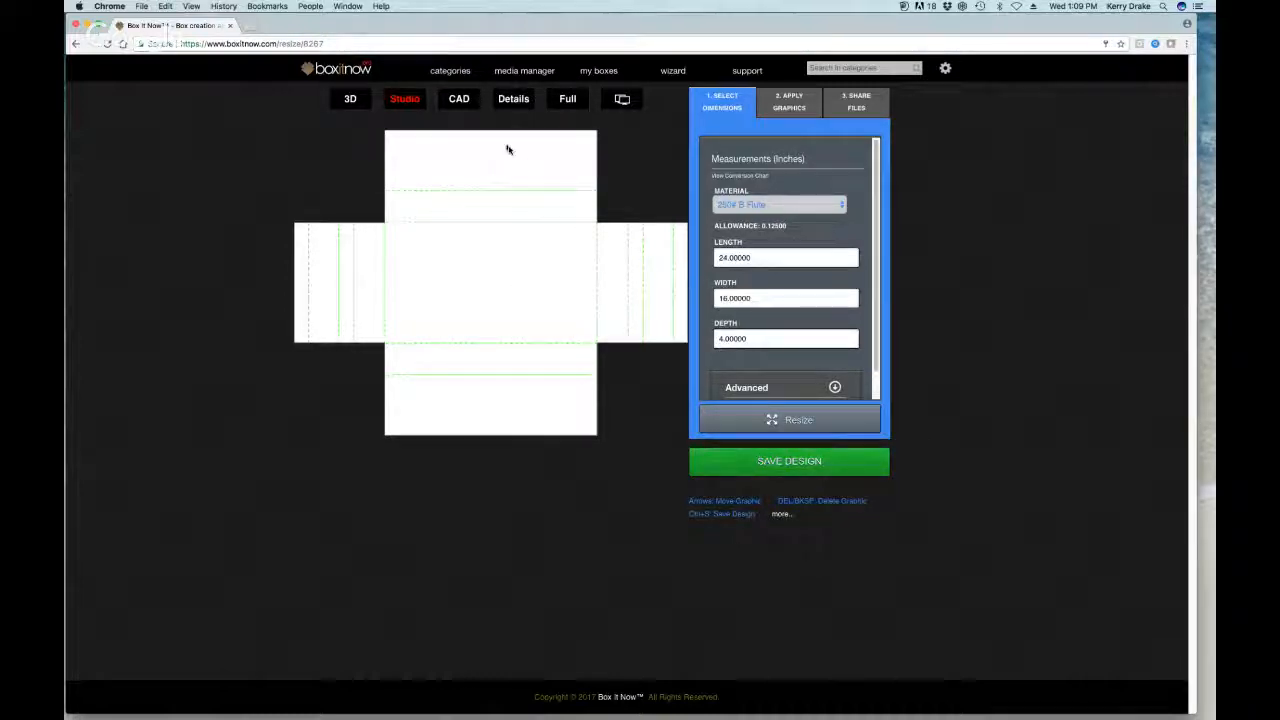
left_click(459, 99)
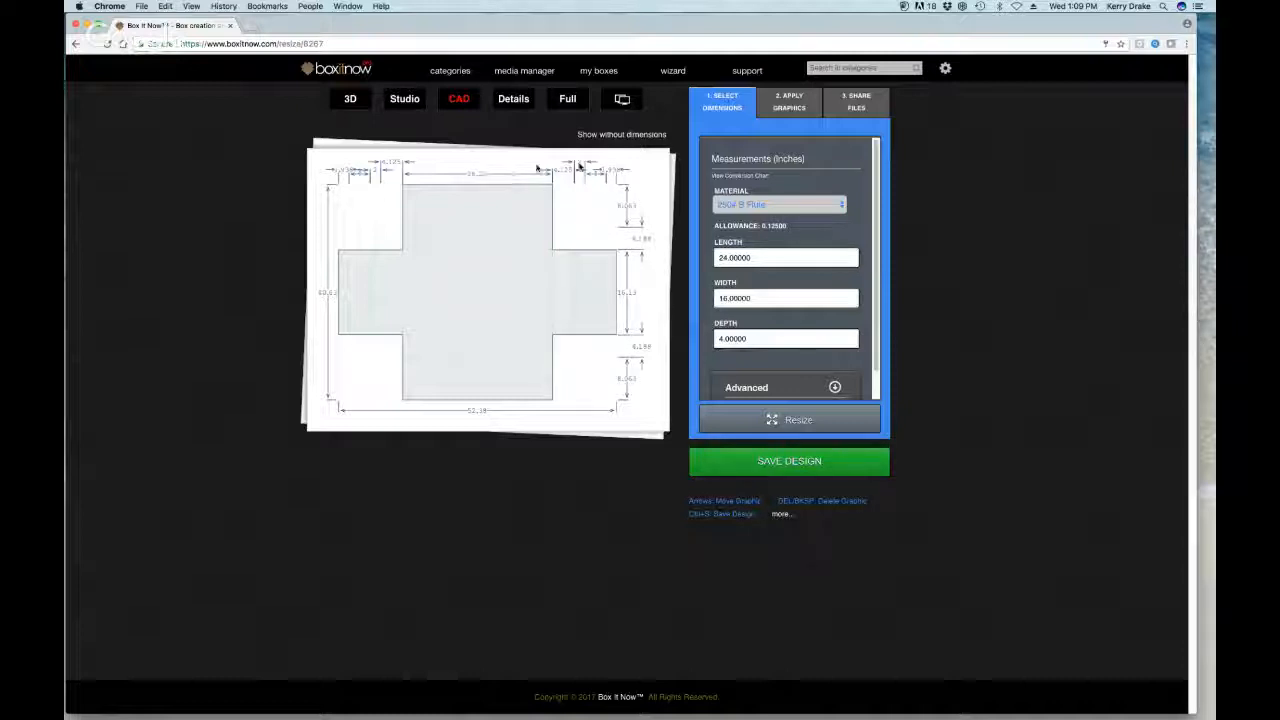
left_click(405, 100)
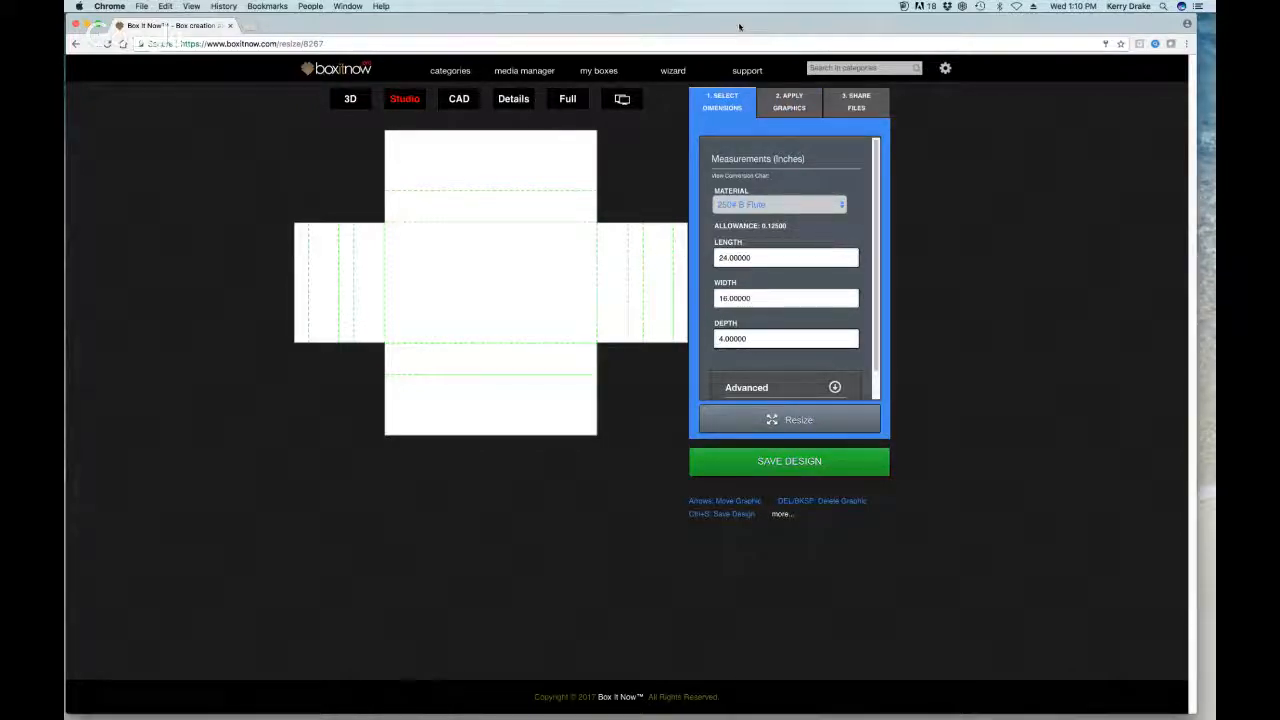
left_click(789, 108)
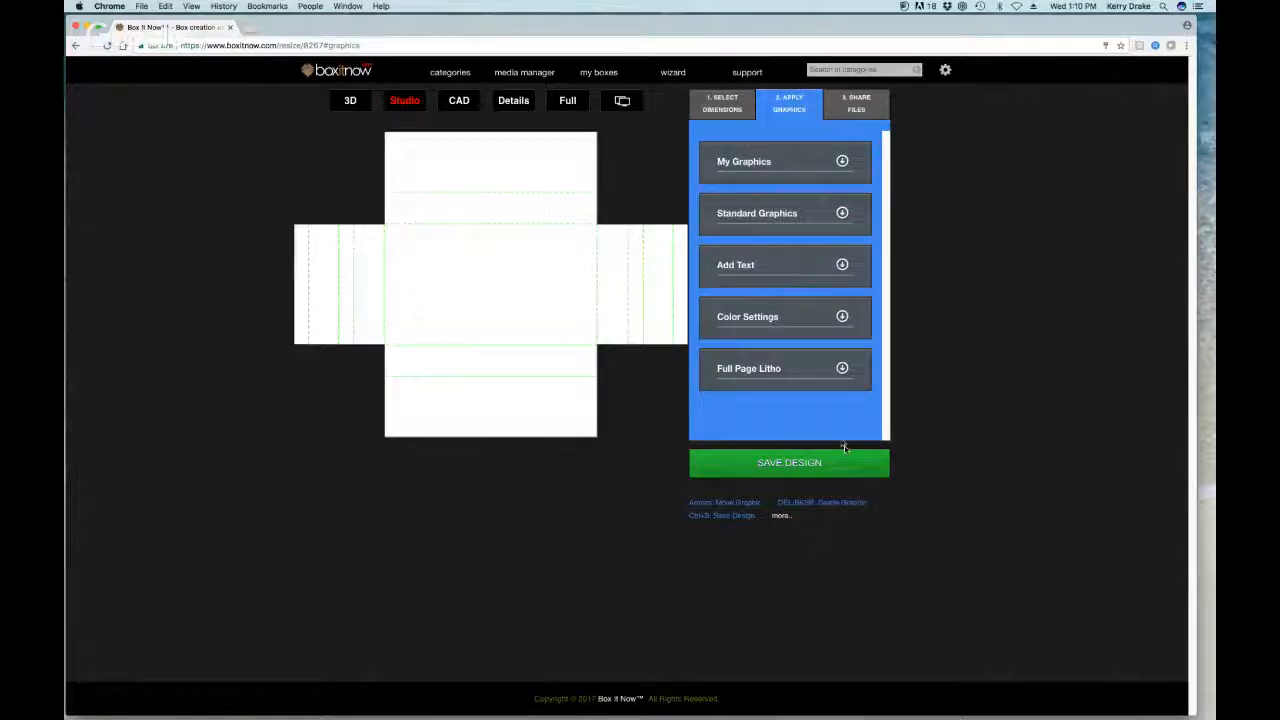
left_click(842, 368)
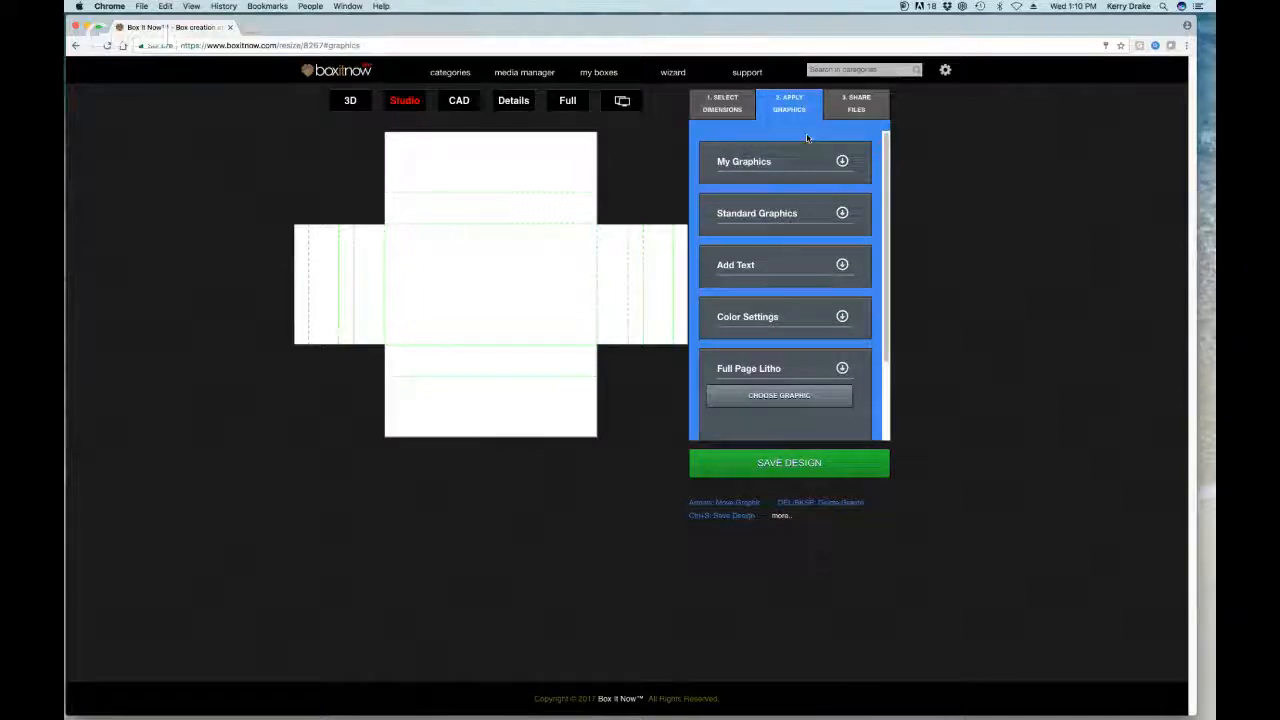
left_click_drag(686, 27, 685, 26)
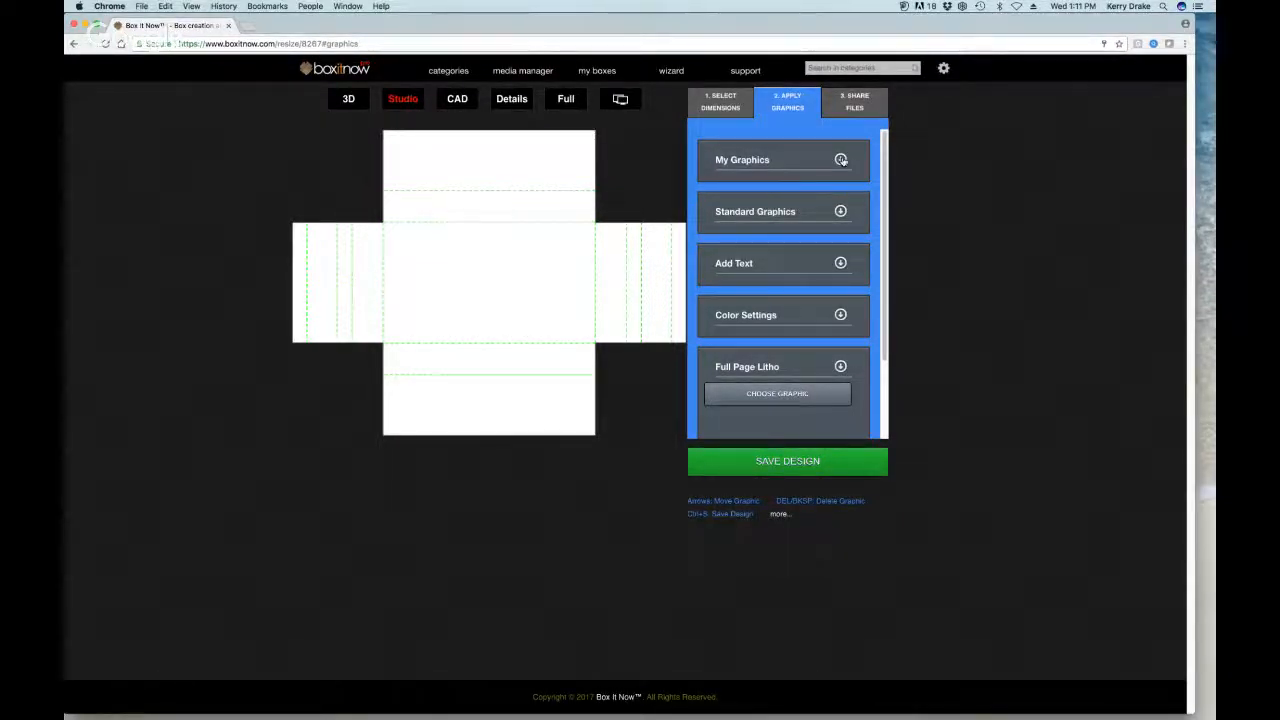
left_click(840, 211)
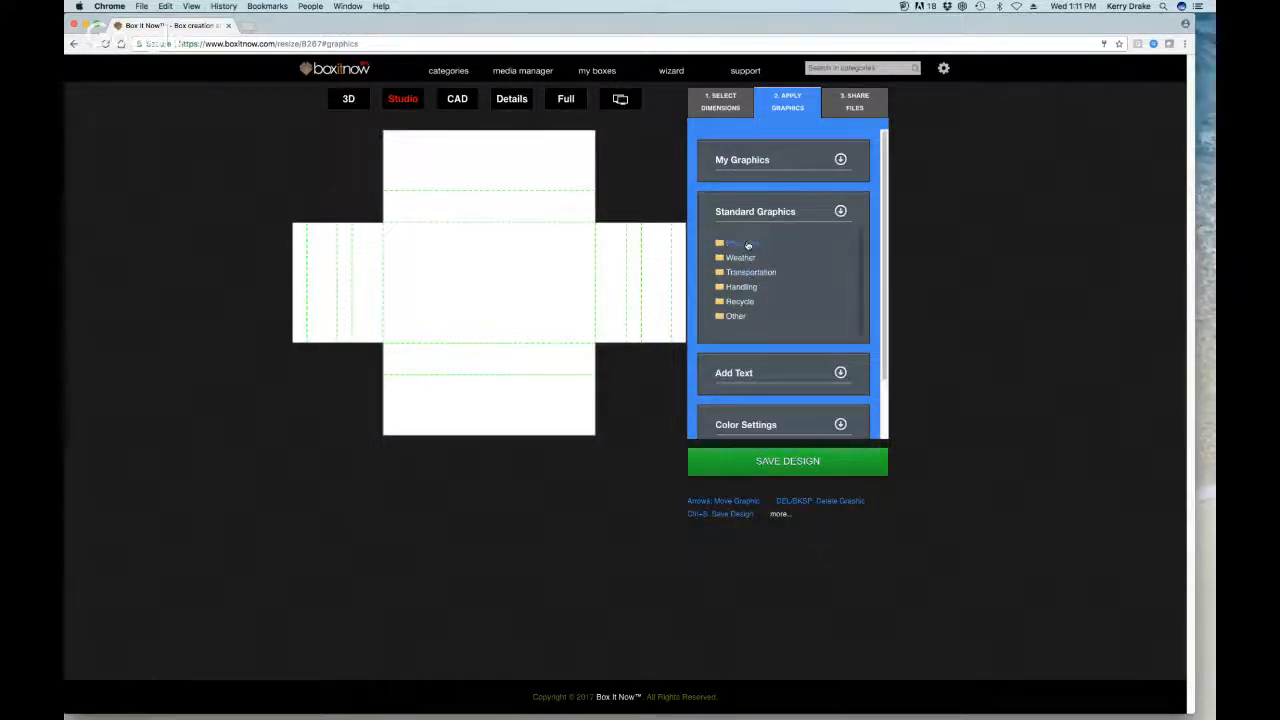
left_click(740, 302)
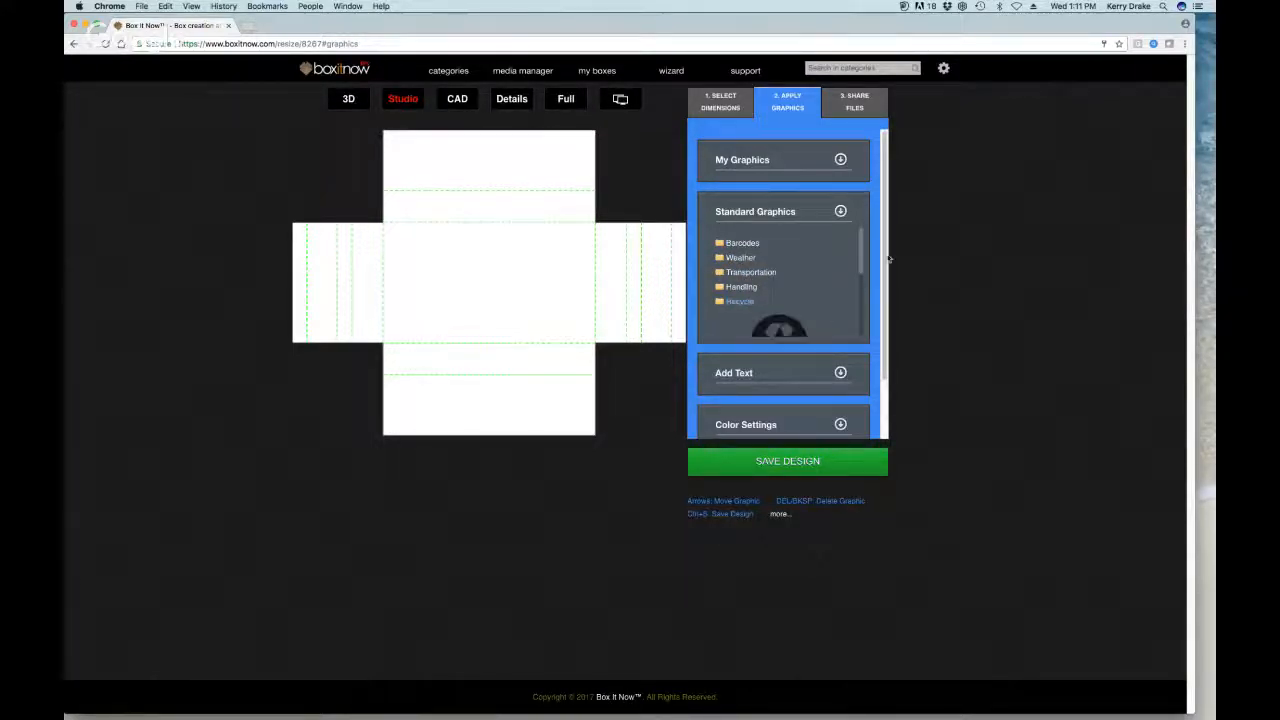
mouse_move(860, 266)
left_mouse_down()
mouse_move(860, 300)
mouse_move(858, 258)
left_mouse_up()
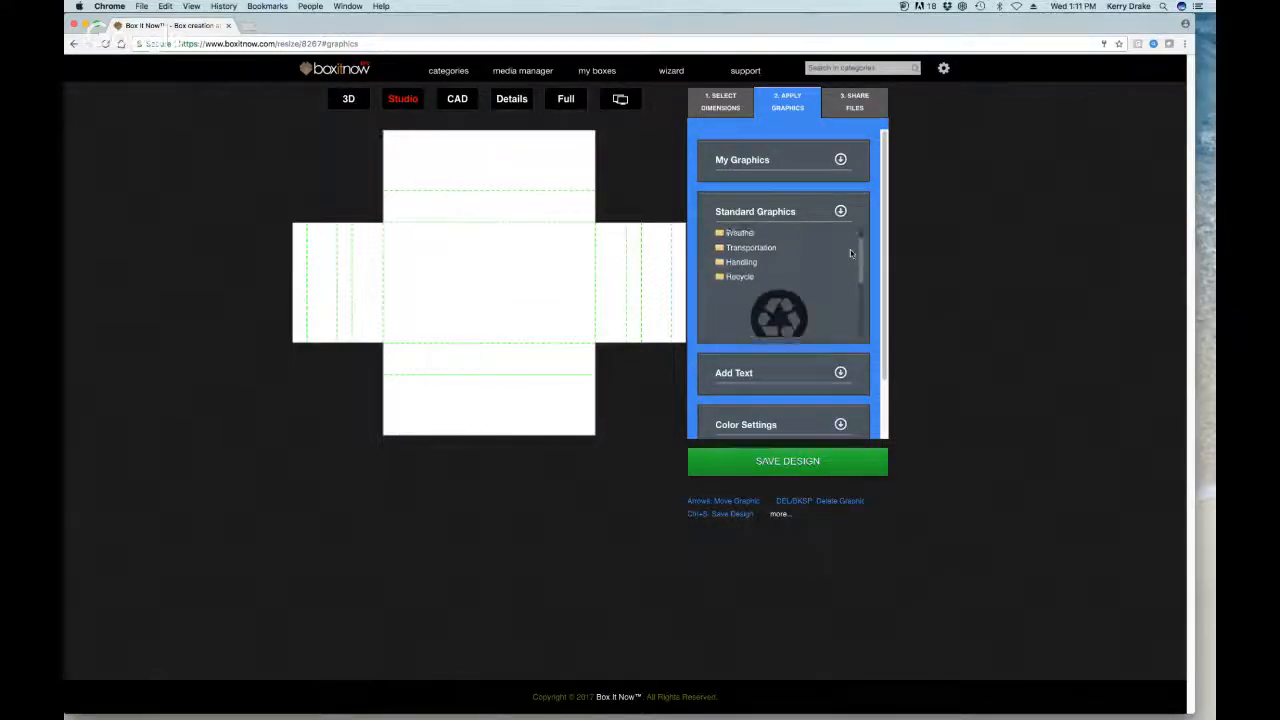
left_click(740, 279)
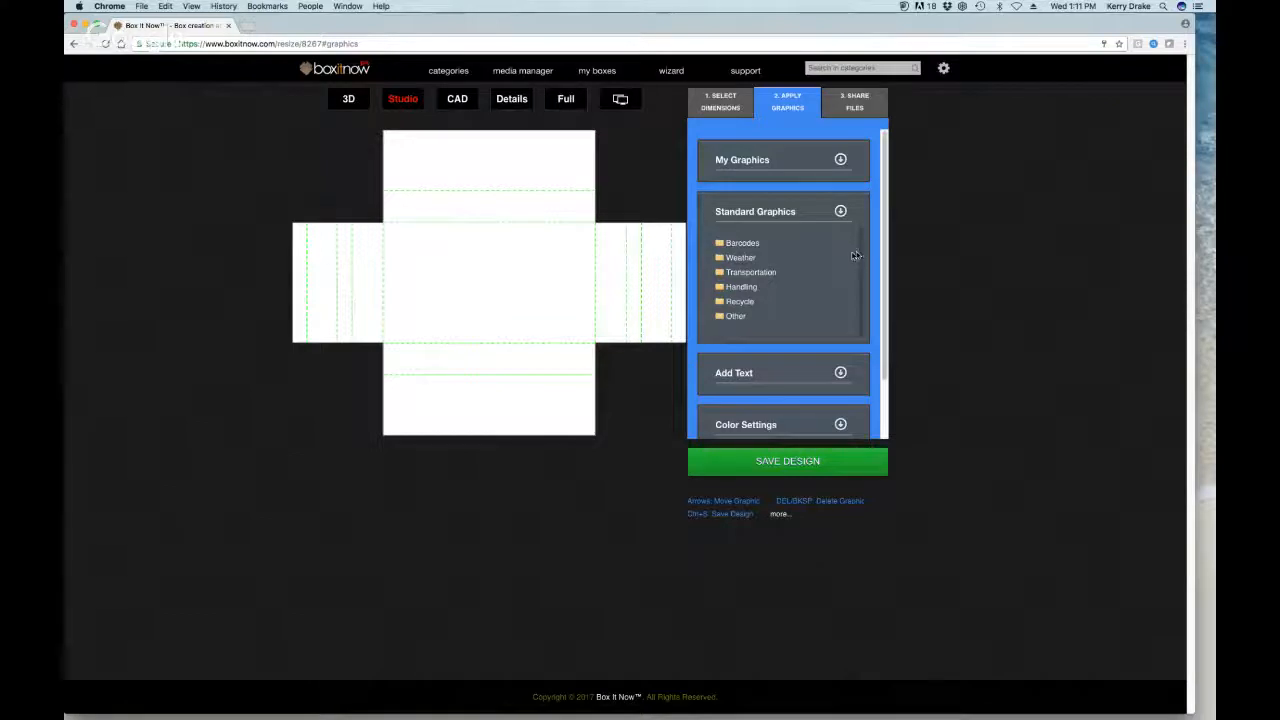
scroll(852, 256, "down", 1)
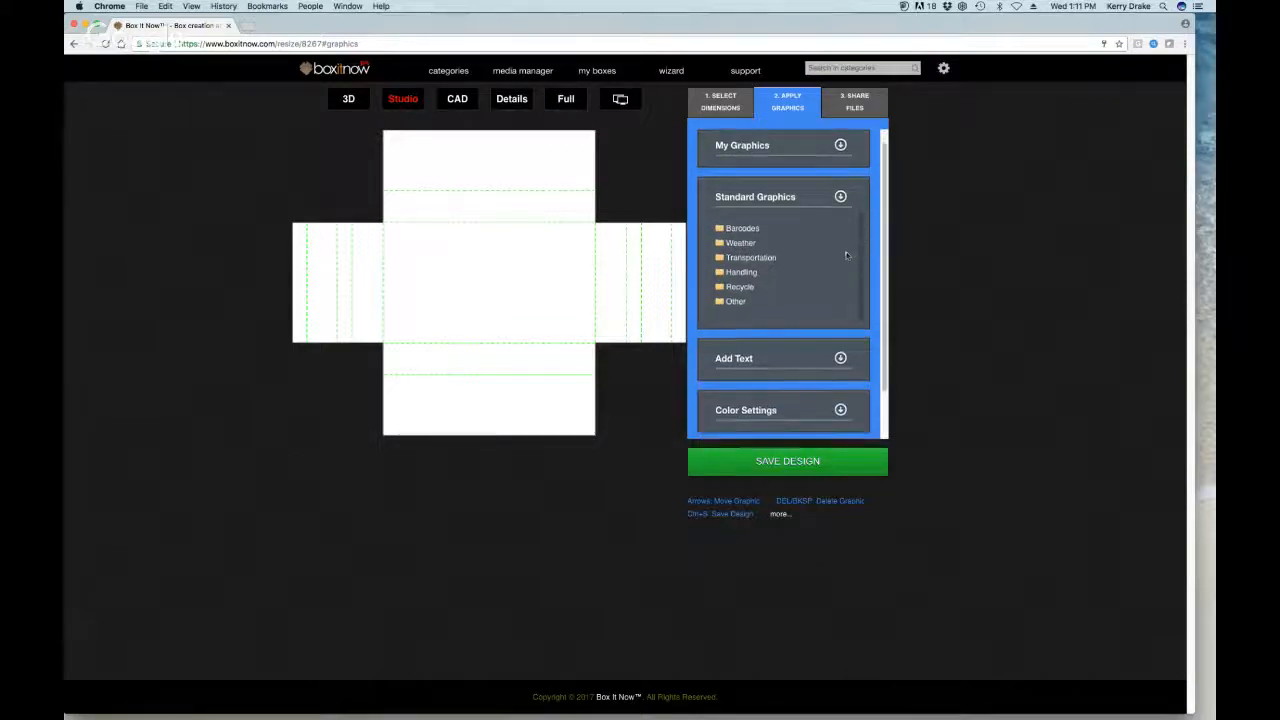
left_click(802, 291)
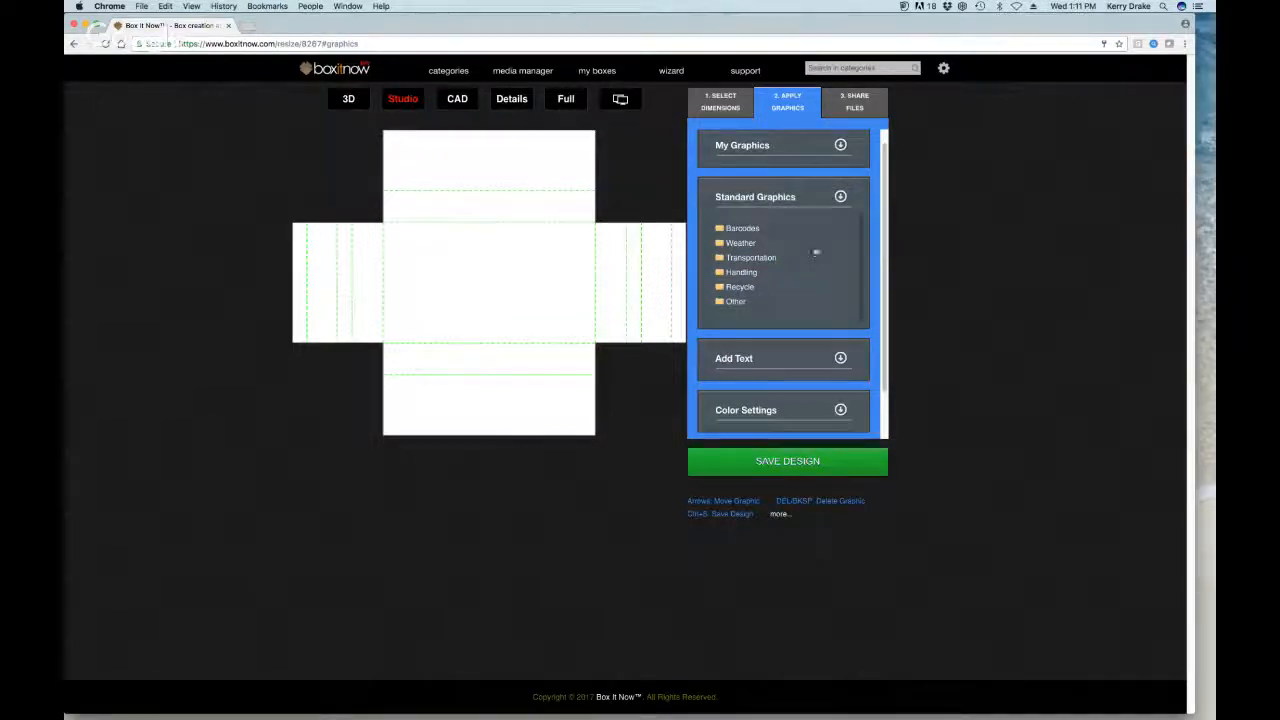
Step: Fold away Standard Graphics, check the Add Text font list keeping Arial, then fold Add Text closed
left_click(840, 197)
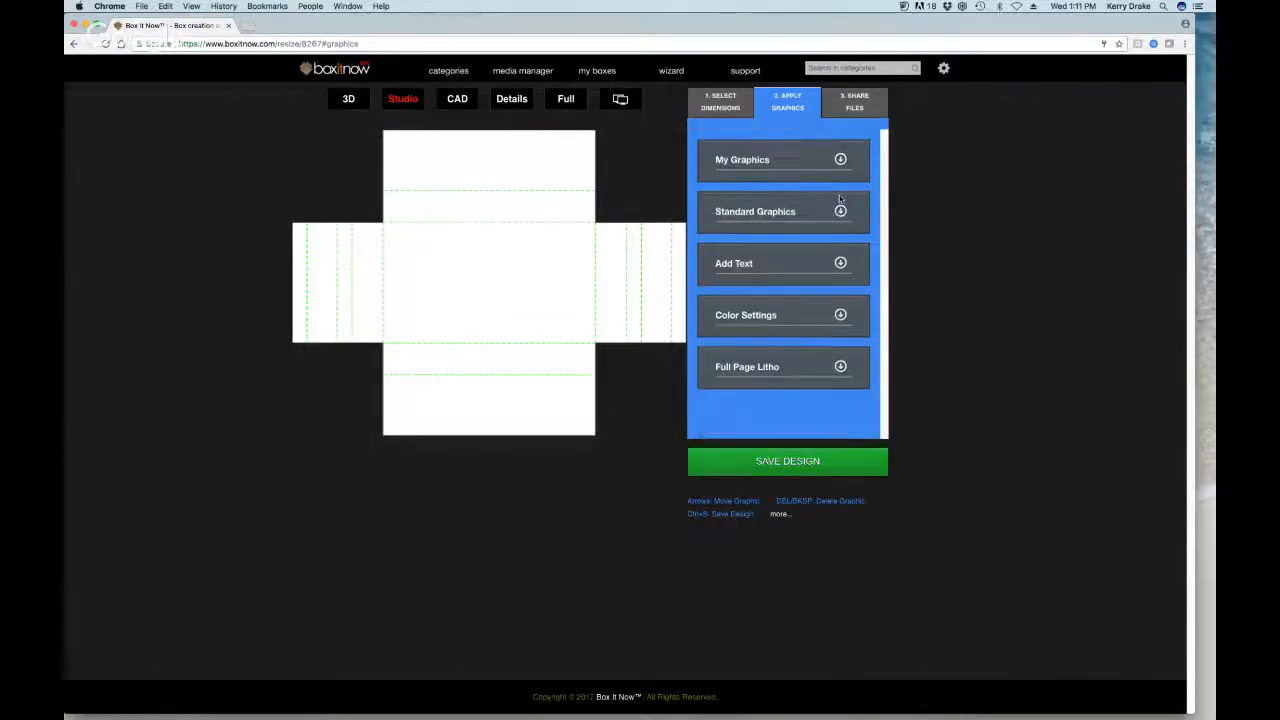
left_click(840, 260)
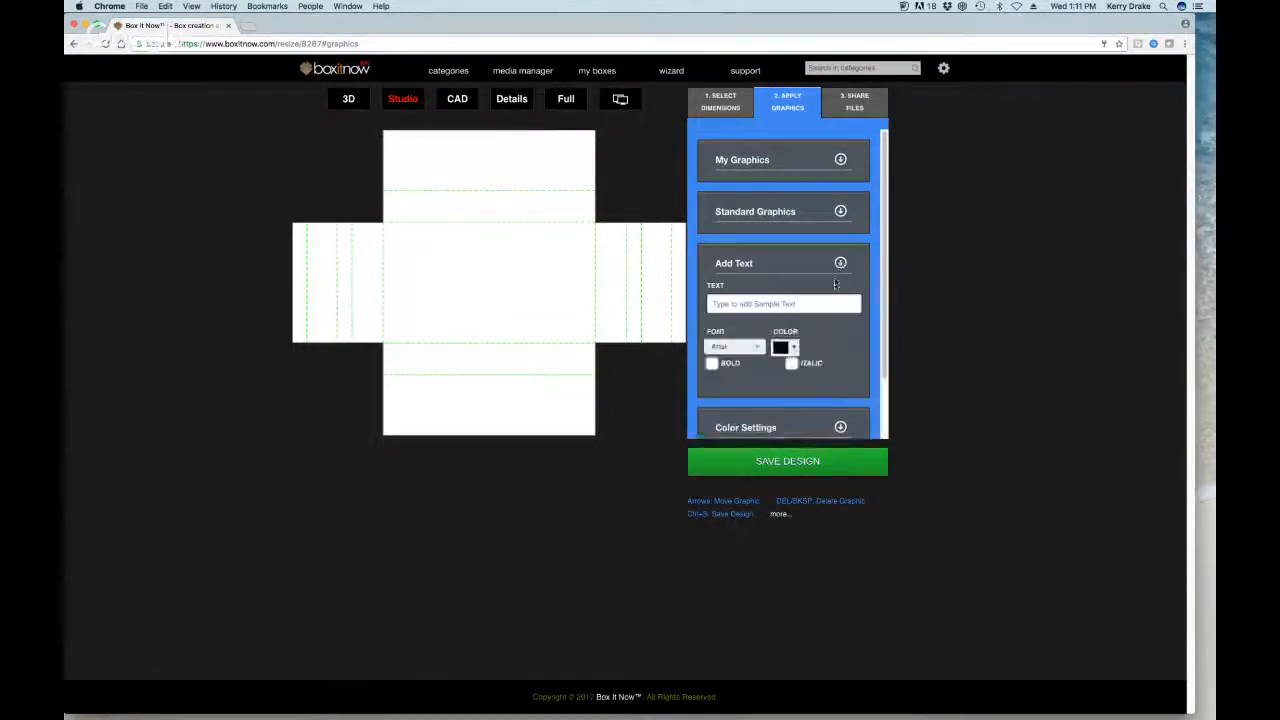
left_click(757, 349)
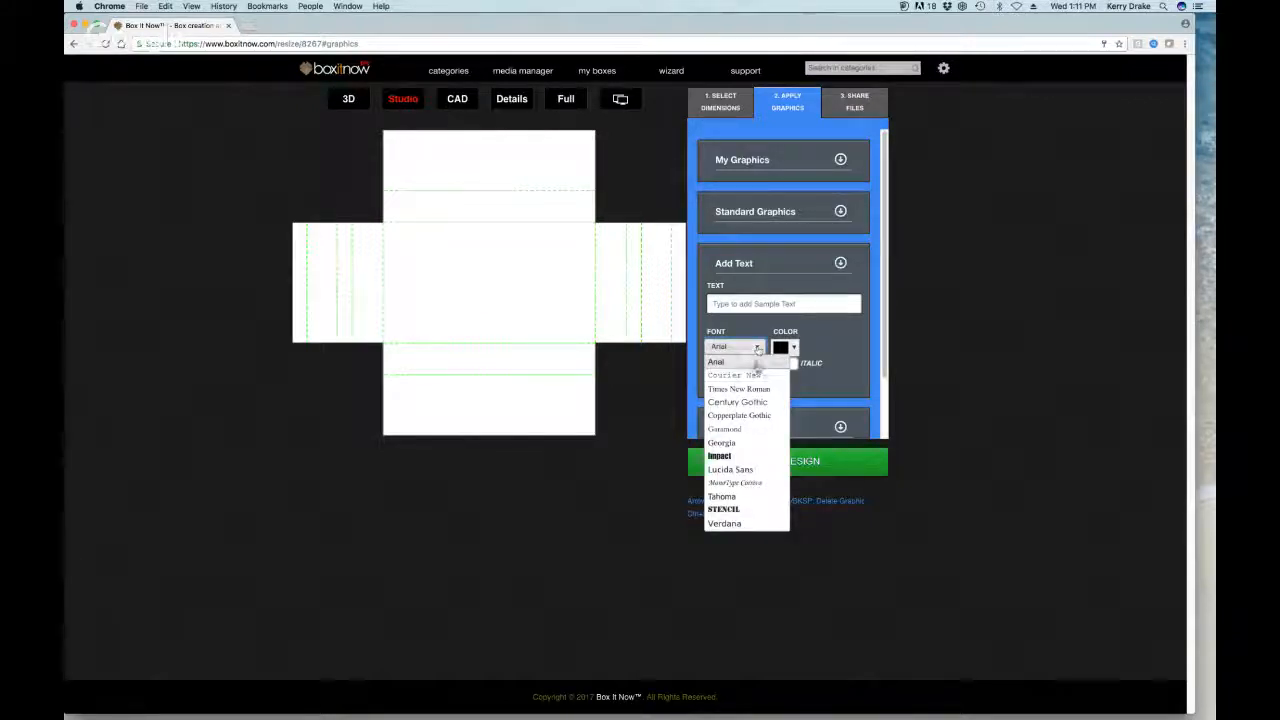
left_click(821, 347)
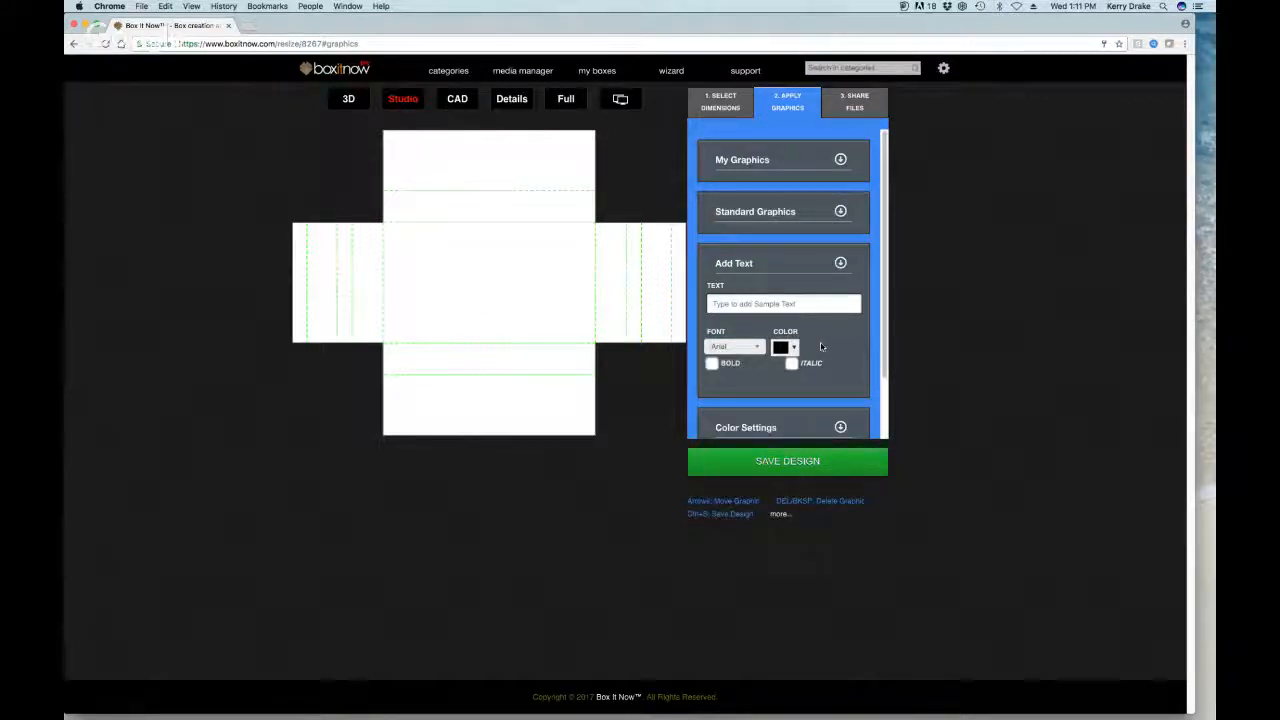
left_click(841, 263)
Step: In Color Settings, try orange for the Box Color, then settle on a near-white cream
left_click(838, 315)
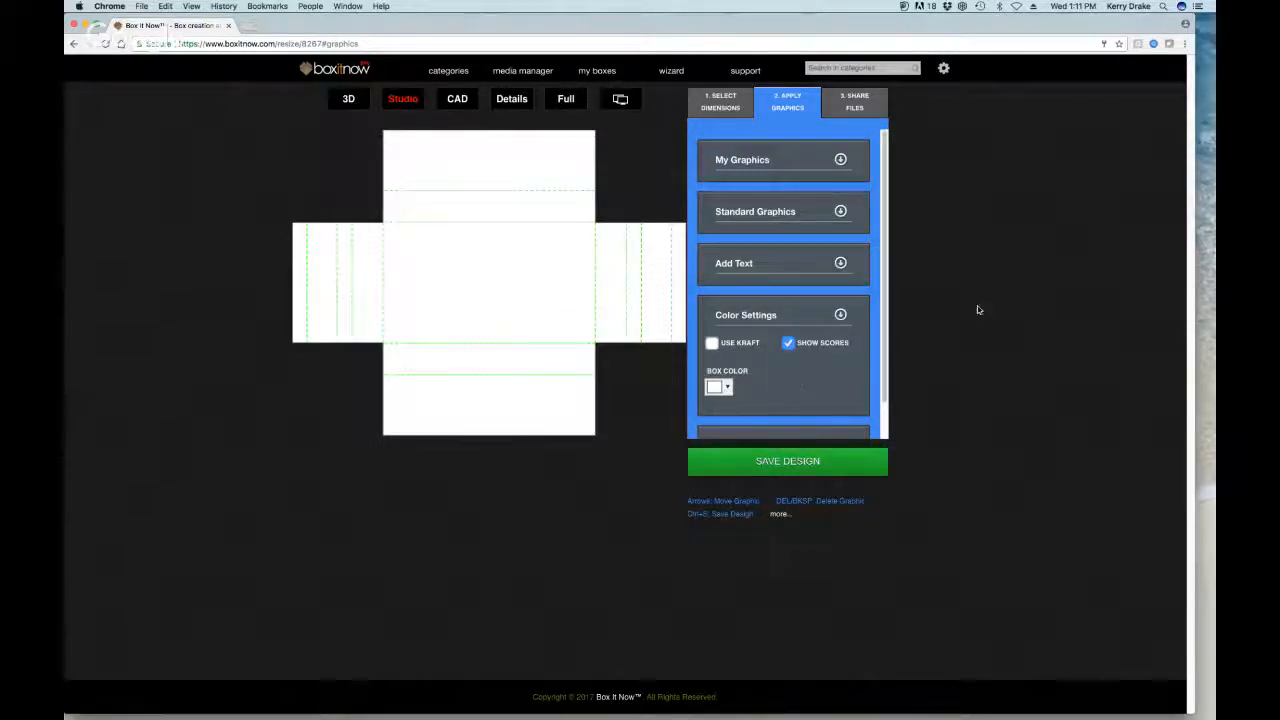
left_click(723, 387)
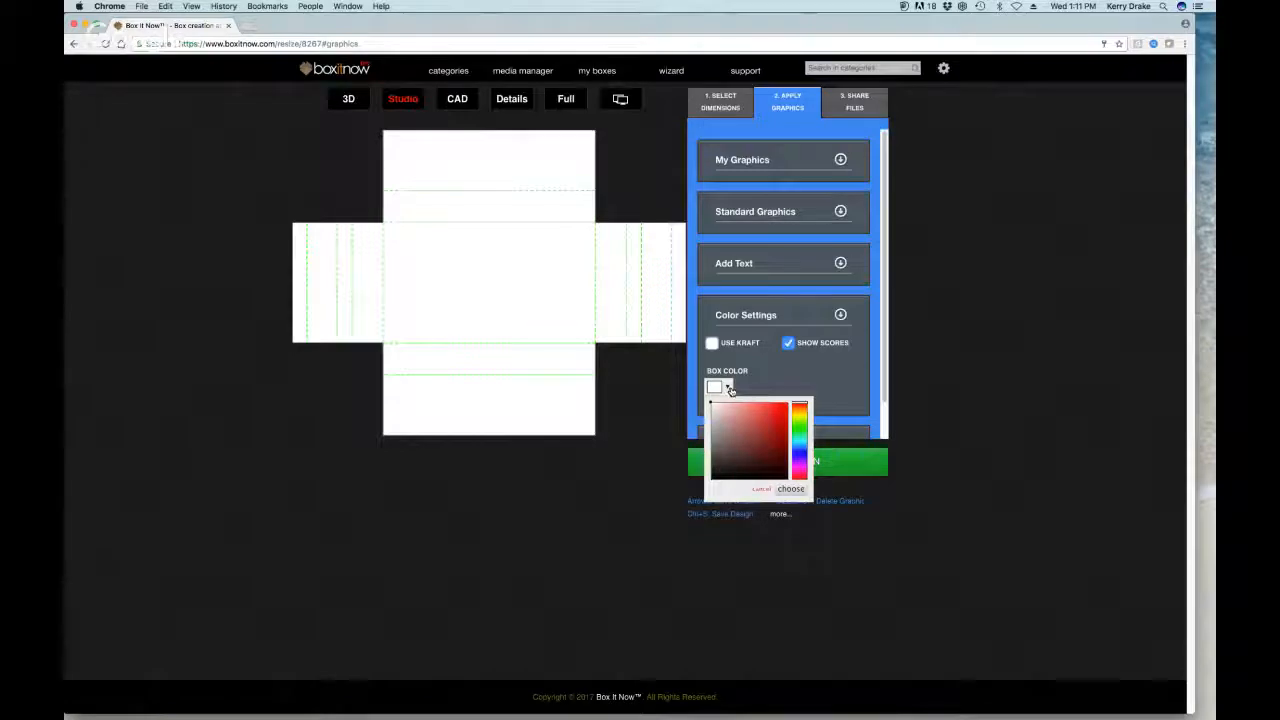
left_click(797, 424)
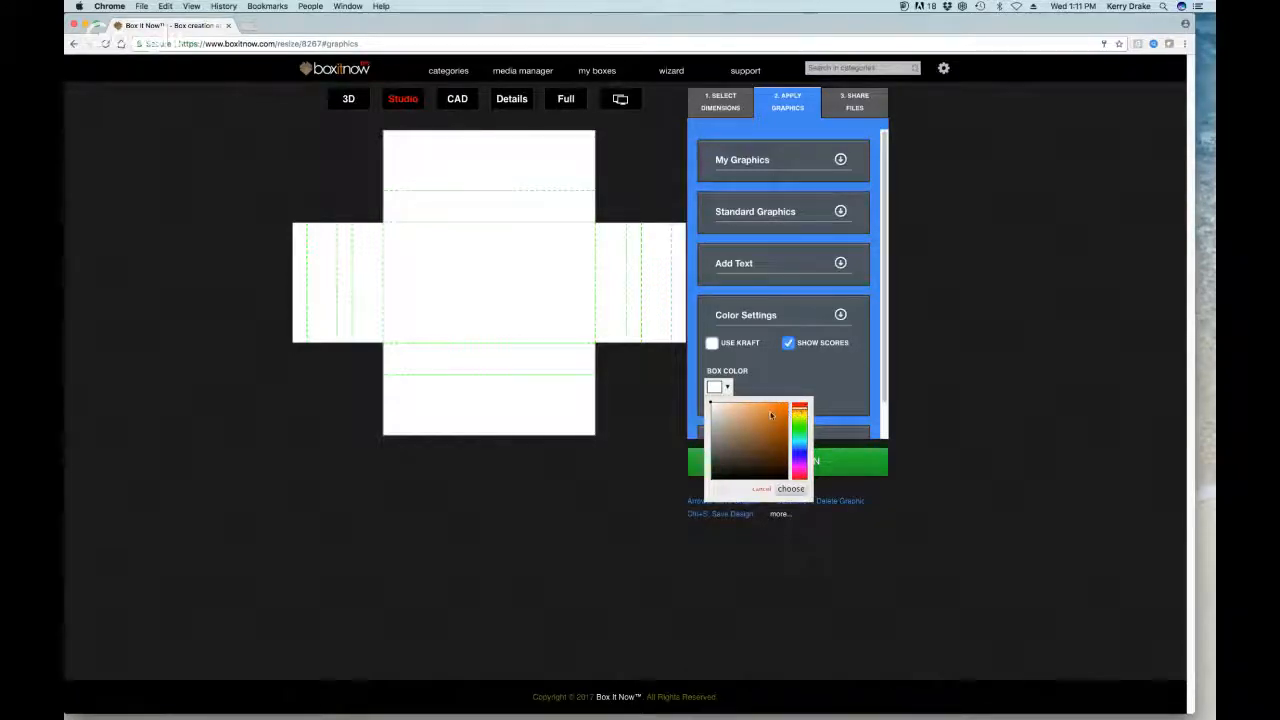
left_click(771, 415)
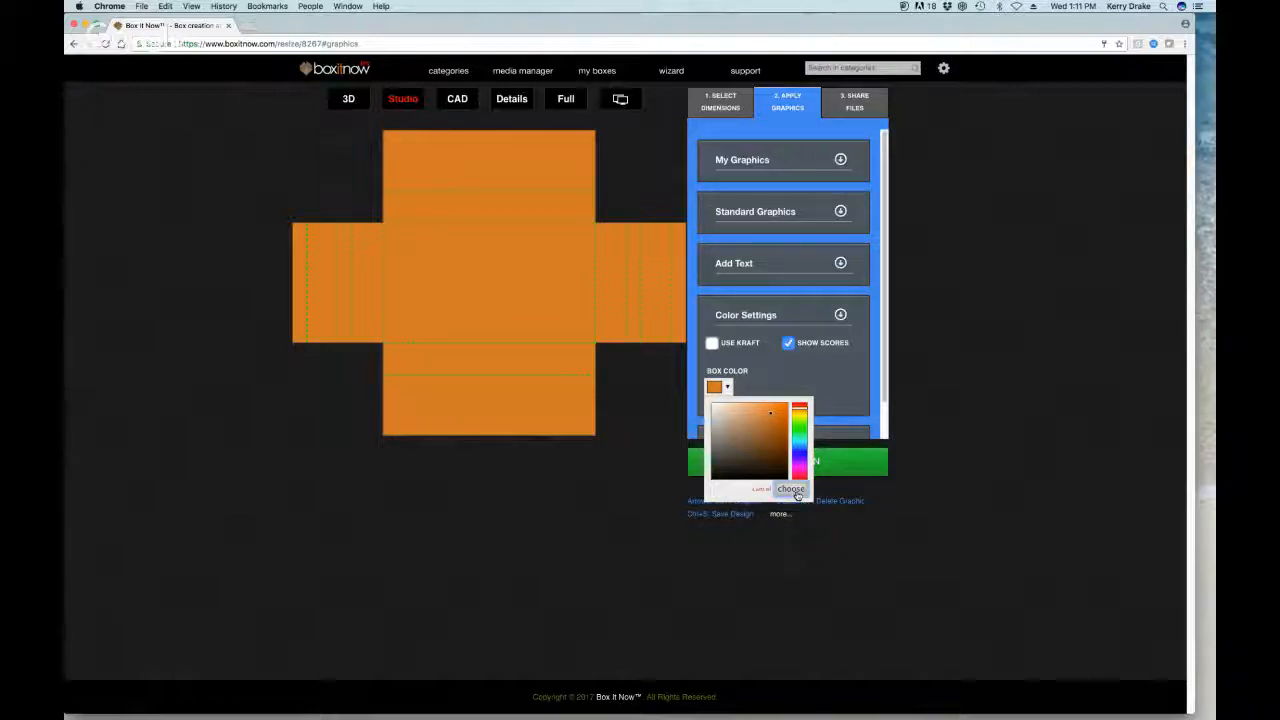
left_click_drag(716, 428, 714, 403)
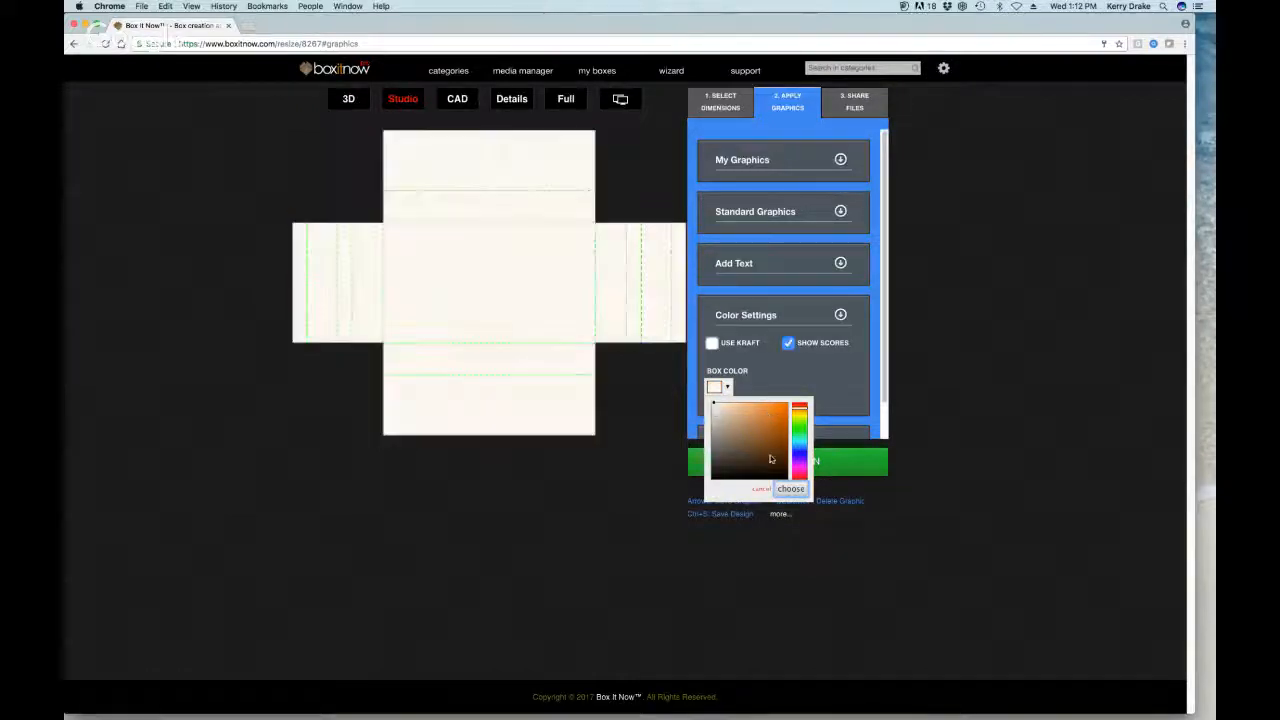
left_click(777, 489)
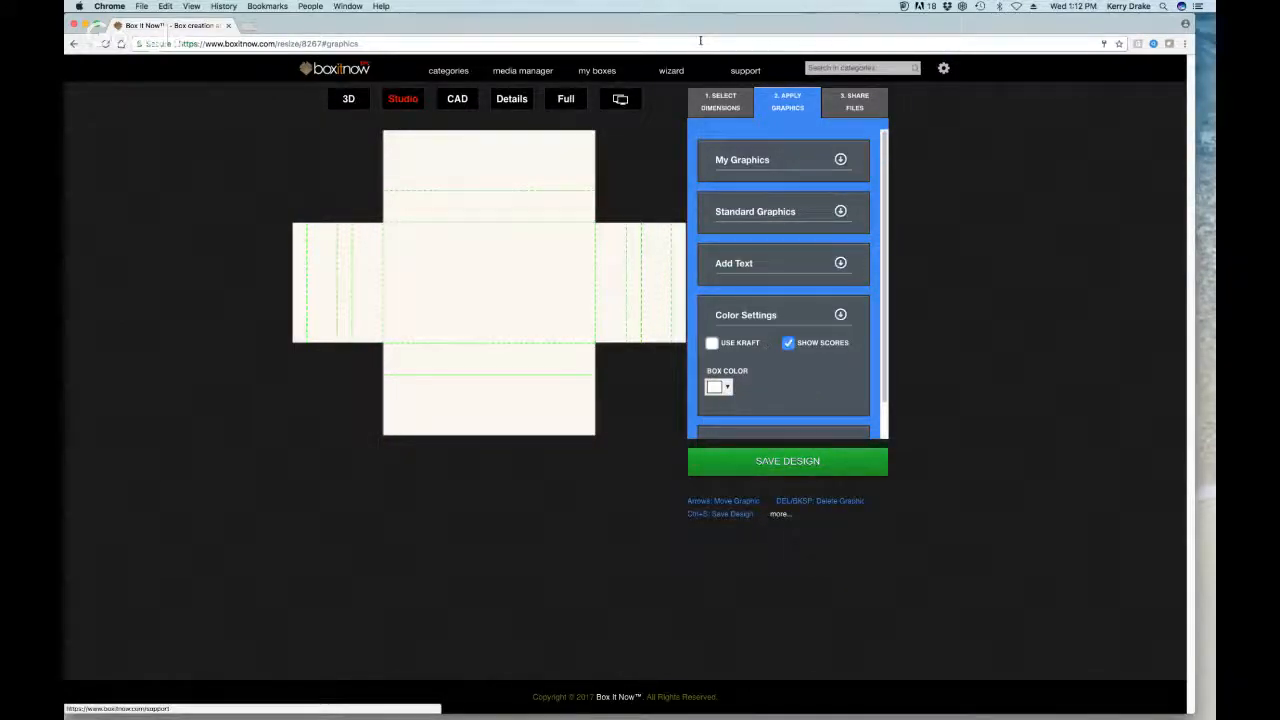
left_click_drag(703, 23, 705, 26)
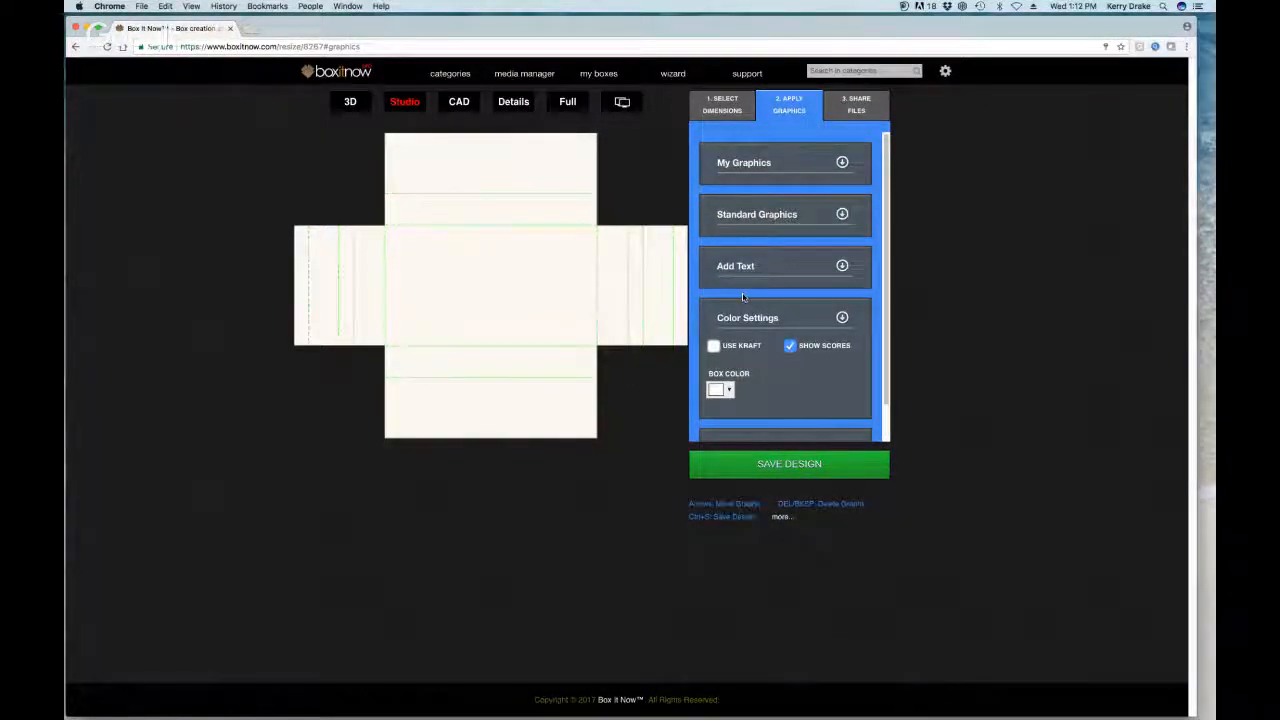
Step: Keep the box plain white with Use Kraft off and Show Scores on, then expand My Graphics
left_click(713, 345)
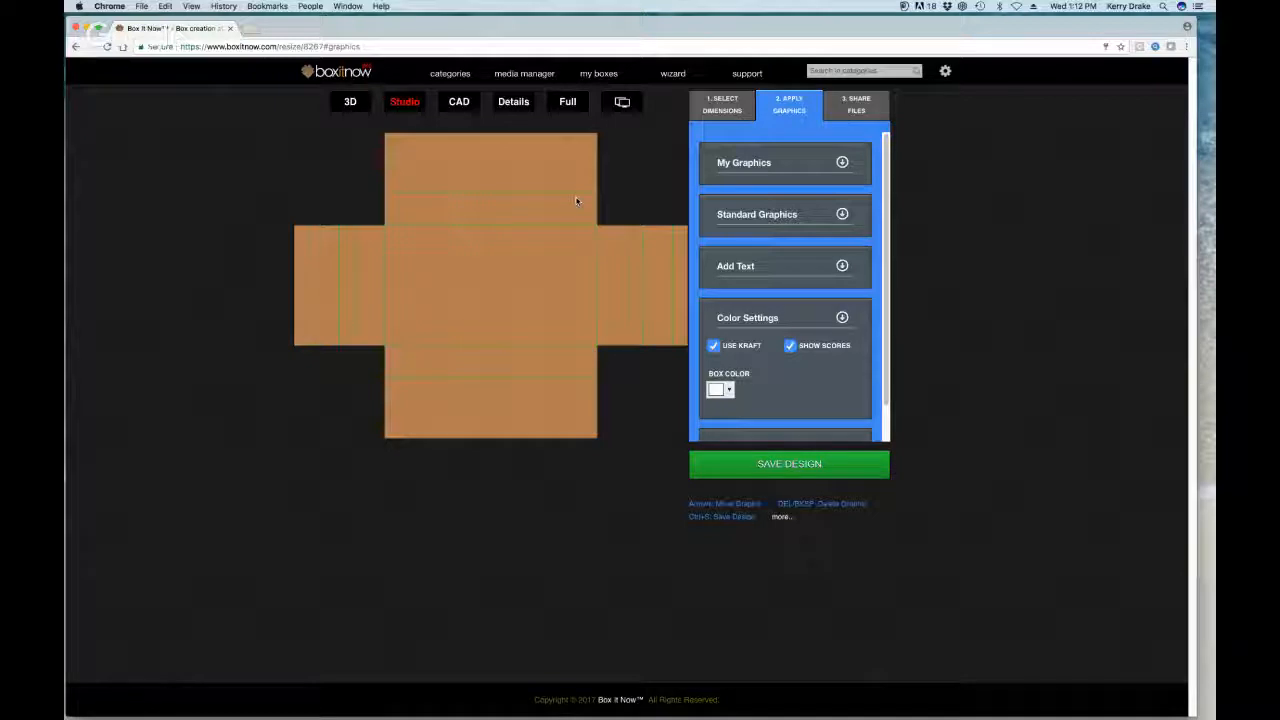
left_click(790, 345)
left_click(790, 345)
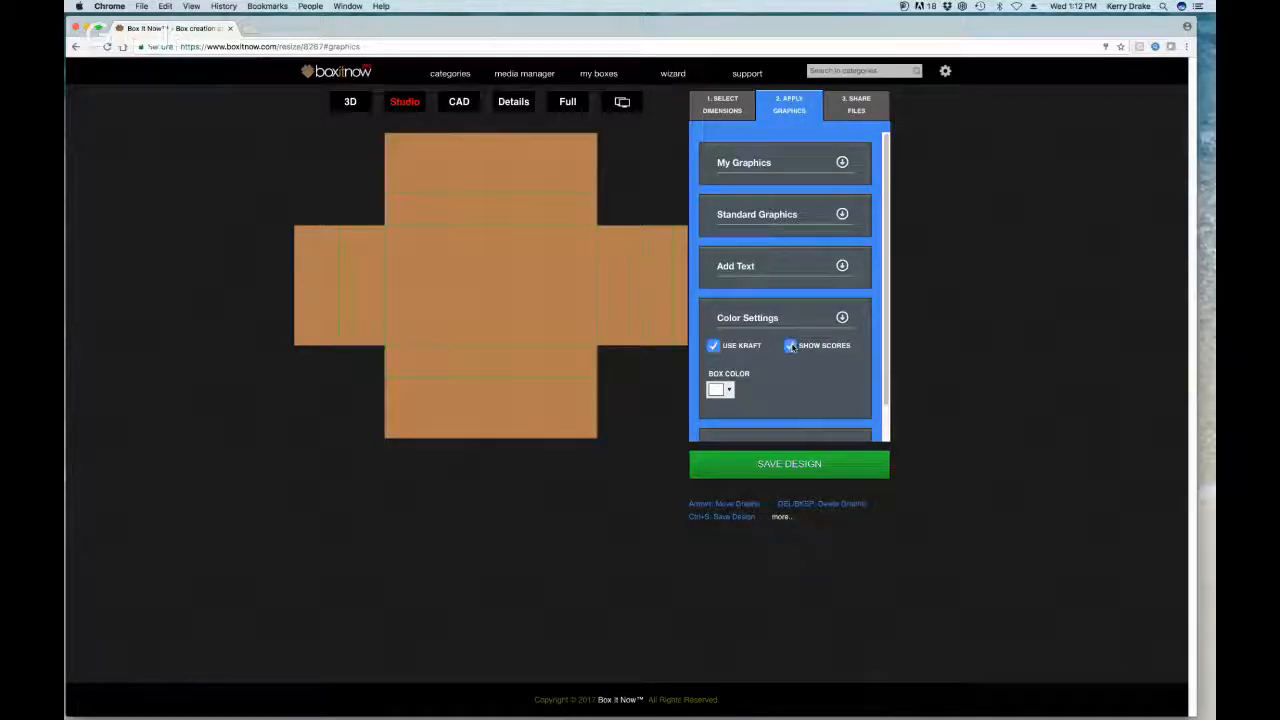
left_click(842, 318)
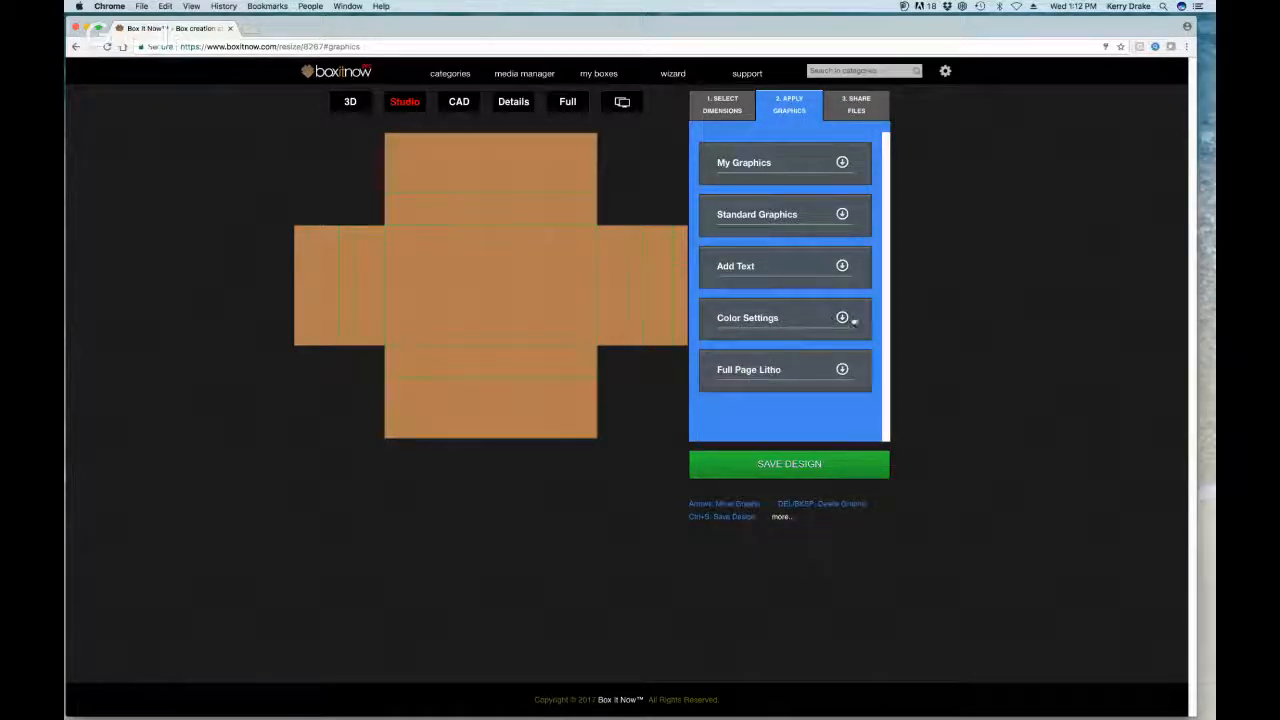
left_click(845, 318)
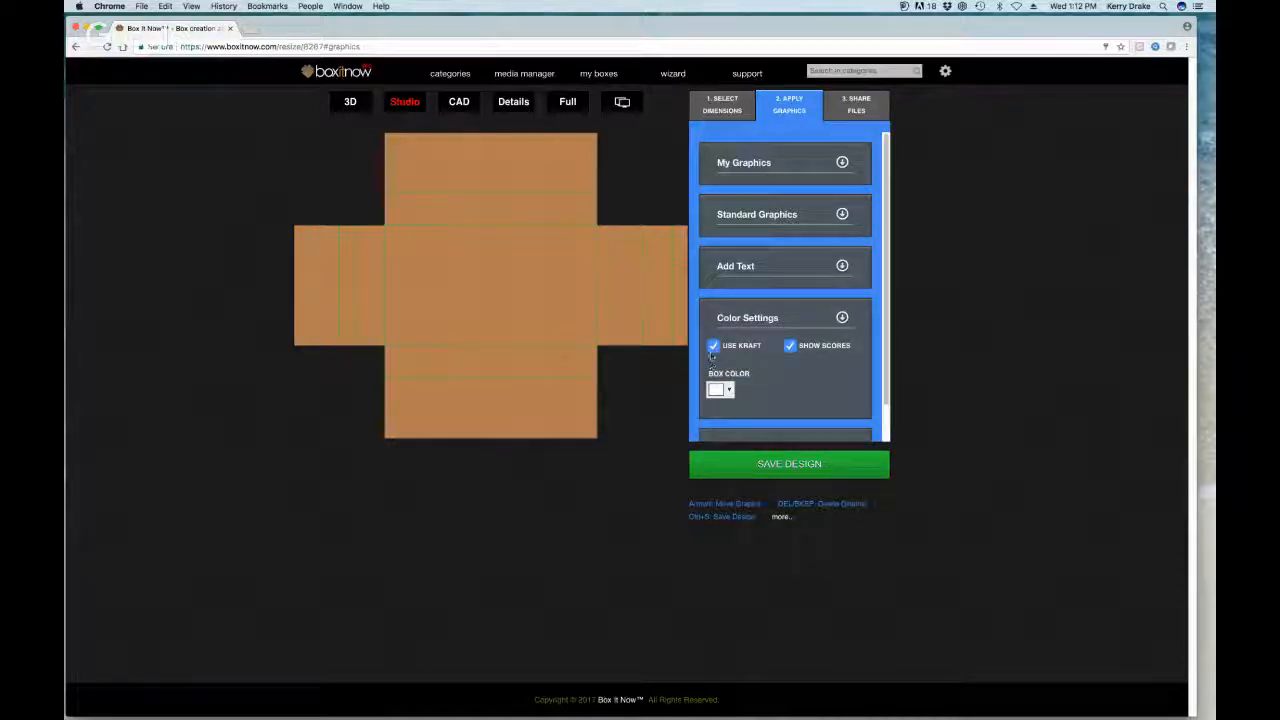
left_click(713, 346)
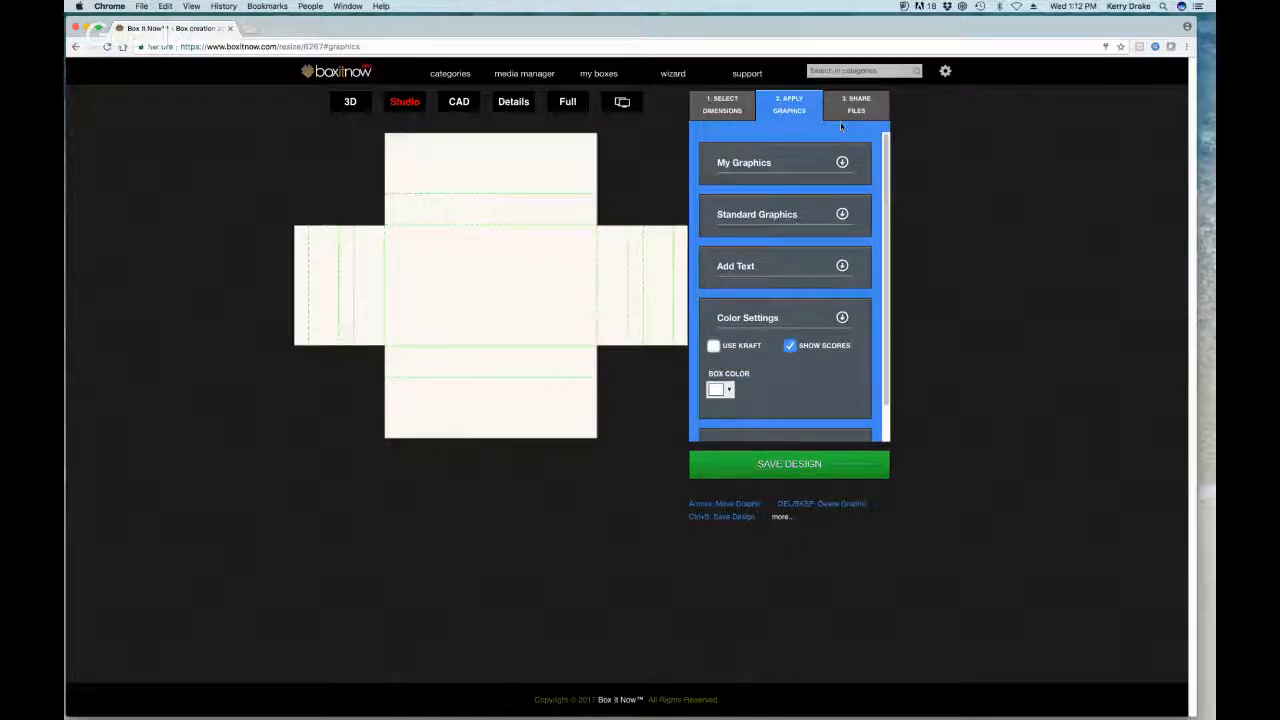
left_click(843, 162)
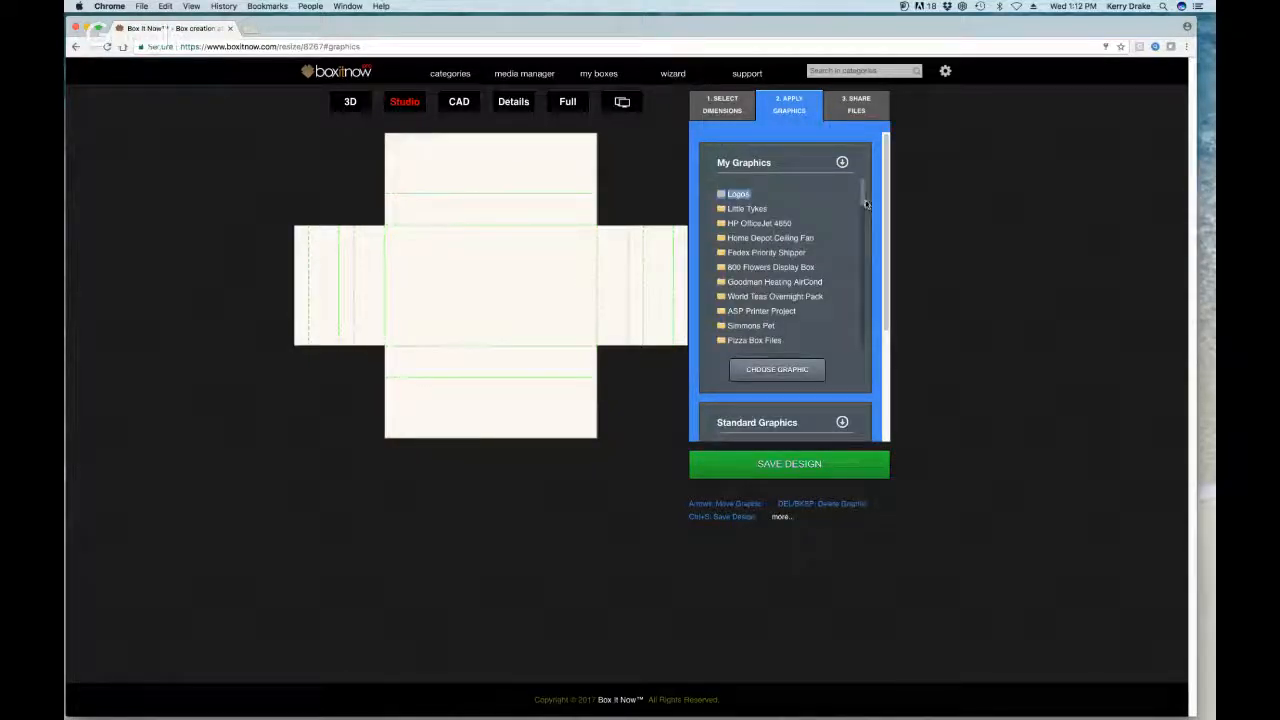
Step: Drag bottle2art.png from the Graphics Demo Folder onto the dieline's centre panel
left_click_drag(866, 191, 867, 336)
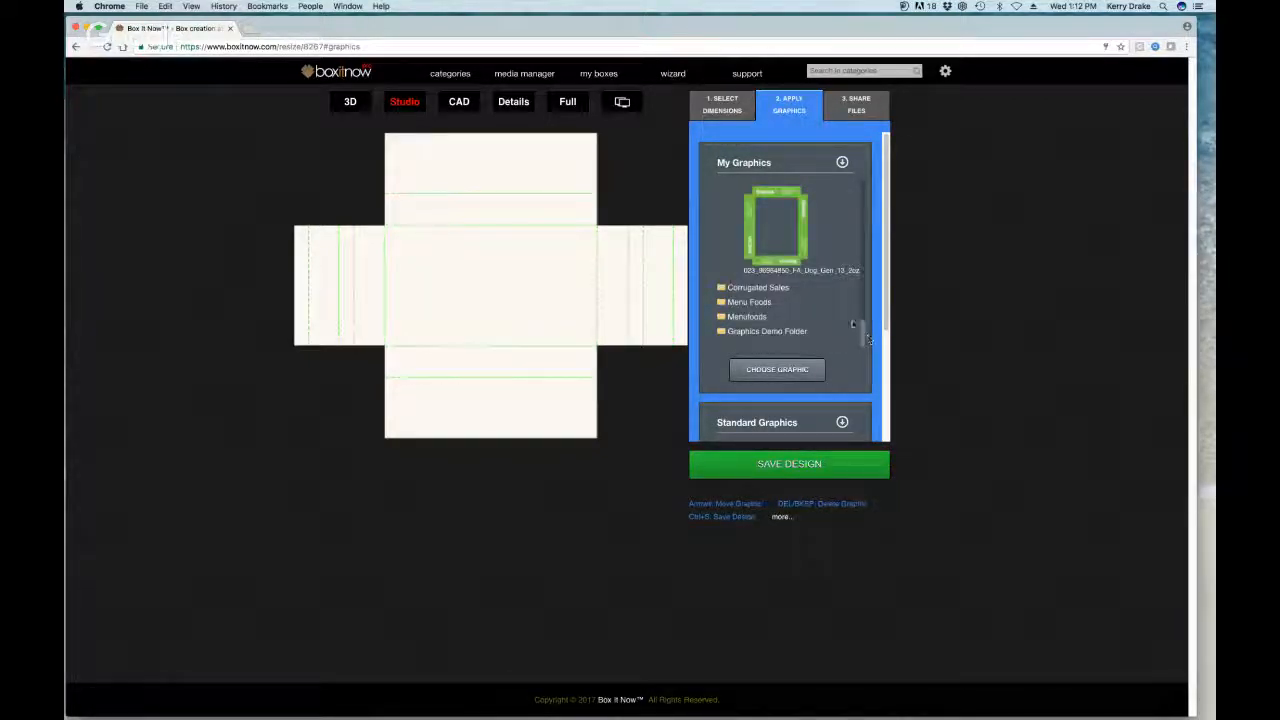
left_click(762, 332)
left_click_drag(863, 287, 869, 336)
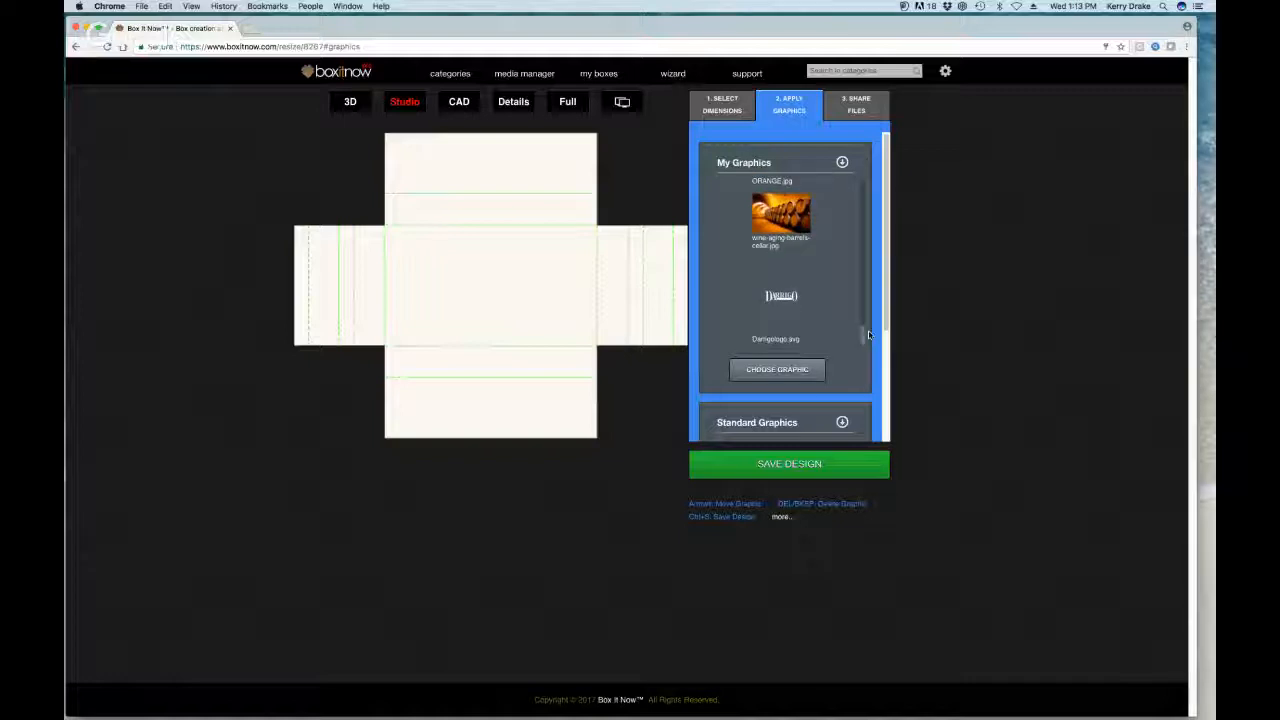
left_click(809, 312)
left_click_drag(864, 340, 865, 313)
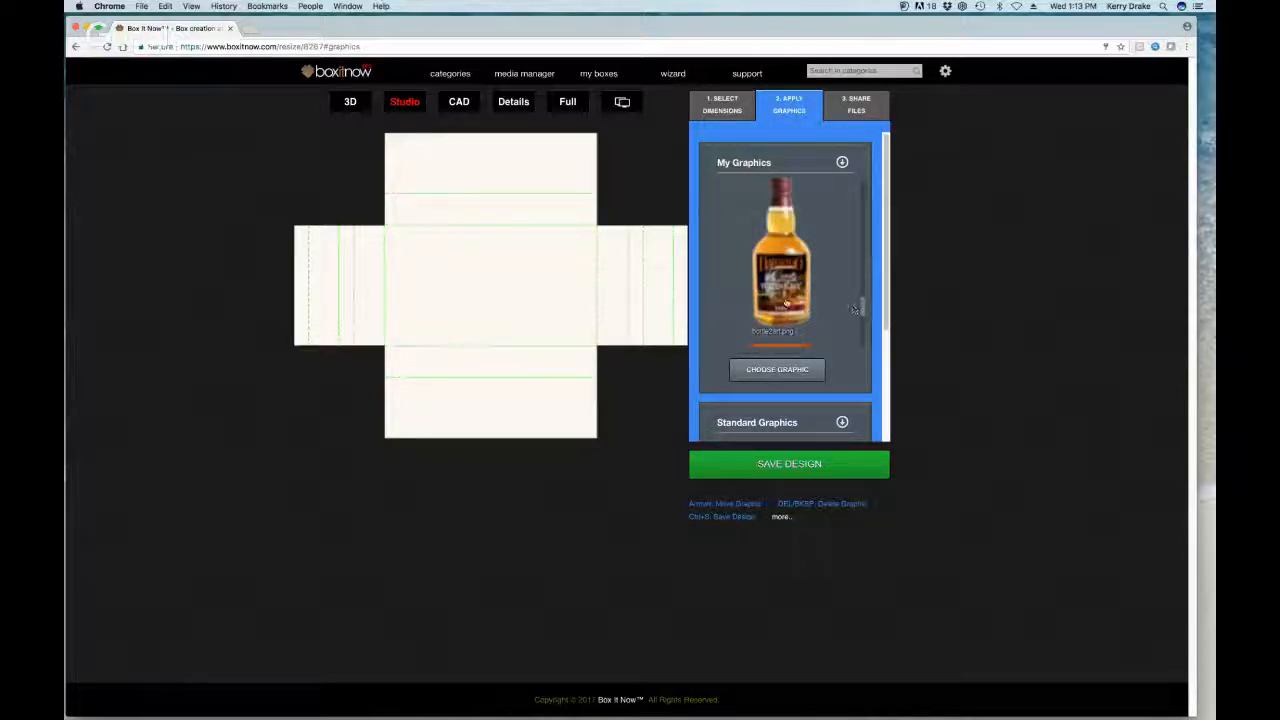
left_click_drag(790, 275, 505, 274)
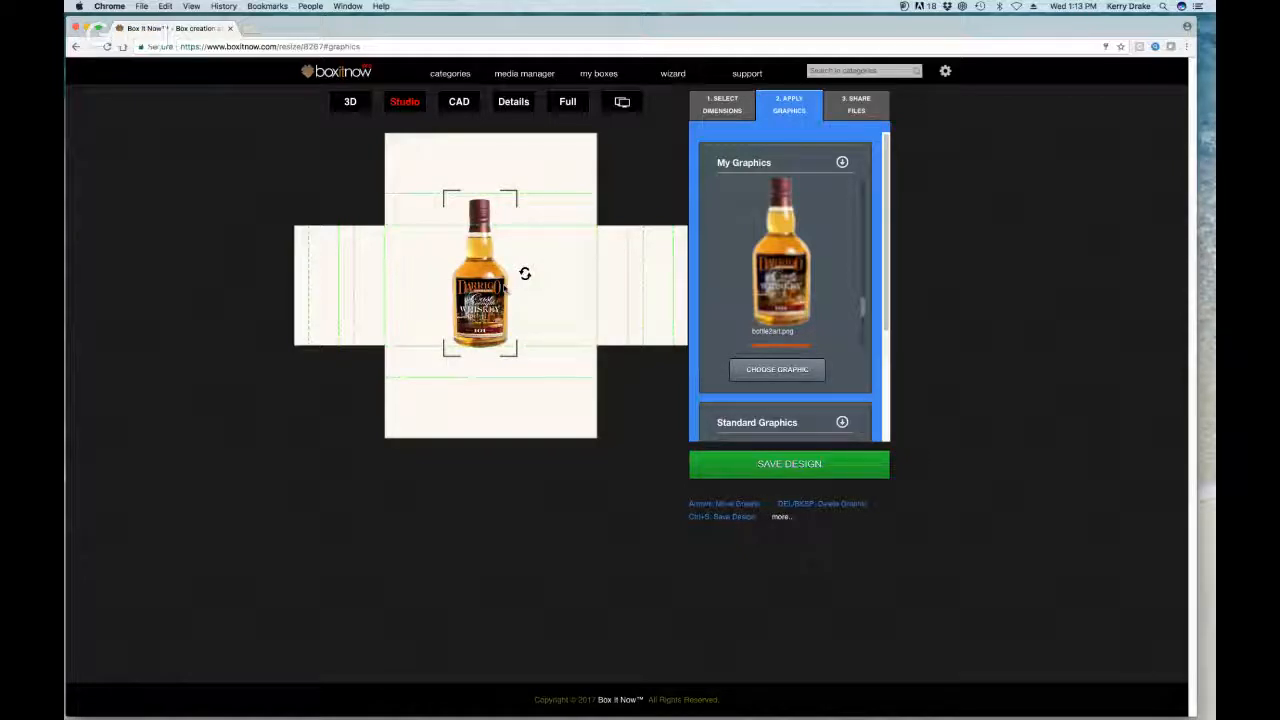
Step: Enlarge the whiskey bottle graphic and turn it 90° onto its side
left_click_drag(486, 287, 523, 260)
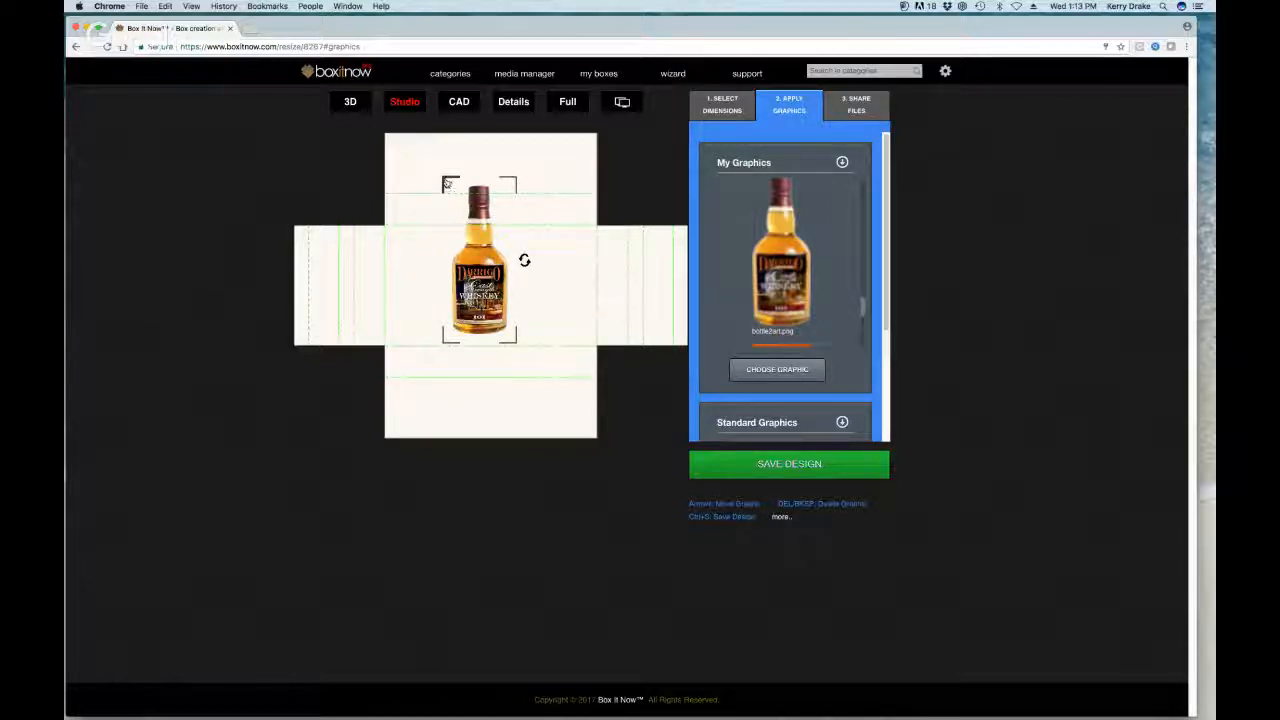
left_click_drag(447, 183, 451, 189)
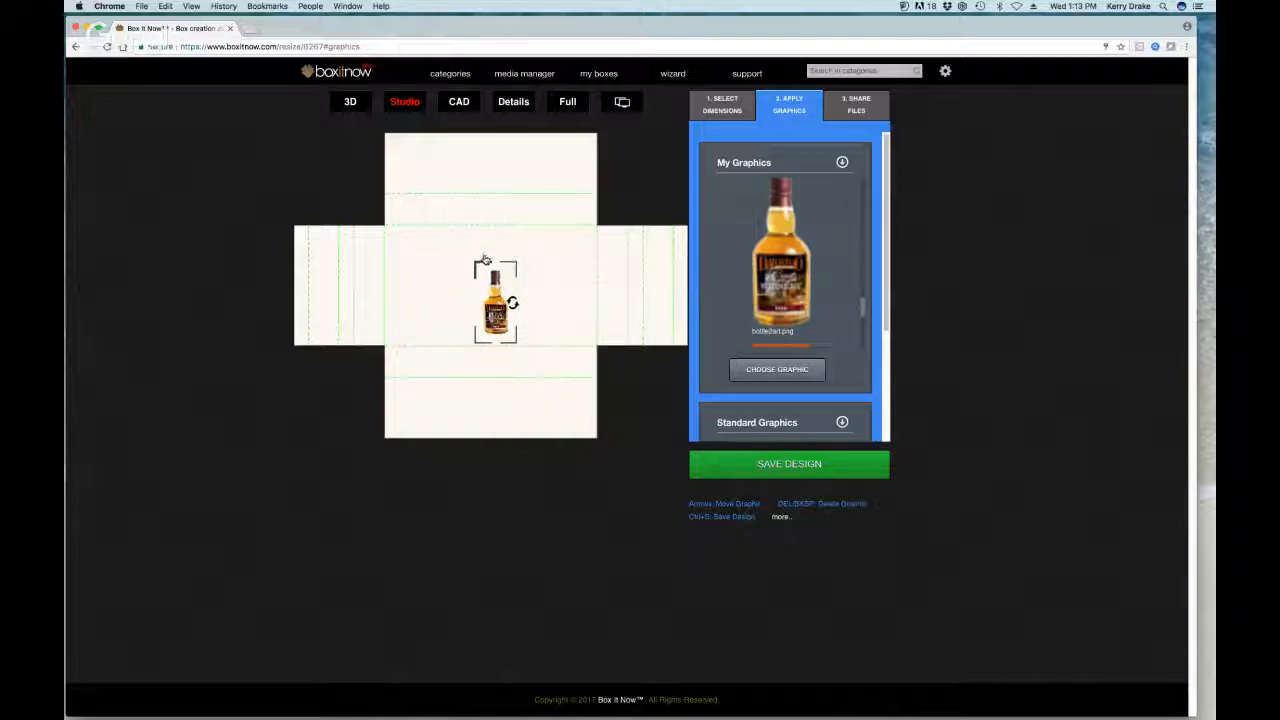
left_click_drag(484, 259, 419, 160)
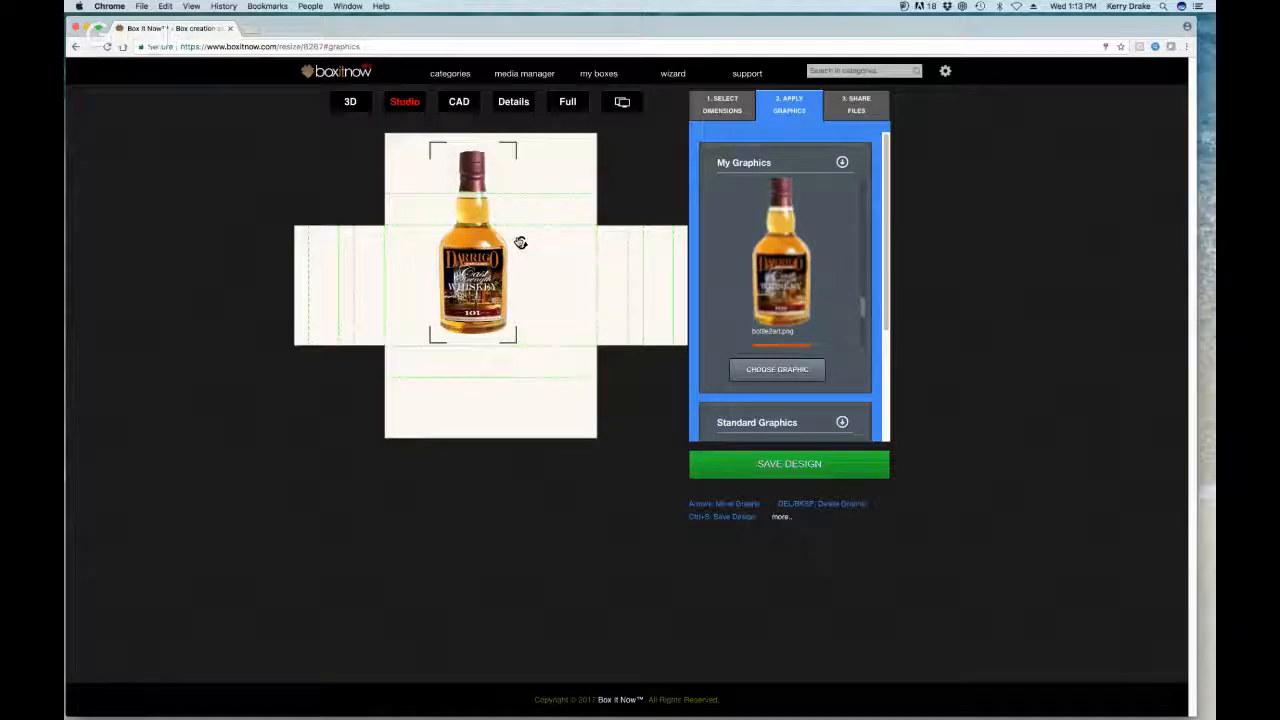
left_click_drag(521, 243, 475, 188)
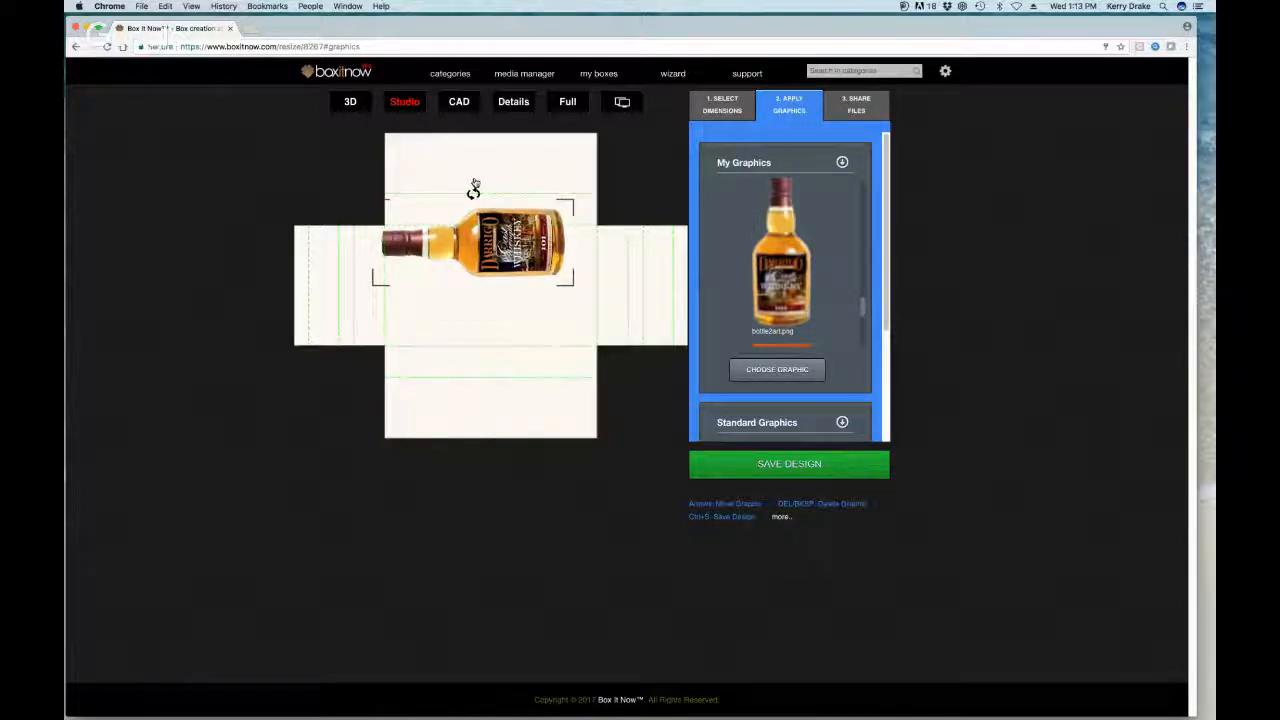
Step: Move the sideways bottle down onto the centre panel and nudge it into place with arrow keys
left_click_drag(490, 245, 514, 288)
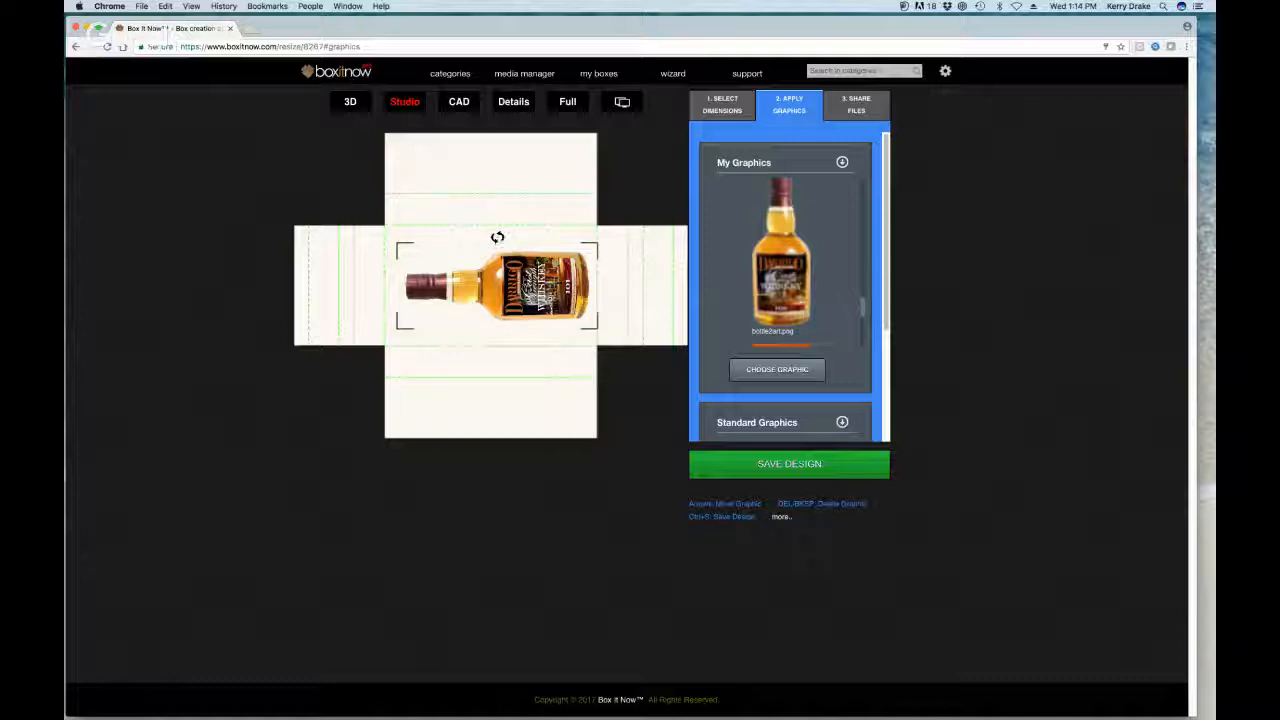
key("Left")
key("Up")
key("Right")
key("Right")
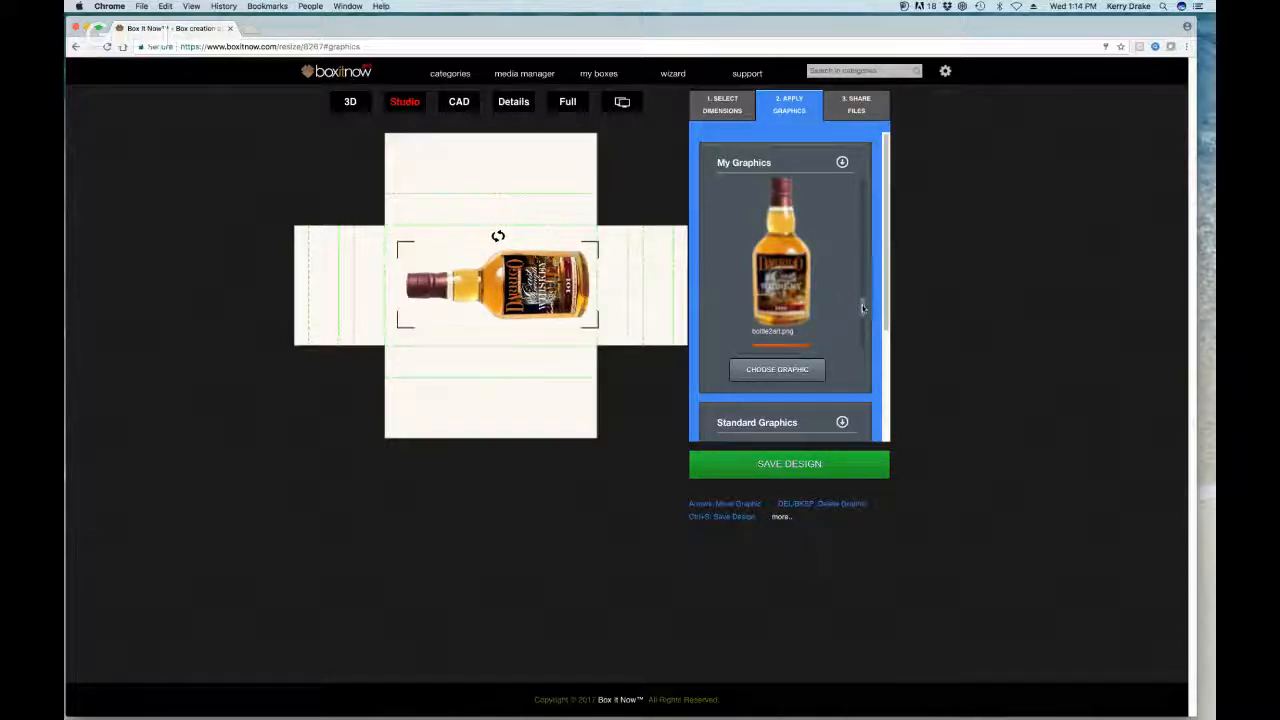
Step: Fill the top and bottom panels with the wine barrel cellar photo
scroll(863, 308, "down", 5)
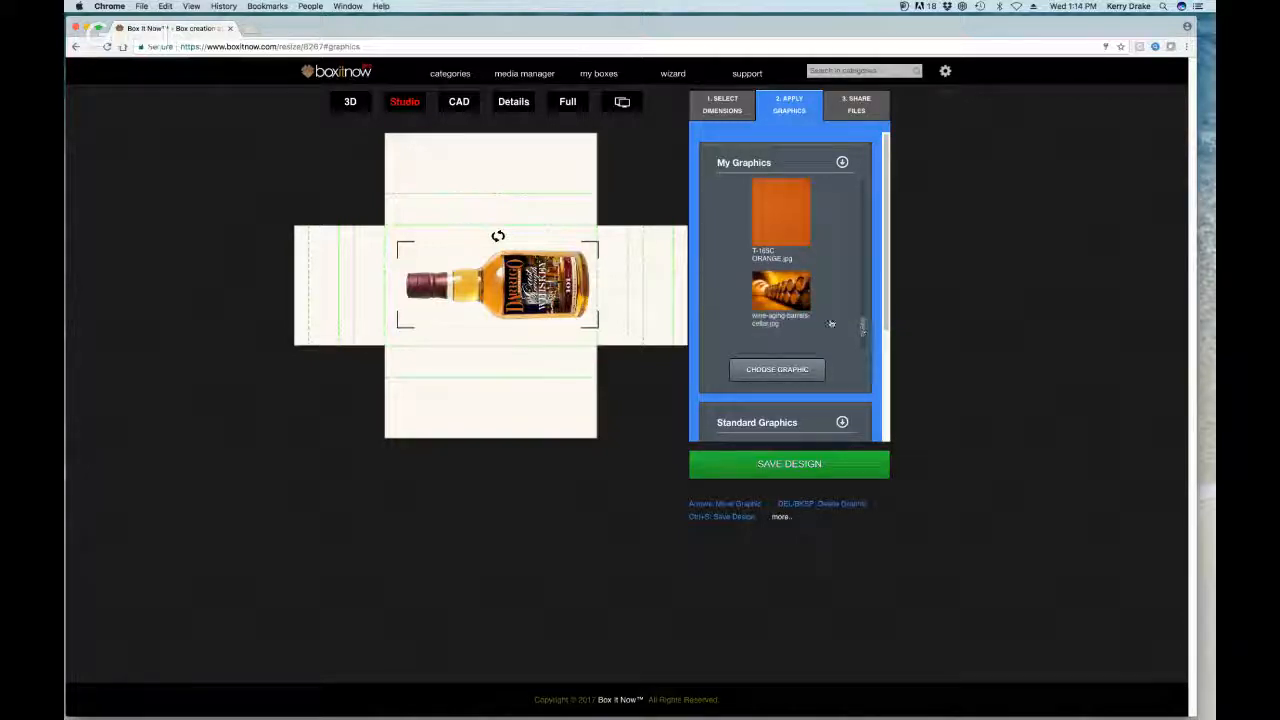
left_click_drag(800, 297, 598, 234)
left_click_drag(781, 292, 597, 438)
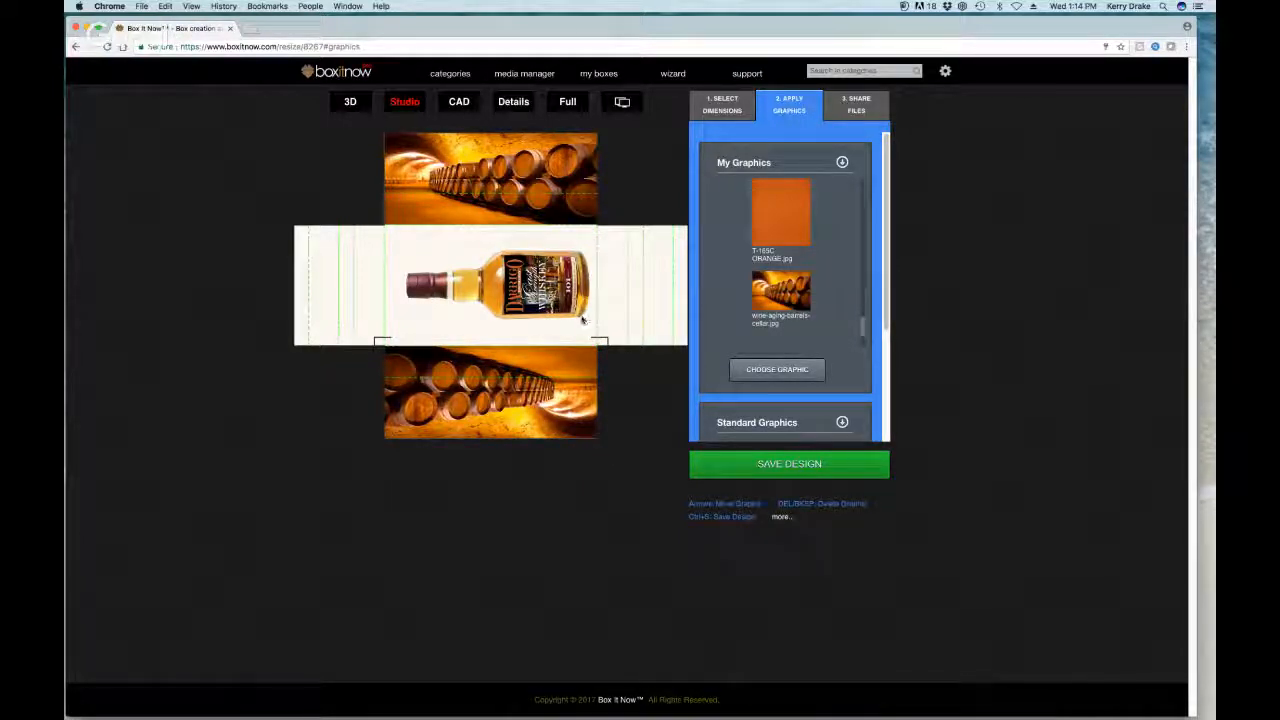
Step: Preview the box in 3D, return to the Studio layout, and collapse My Graphics
left_click(350, 101)
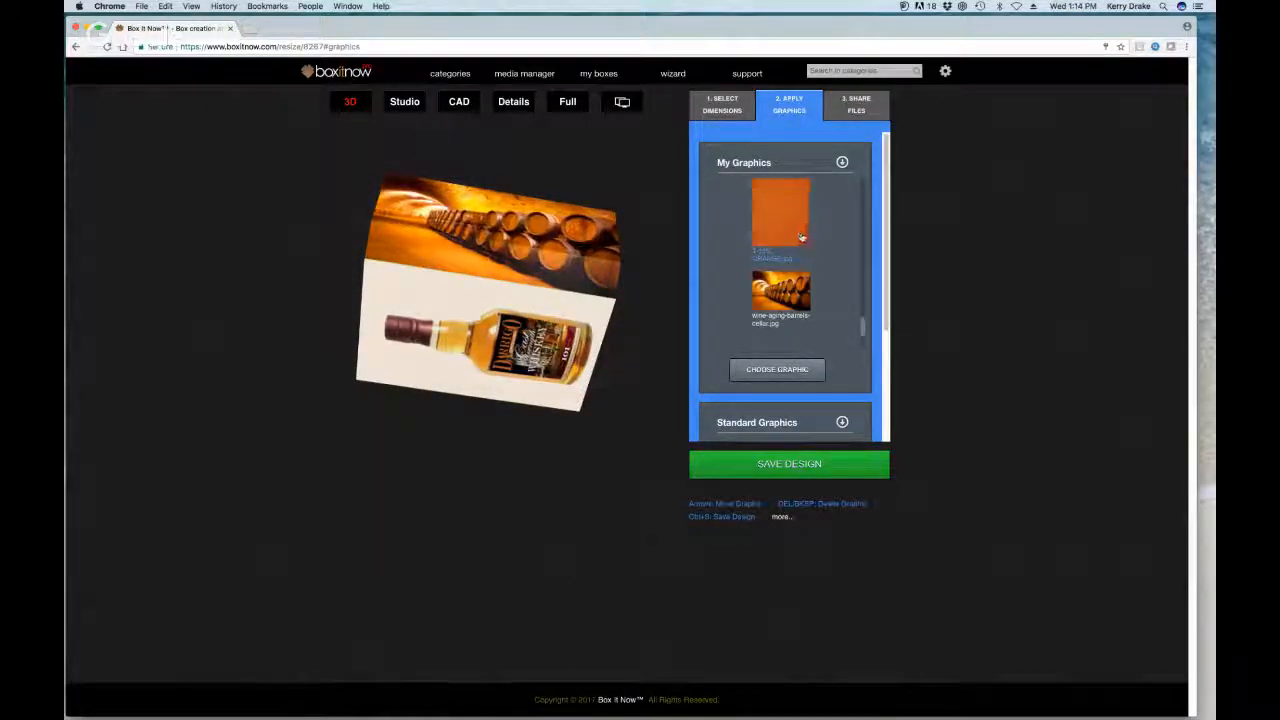
left_click(410, 104)
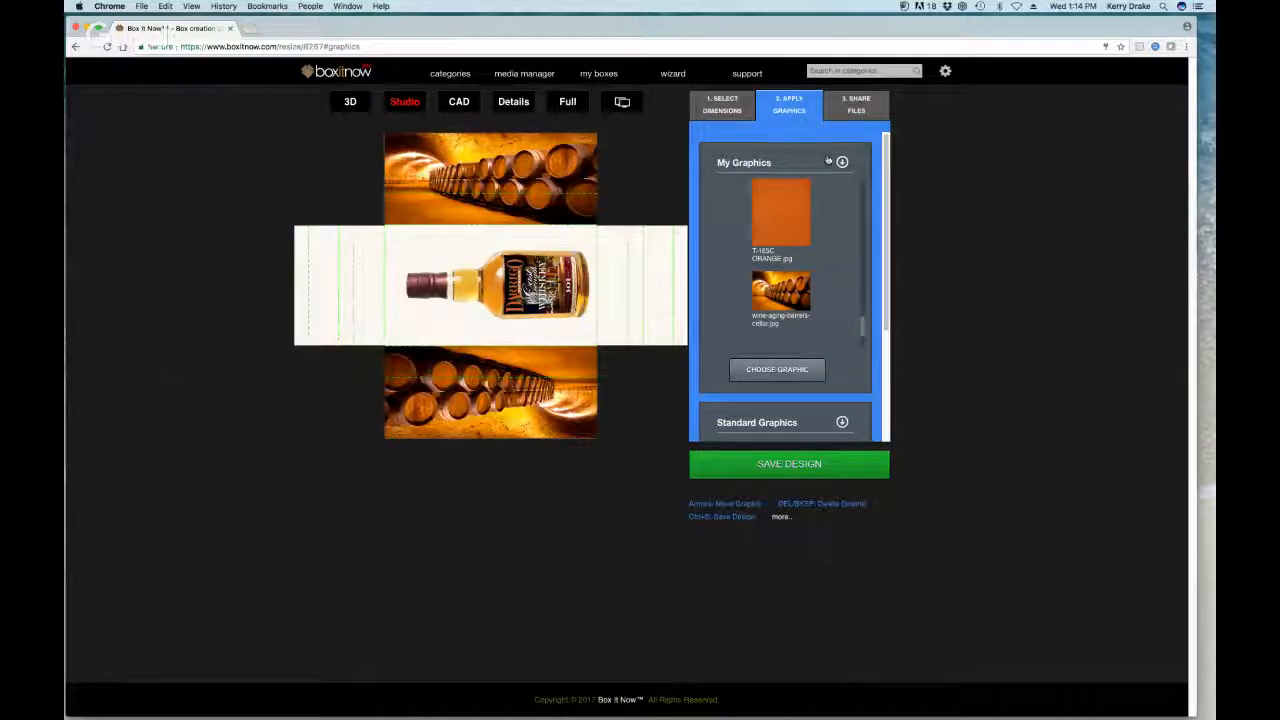
left_click(842, 162)
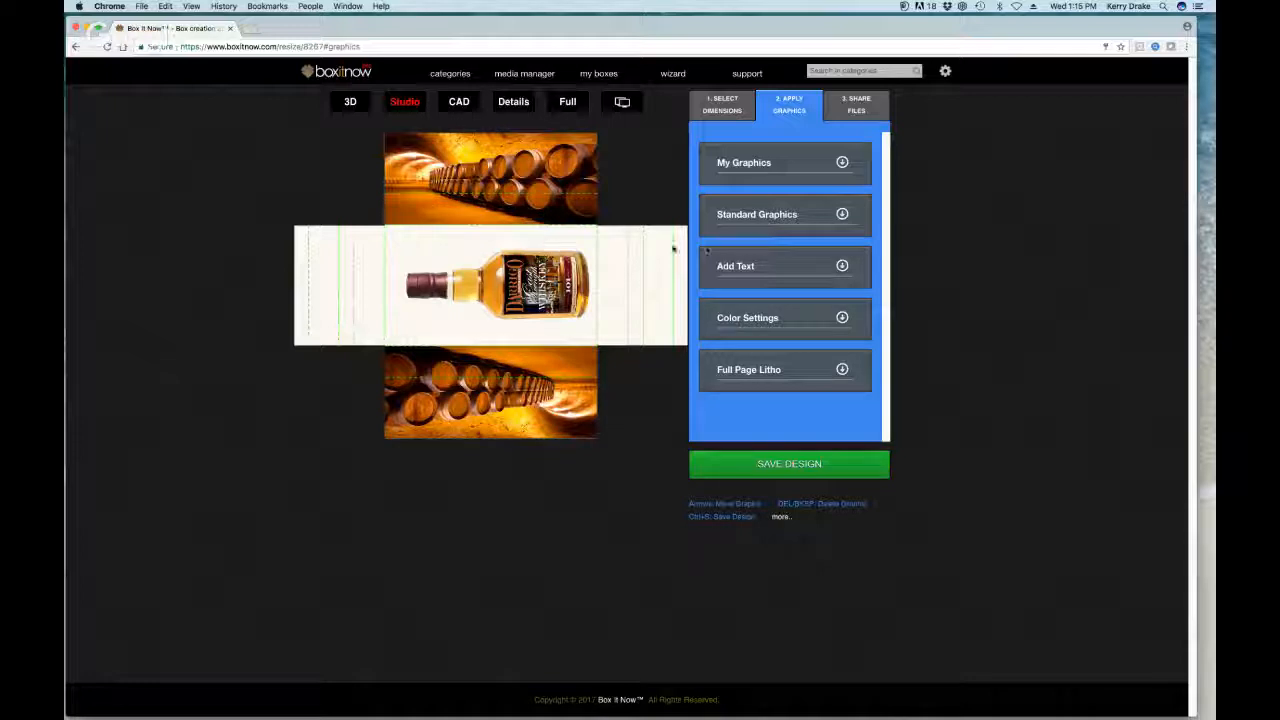
Step: Change the Box Color from white to orange, fold Color Settings, and reopen My Graphics
left_click(843, 318)
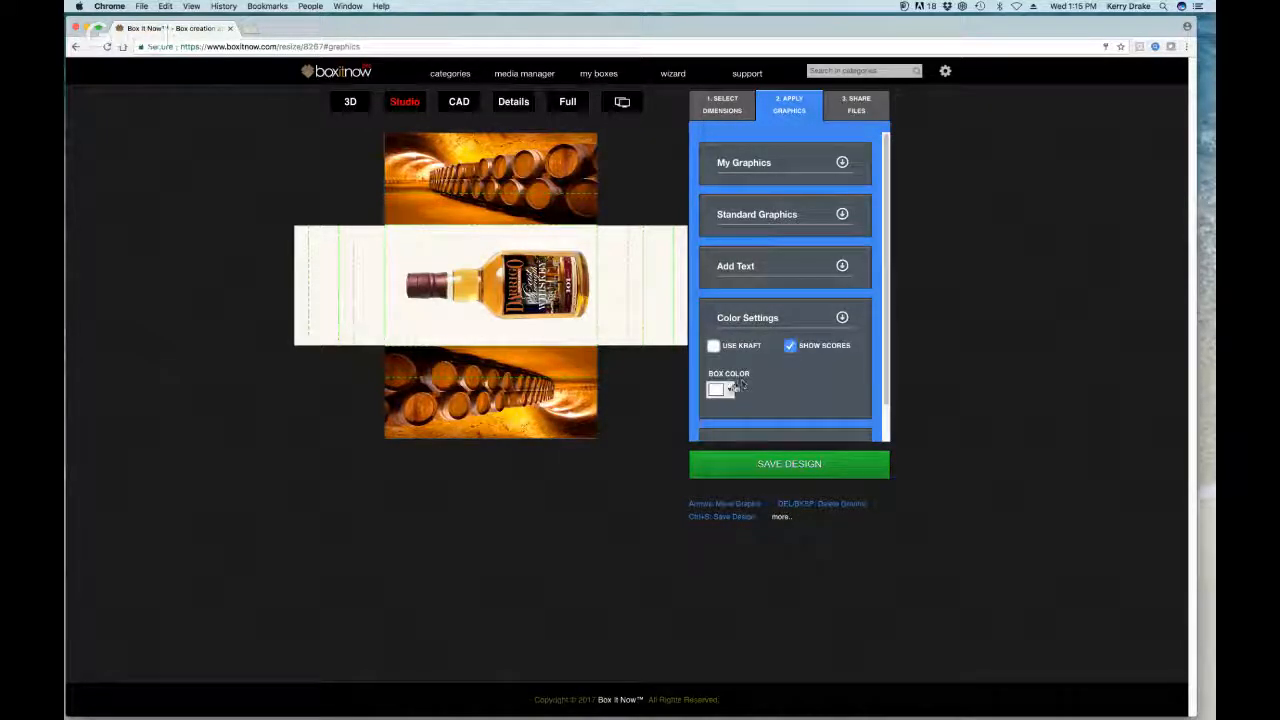
left_click(727, 390)
left_click_drag(801, 435, 806, 414)
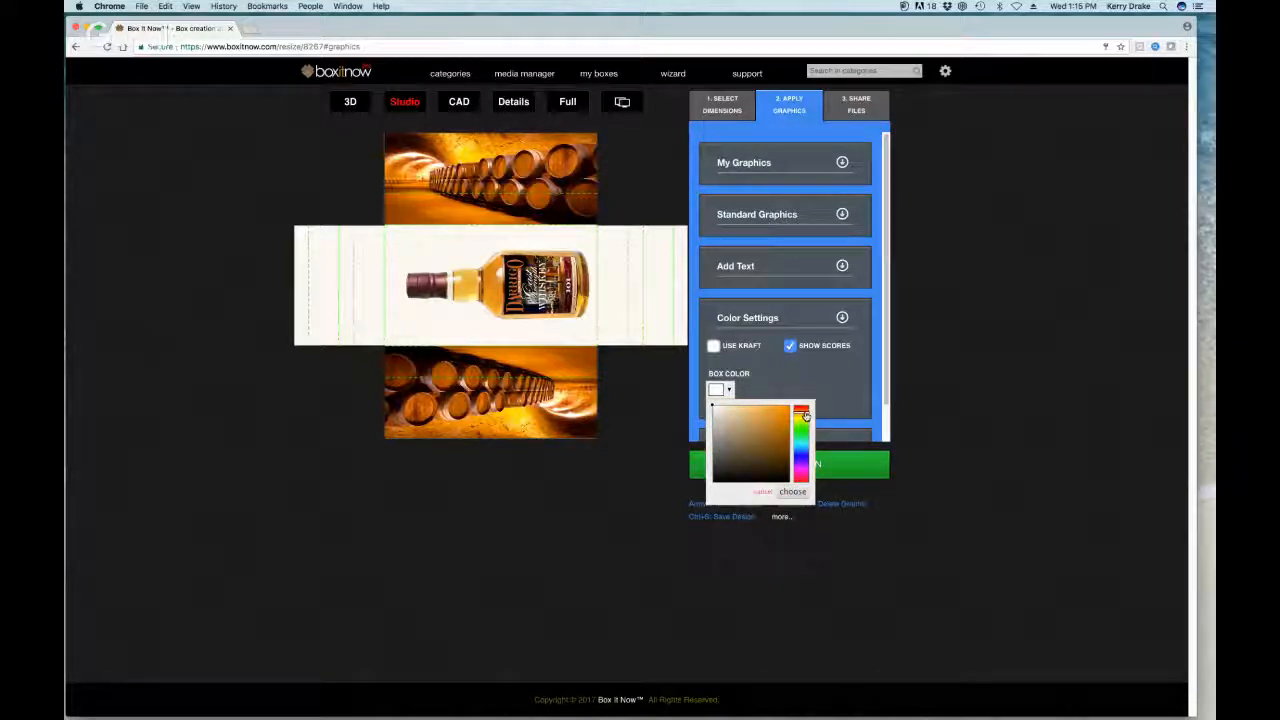
left_click(788, 418)
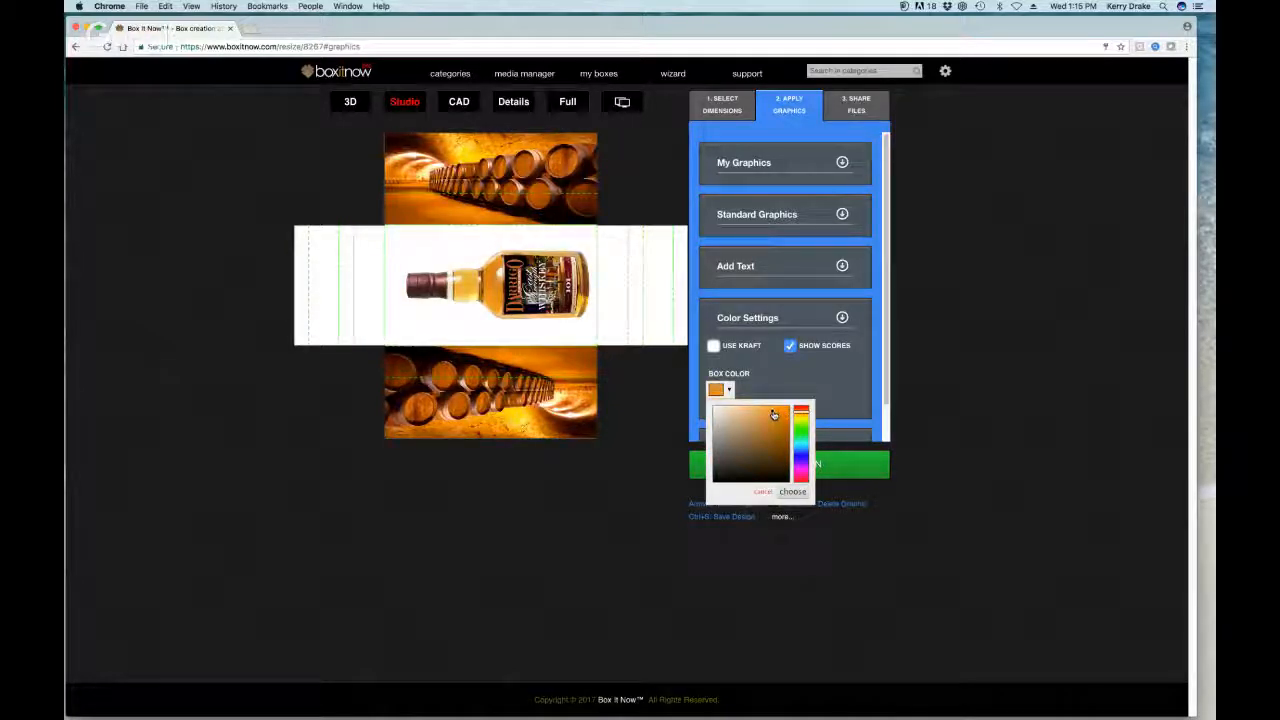
left_click(784, 416)
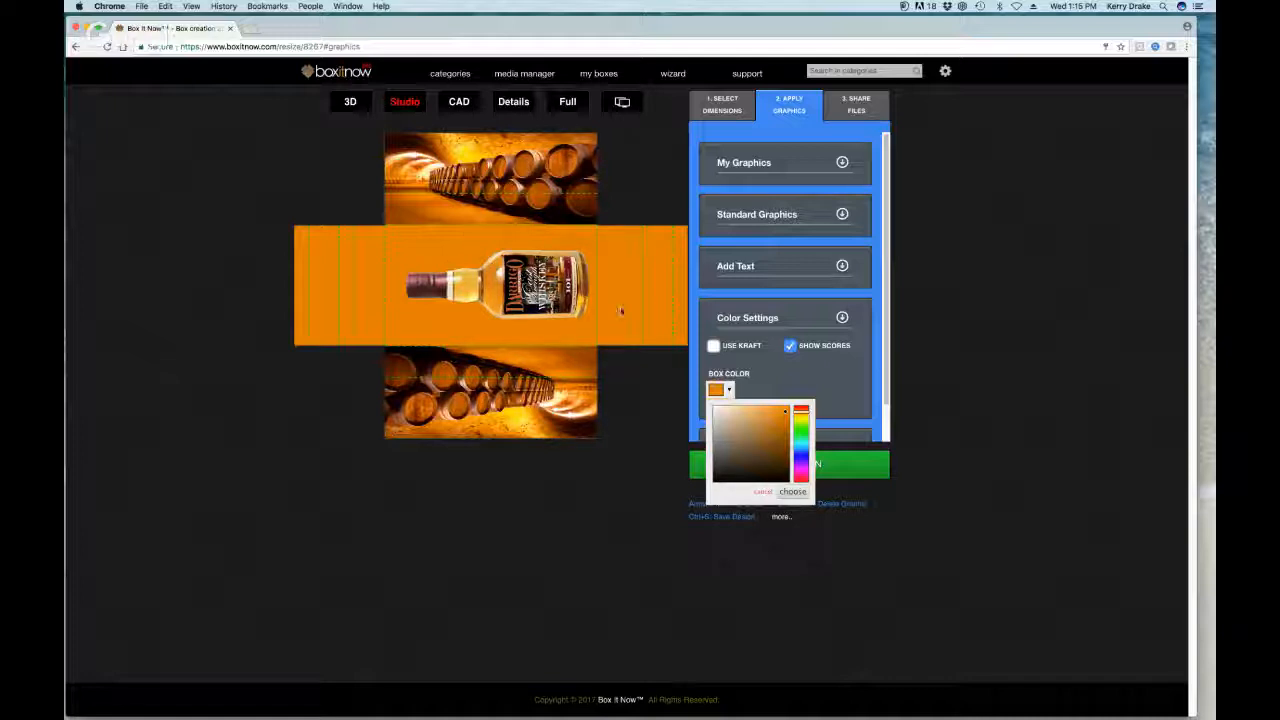
left_click(842, 318)
left_click(842, 318)
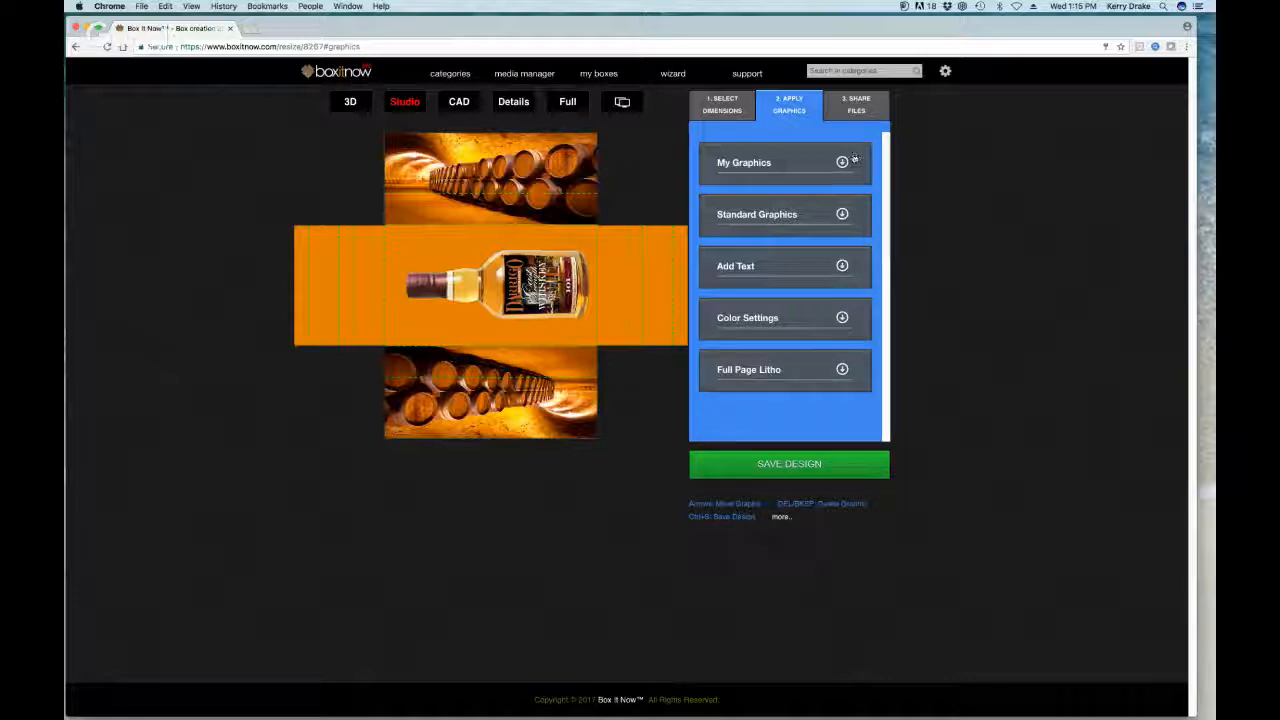
left_click(843, 163)
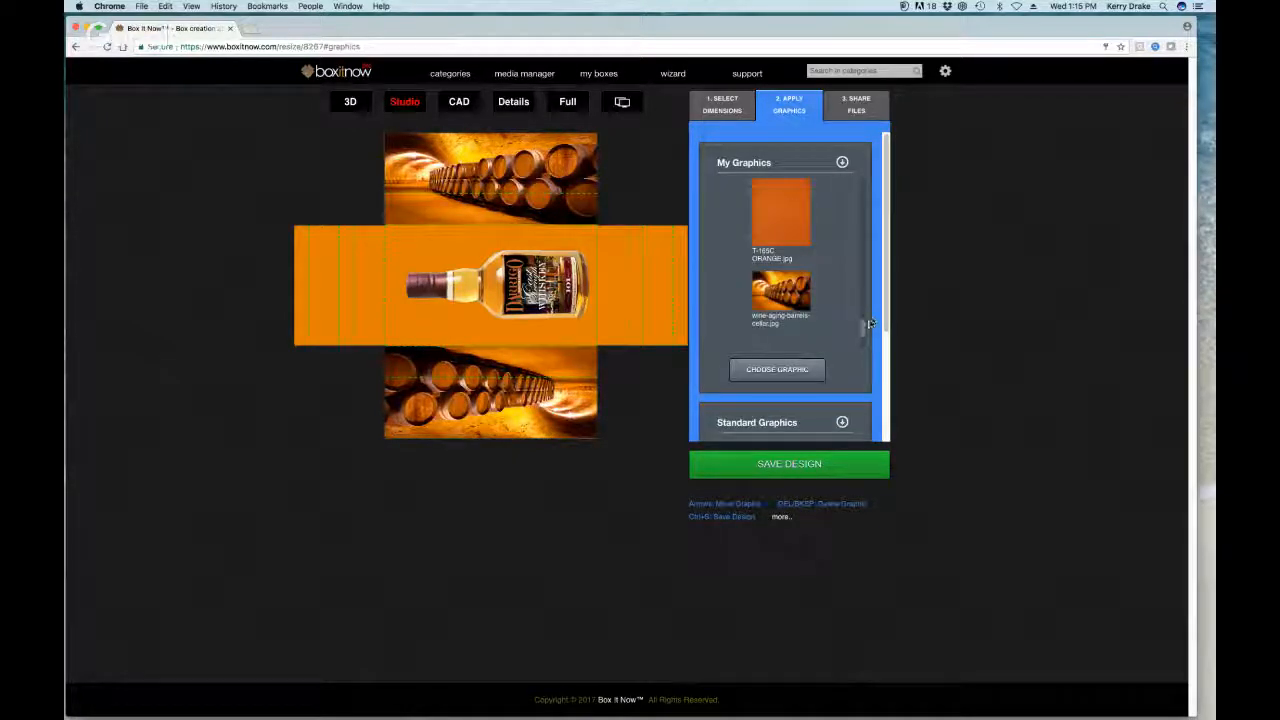
Step: Drop Darrigologo.svg onto the orange panel and enlarge it over the bottle
left_click_drag(866, 326, 866, 340)
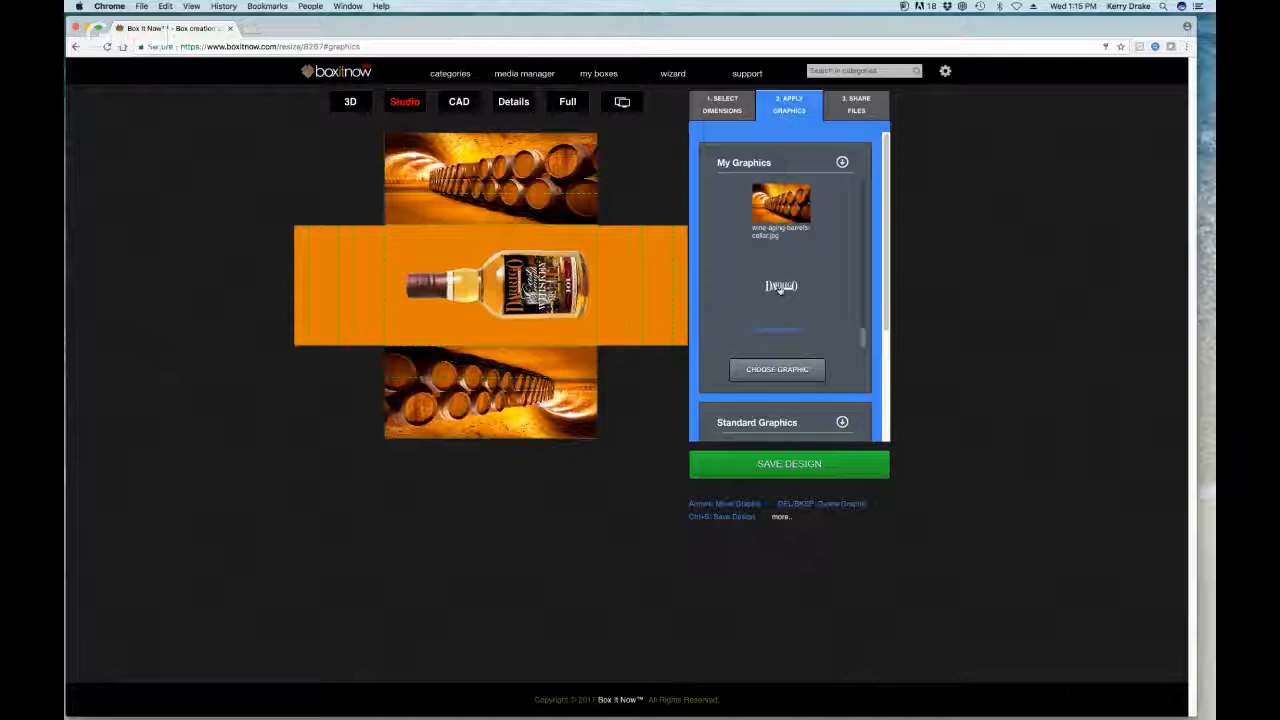
left_click_drag(781, 288, 427, 240)
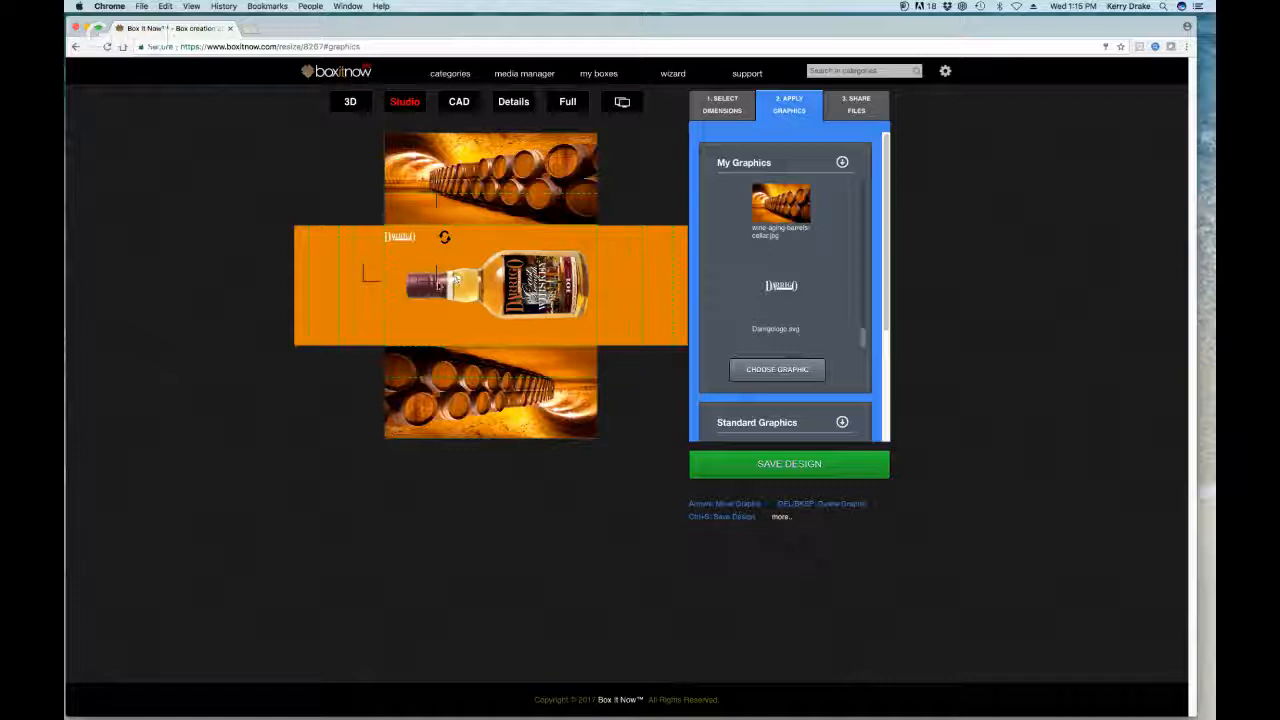
left_click_drag(437, 285, 650, 381)
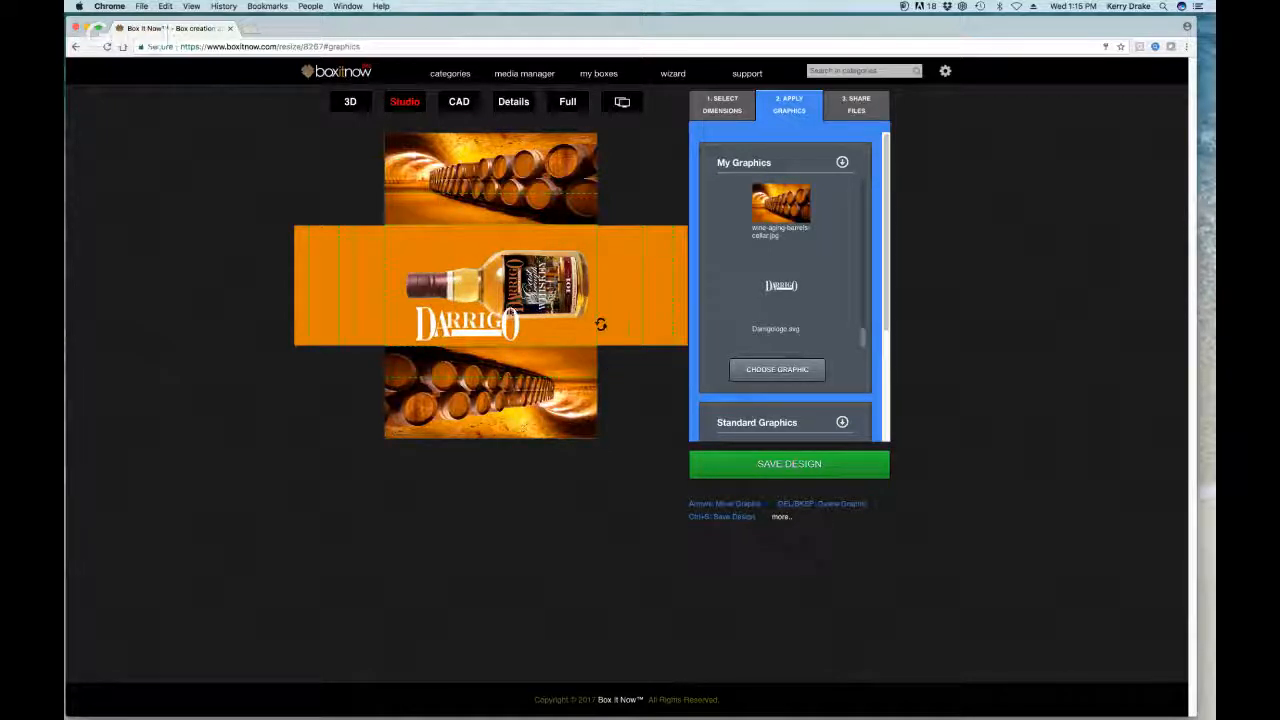
left_click_drag(488, 322, 491, 256)
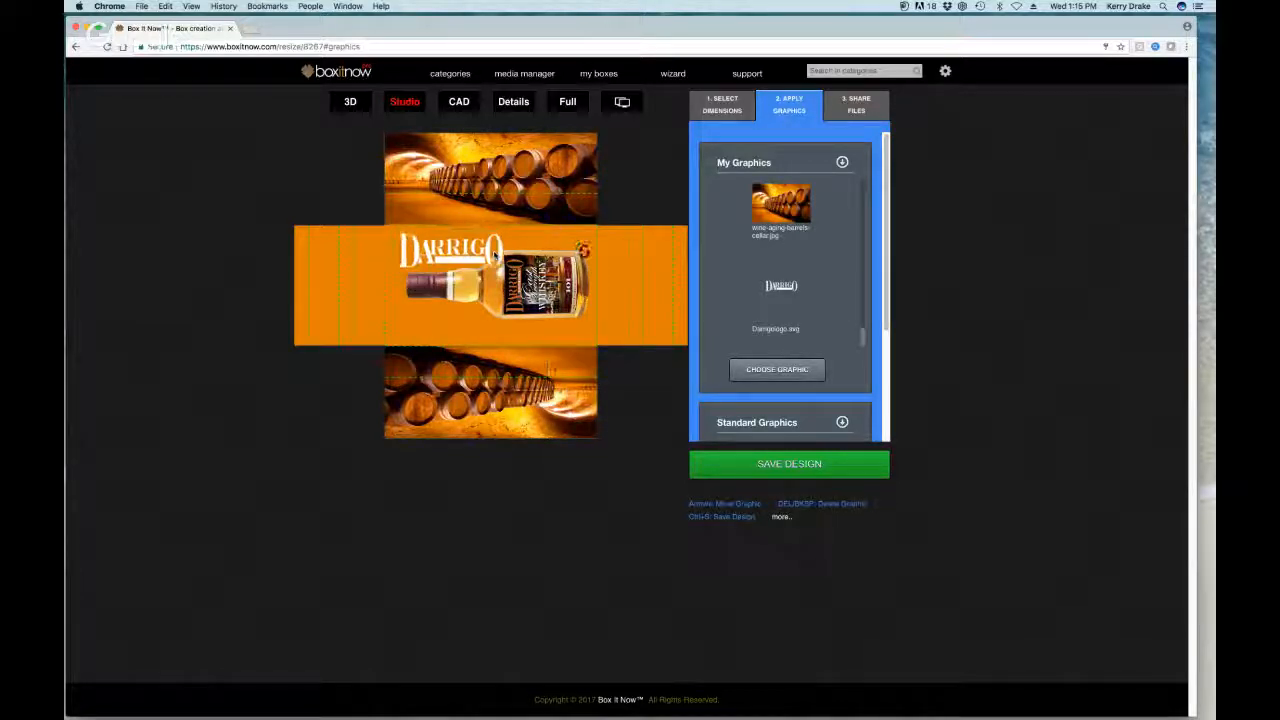
left_click_drag(555, 375, 600, 410)
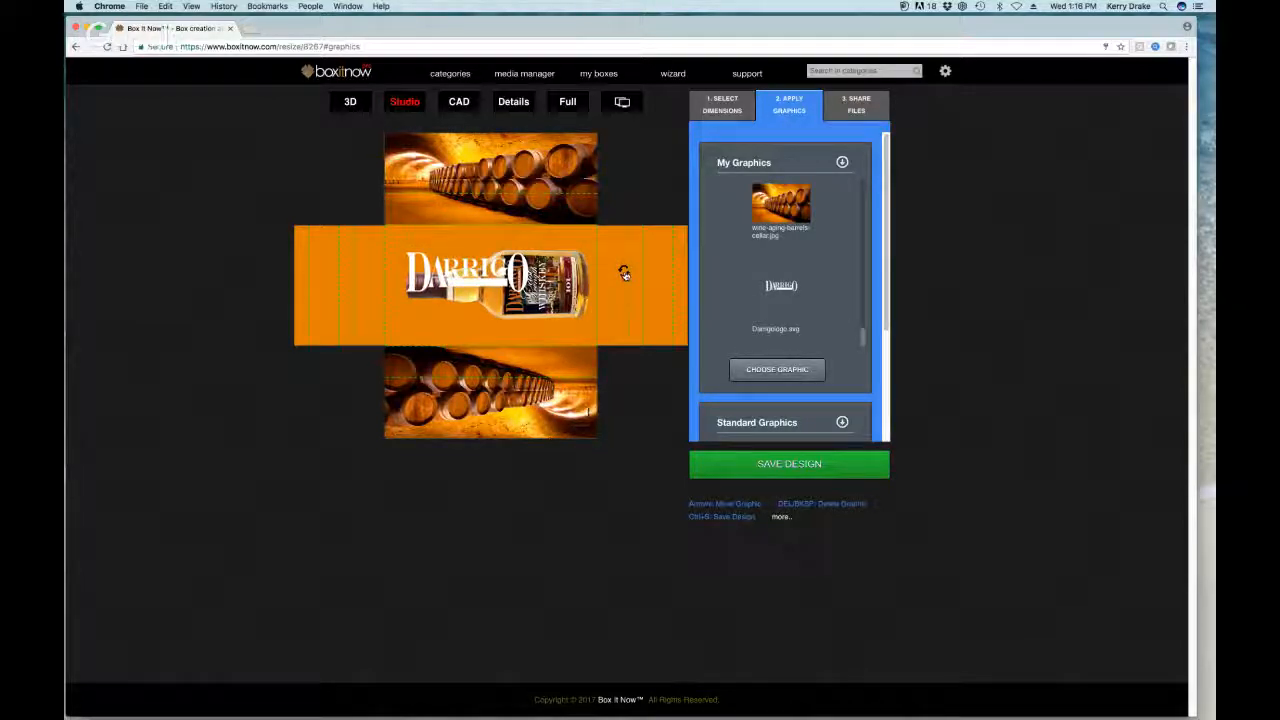
Step: Rotate the Darrigo logo 90° upright, shrink it slightly, and set it beside the bottle neck
left_click_drag(623, 271, 472, 166)
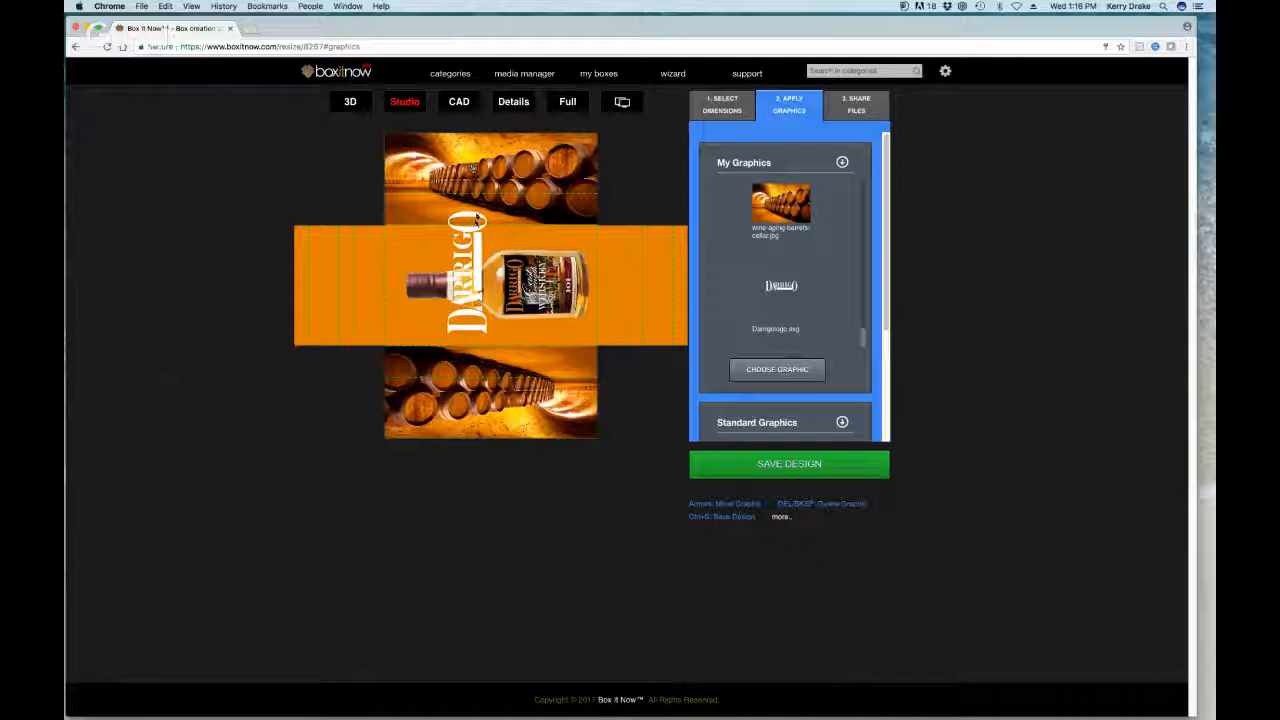
left_click_drag(478, 218, 575, 332)
left_click_drag(424, 239, 452, 262)
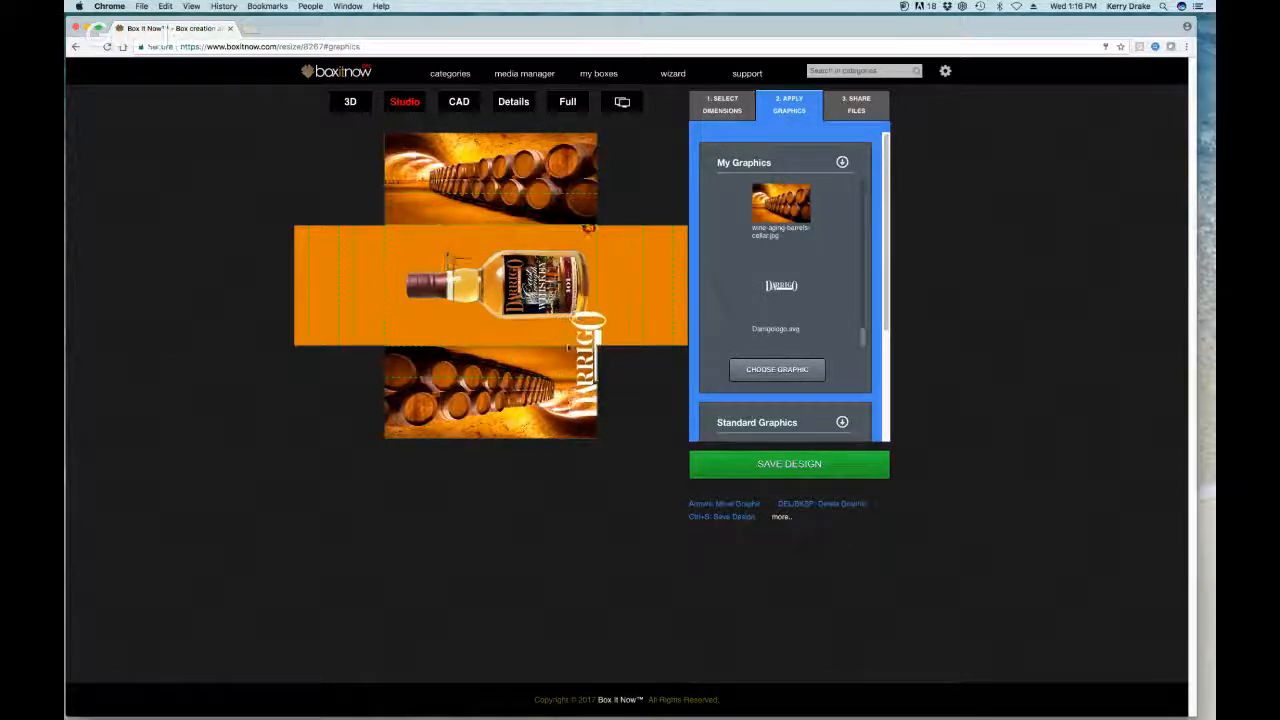
left_click_drag(585, 355, 407, 275)
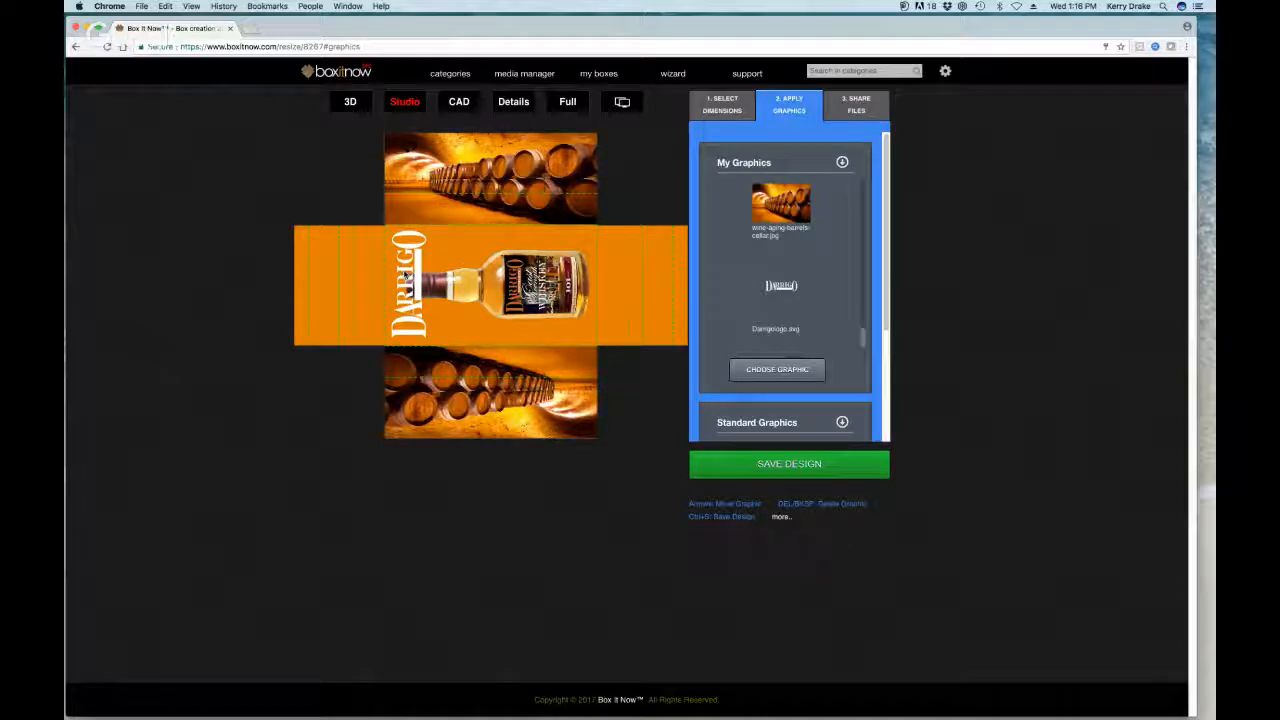
left_click(556, 306)
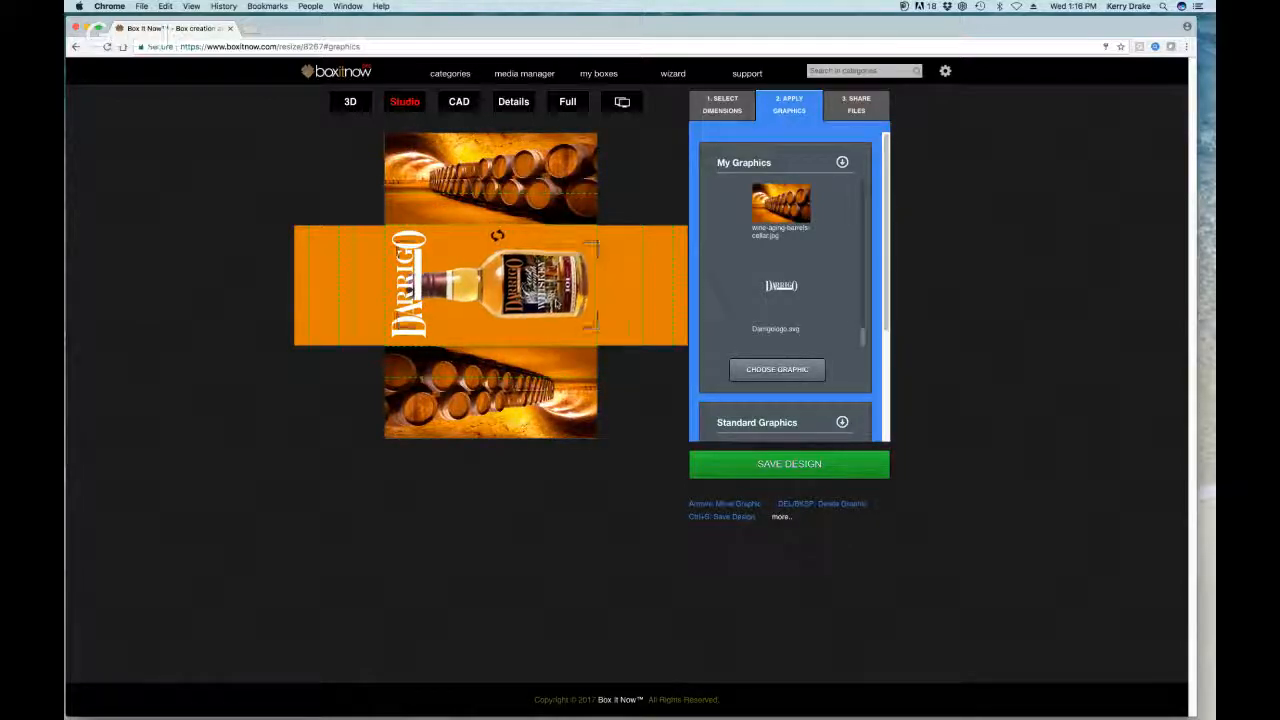
Step: After a quick 3D check, add small Darrigo logos to the top and bottom barrel panels
left_click(349, 102)
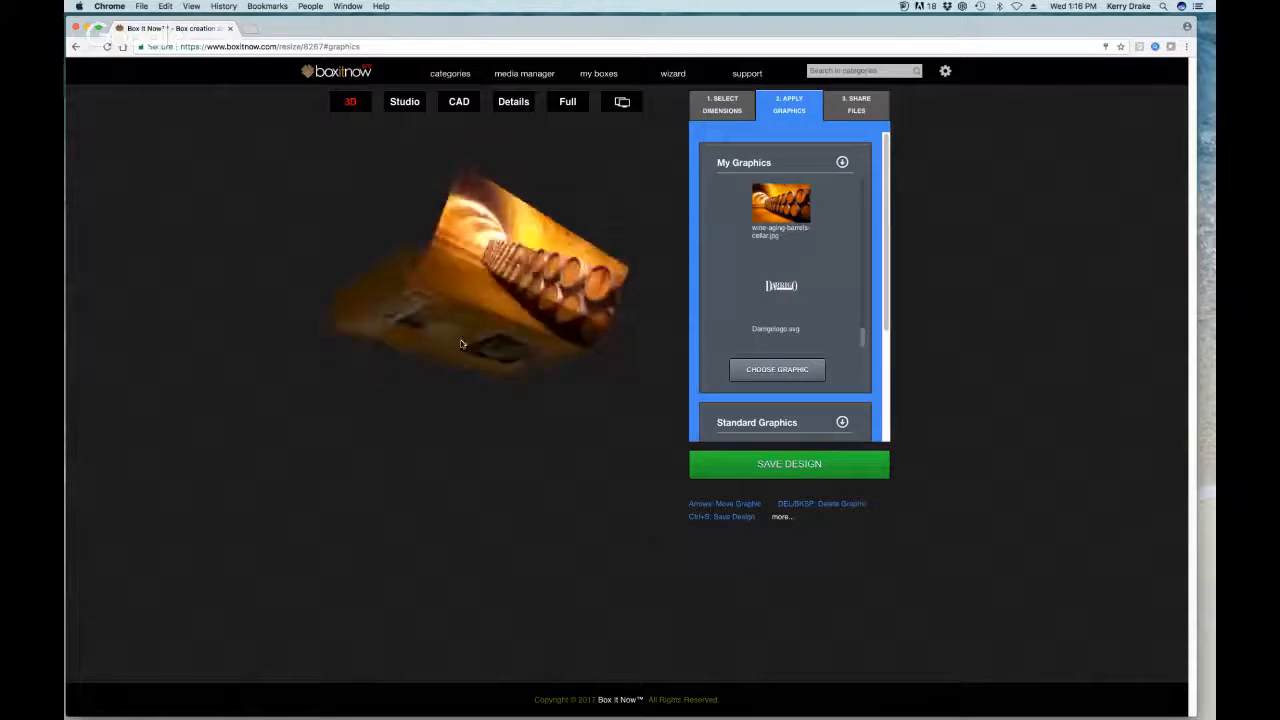
left_click(406, 106)
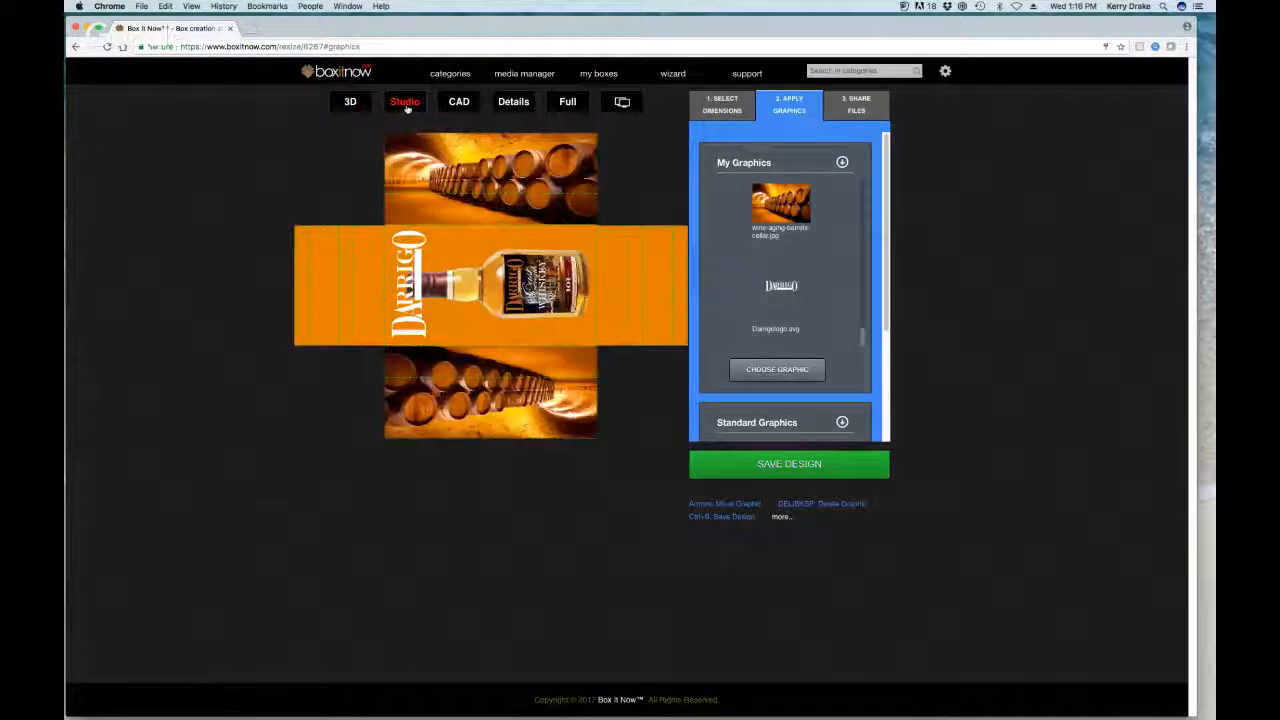
left_click_drag(777, 286, 611, 263)
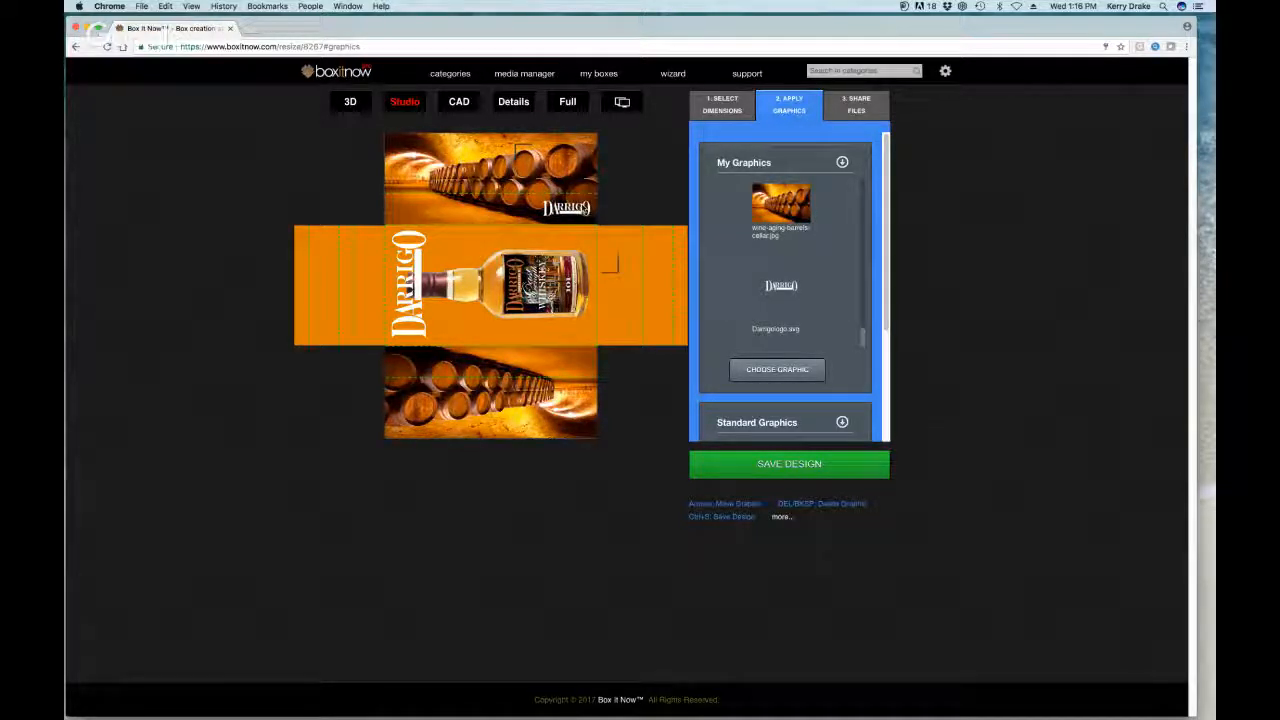
left_click_drag(772, 290, 411, 365)
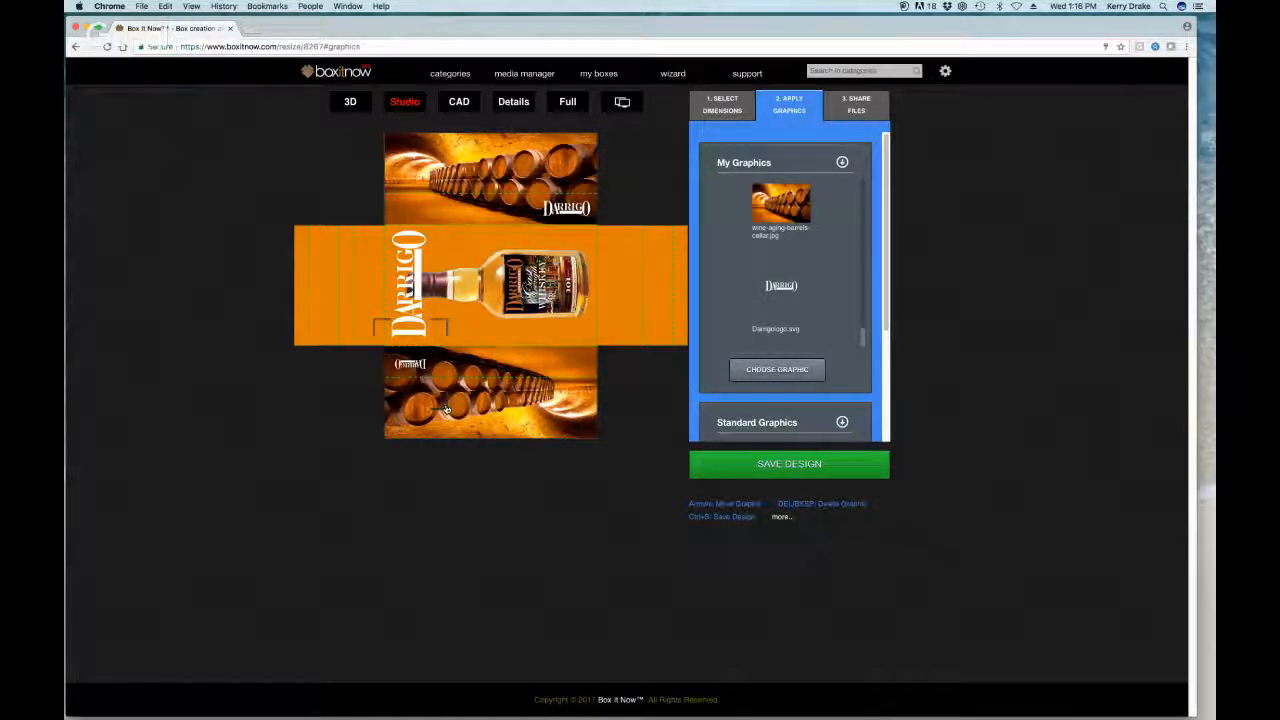
left_click_drag(447, 409, 483, 454)
left_click_drag(449, 394, 443, 368)
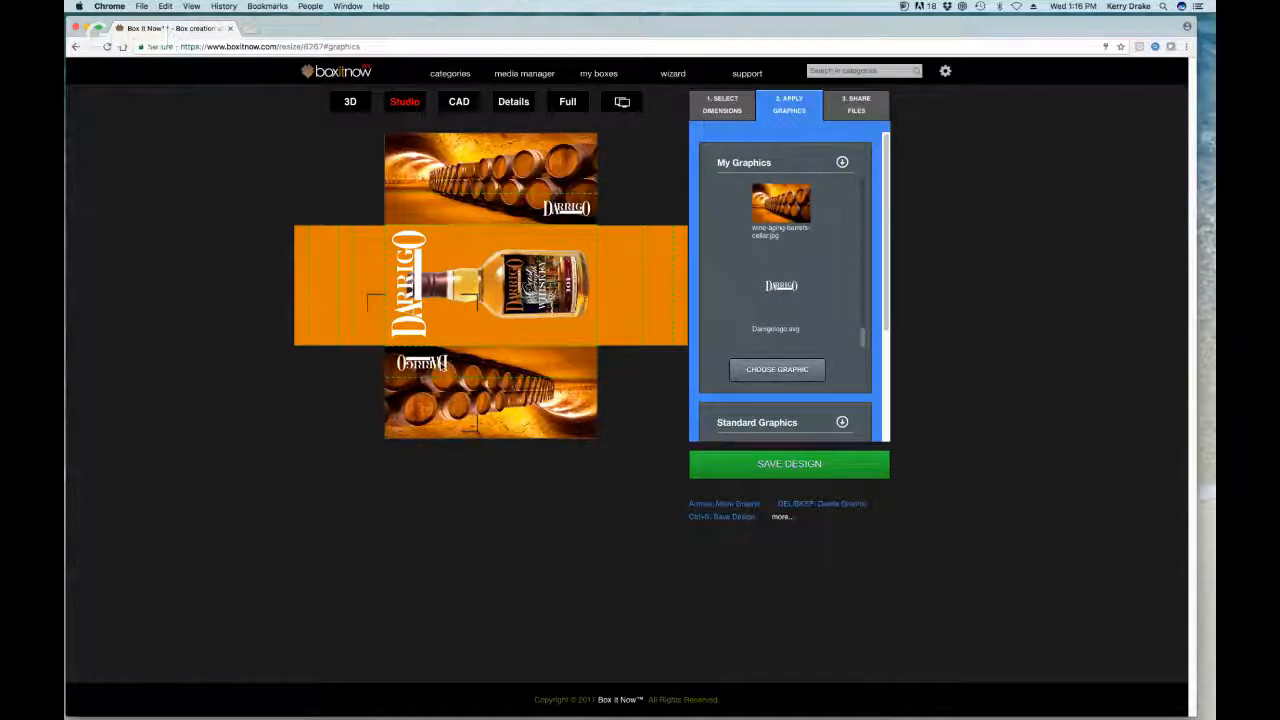
Step: Preview the finished box in 3D, return to Studio, and collapse My Graphics
left_click(350, 102)
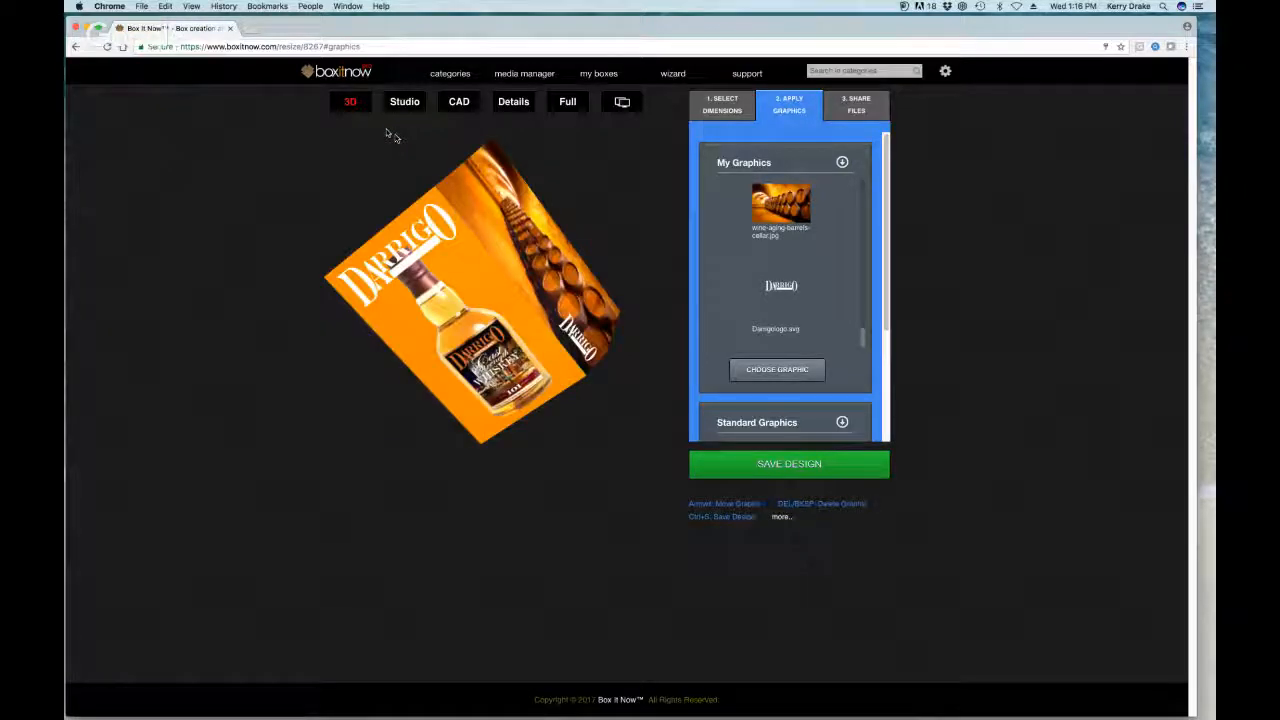
left_click(405, 102)
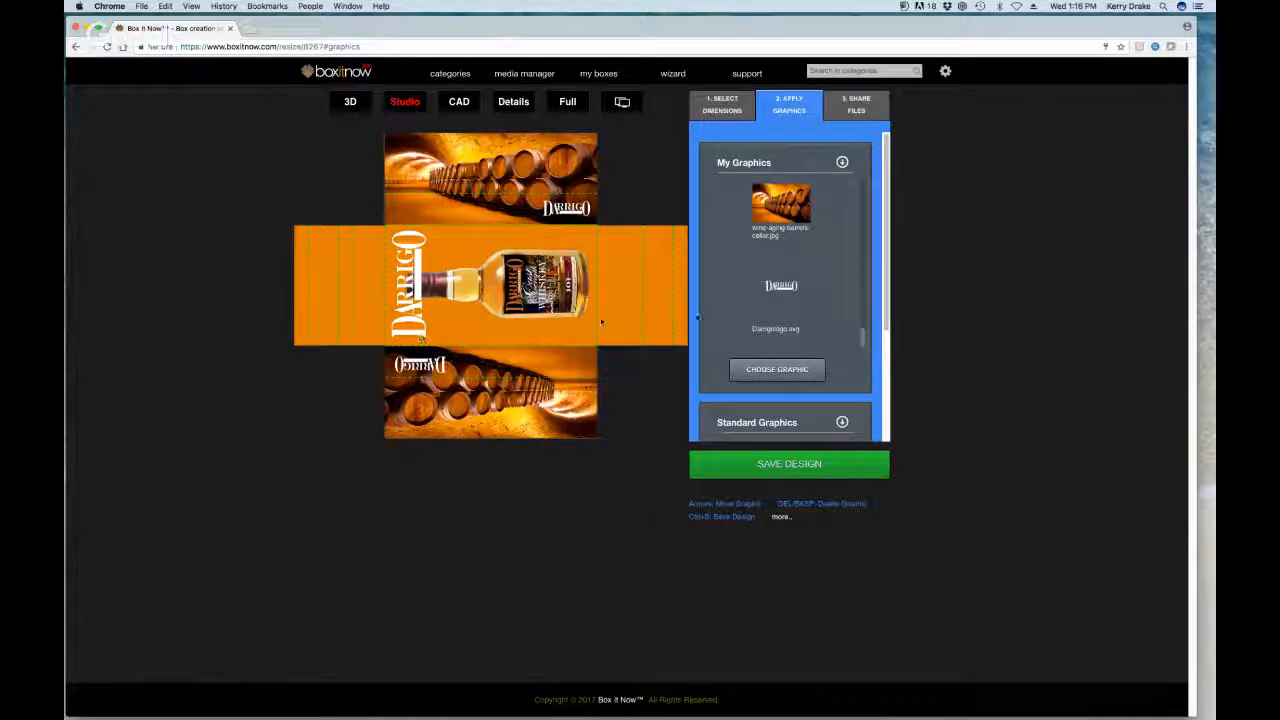
left_click(844, 167)
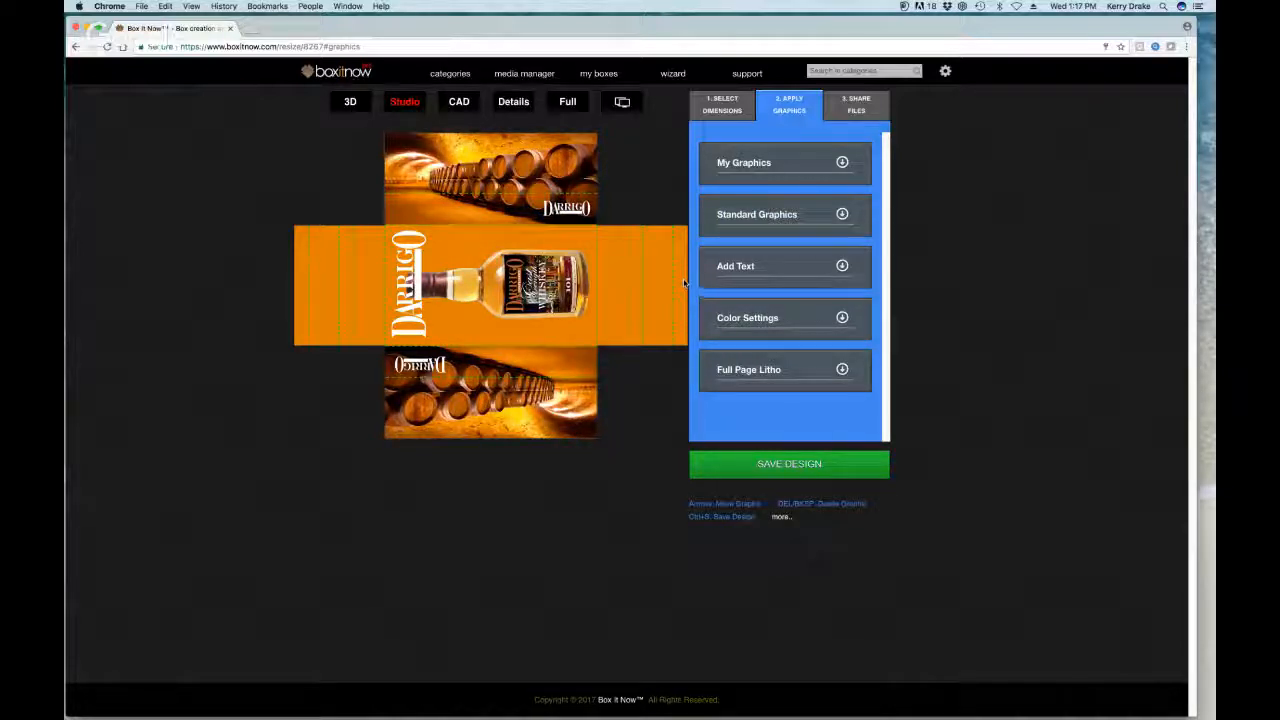
Step: Place a small bottle2art.png image on the top barrel panel
left_click(842, 163)
scroll(870, 345, "up", 5)
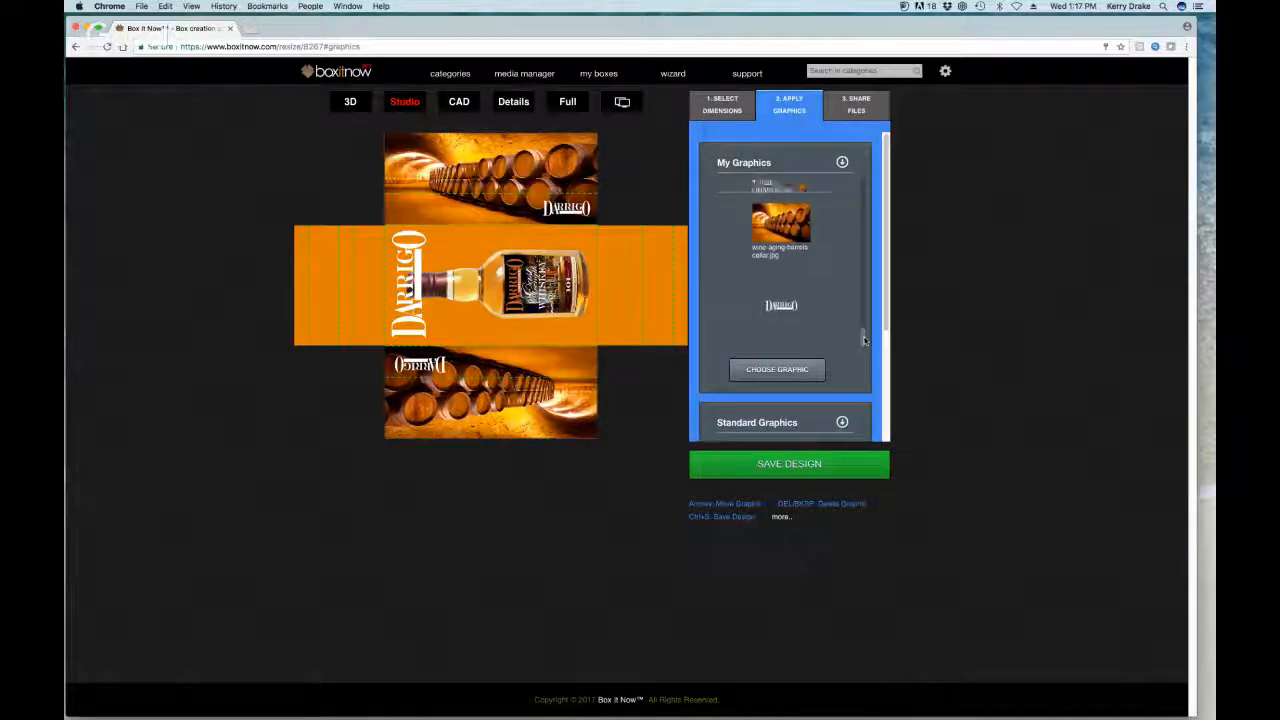
left_click_drag(785, 243, 467, 190)
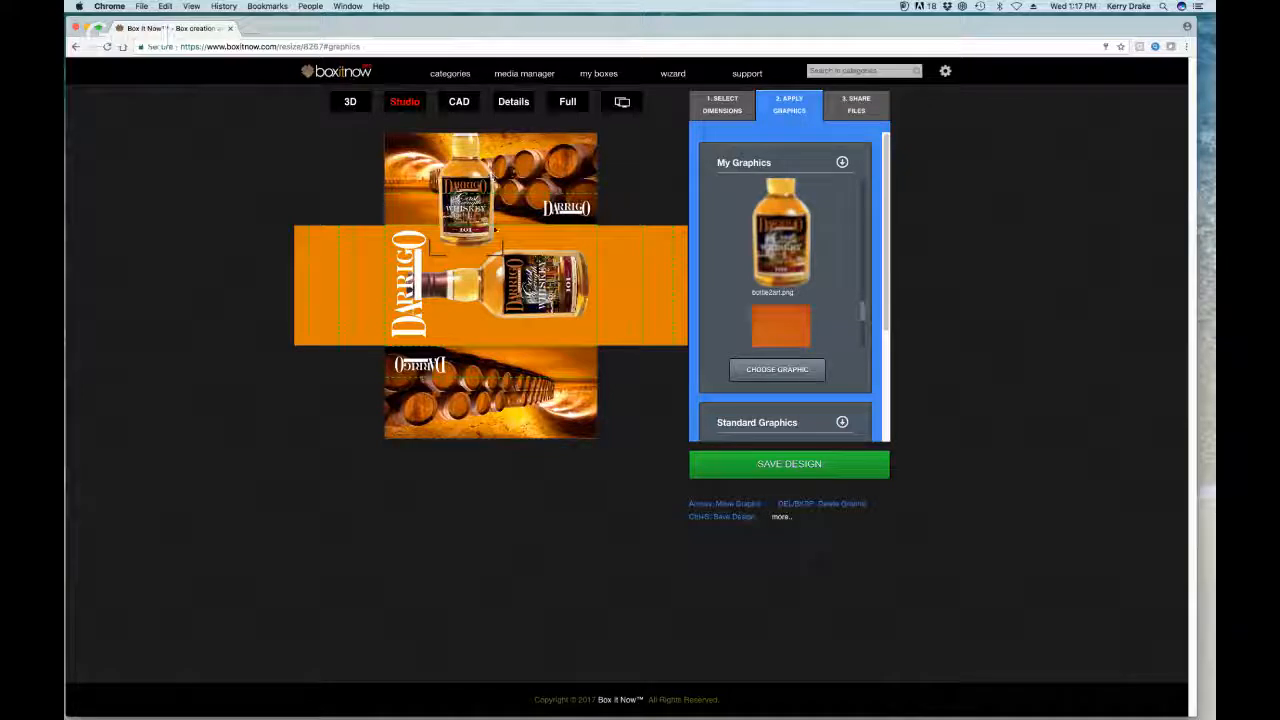
left_click_drag(495, 260, 446, 170)
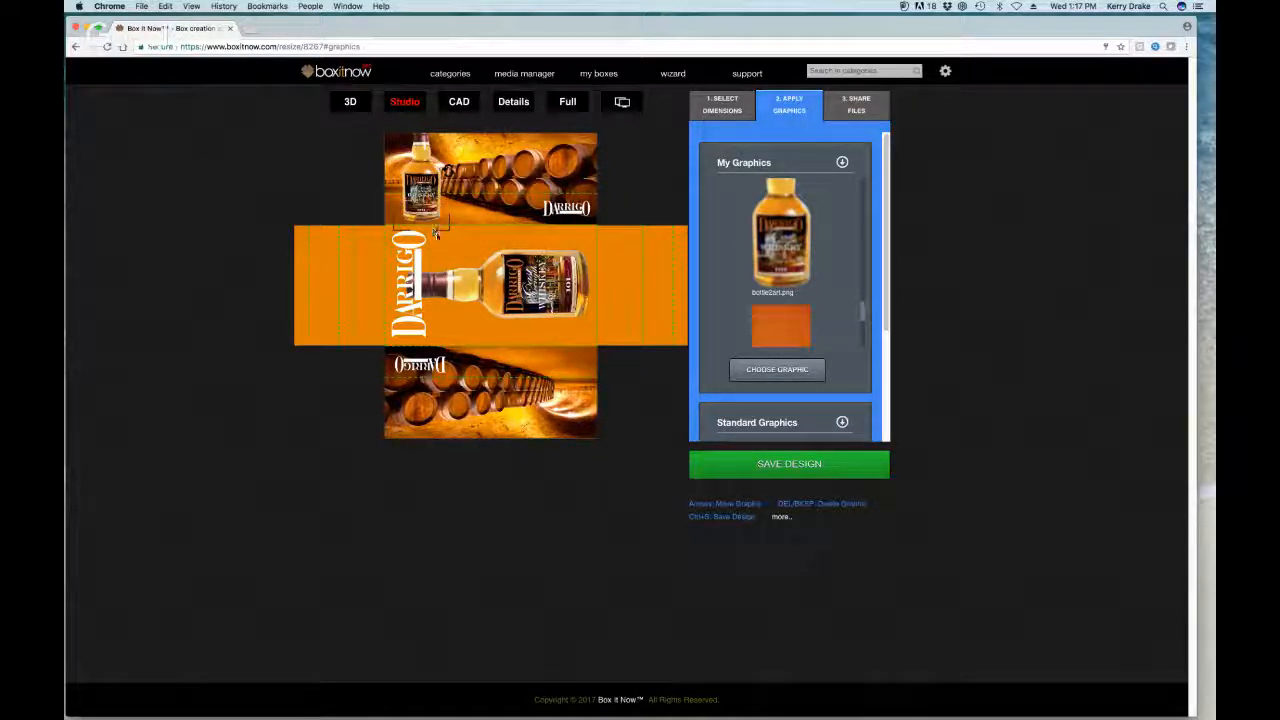
left_click_drag(438, 233, 425, 211)
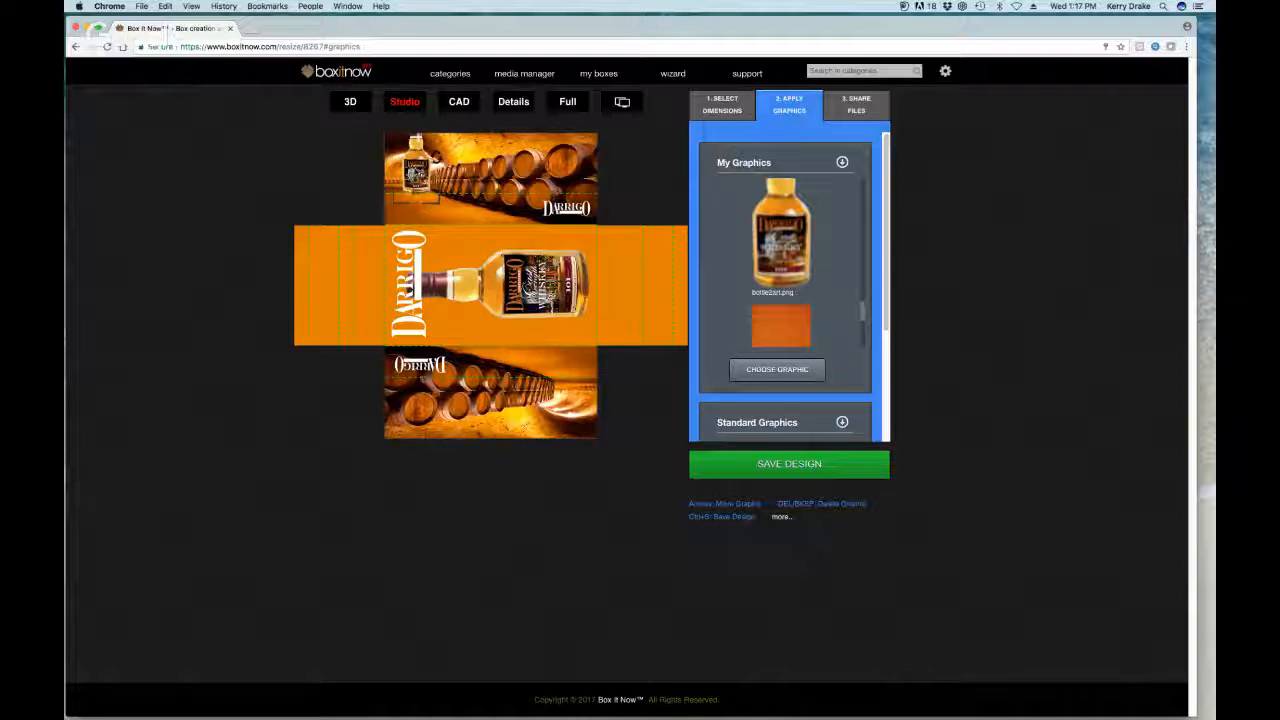
left_click_drag(436, 158, 430, 174)
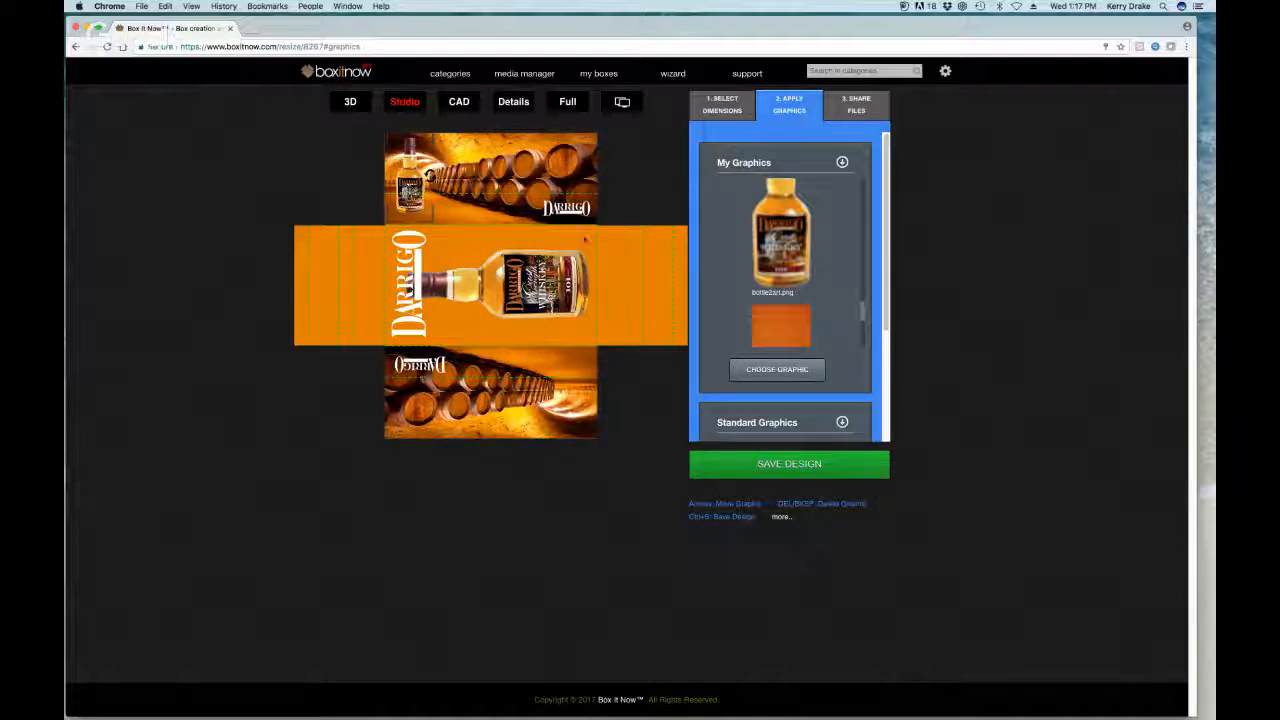
Step: Add a half-size bottle image to the bottom panel and view the box in 3D
left_click_drag(770, 237, 441, 237)
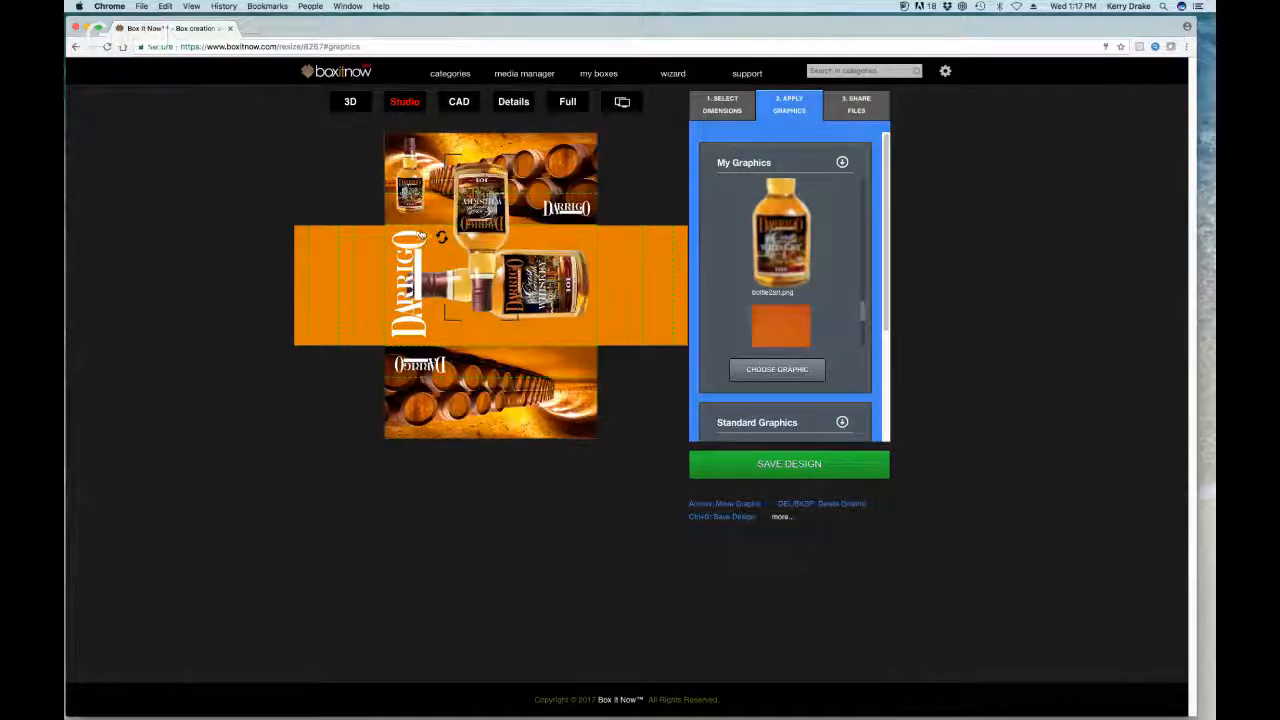
left_click_drag(450, 161, 575, 378)
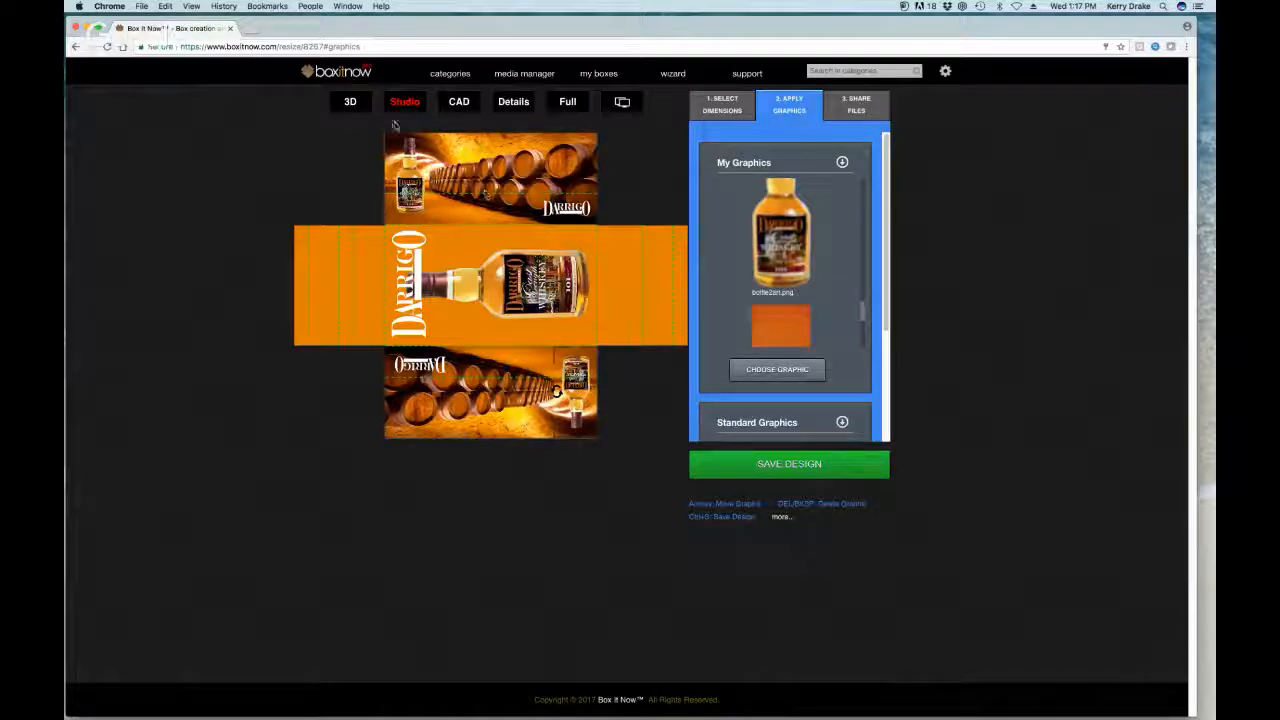
left_click(352, 103)
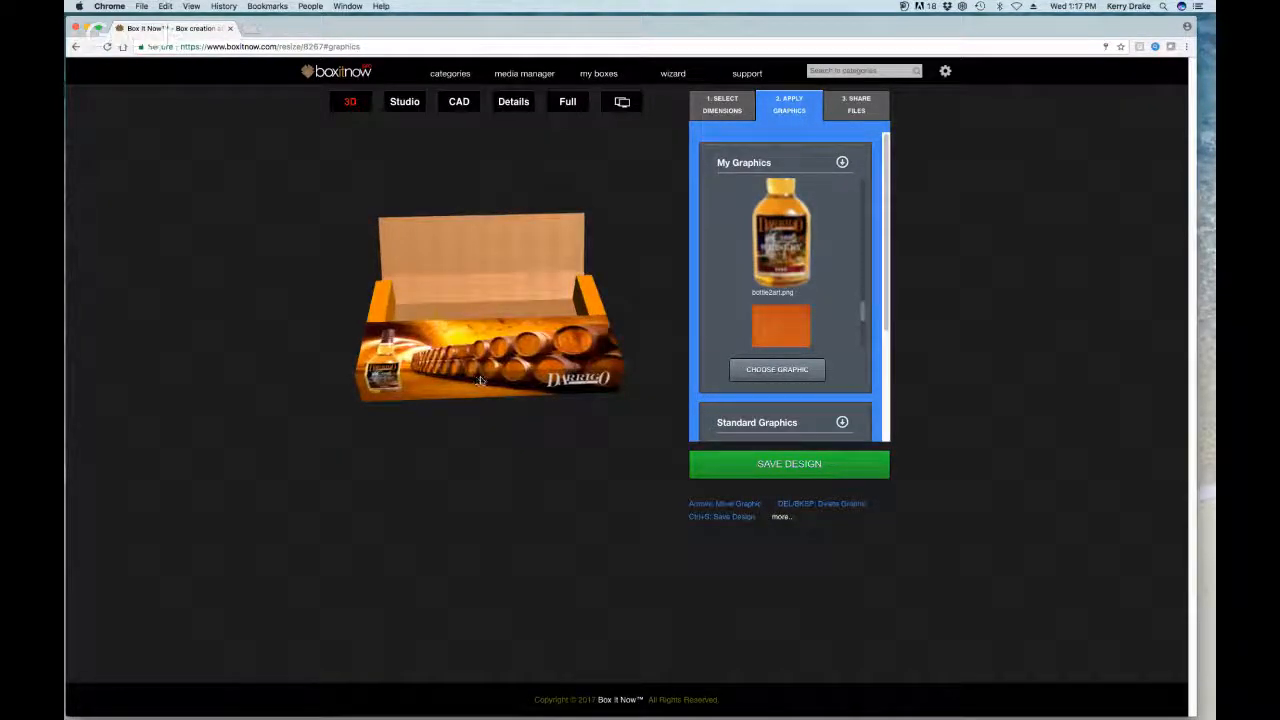
Step: Inspect the 3D box, then nudge the bottom-panel bottle slightly right on the flat layout
left_click_drag(476, 380, 508, 378)
scroll(482, 370, "up", 4)
scroll(482, 370, "down", 3)
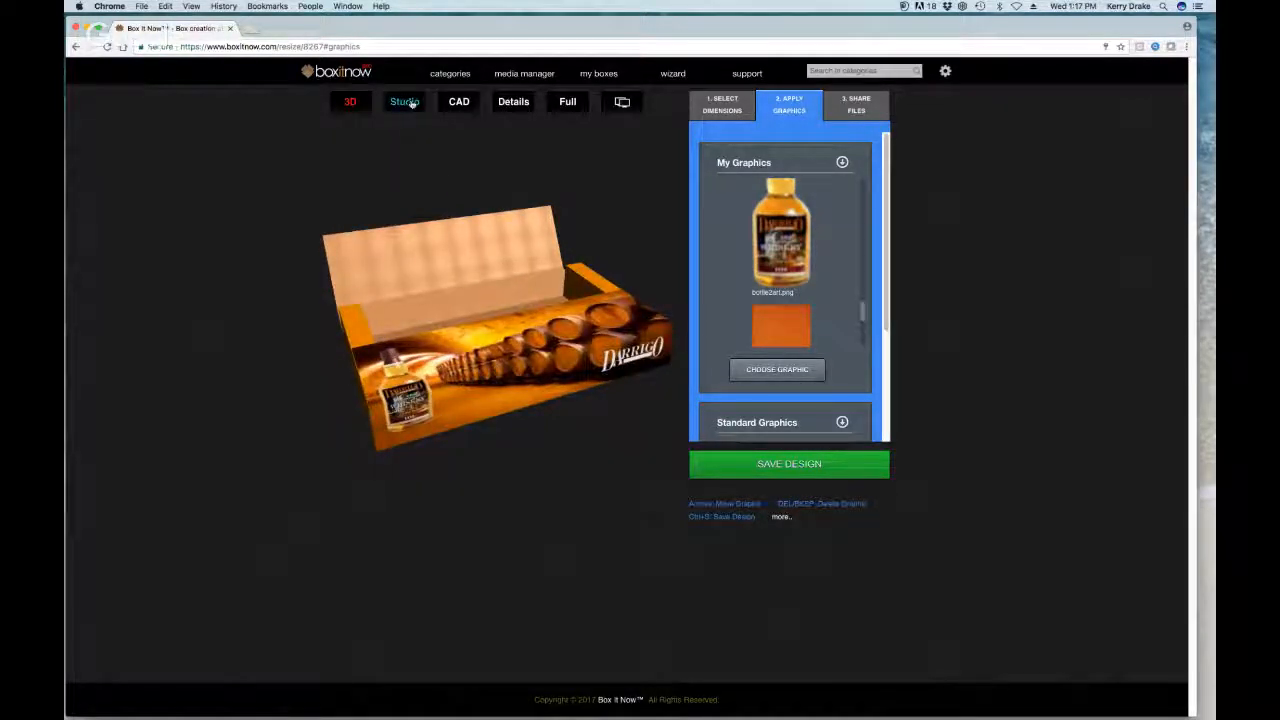
left_click(406, 102)
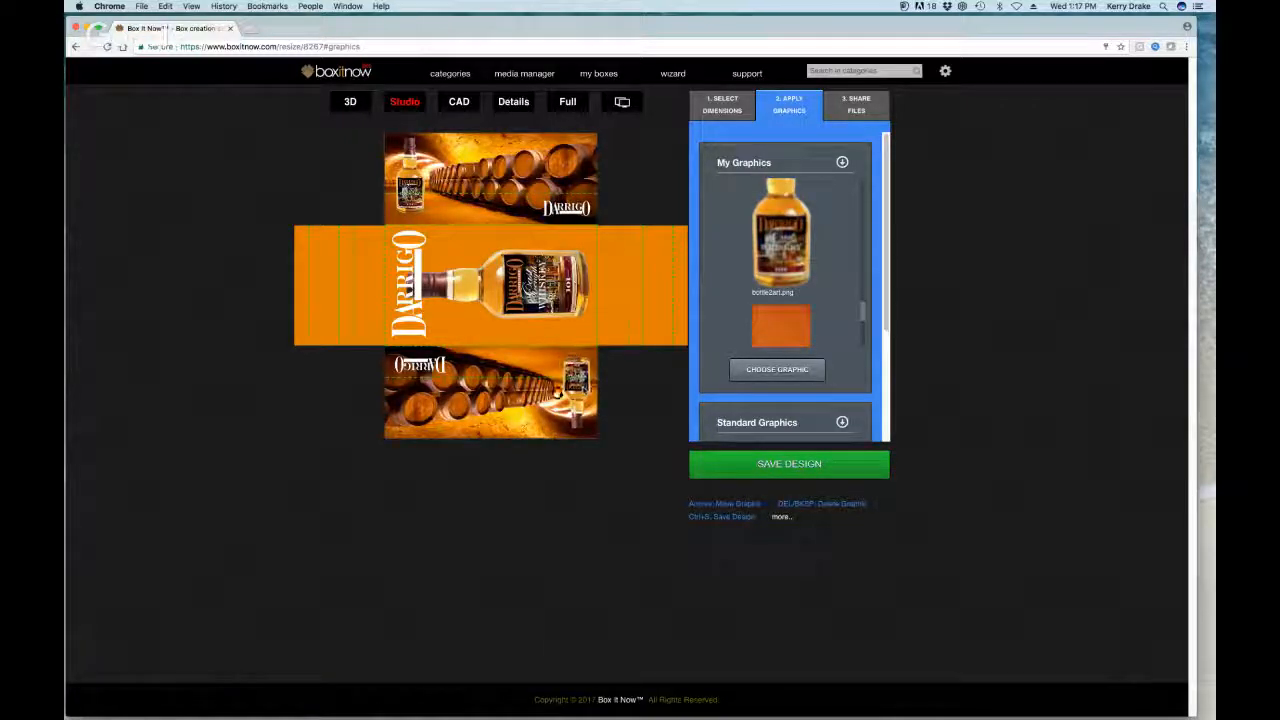
left_click_drag(556, 392, 583, 384)
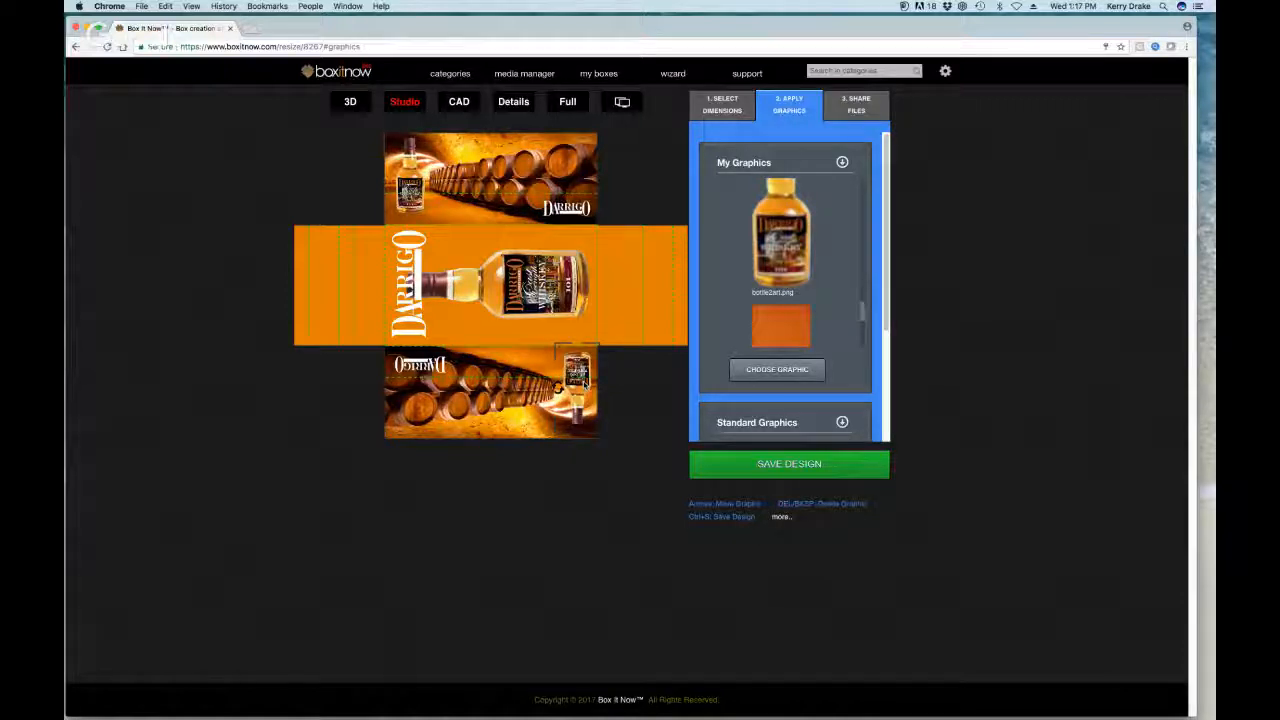
Step: Recheck the box in 3D, then return to the flat layout with My Graphics collapsed
left_click(352, 102)
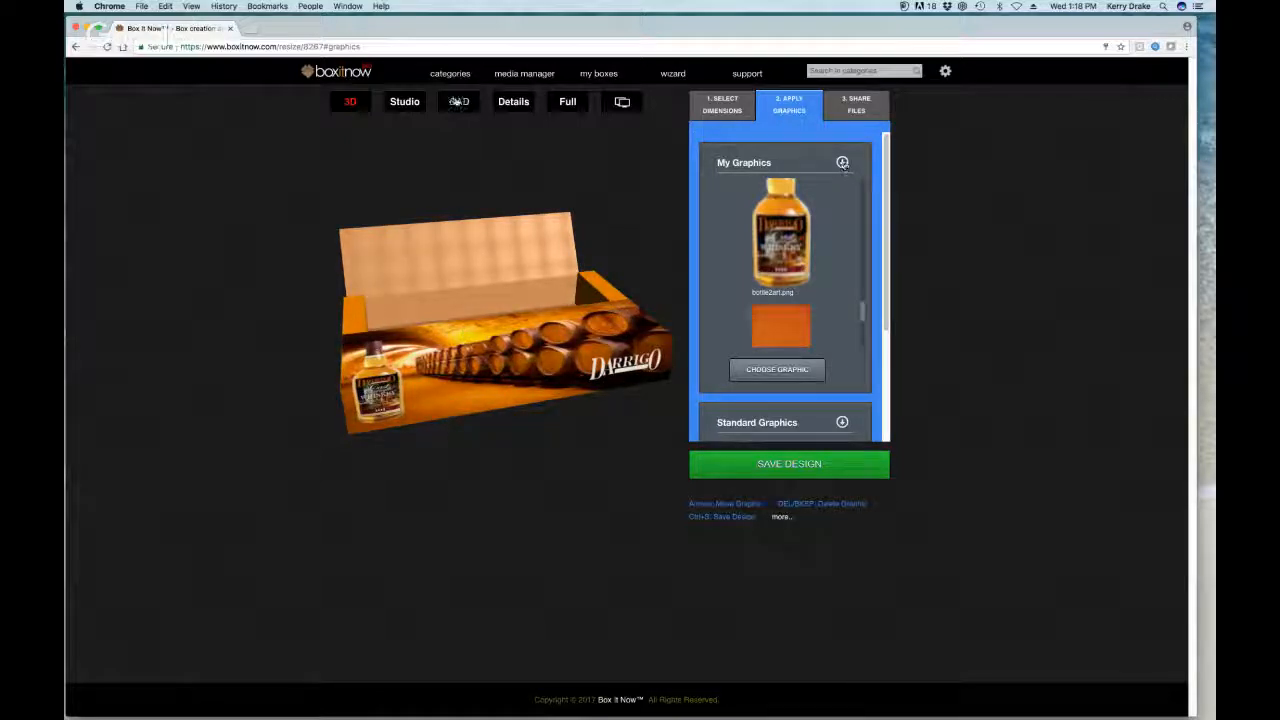
left_click(415, 101)
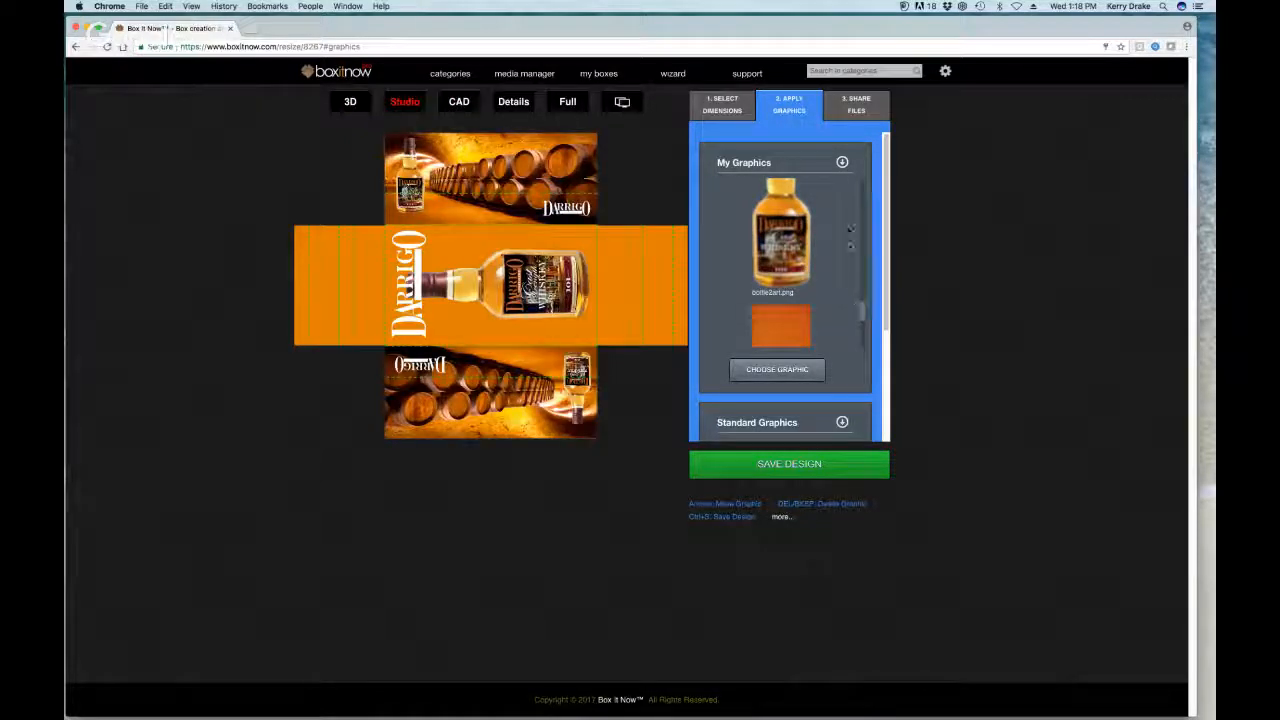
left_click(843, 164)
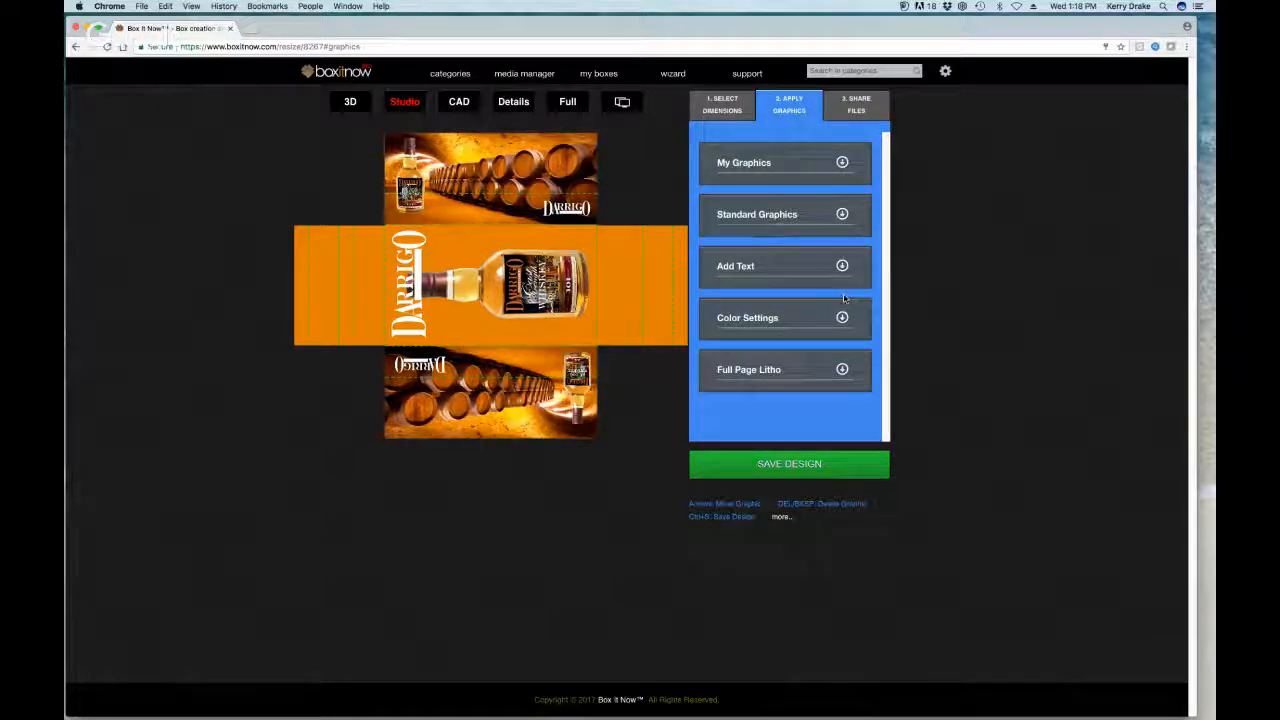
Step: Add a 16oz text element and move it onto the bottle label
left_click(842, 267)
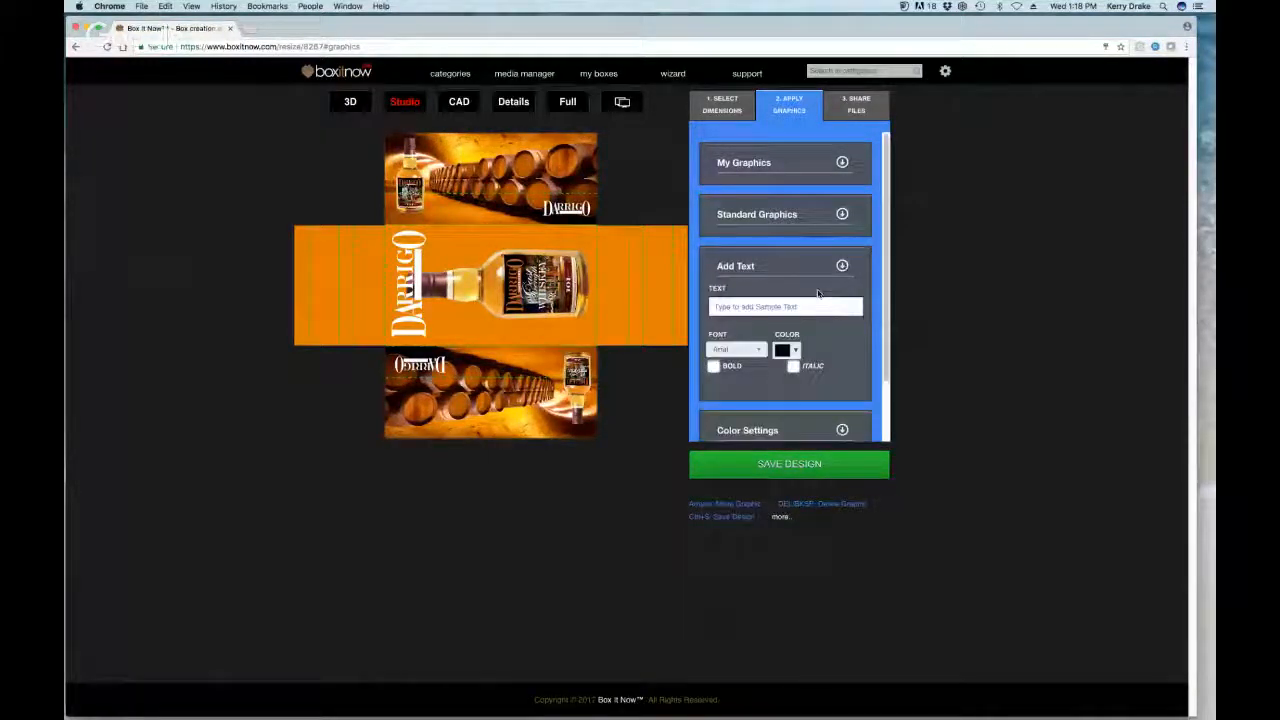
left_click(811, 306)
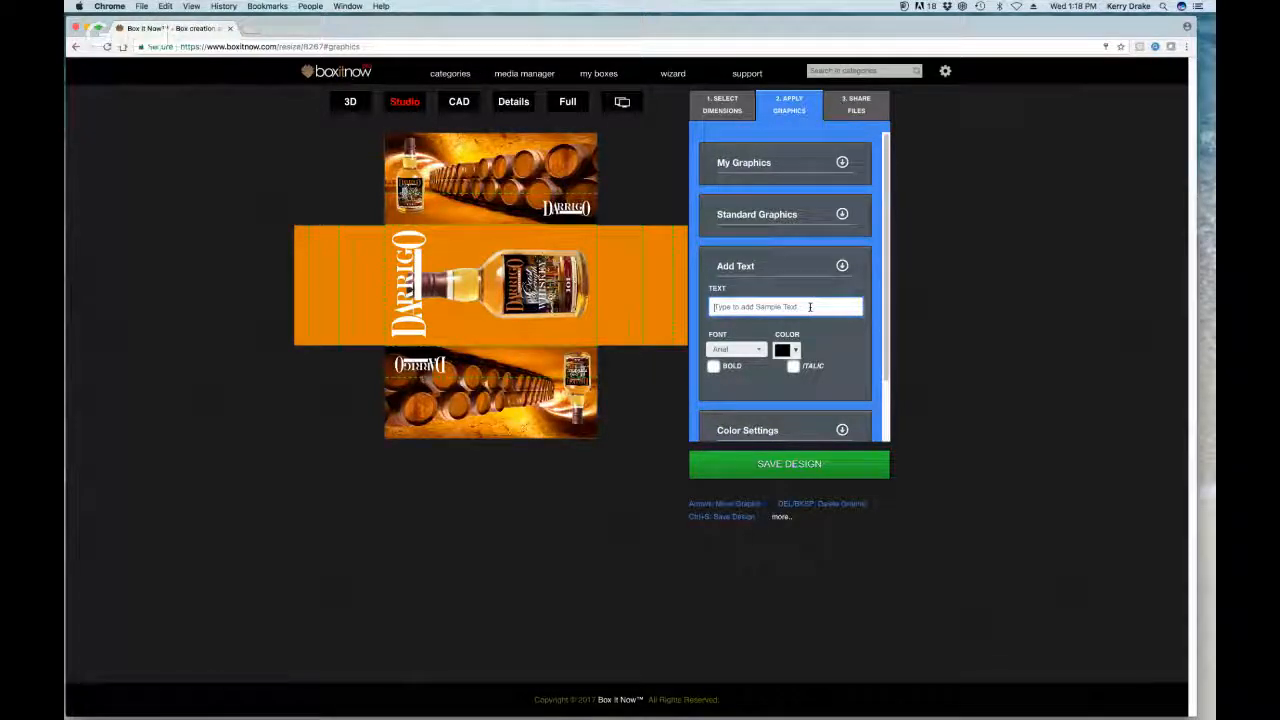
type("18")
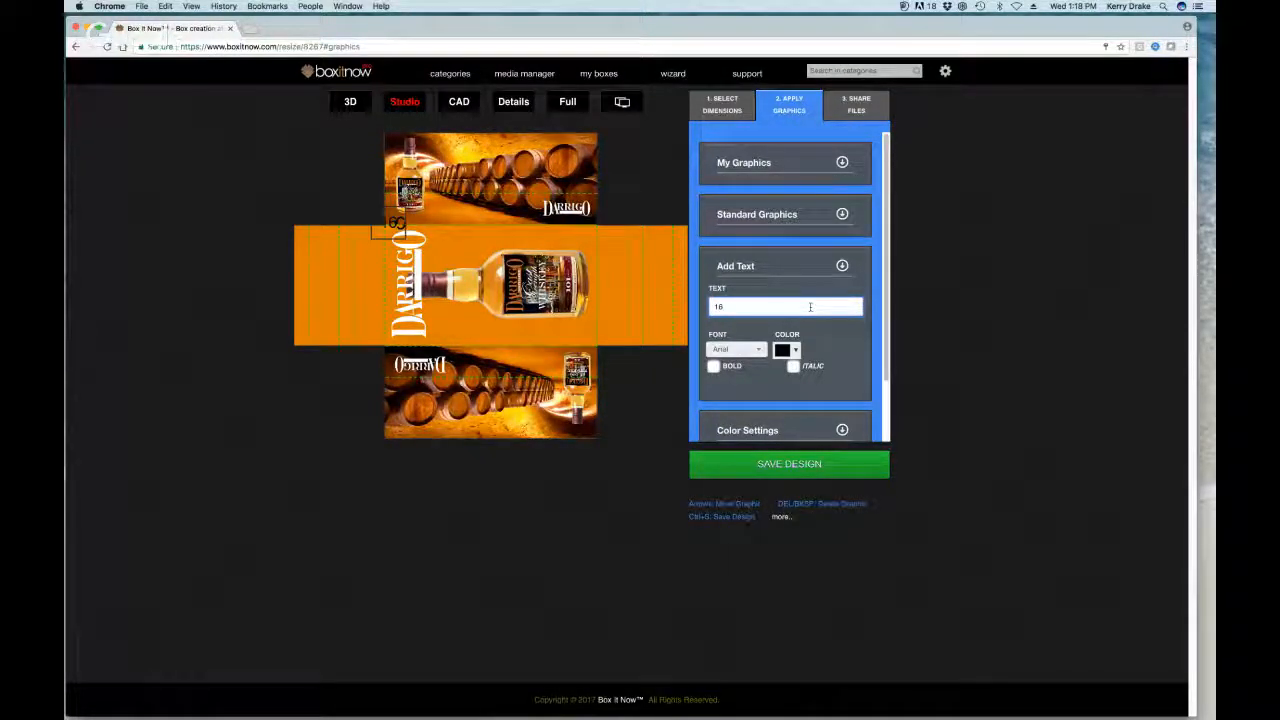
type("oz")
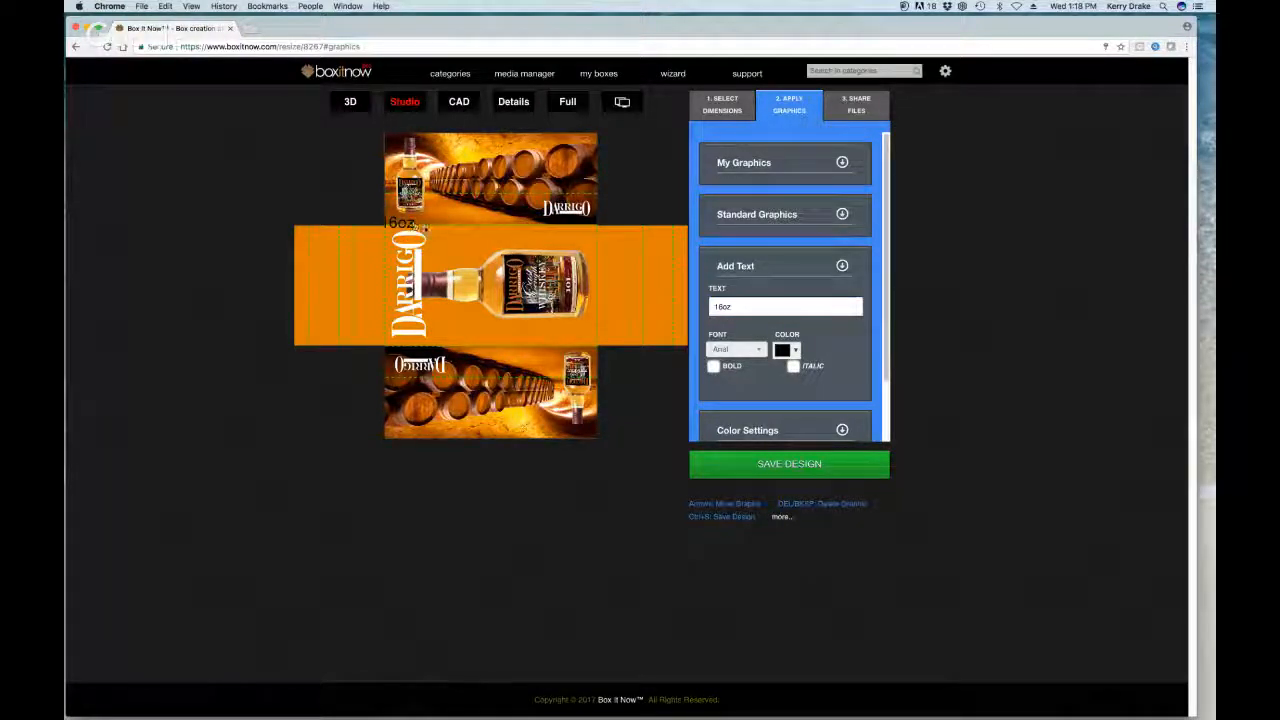
left_click_drag(402, 226, 470, 244)
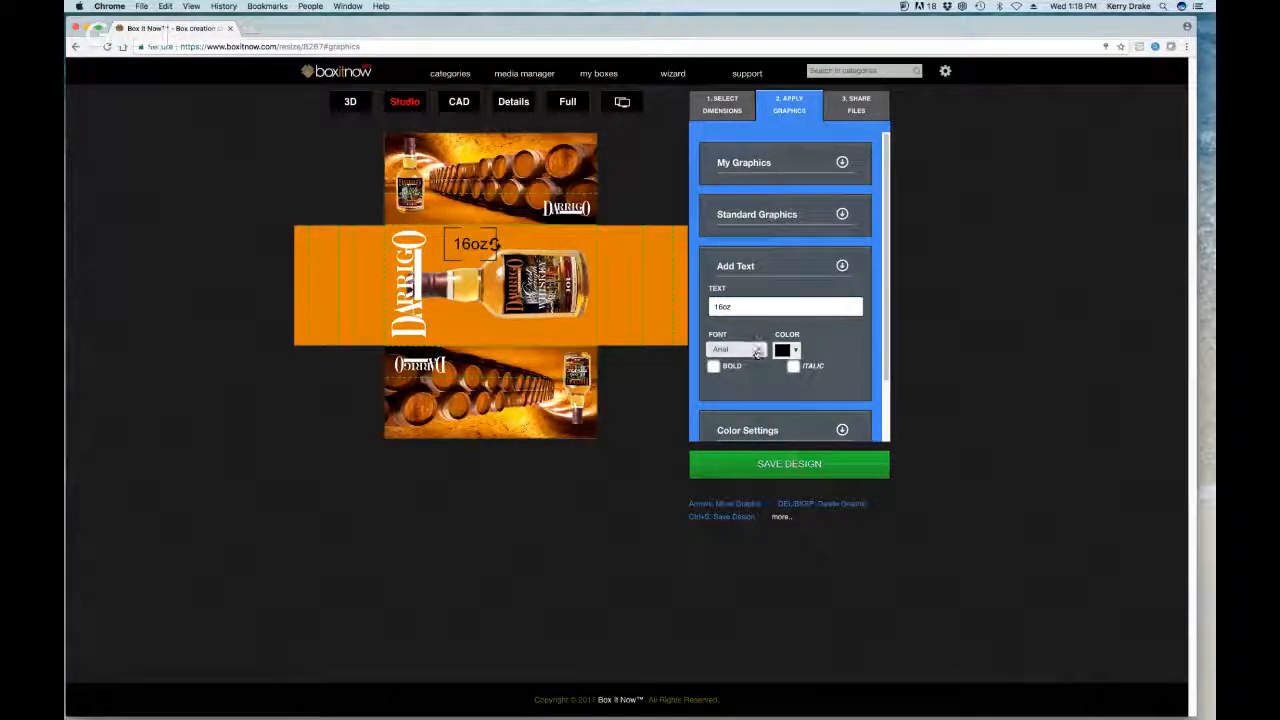
Step: Style the 16oz text in white Copperplate Gothic with italics turned off
left_click(758, 352)
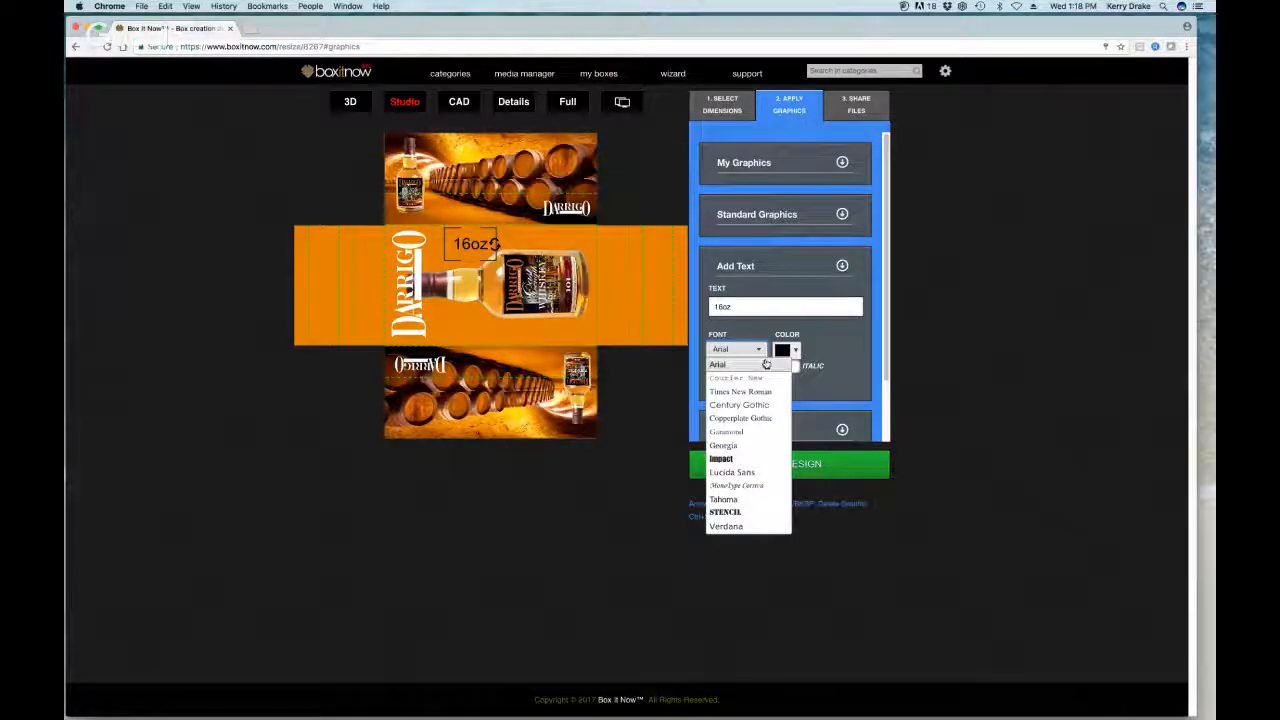
left_click(757, 418)
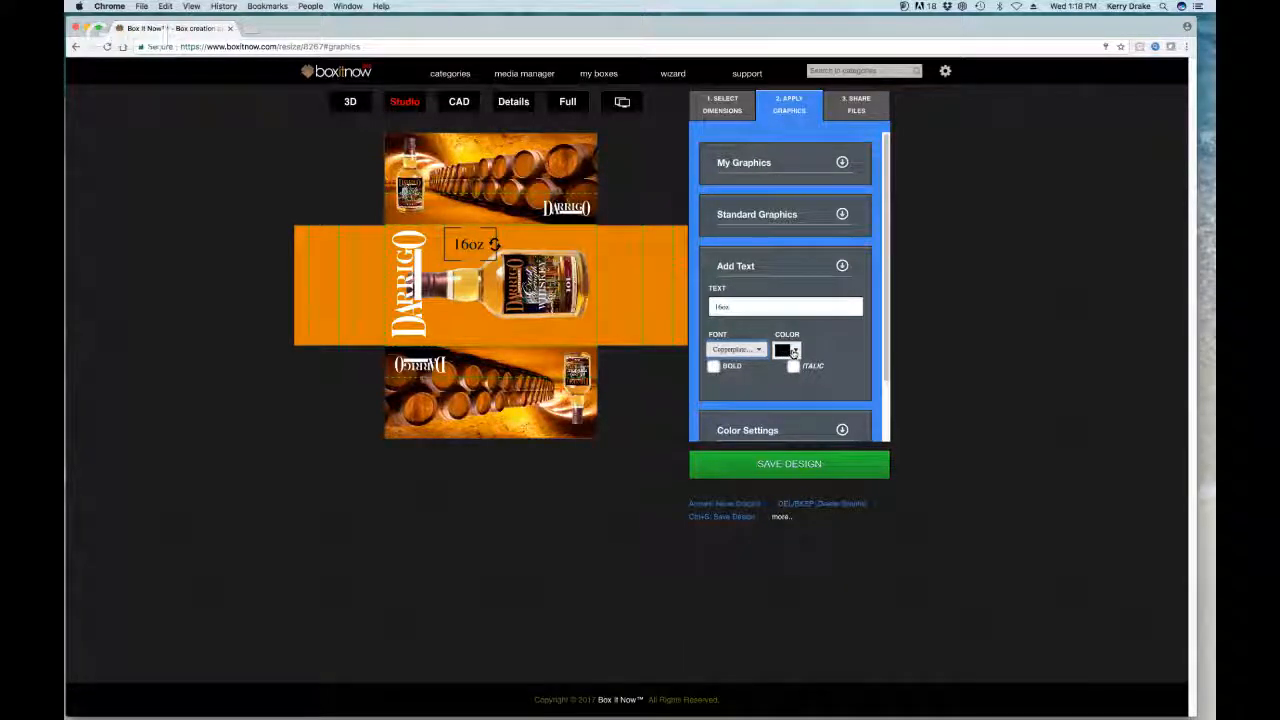
left_click(790, 351)
left_click(785, 371)
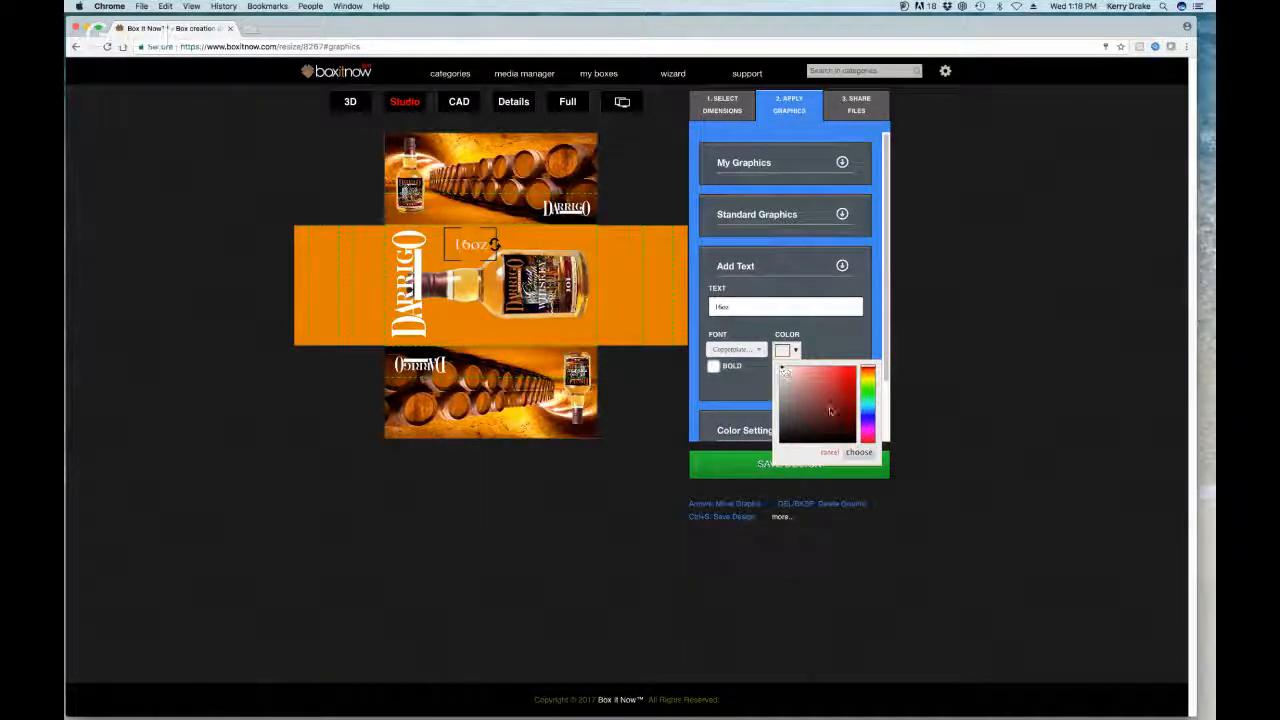
left_click(858, 451)
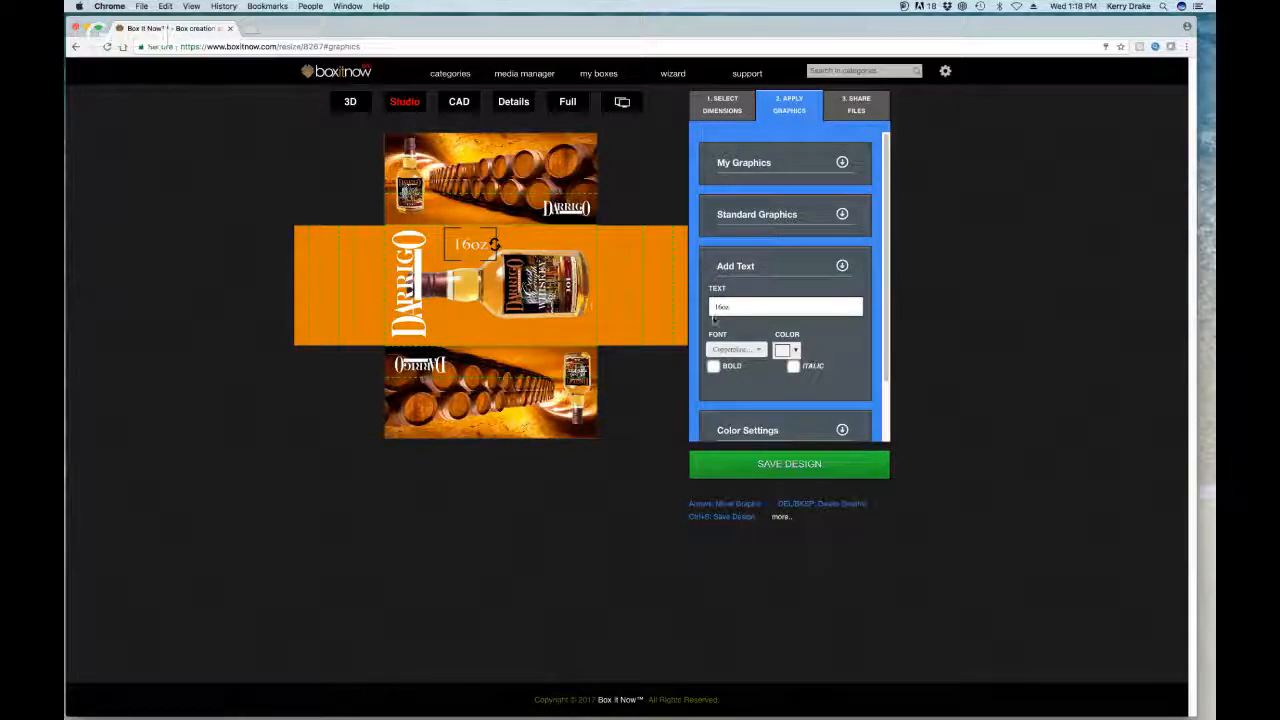
left_click(794, 368)
Step: Move the text to the orange panel's right edge, correct its wording, and preview in 3D
left_click_drag(474, 248, 589, 329)
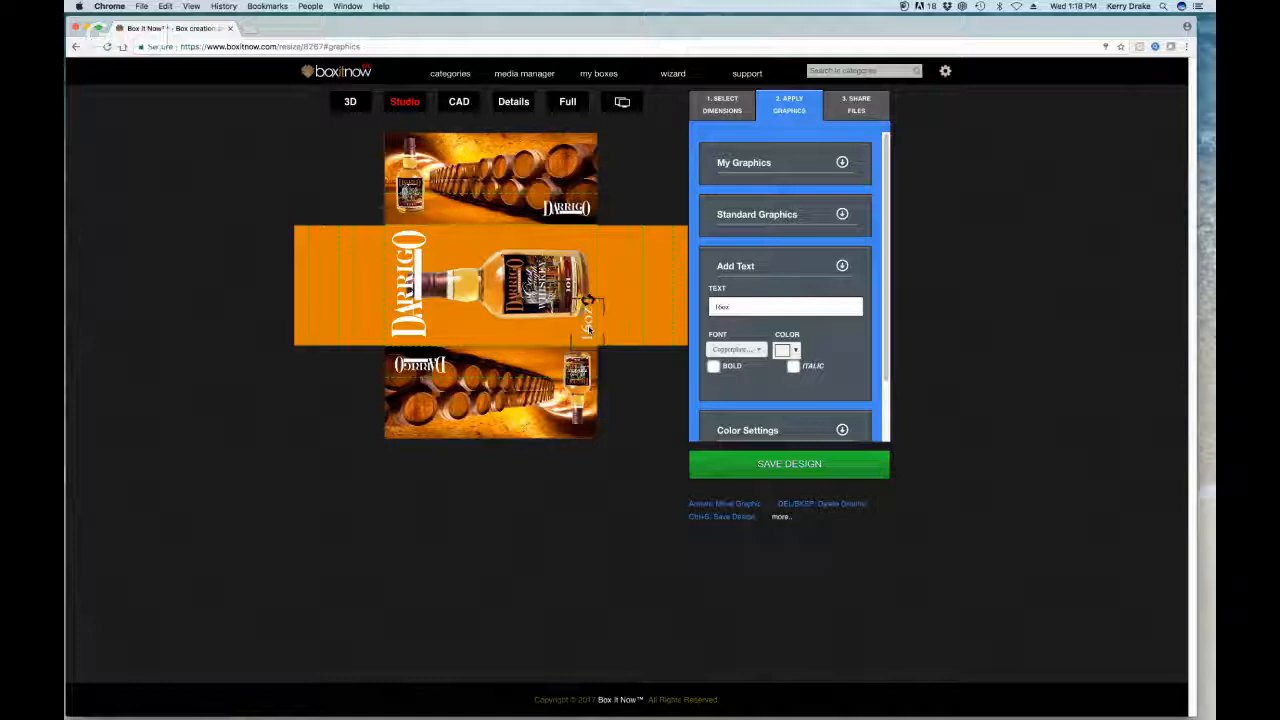
left_click(591, 254)
left_click(722, 306)
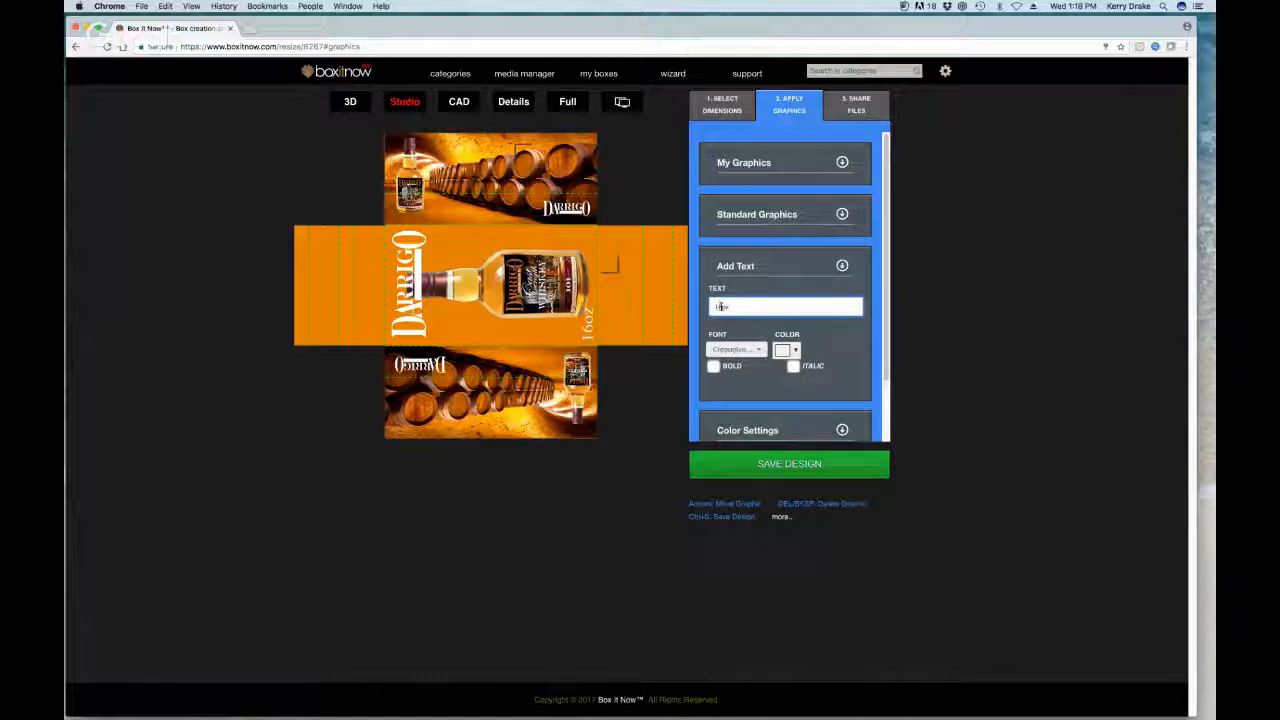
type("oz")
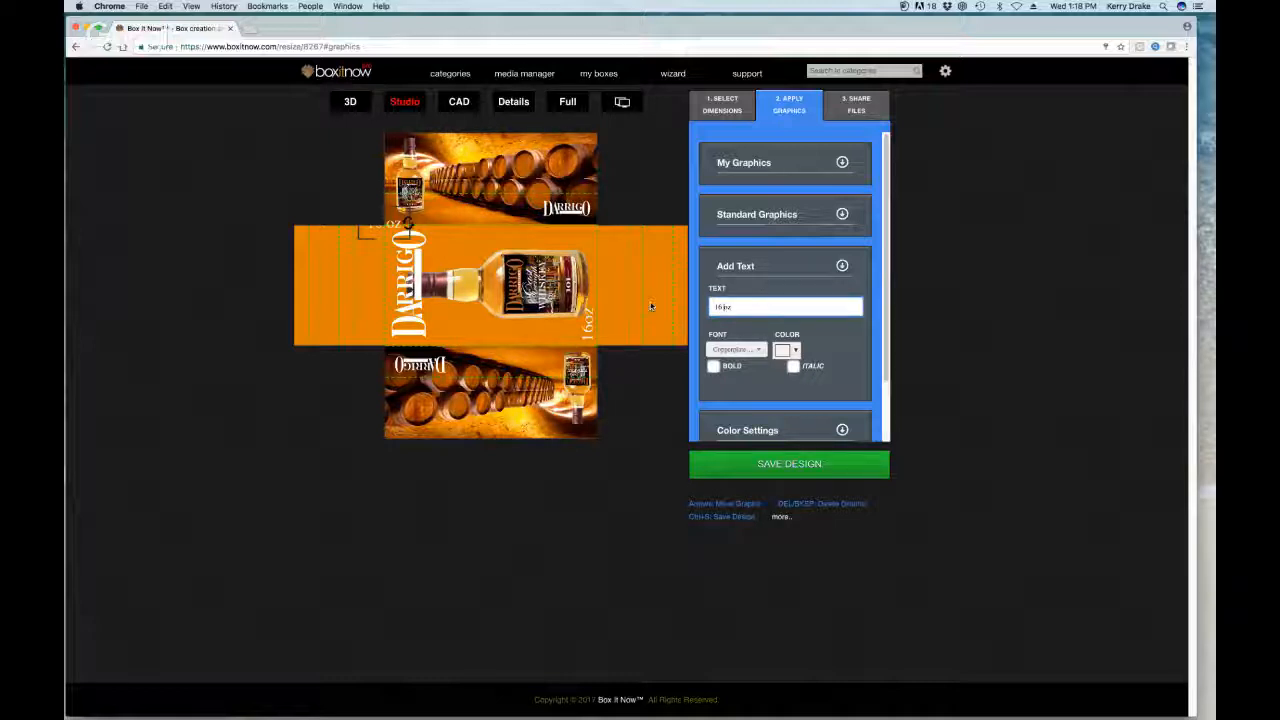
left_click(838, 356)
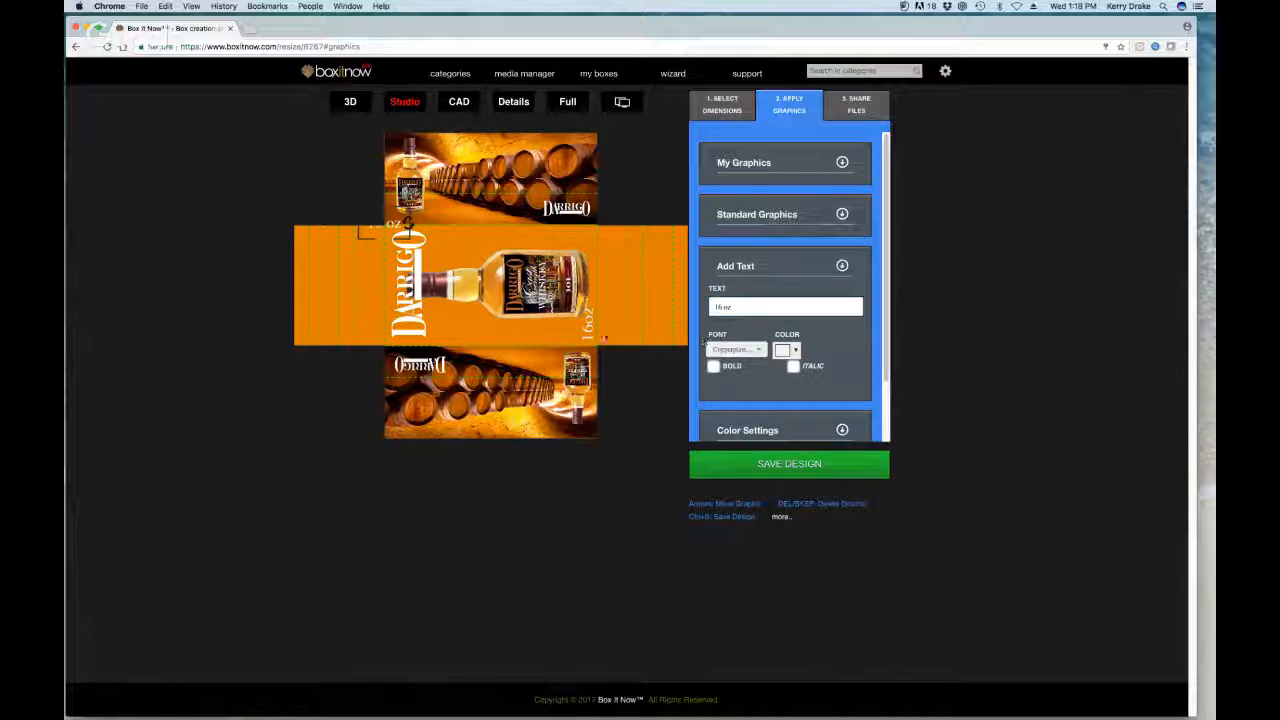
left_click(590, 322)
left_click(350, 101)
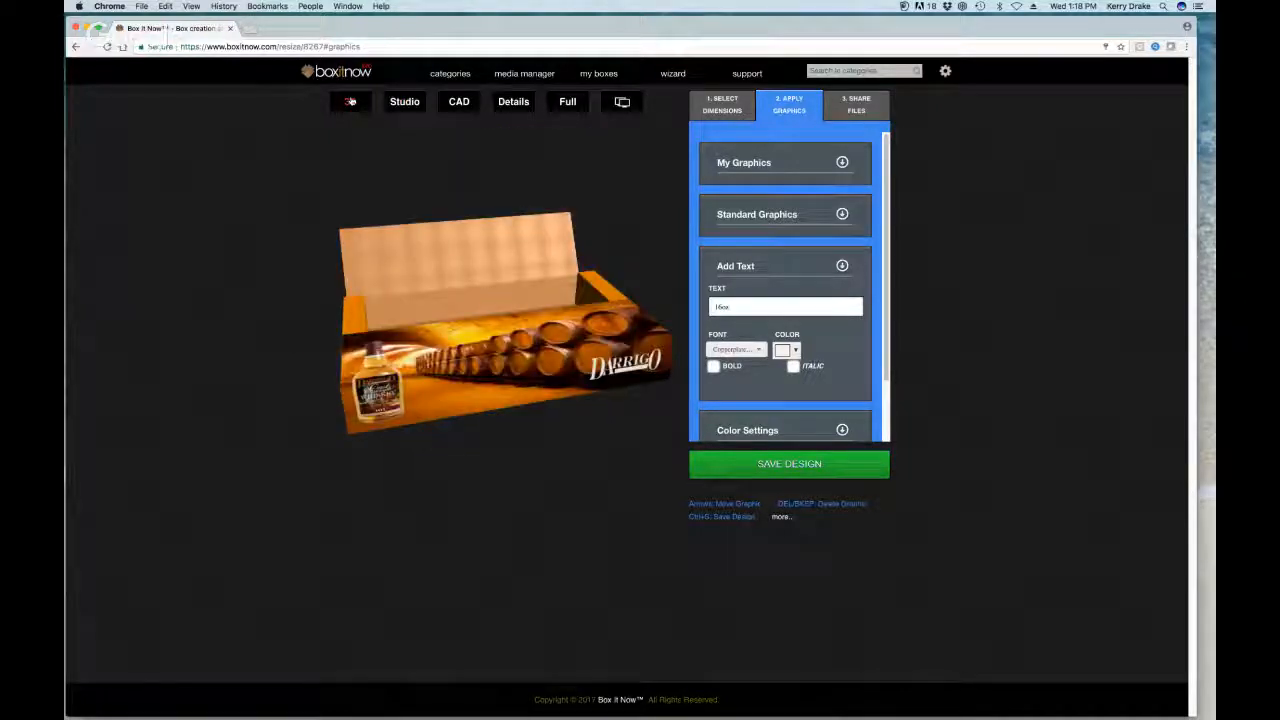
Step: Turn the 3D box to a near-frontal view, save the design, and return to the flat layout
left_click_drag(440, 310, 343, 280)
mouse_move(468, 266)
left_mouse_down()
mouse_move(468, 248)
mouse_move(452, 250)
left_mouse_up()
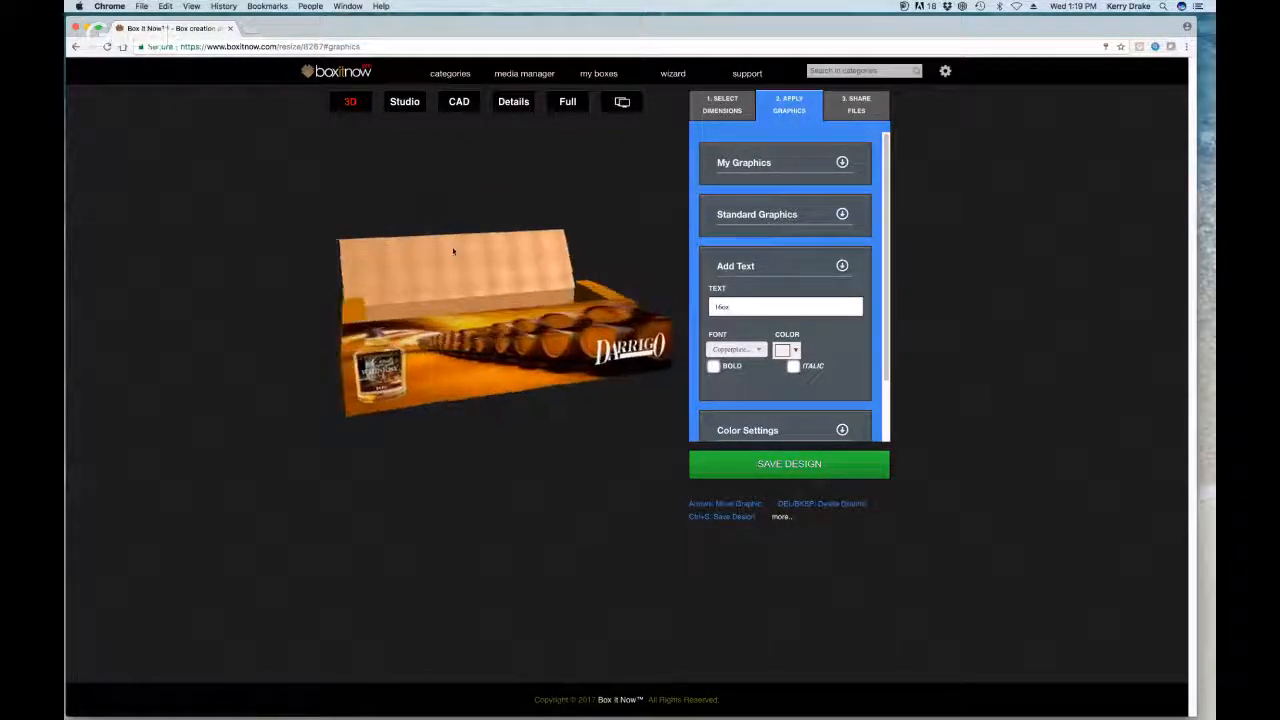
left_click(790, 464)
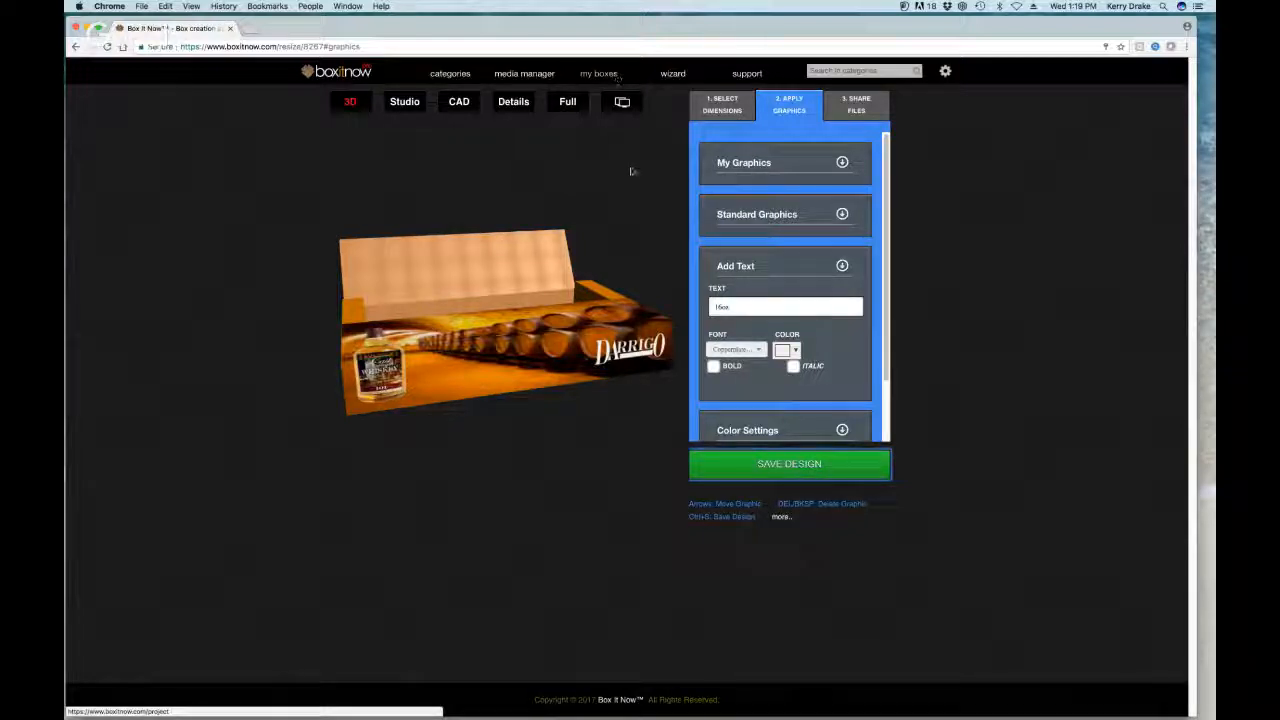
left_click(404, 102)
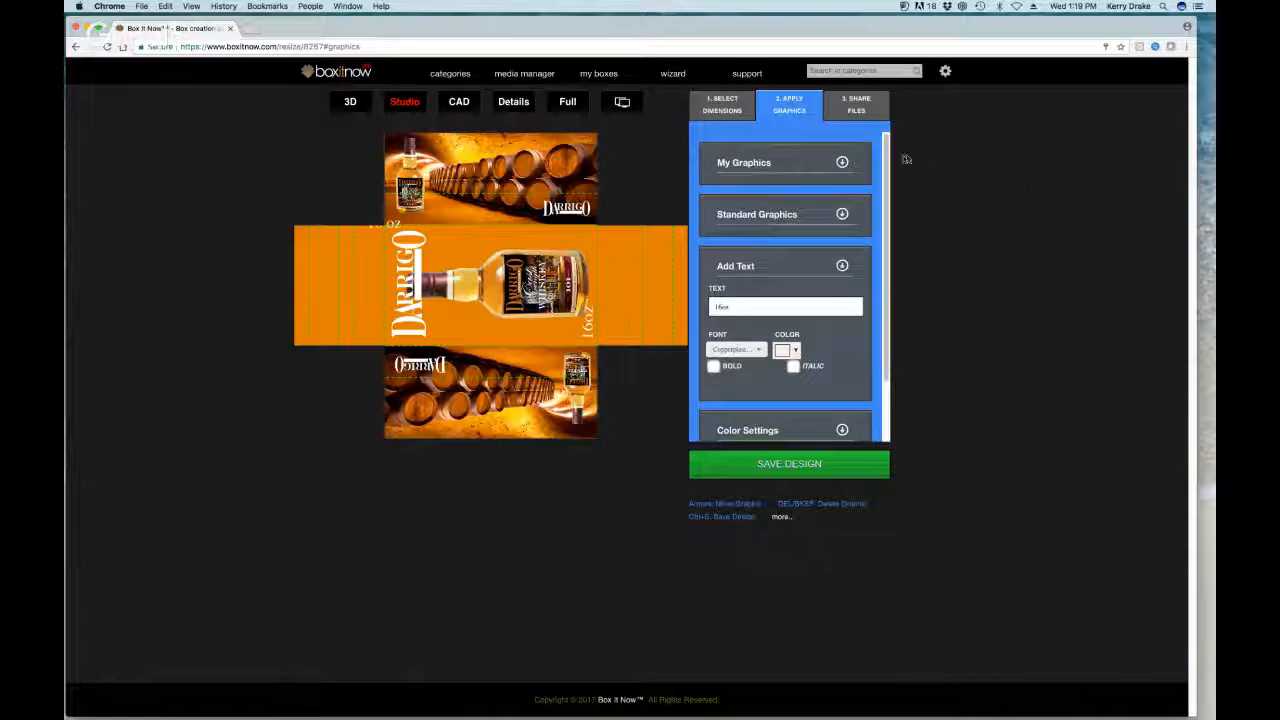
Step: From the DArrigo Distilleries folder, place a whisky-glass photo on the top panel and shrink it
left_click(843, 163)
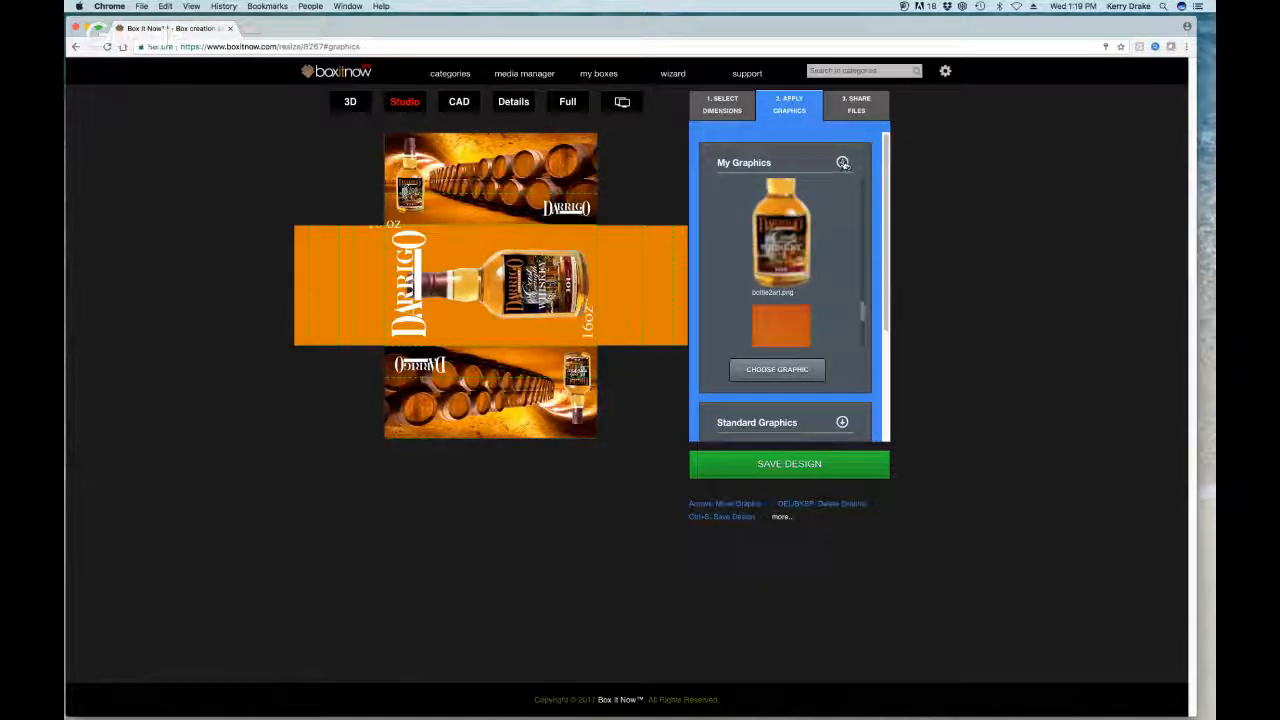
left_click(843, 163)
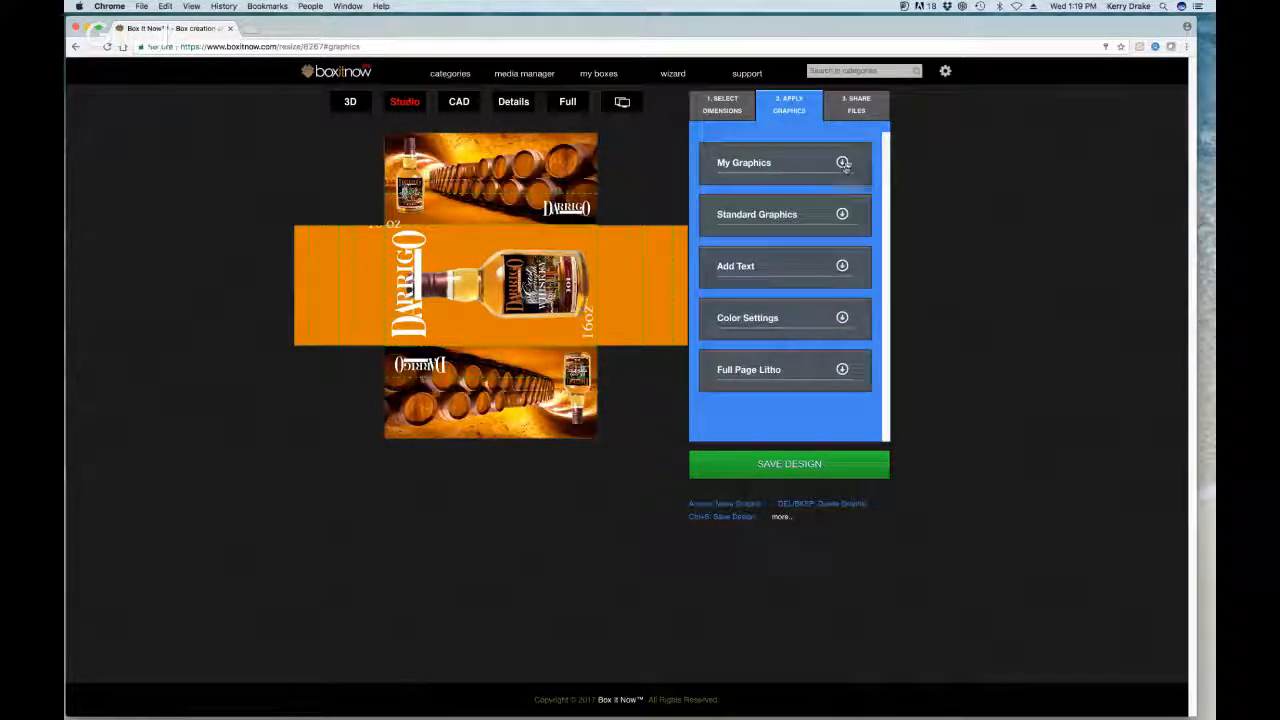
left_click(844, 163)
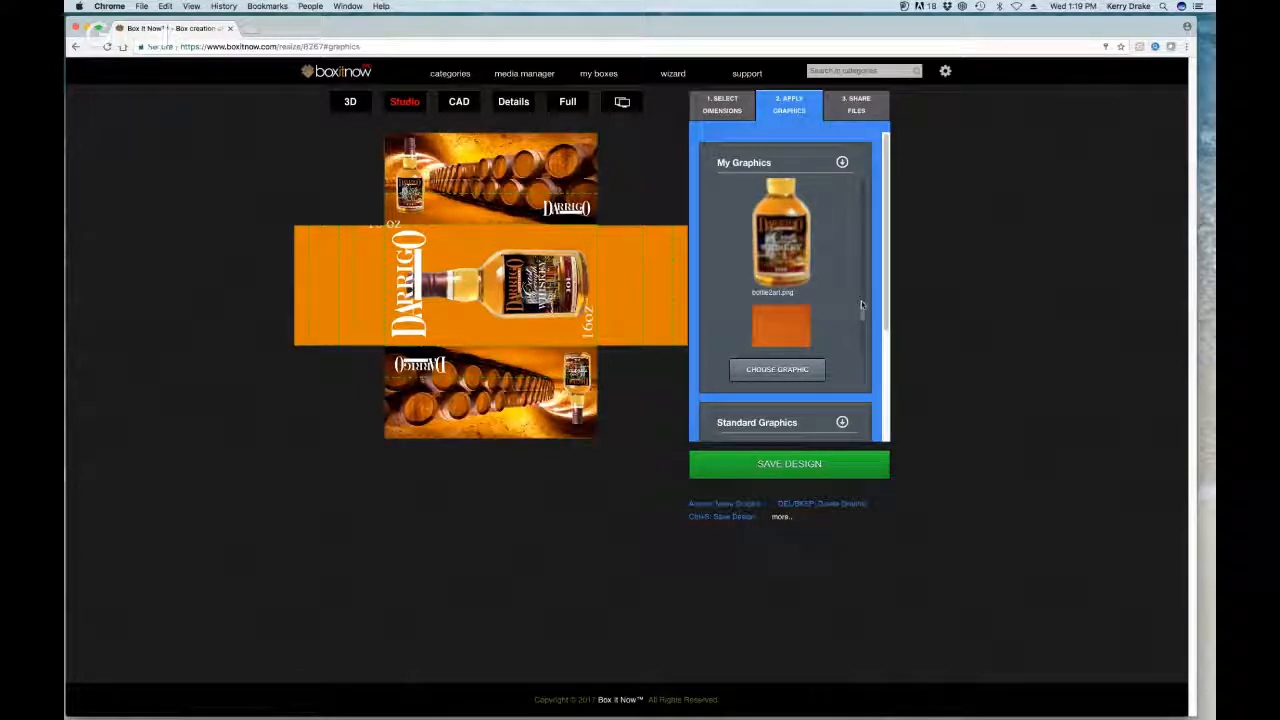
left_click_drag(862, 308, 868, 234)
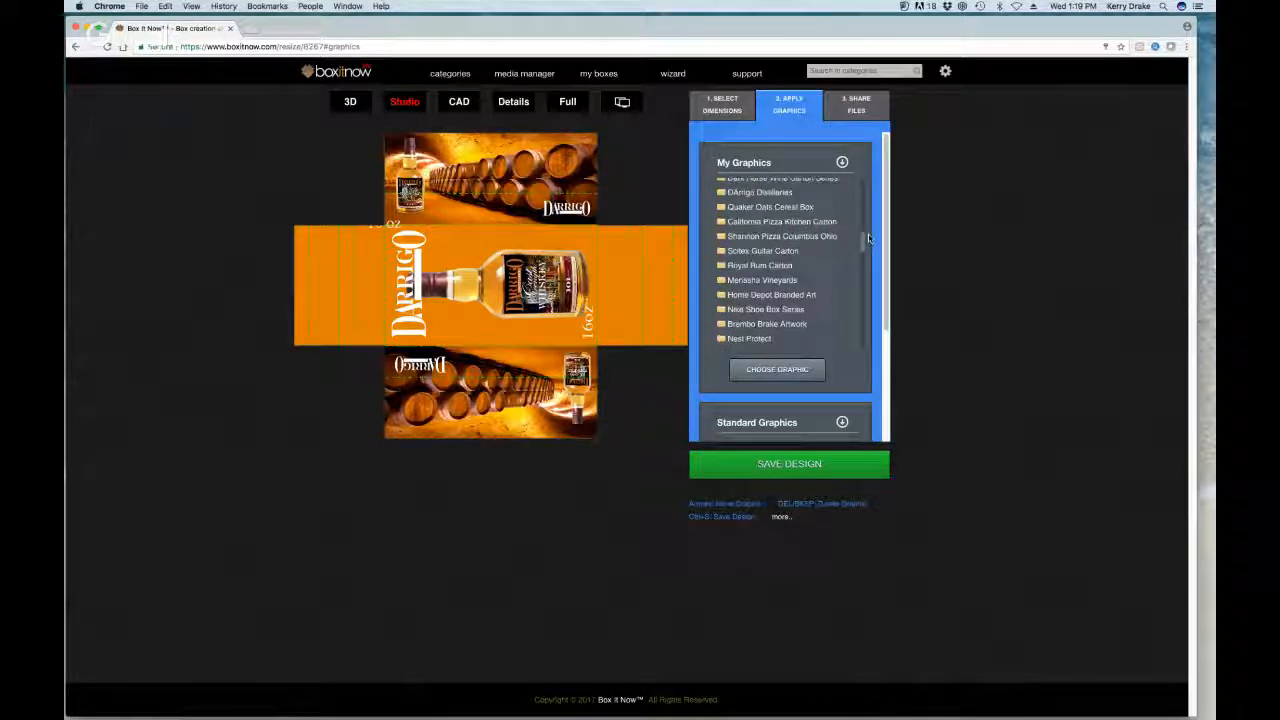
left_click(784, 195)
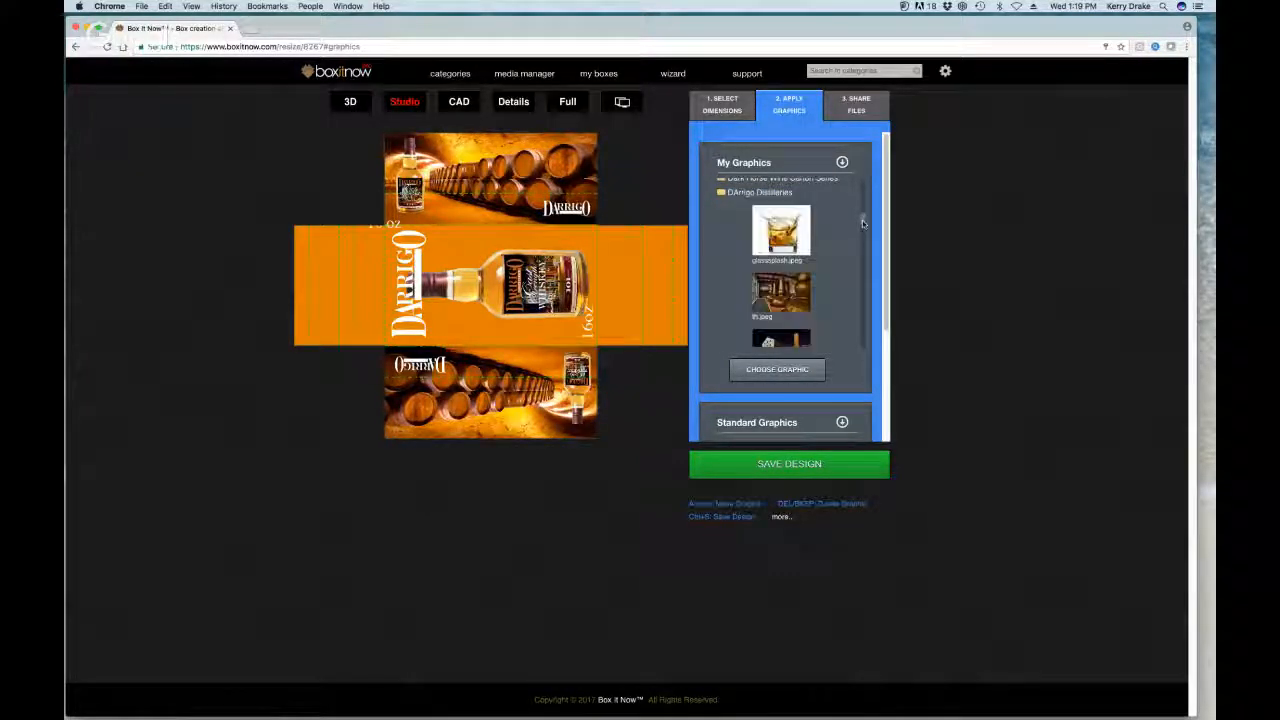
scroll(865, 219, "down", 1)
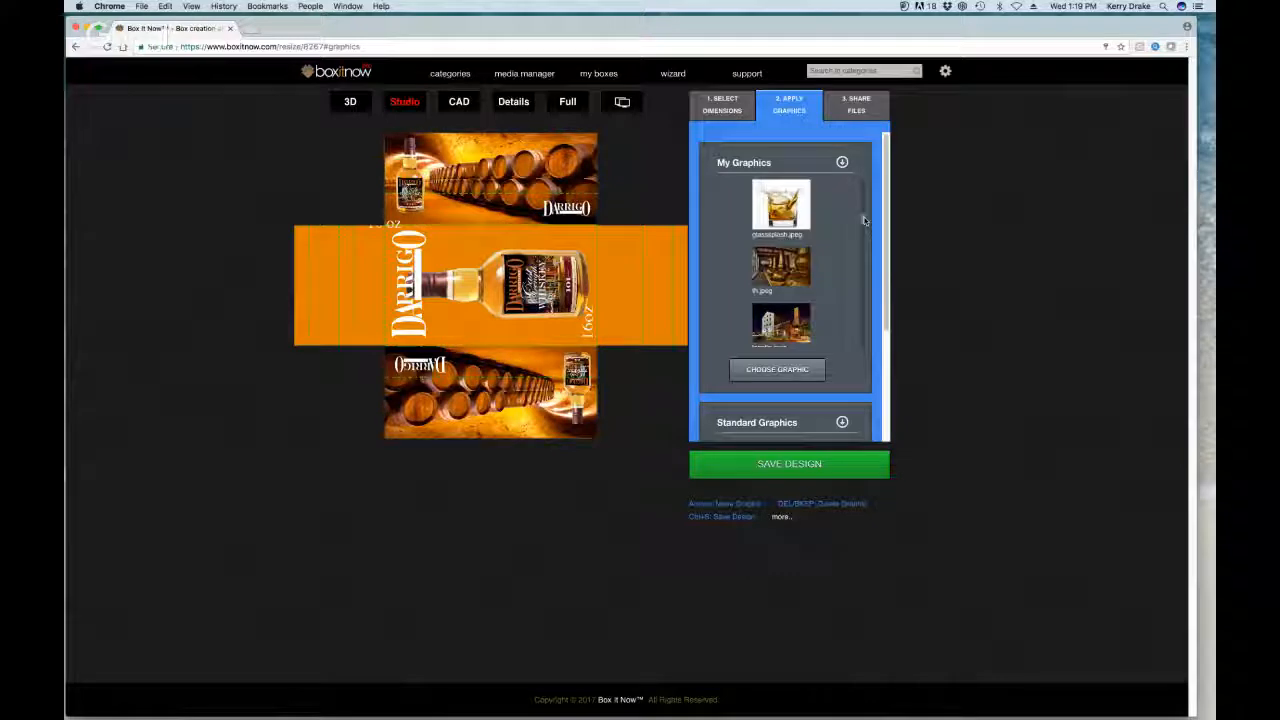
scroll(865, 219, "up", 1)
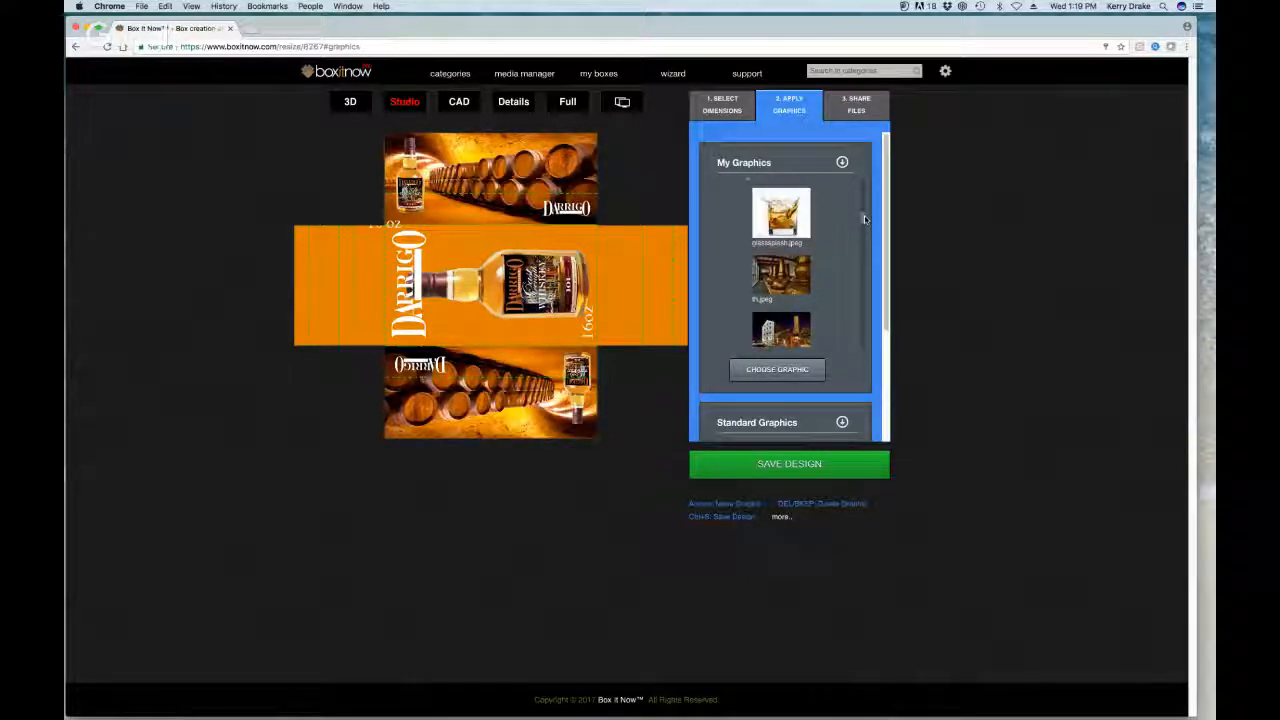
left_click_drag(795, 225, 497, 203)
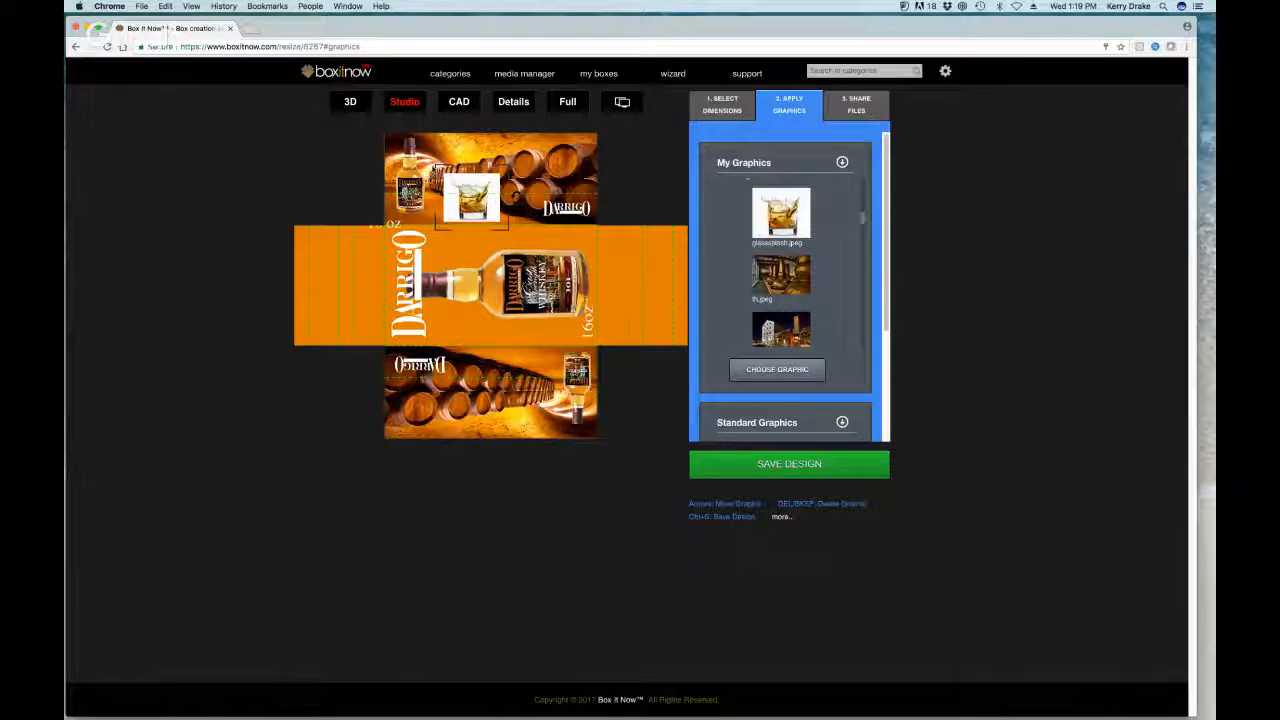
left_click_drag(438, 170, 458, 192)
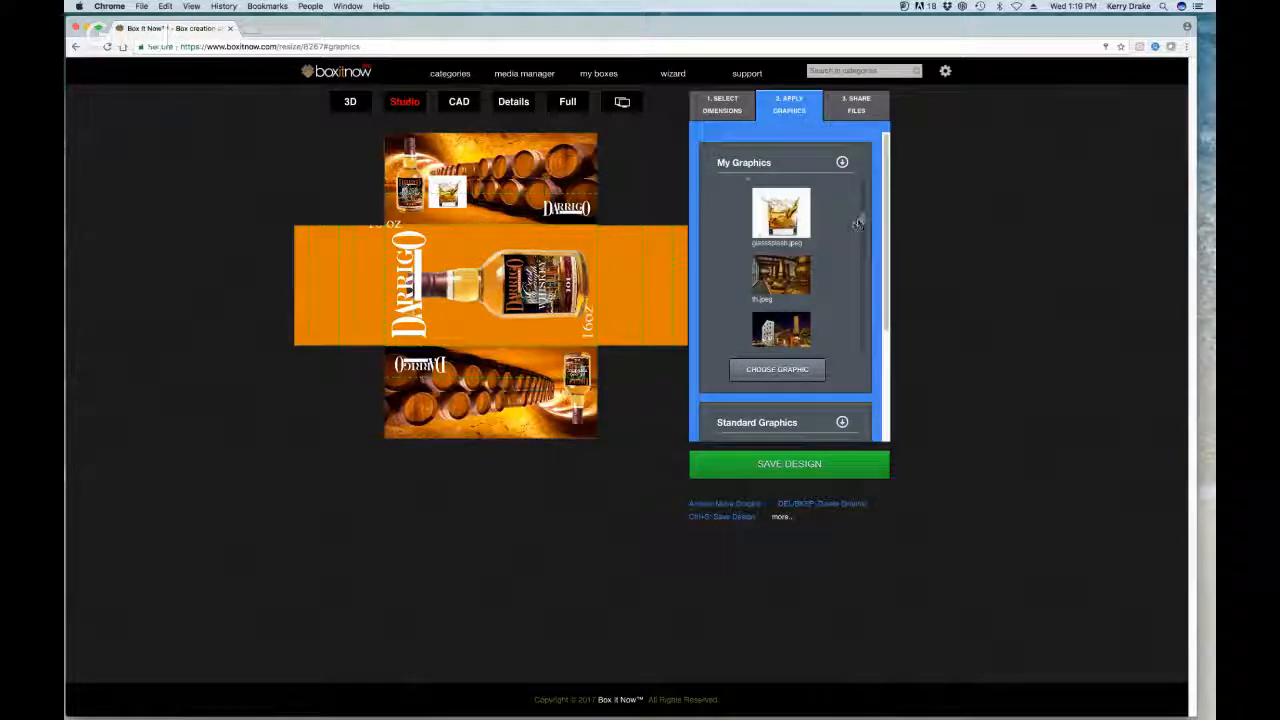
Step: Add bodycopyplace1.png beside the DARRIGO logo, then switch to the 3D preview
scroll(860, 220, "down", 3)
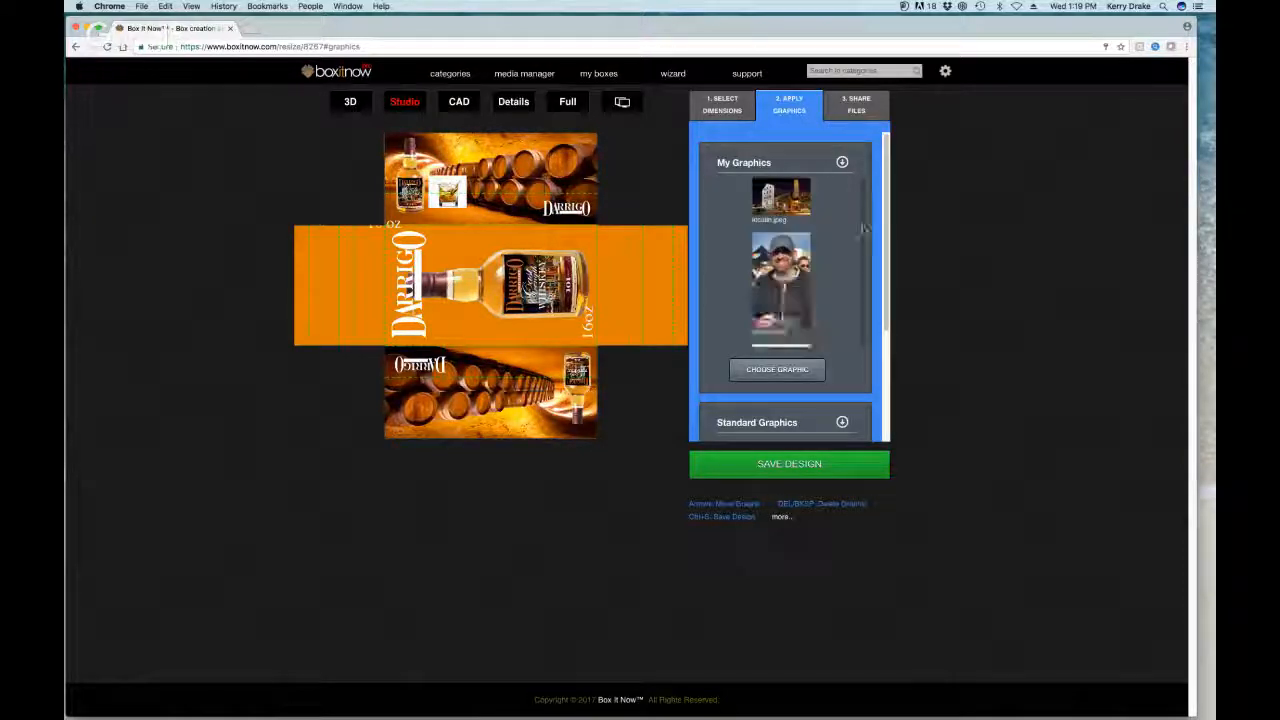
scroll(864, 230, "down", 5)
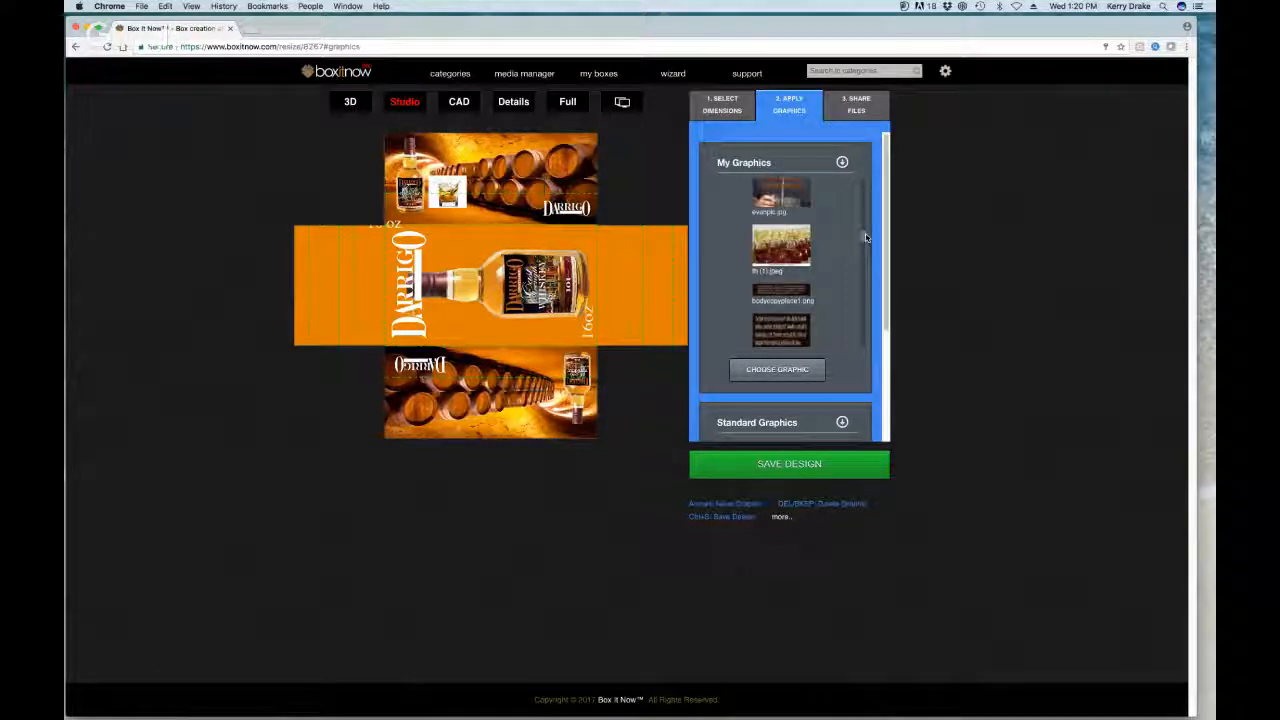
left_click_drag(866, 237, 866, 238)
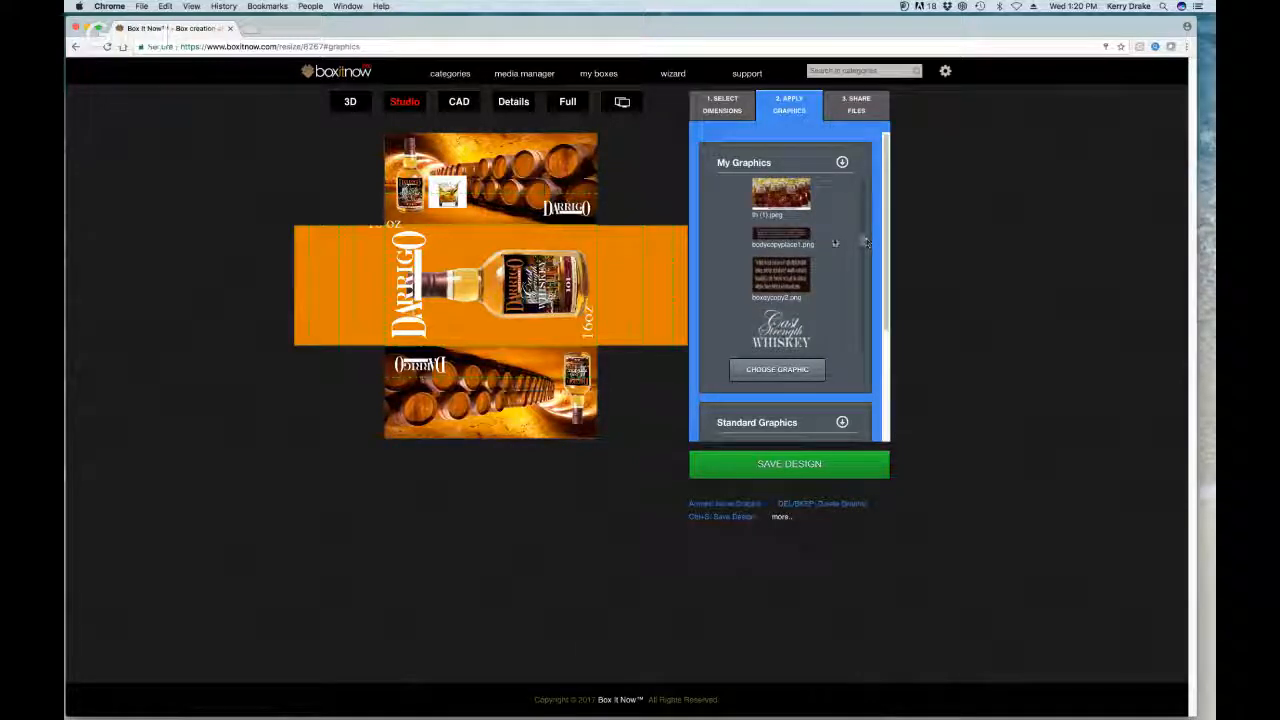
left_click_drag(788, 241, 533, 288)
left_click_drag(541, 219, 527, 209)
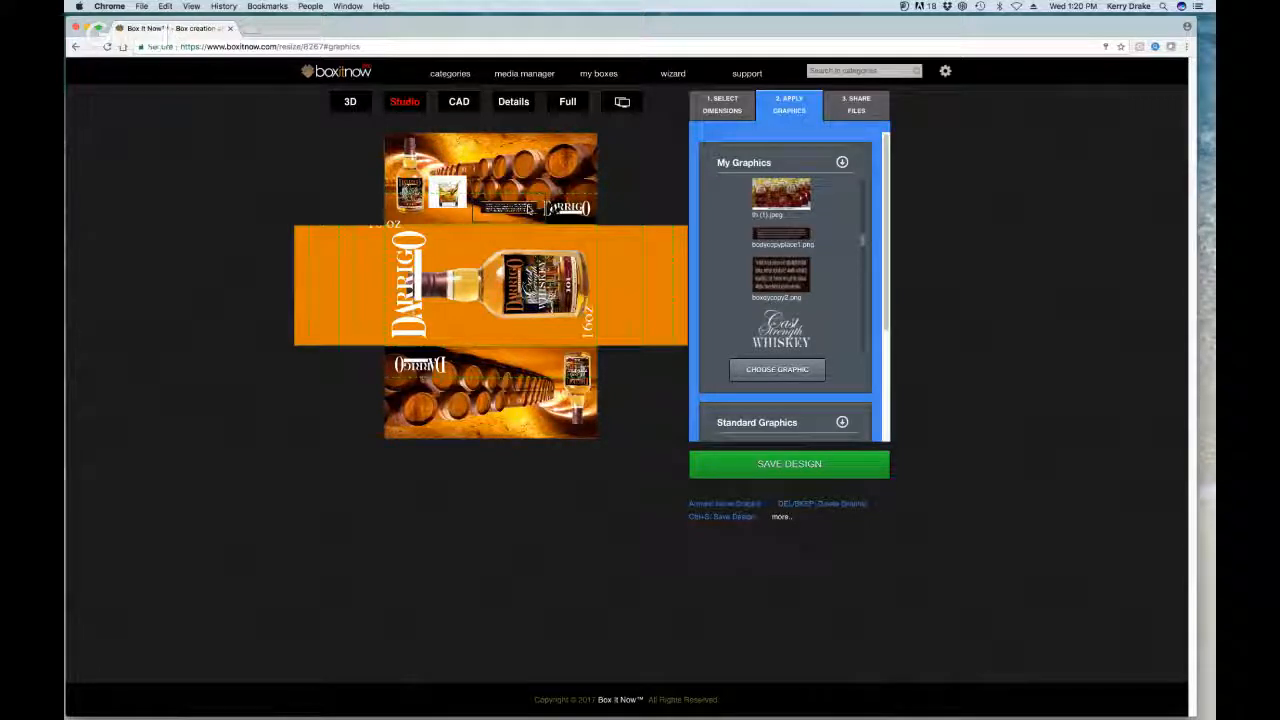
left_click(352, 103)
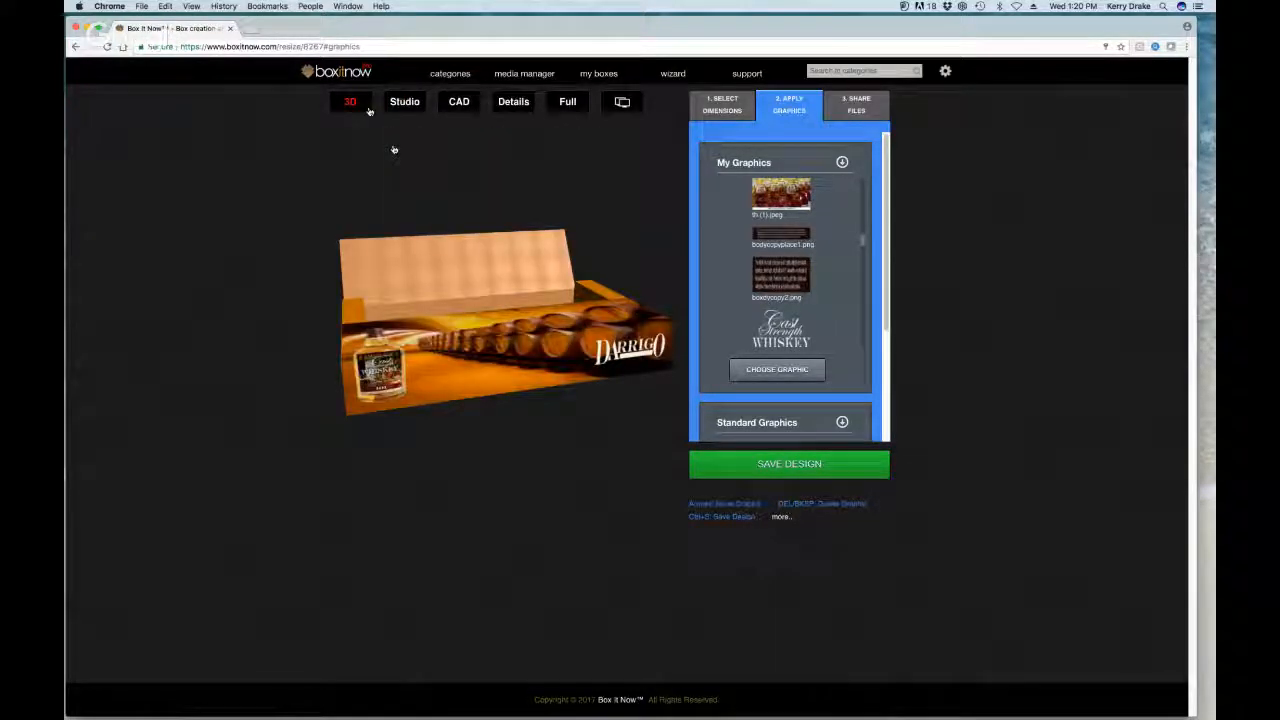
Step: Rotate the 3D box to view its top and bottle front, then go to 3. Share Files
left_click_drag(394, 149, 541, 268)
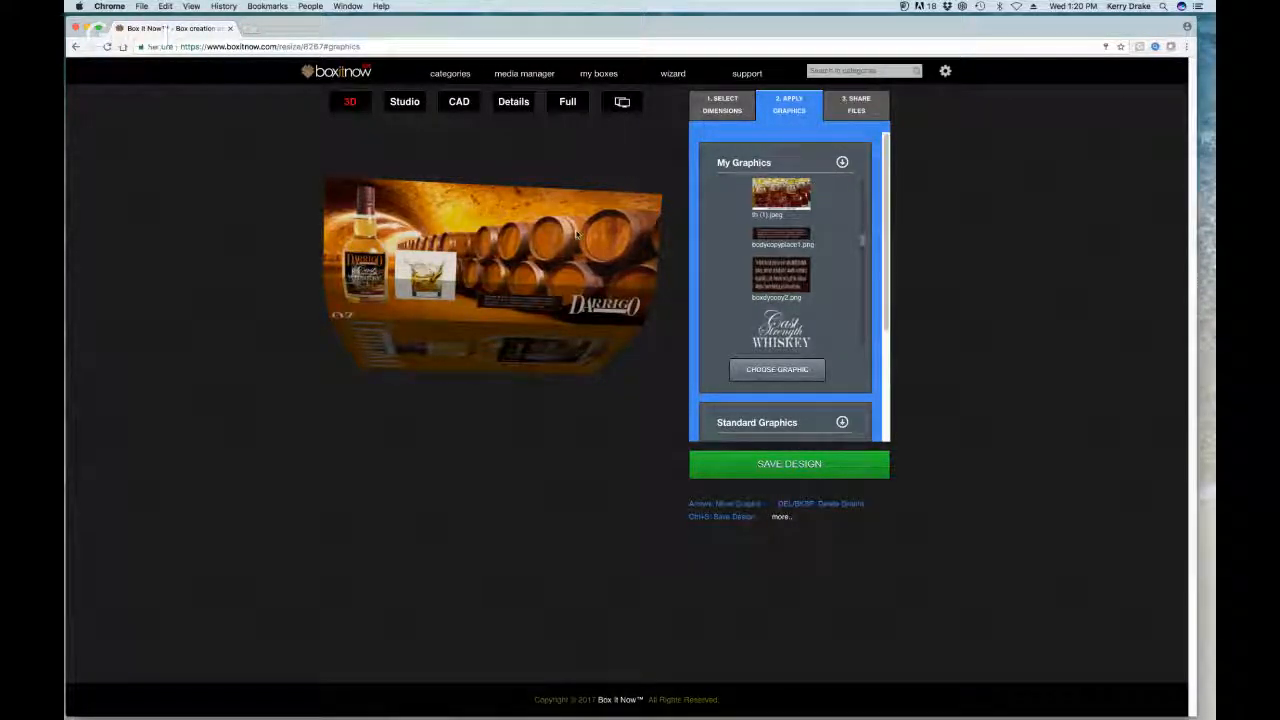
left_click_drag(576, 238, 615, 208)
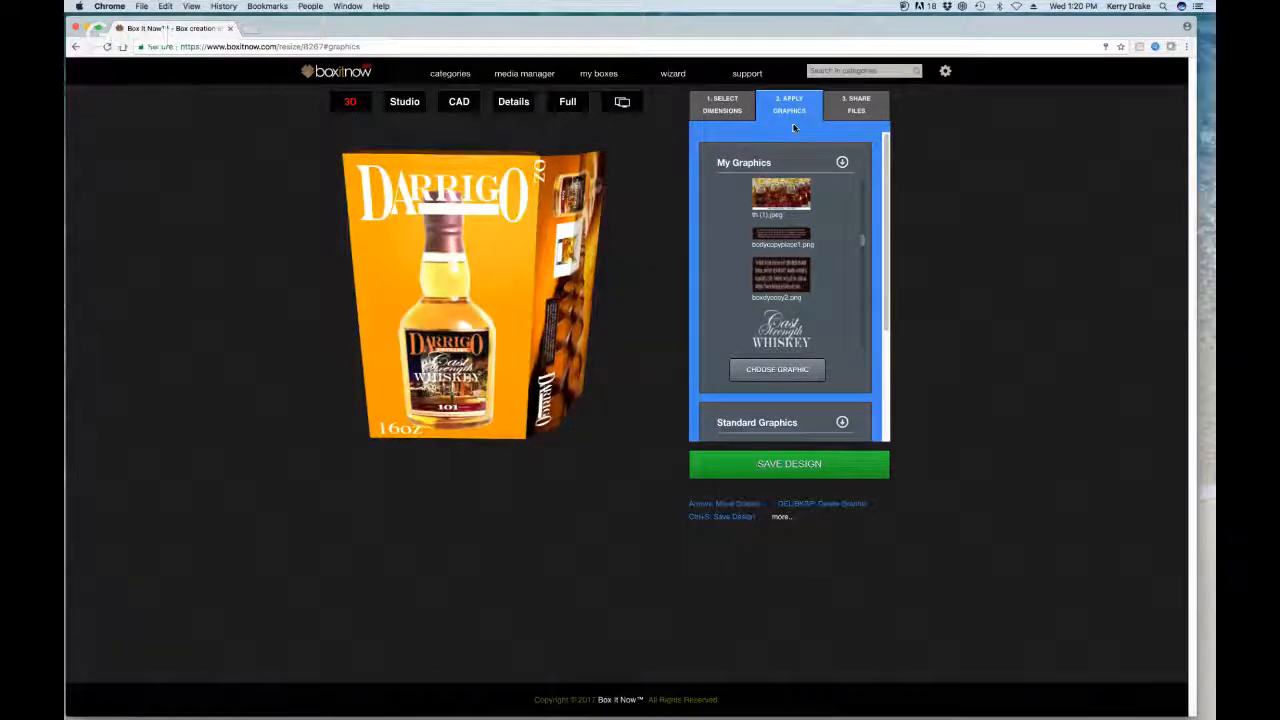
left_click(852, 108)
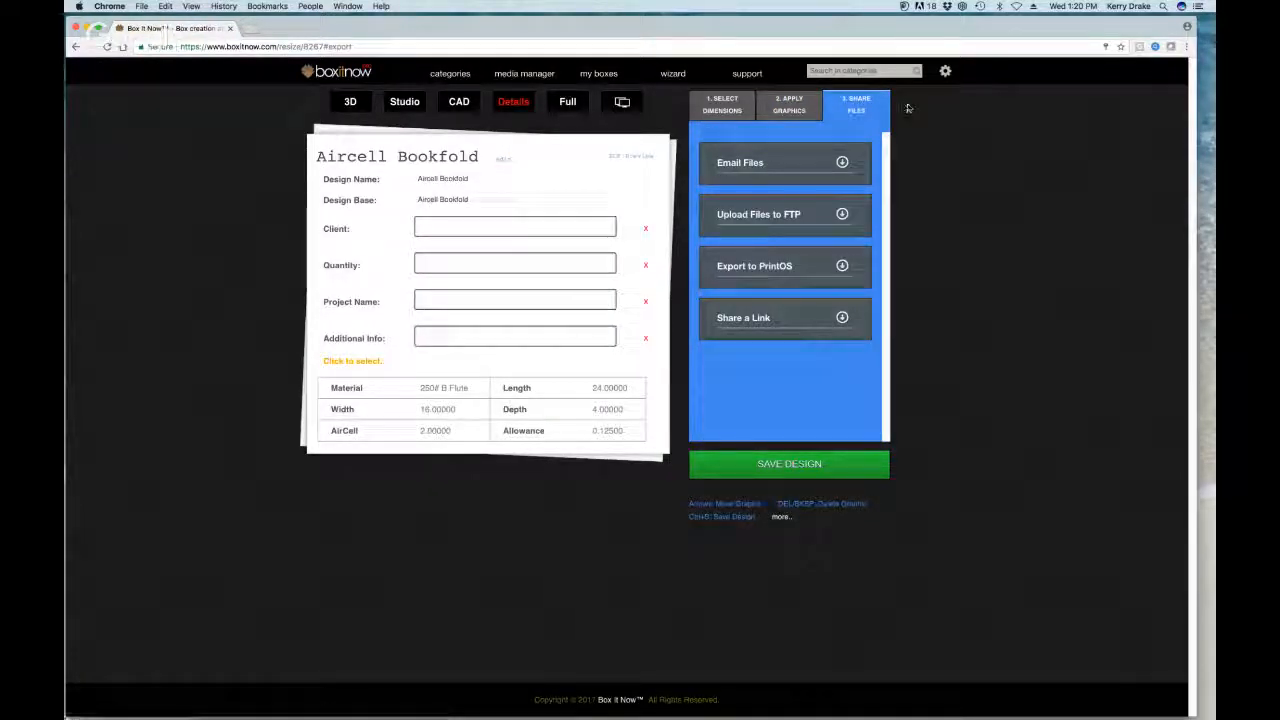
Step: Look through the Email Files options and the exported file types list, then restore the 3D preview
left_click(842, 163)
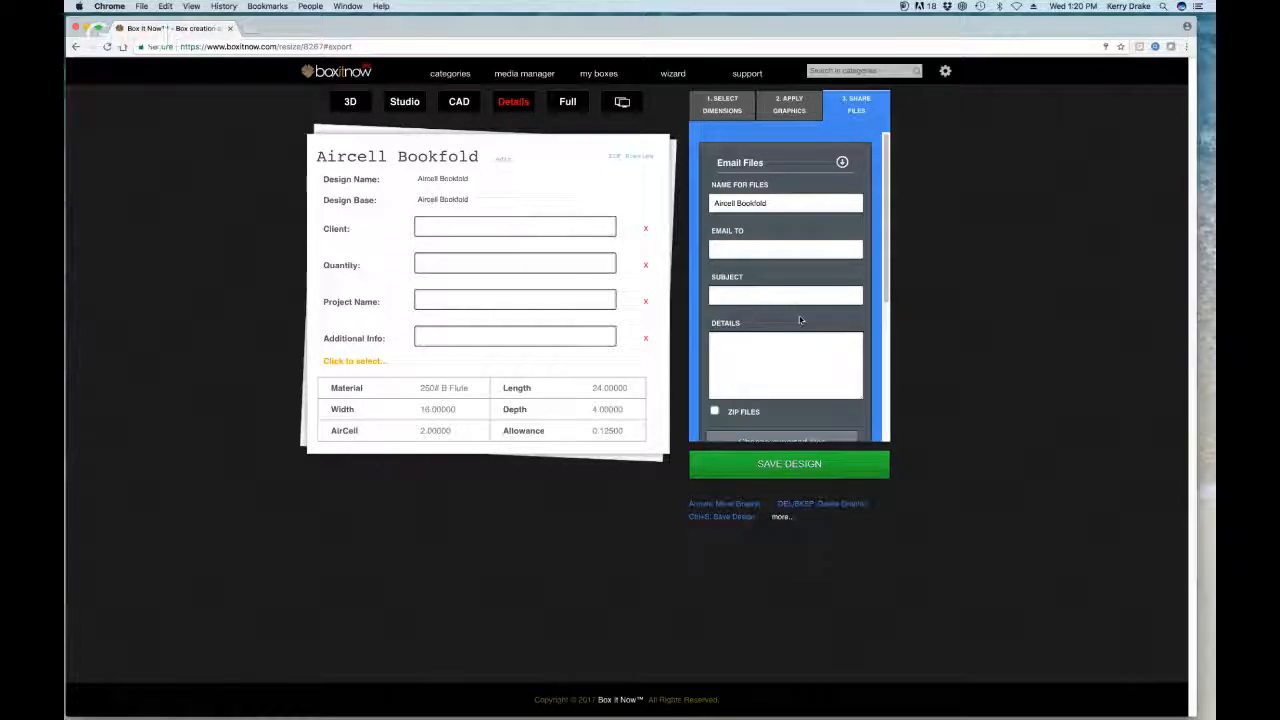
scroll(799, 280, "down", 2)
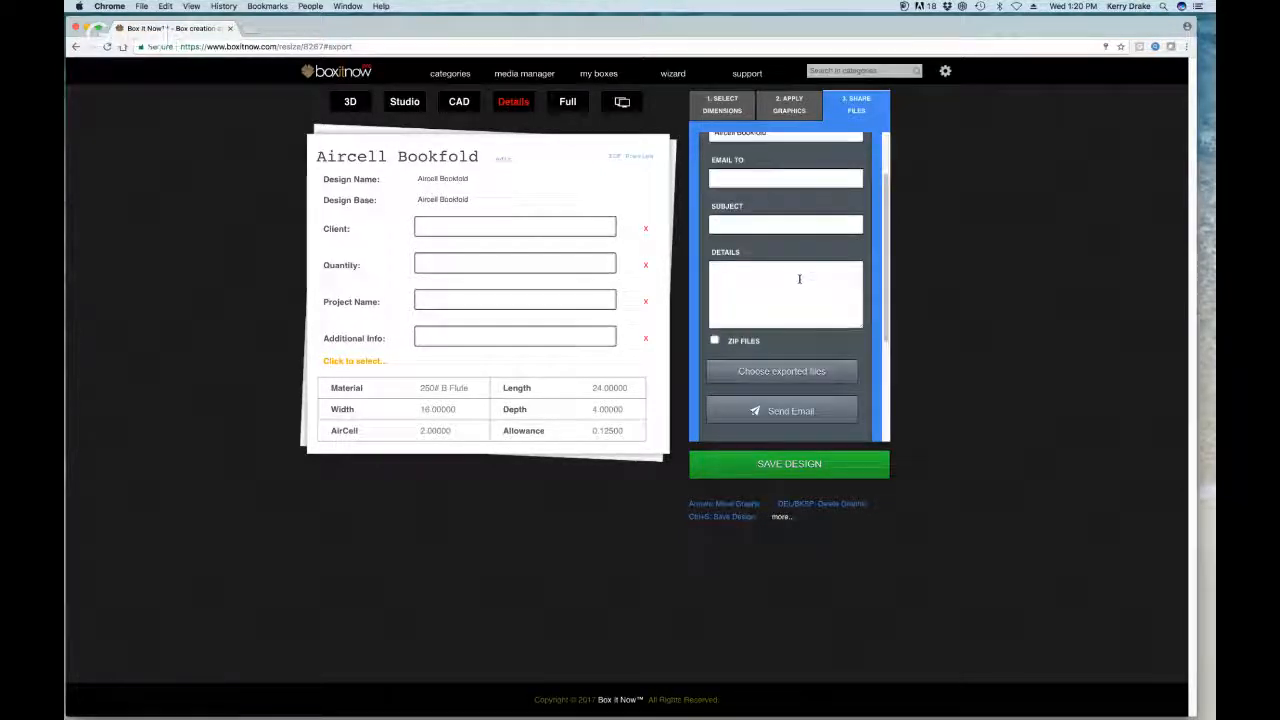
left_click(774, 376)
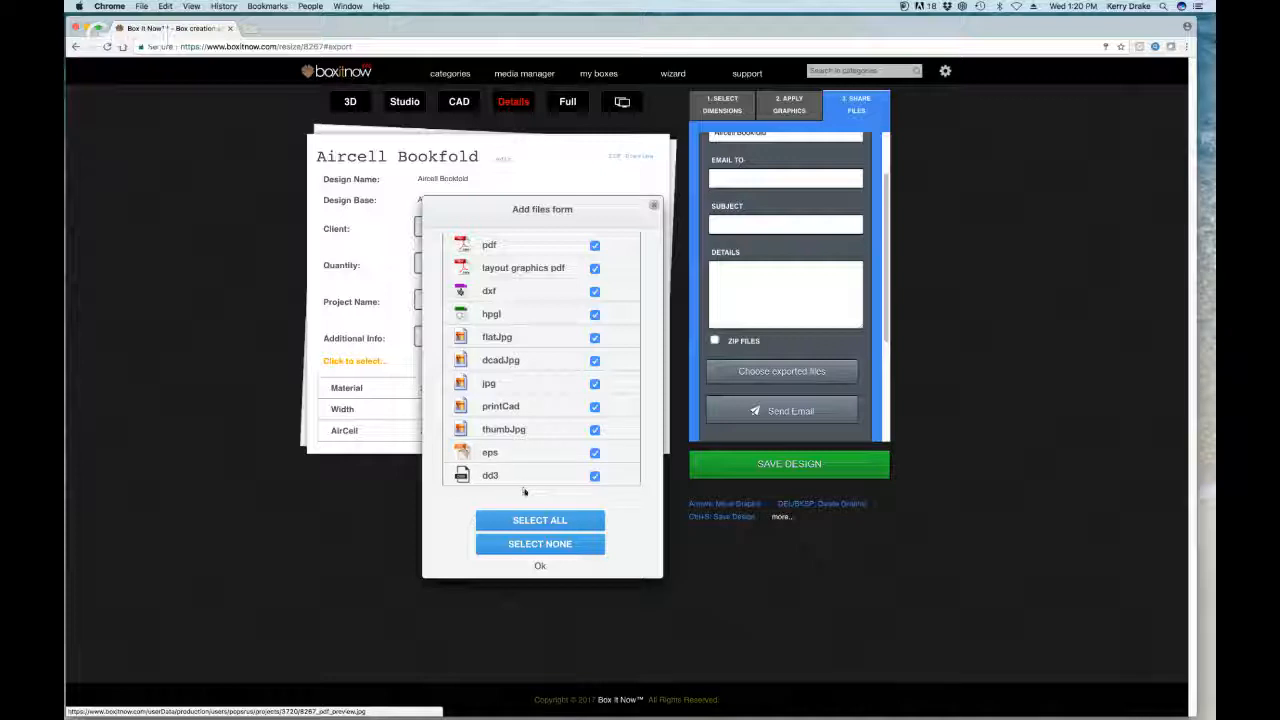
left_click(540, 567)
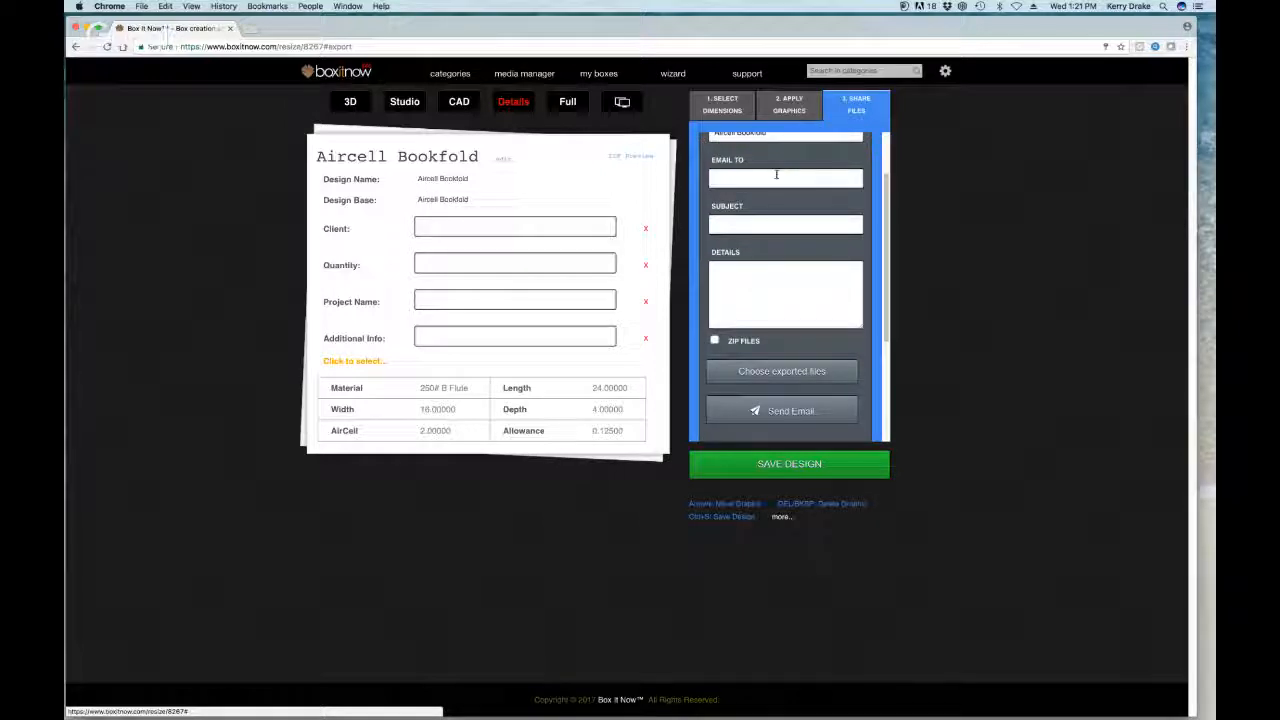
scroll(880, 187, "up", 3)
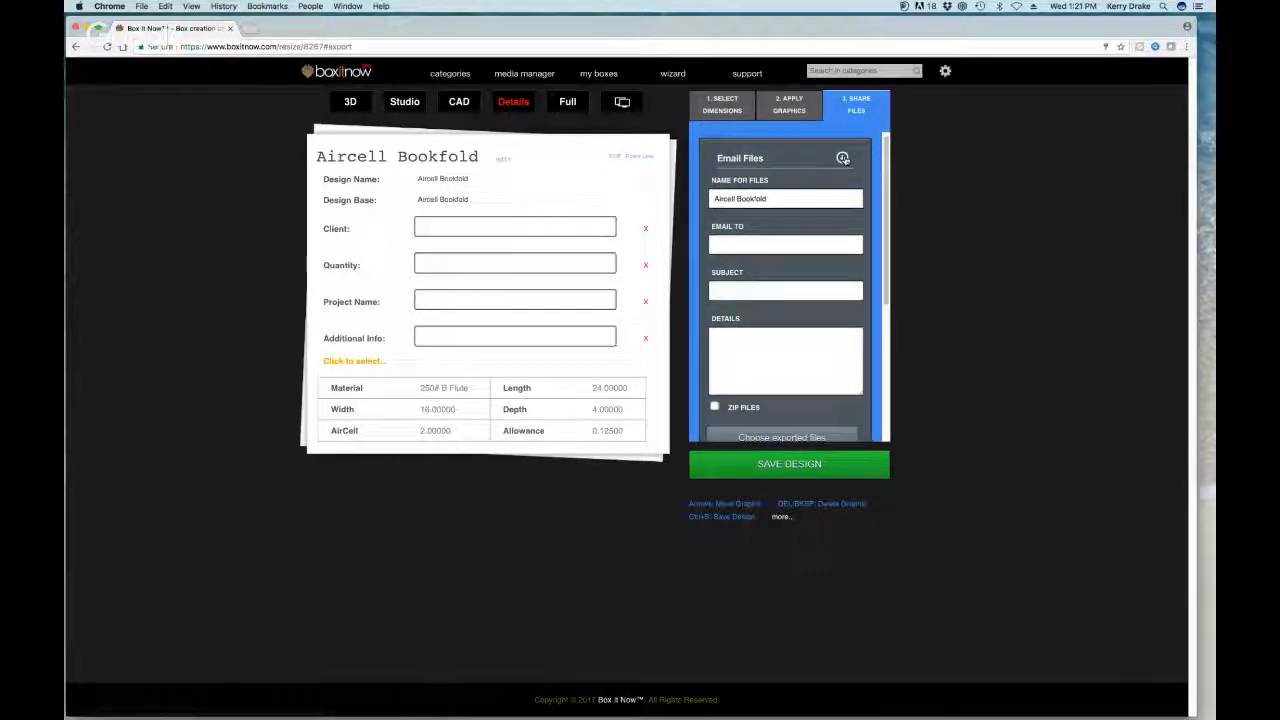
left_click(843, 158)
left_click(347, 102)
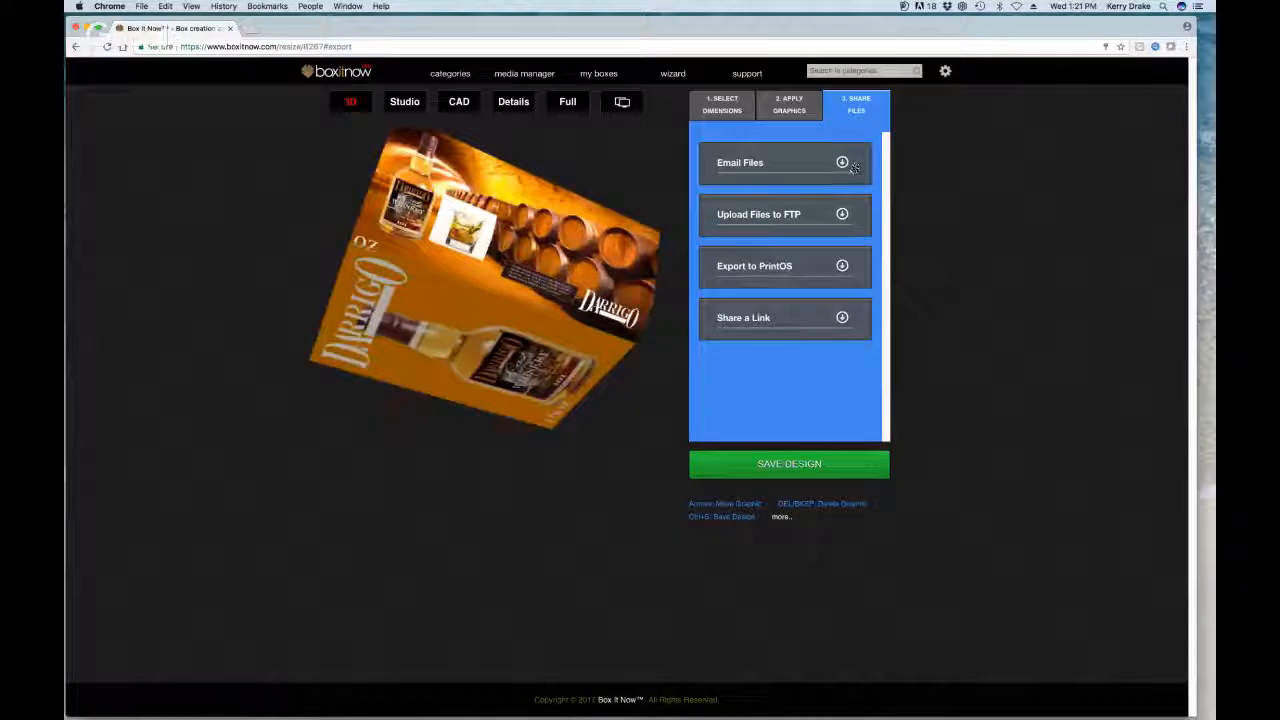
Step: Share the design link to the recipient's e-mail address, then turn the 3D preview slightly
left_click(844, 316)
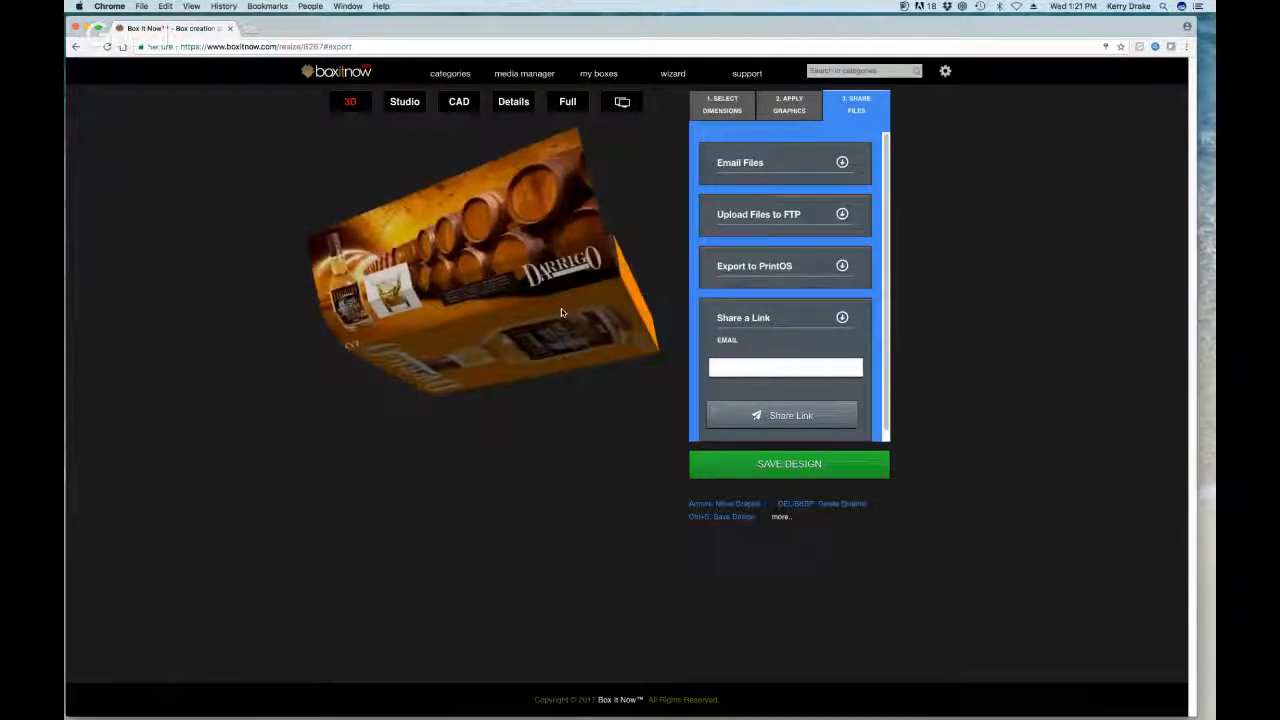
left_click(758, 364)
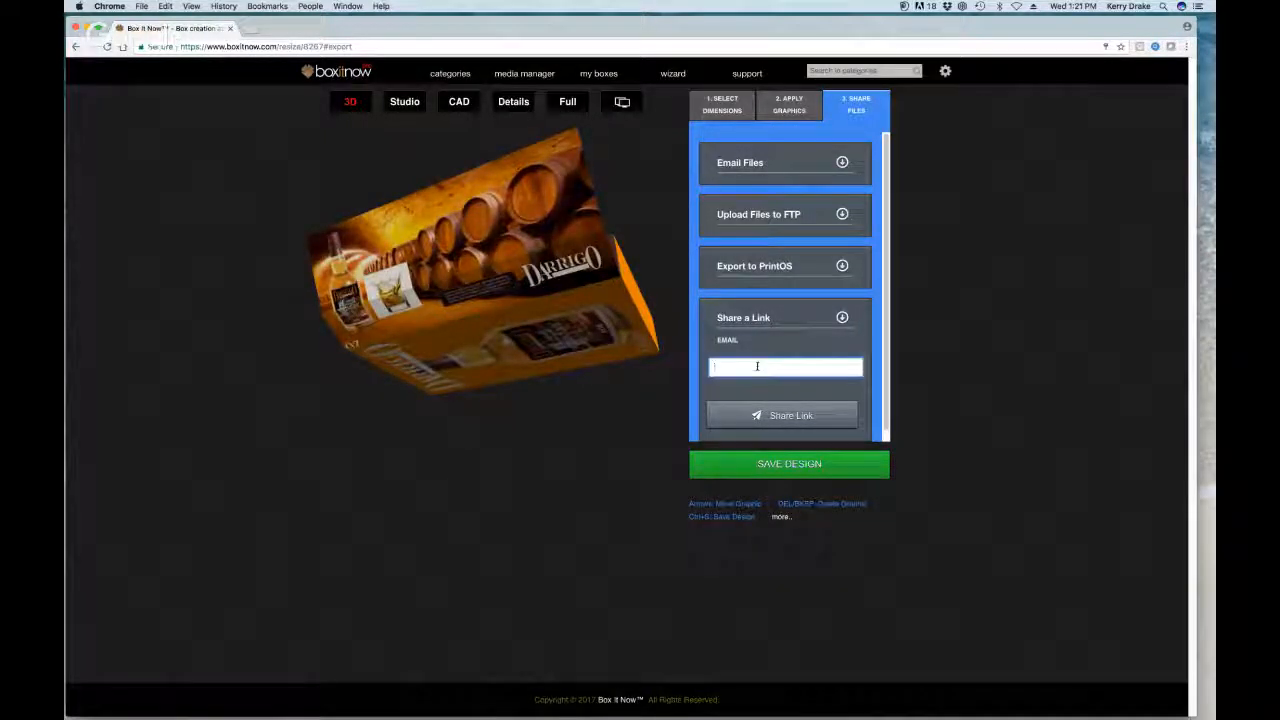
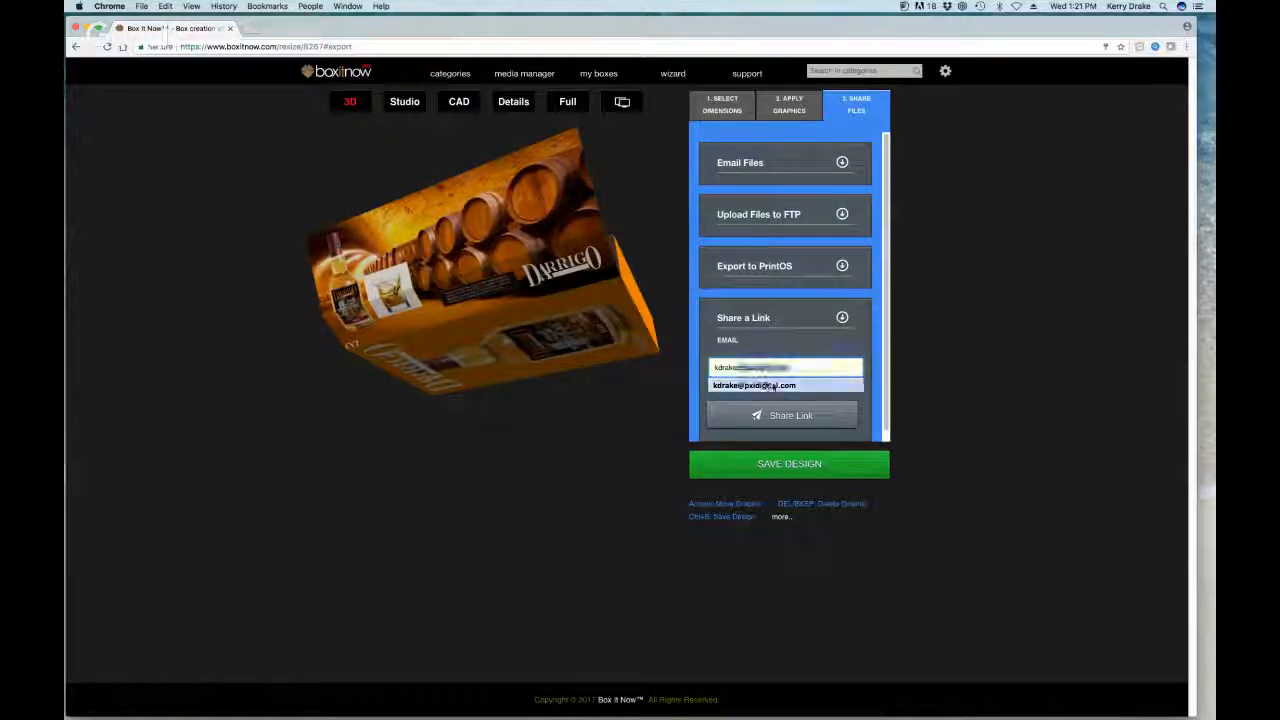
left_click(770, 385)
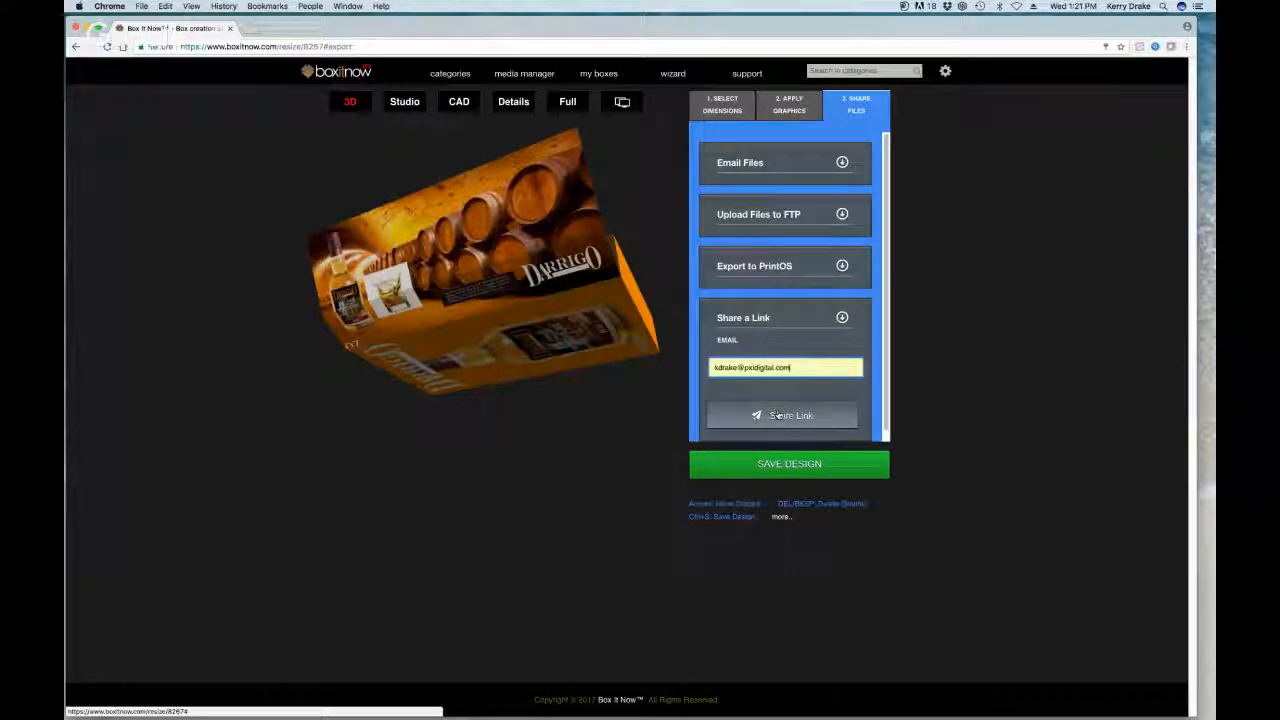
left_click(778, 414)
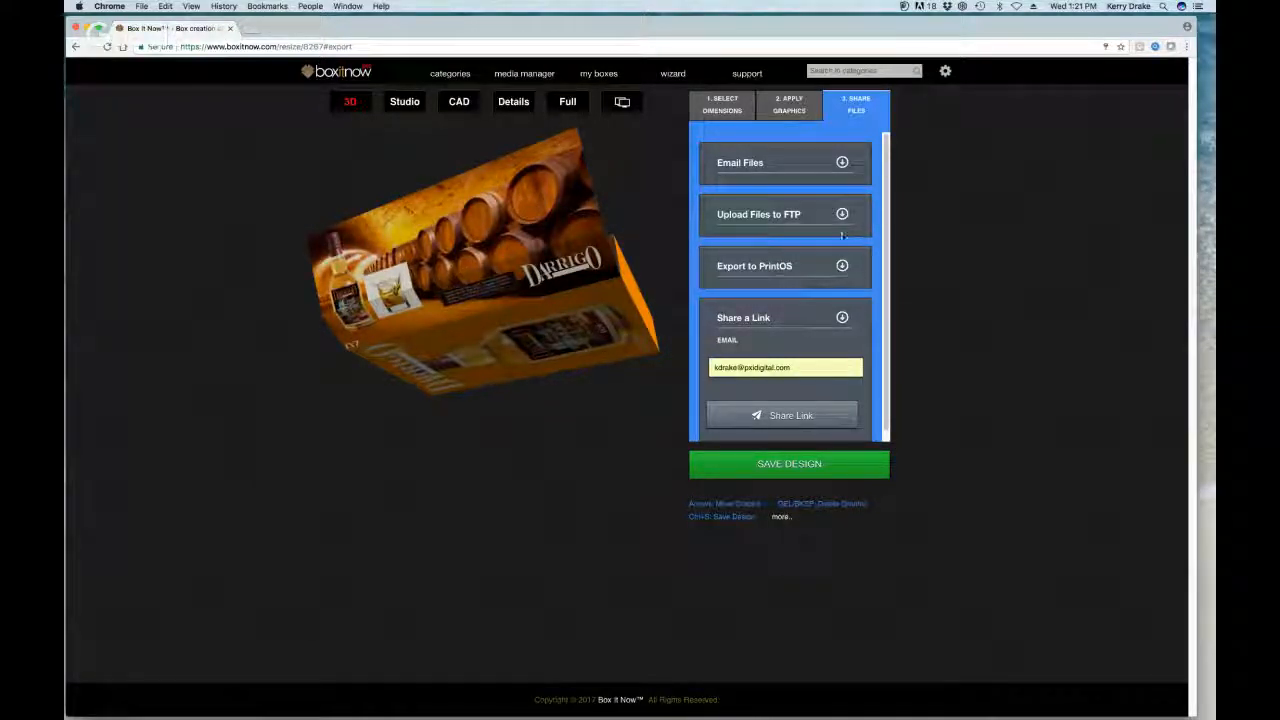
left_click_drag(575, 262, 596, 235)
scroll(592, 248, "up", 10)
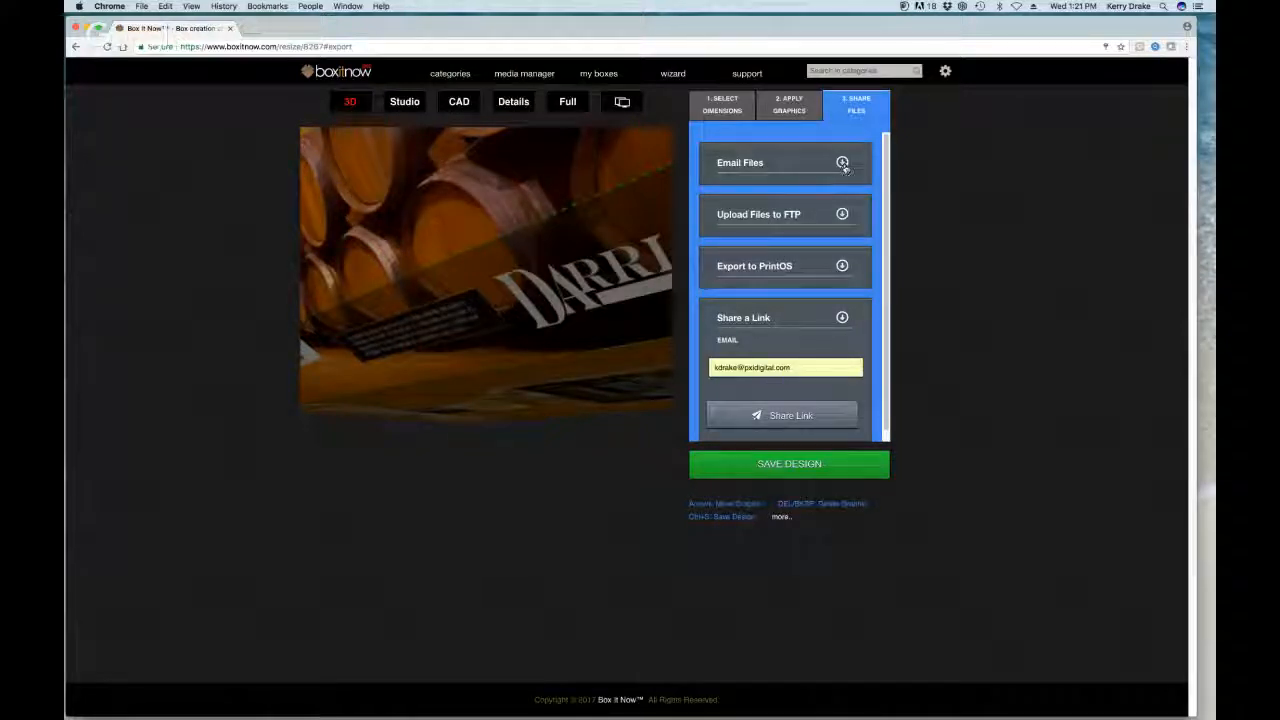
Step: Uncheck Show Scores in Color Settings on the Apply Graphics step and preview in 3D
left_click(818, 117)
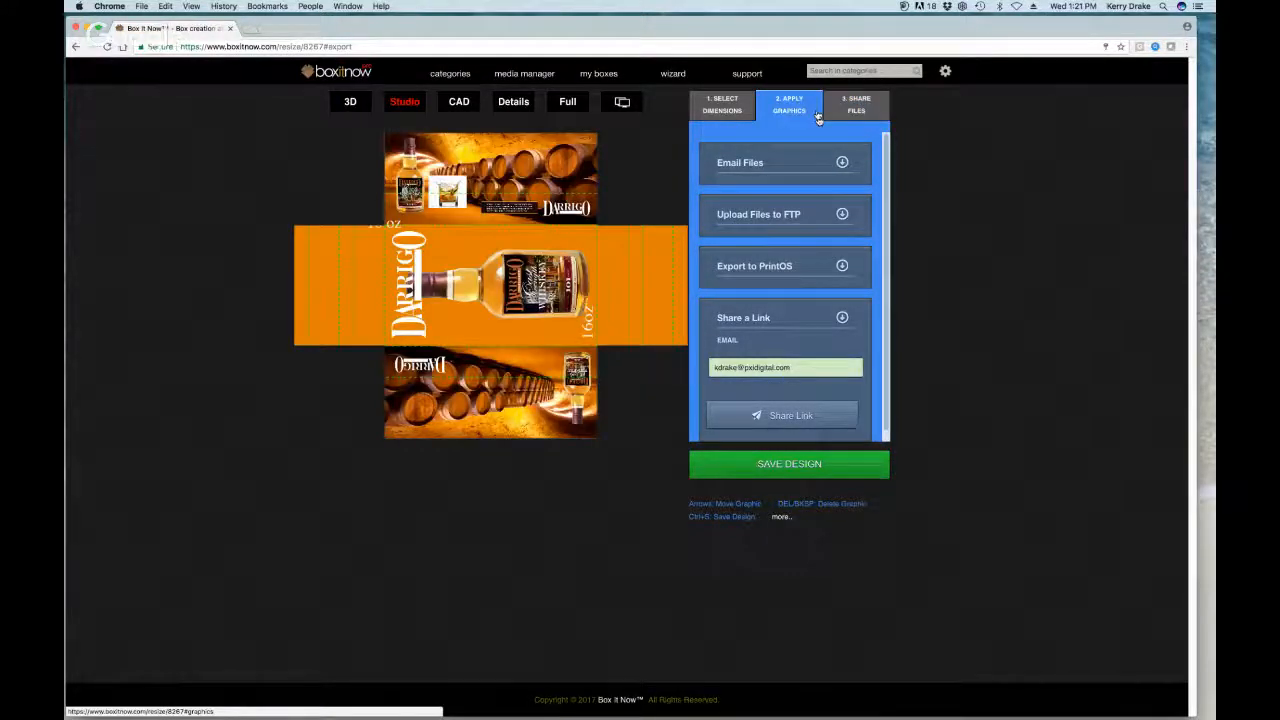
left_click(843, 166)
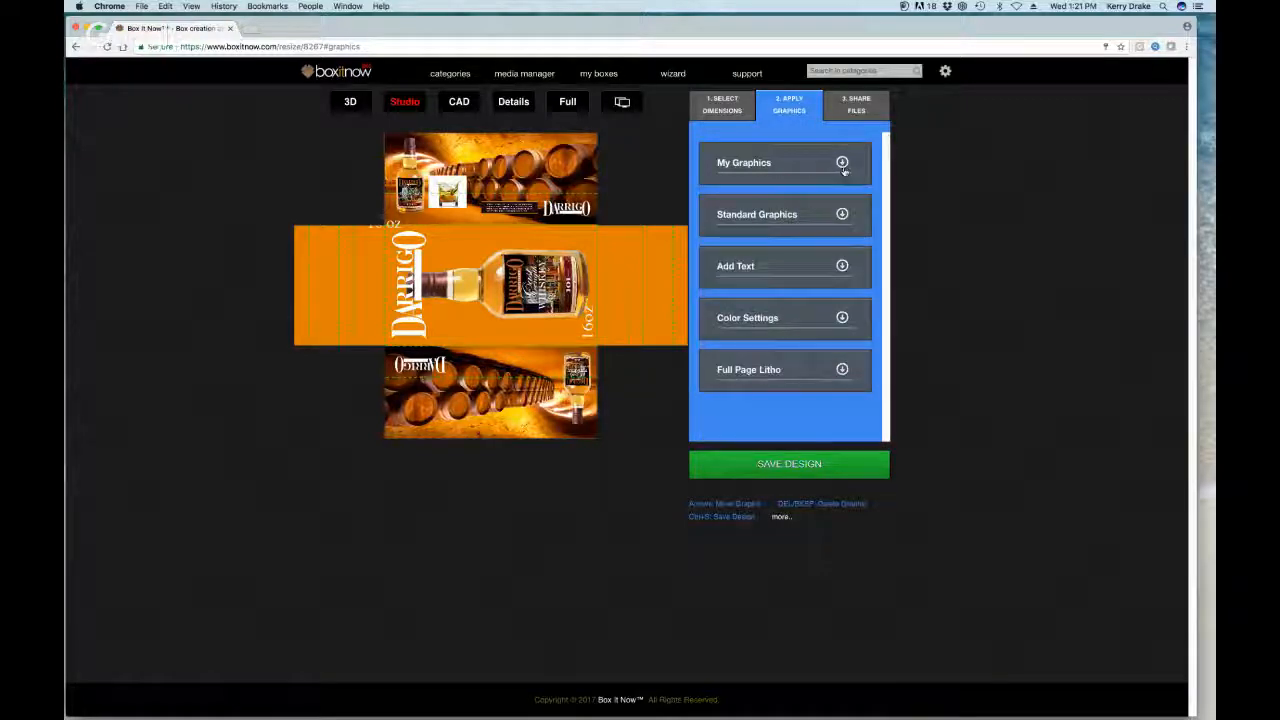
left_click(843, 318)
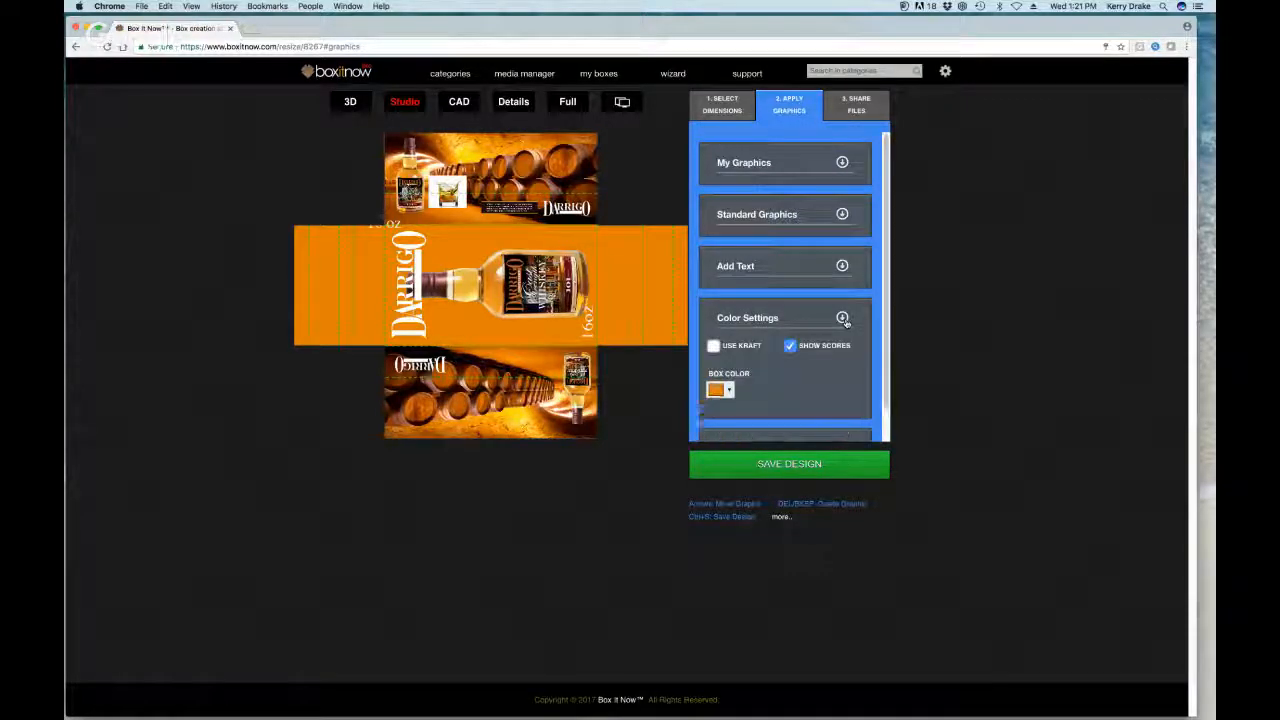
left_click(790, 346)
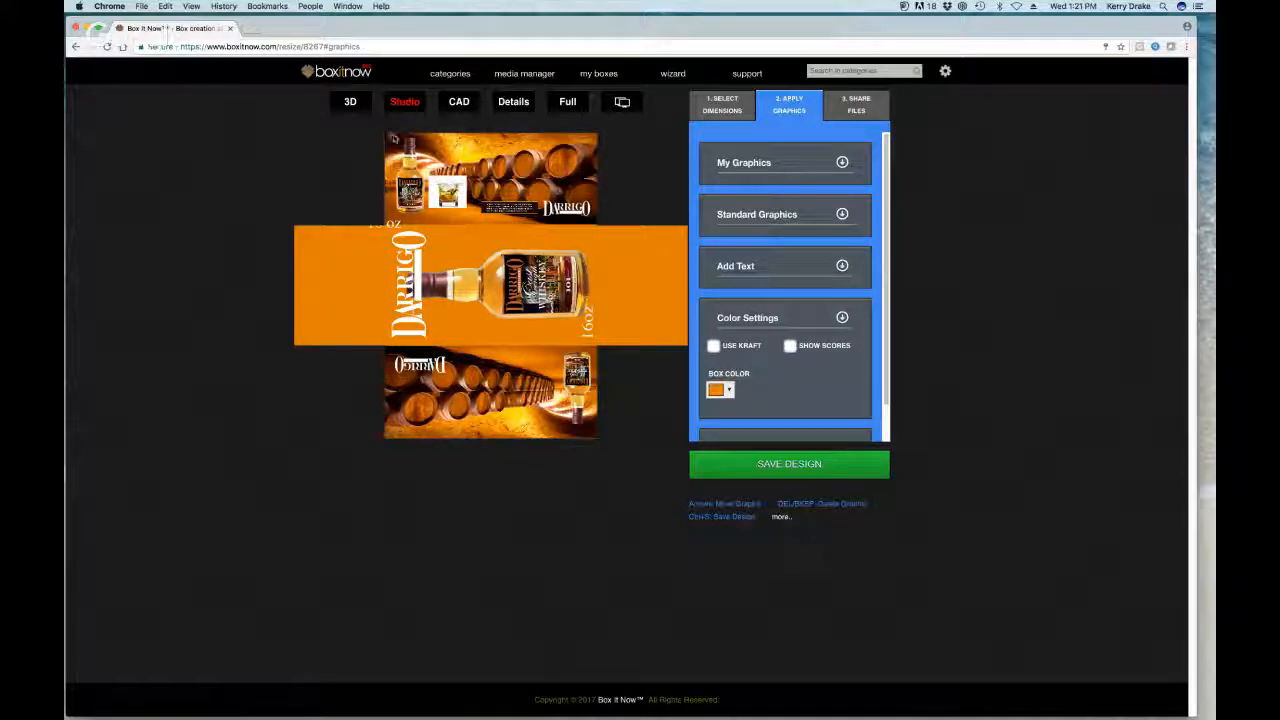
left_click(351, 102)
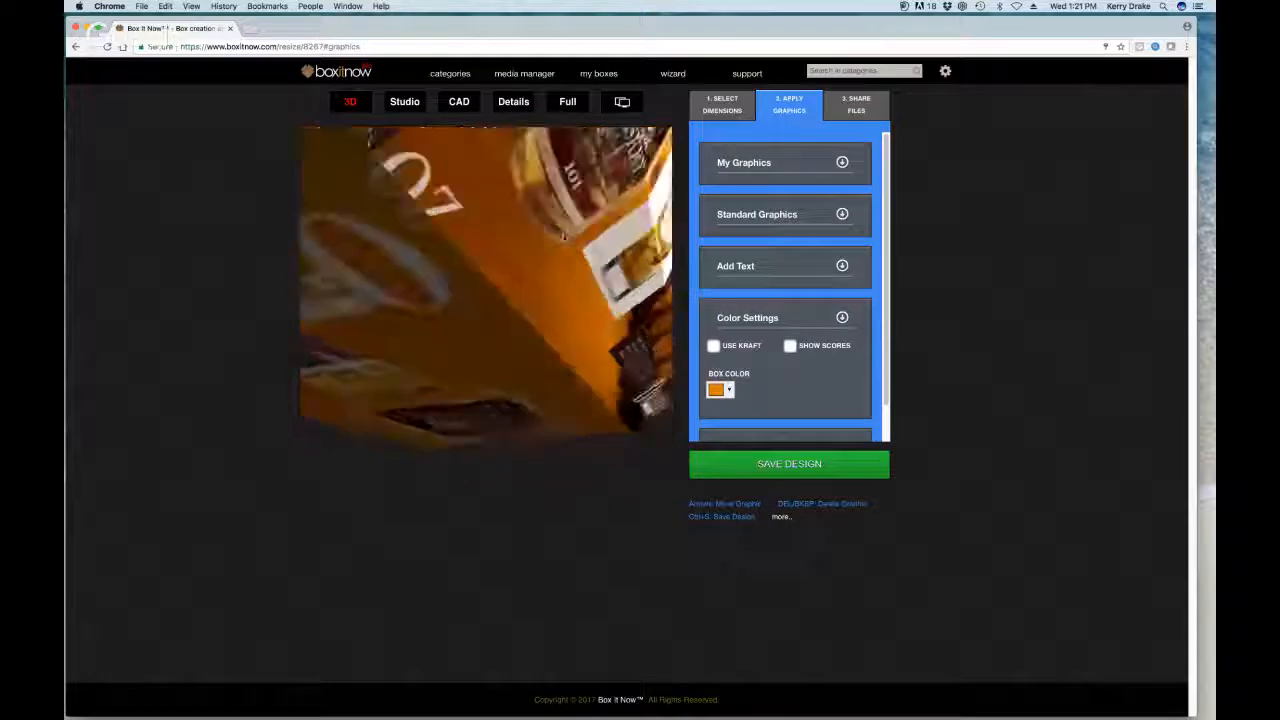
Step: Shift the 16 oz text right along the top edge, shrink it, and check in 3D
left_click(404, 101)
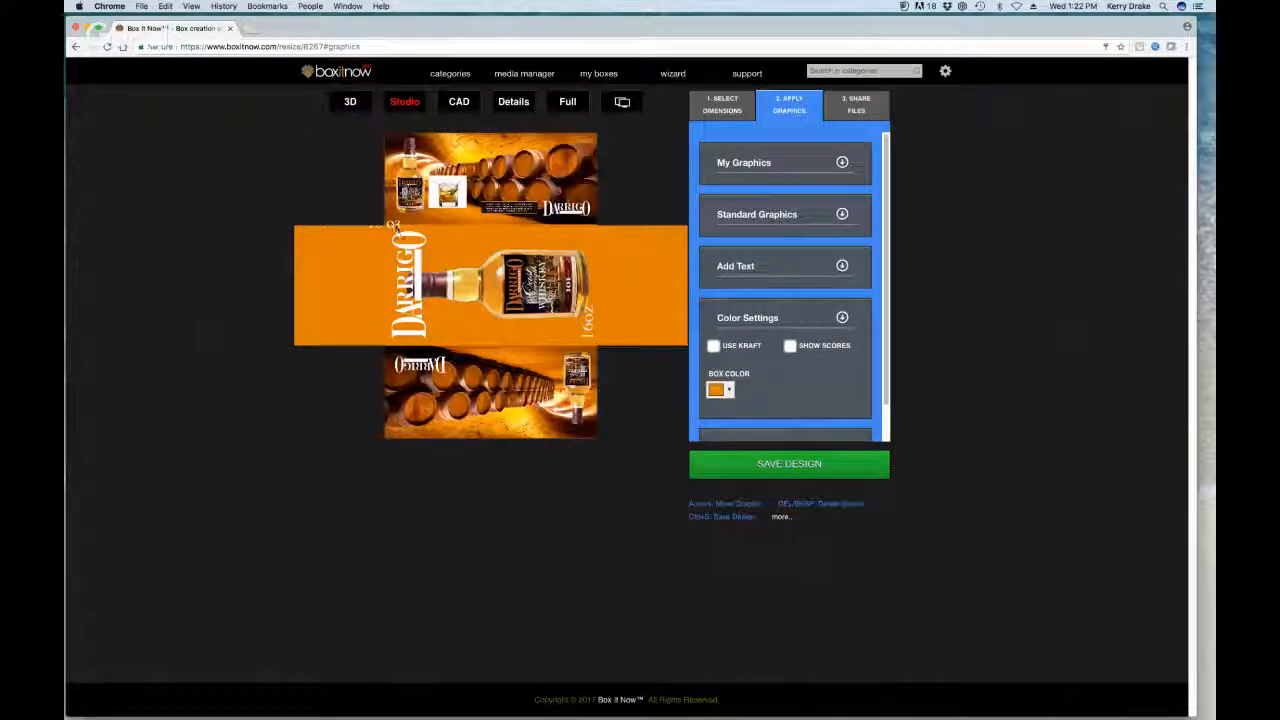
left_click(414, 226)
left_click_drag(414, 227, 455, 220)
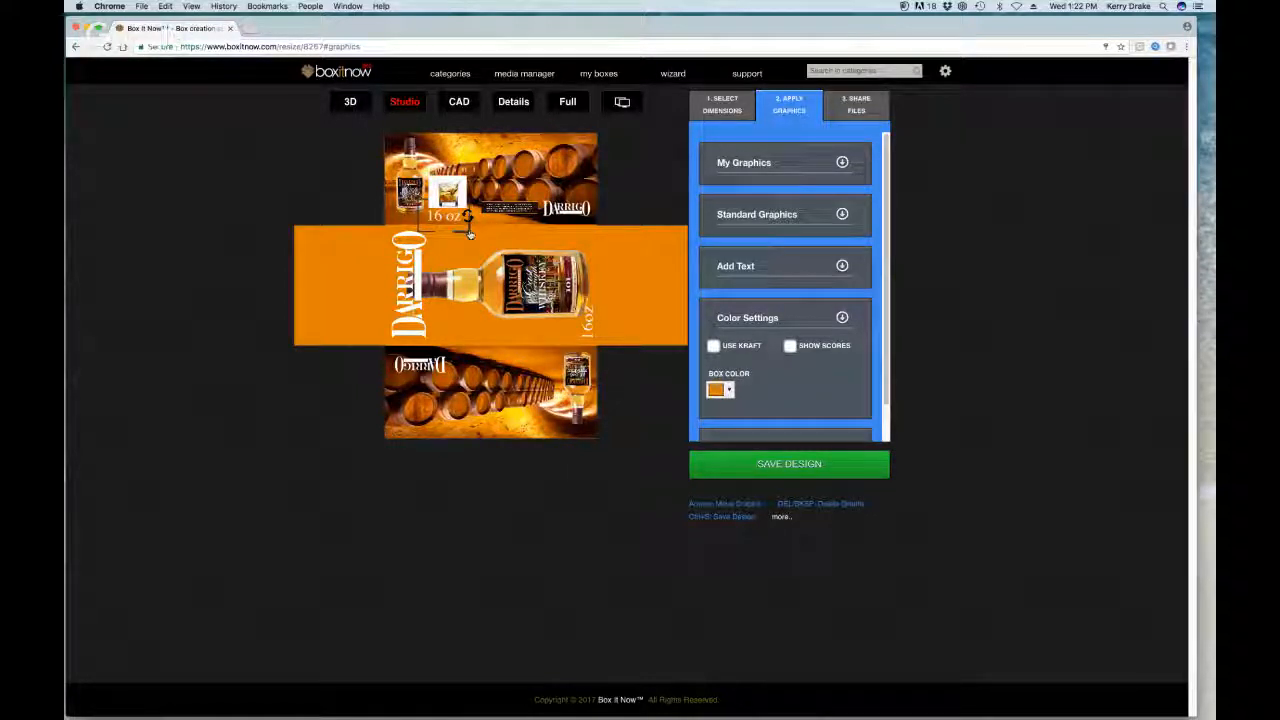
left_click_drag(470, 234, 410, 220)
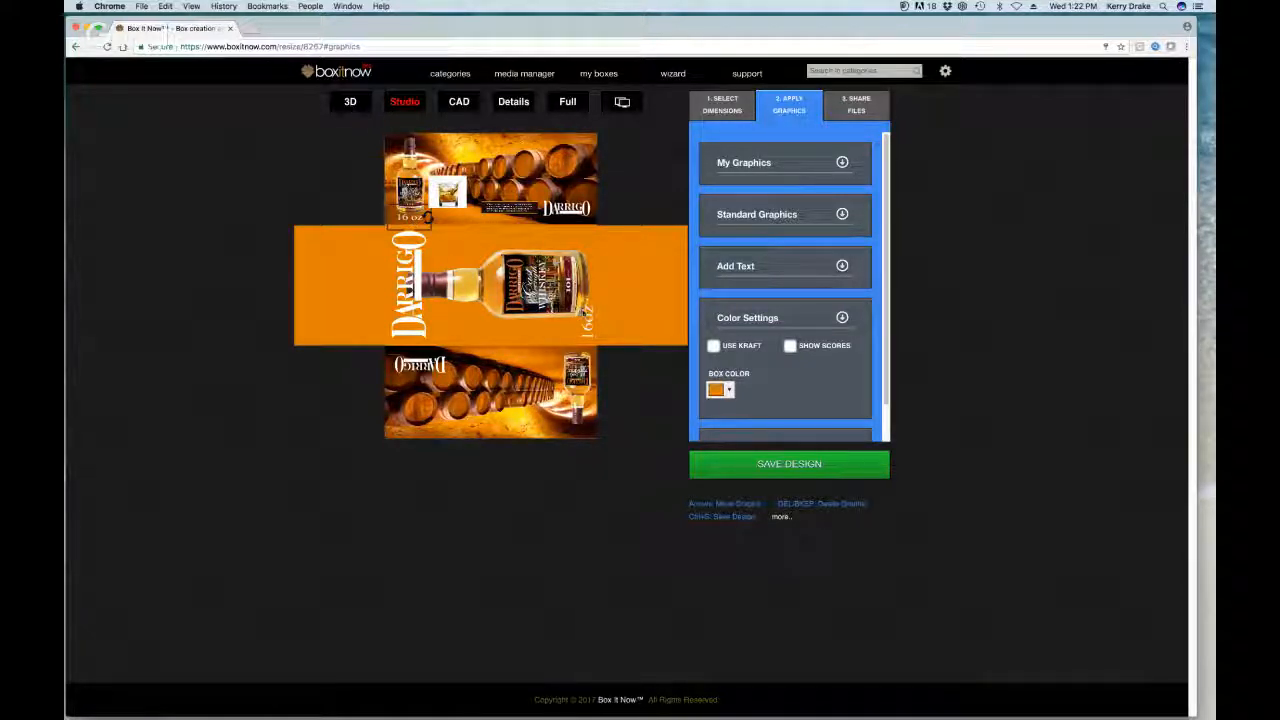
left_click(346, 101)
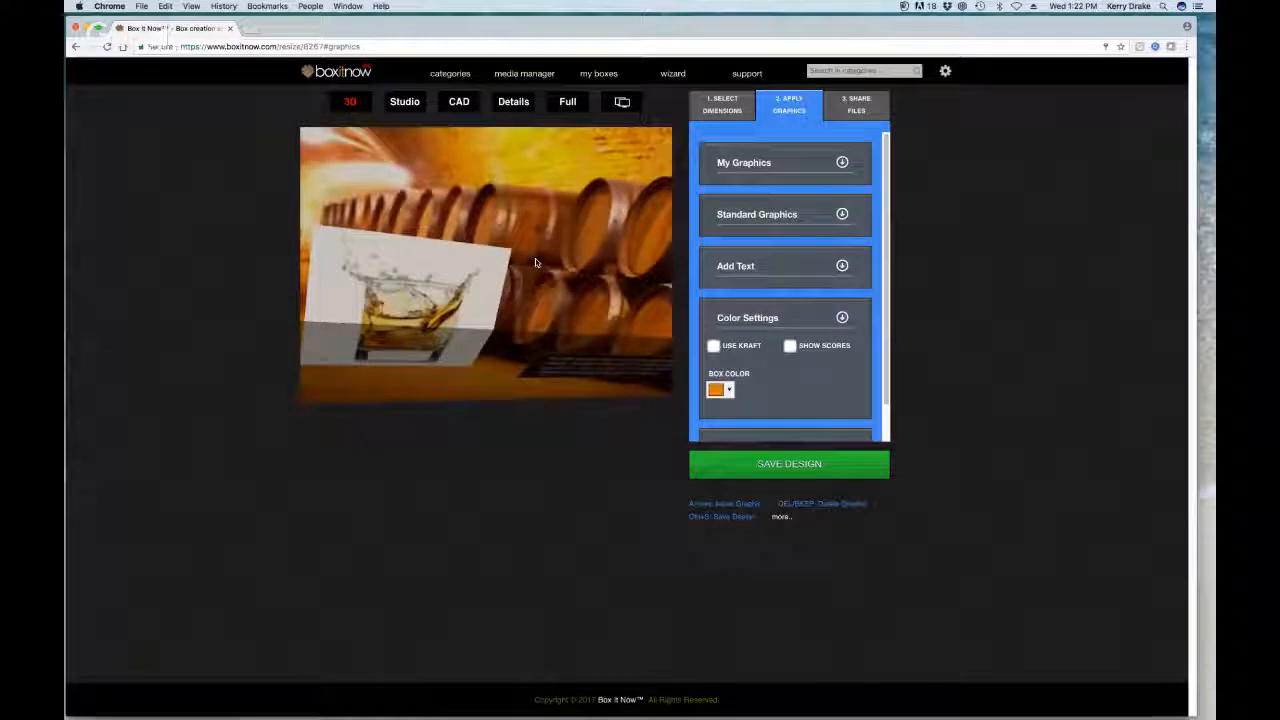
Step: Re-save the design, then share its link to the entered e-mail from 3. Share Files
left_click(405, 103)
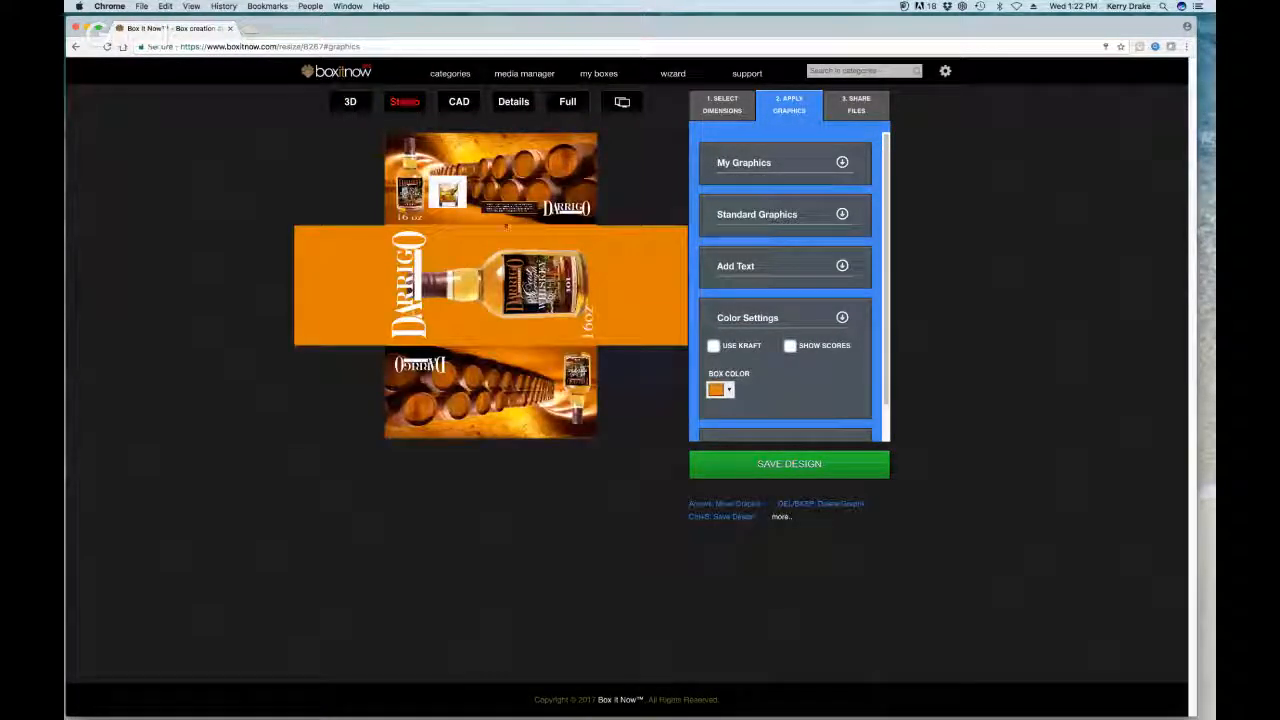
left_click(352, 103)
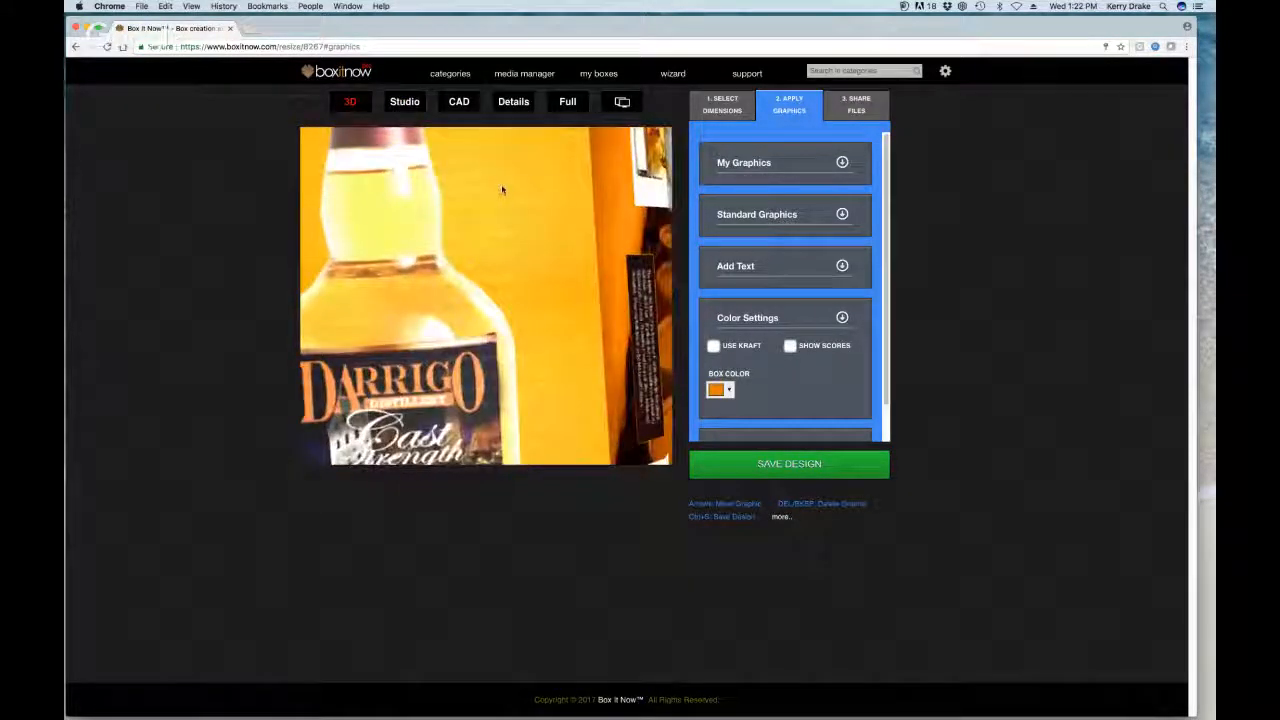
left_click(843, 319)
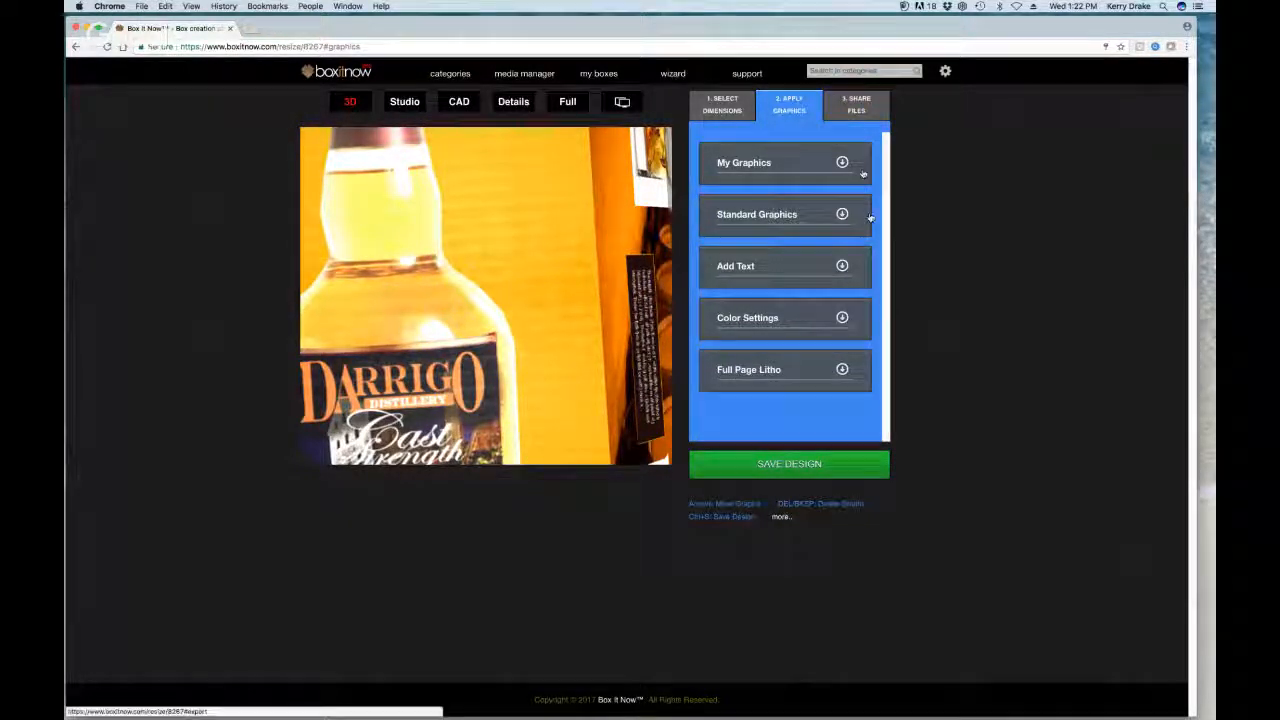
left_click(780, 465)
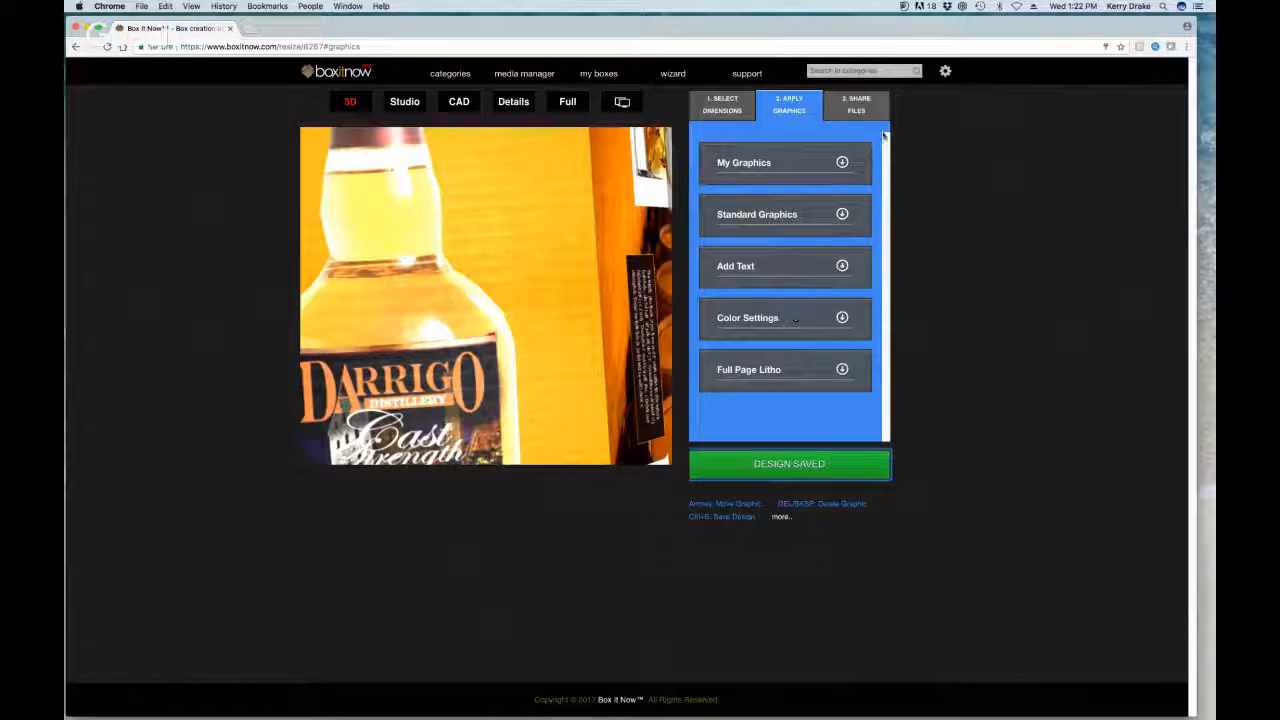
left_click(856, 104)
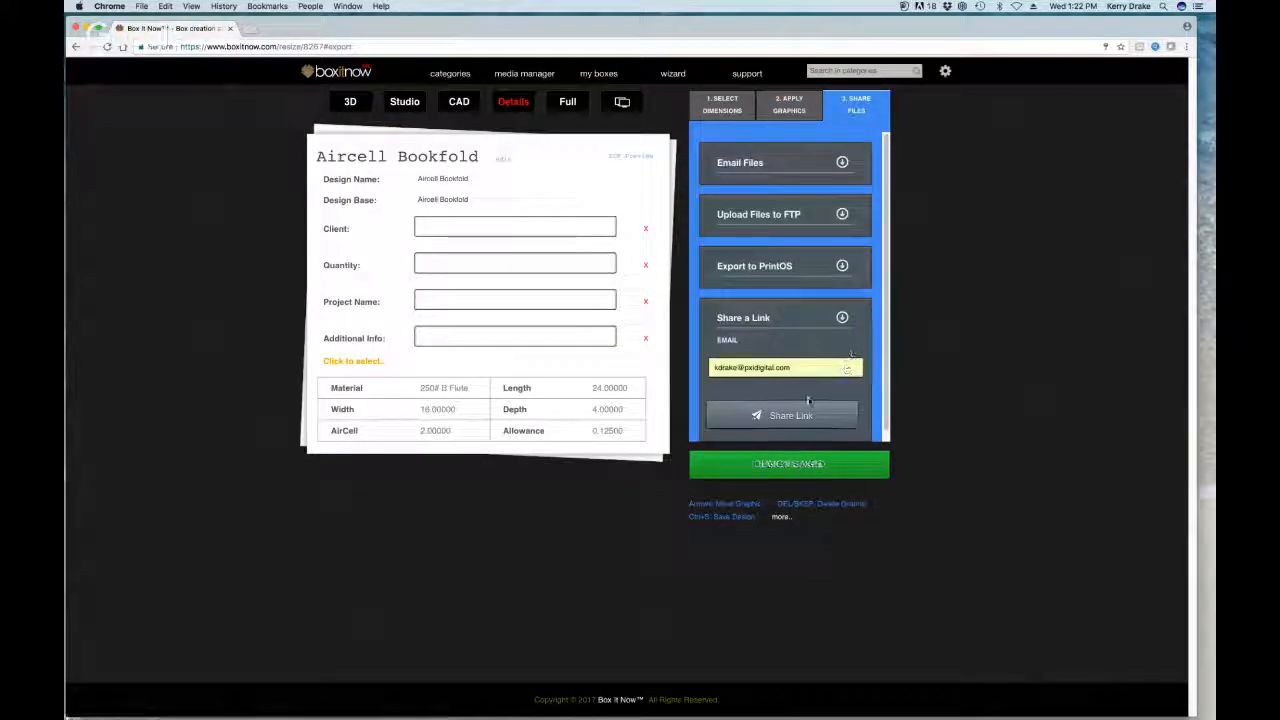
left_click(788, 416)
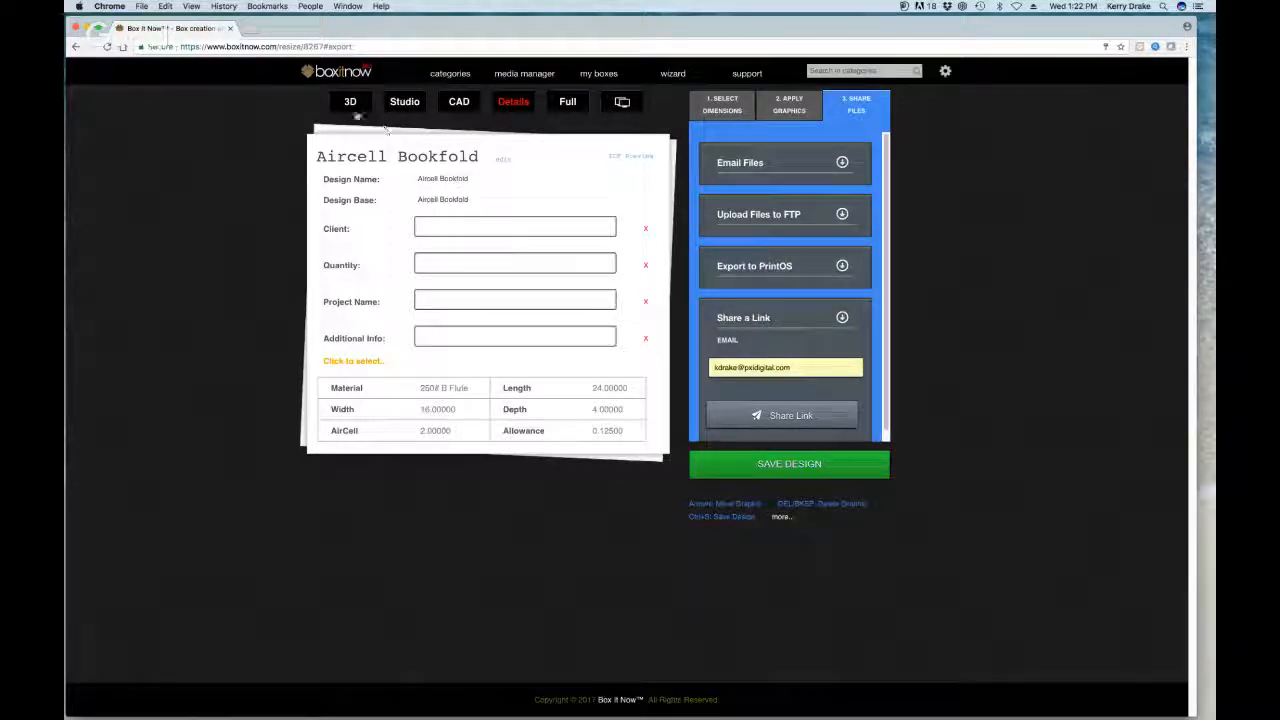
left_click(623, 102)
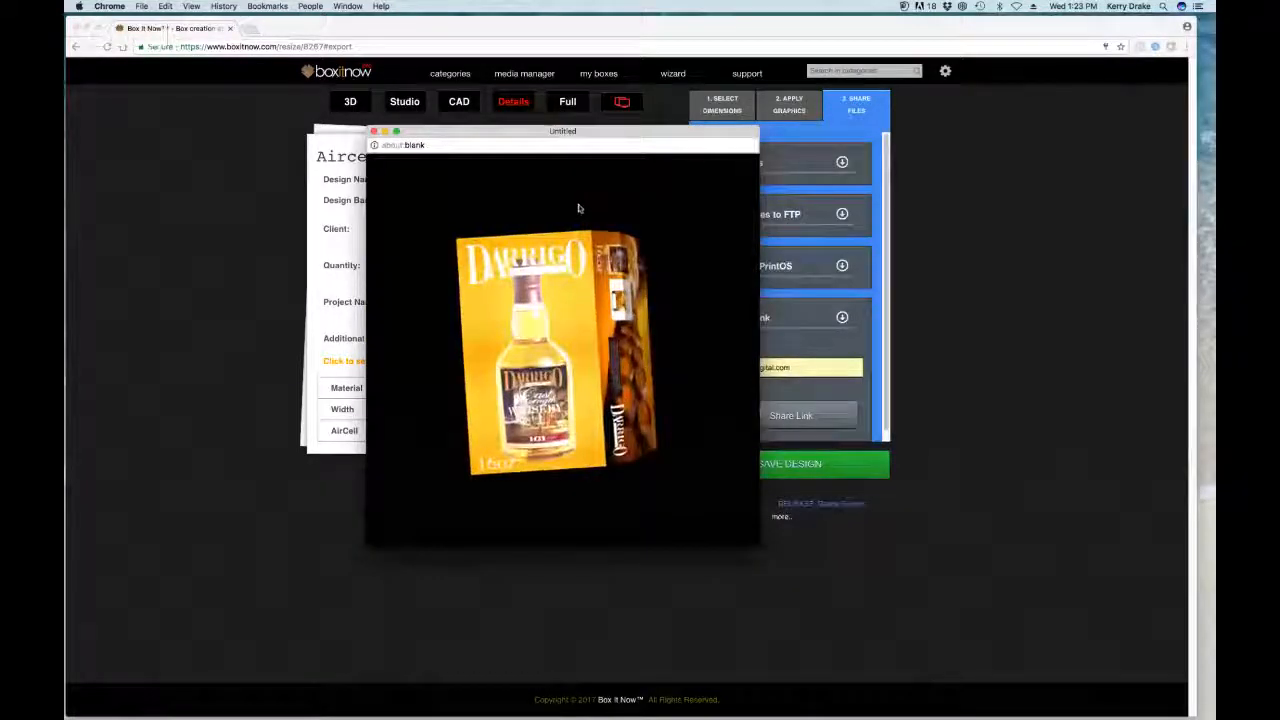
left_click_drag(598, 250, 668, 337)
left_click_drag(570, 378, 723, 329)
left_click_drag(575, 364, 572, 321)
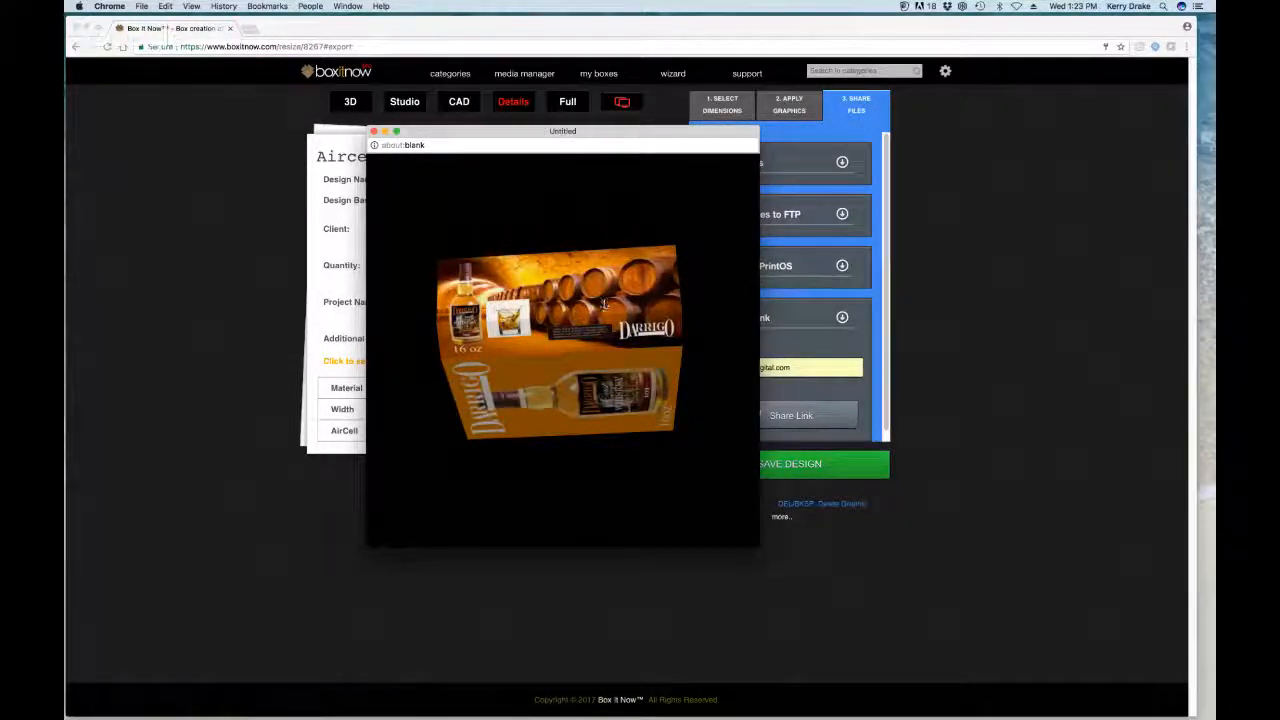
left_click_drag(578, 315, 675, 317)
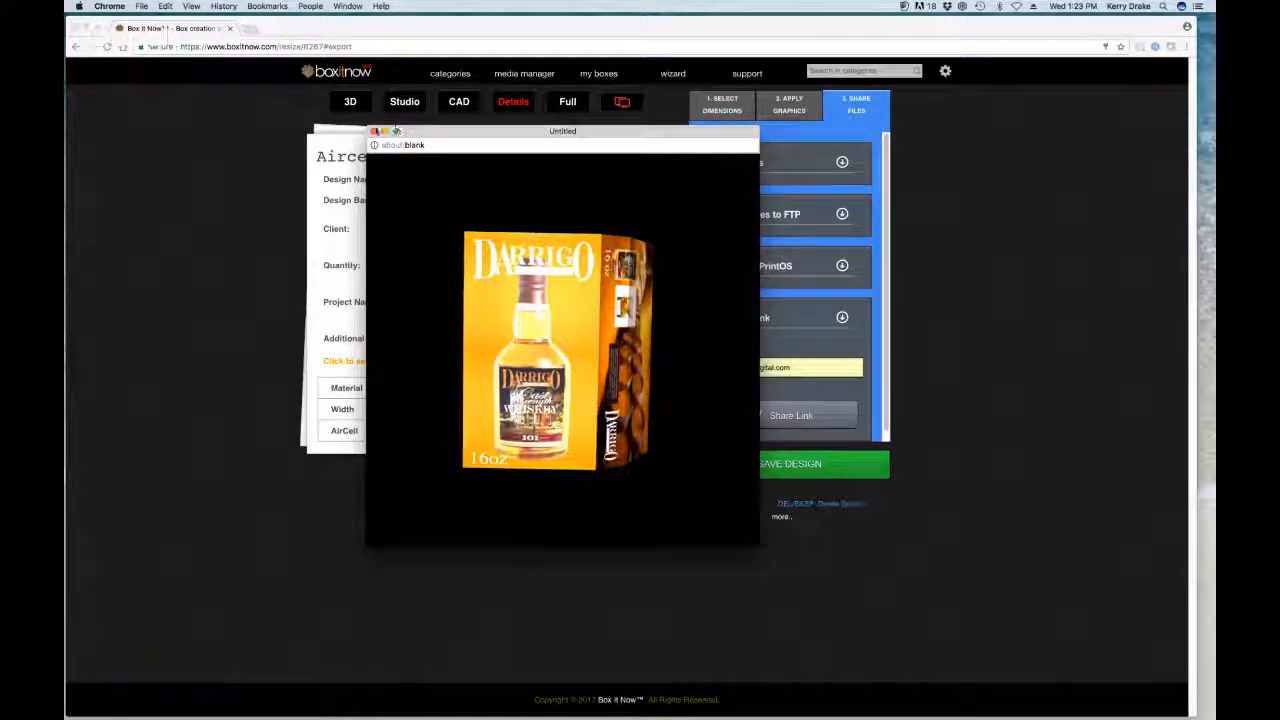
left_click(374, 131)
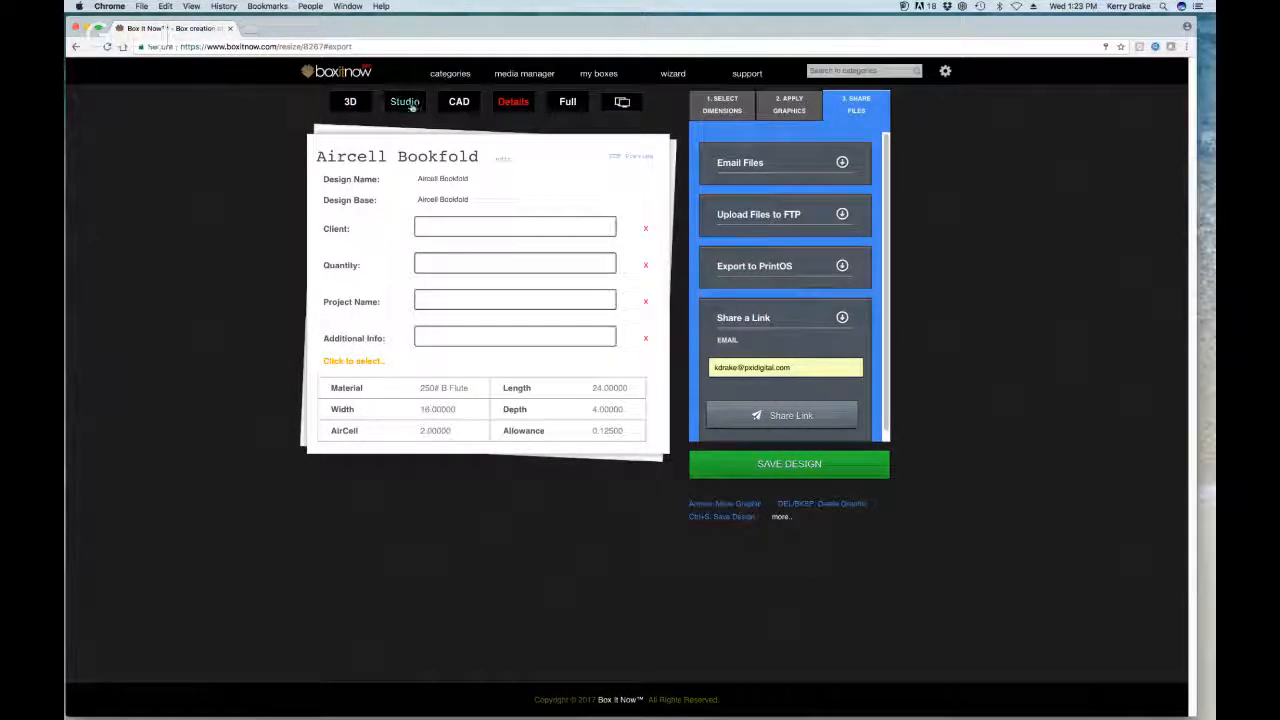
Step: Enlarge the bottle graphic and shift it and the vertical DARRIGO text across the orange panel
left_click(408, 104)
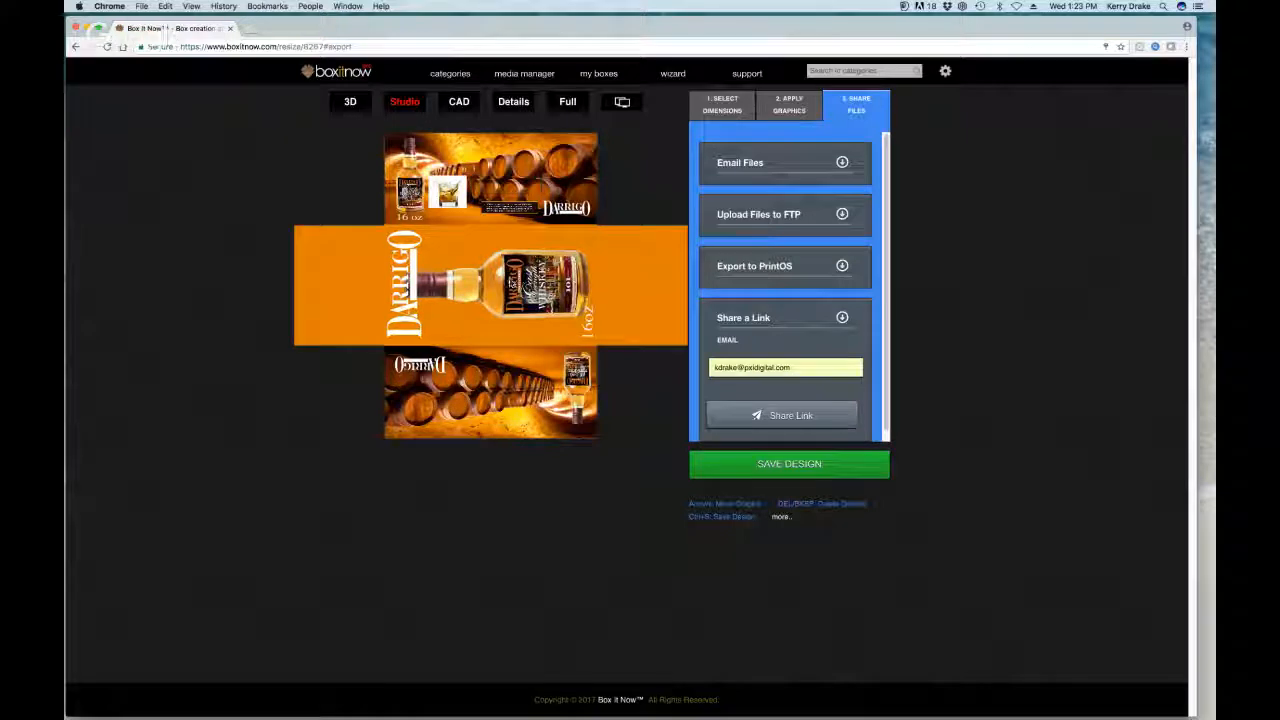
left_click(570, 277)
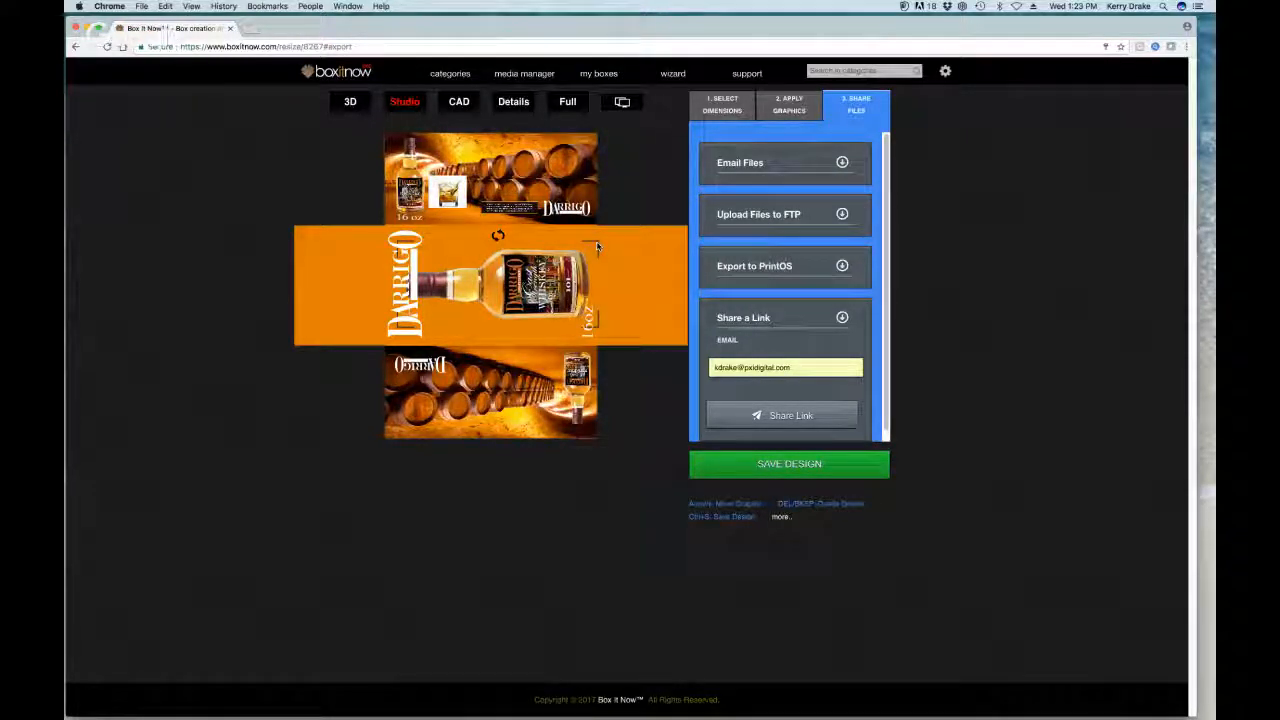
left_click_drag(580, 258, 592, 243)
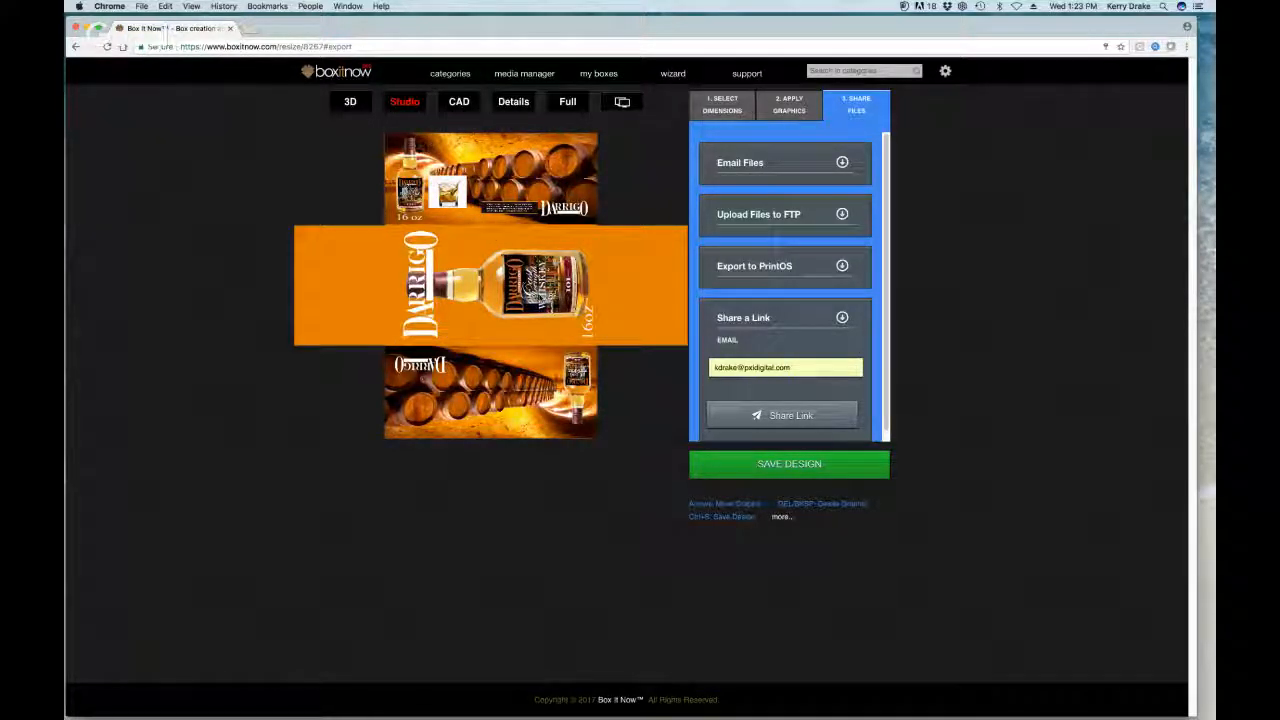
left_click_drag(420, 285, 365, 285)
left_click_drag(499, 280, 526, 280)
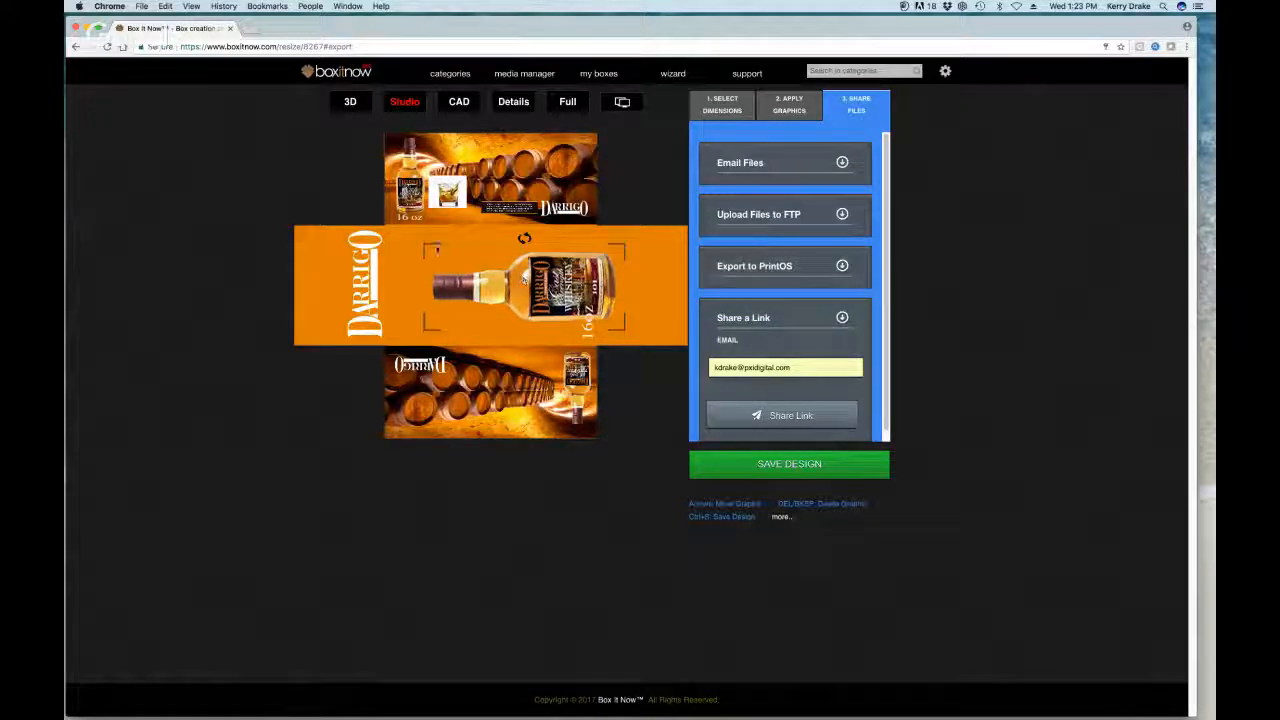
left_click_drag(366, 284, 335, 287)
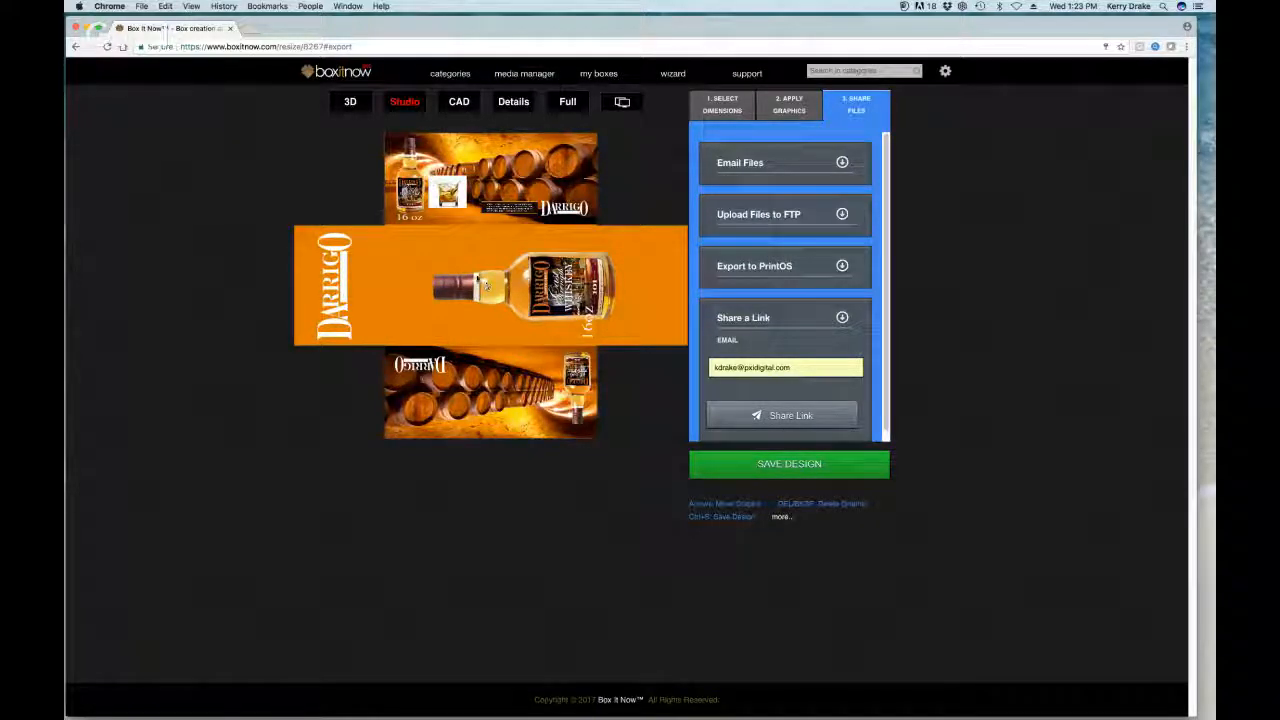
left_click_drag(489, 290, 502, 292)
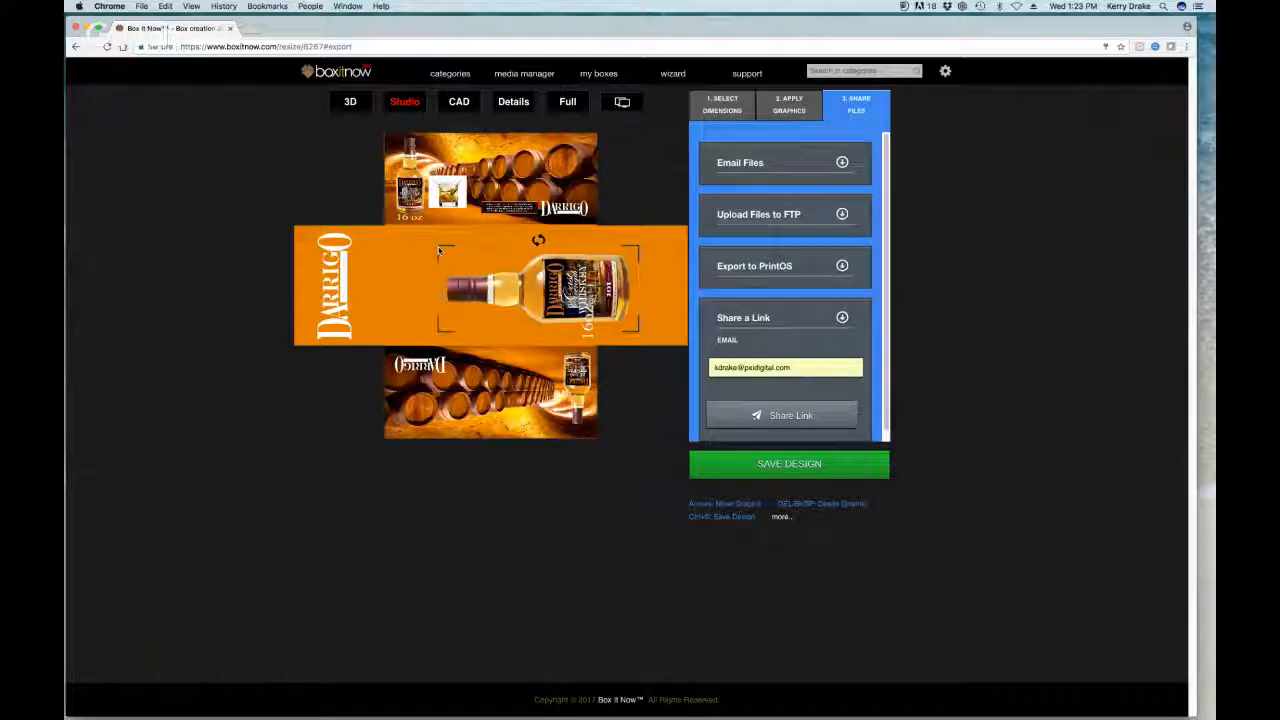
Step: Fine-tune the DARRIGO text onto the orange panel beside the bottle, then preview in 3D
left_click_drag(438, 251, 380, 249)
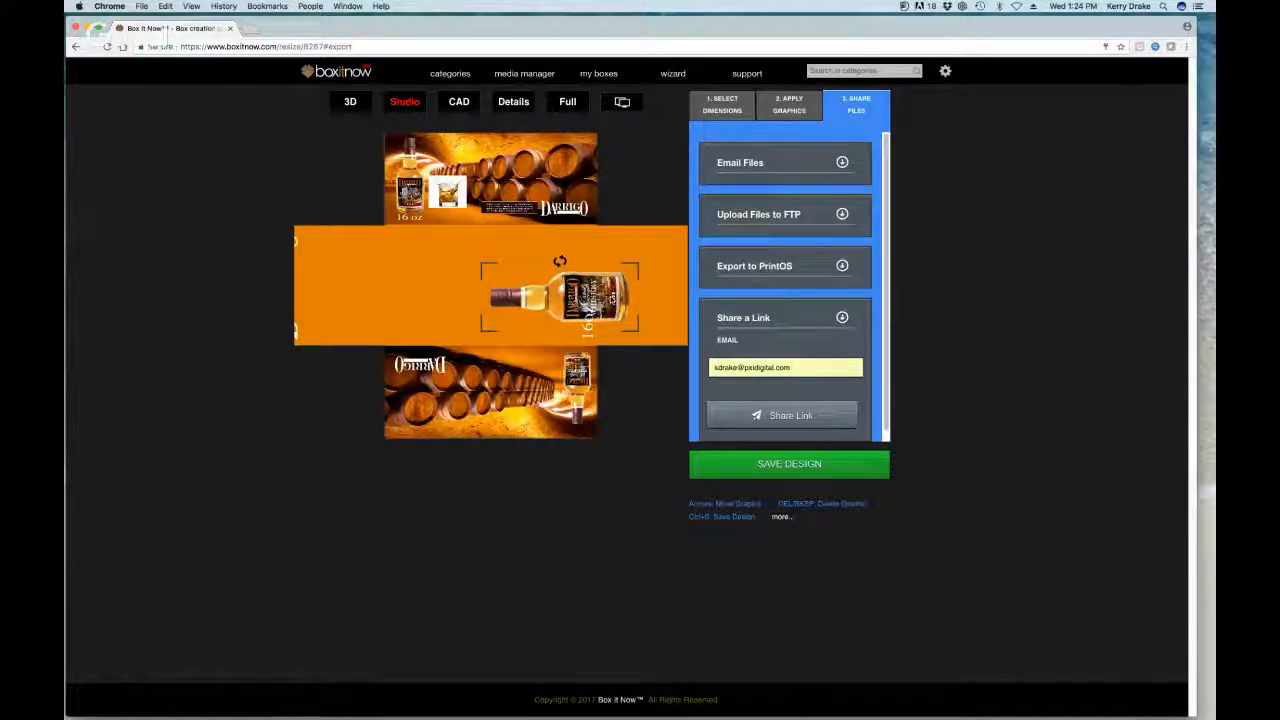
left_click_drag(560, 295, 518, 295)
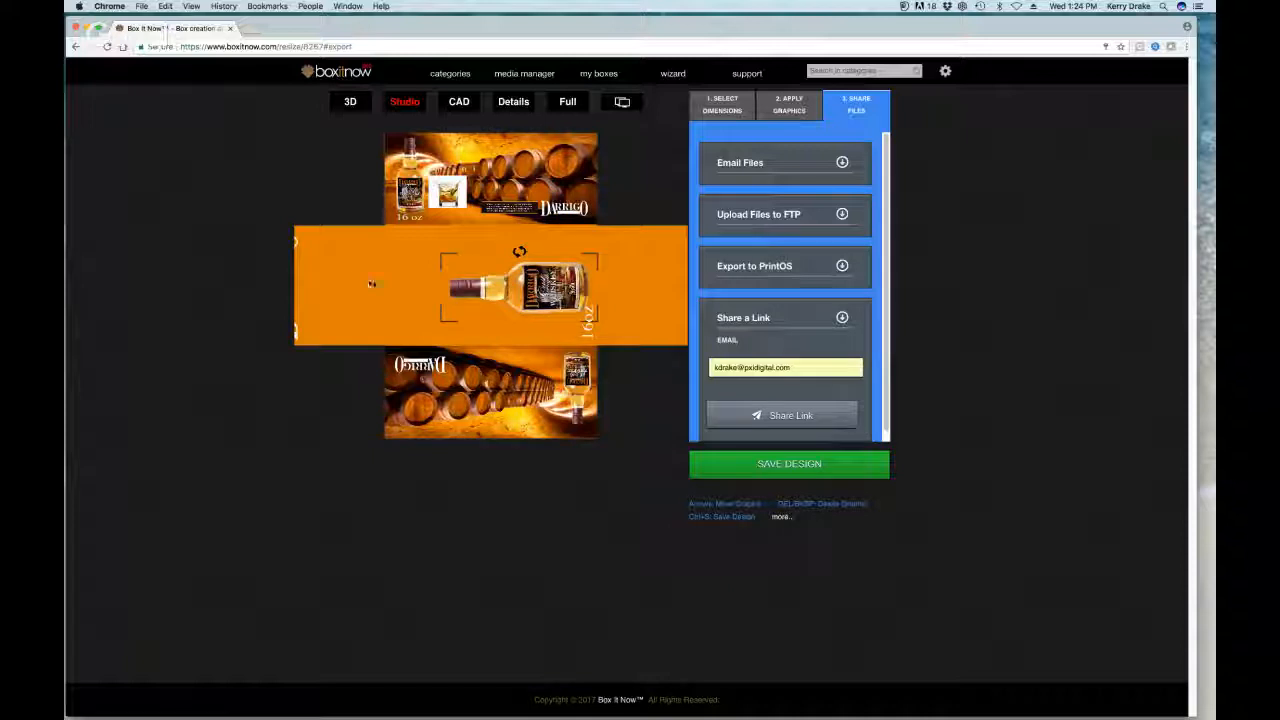
mouse_move(296, 244)
left_mouse_down()
mouse_move(432, 244)
mouse_move(320, 243)
left_mouse_up()
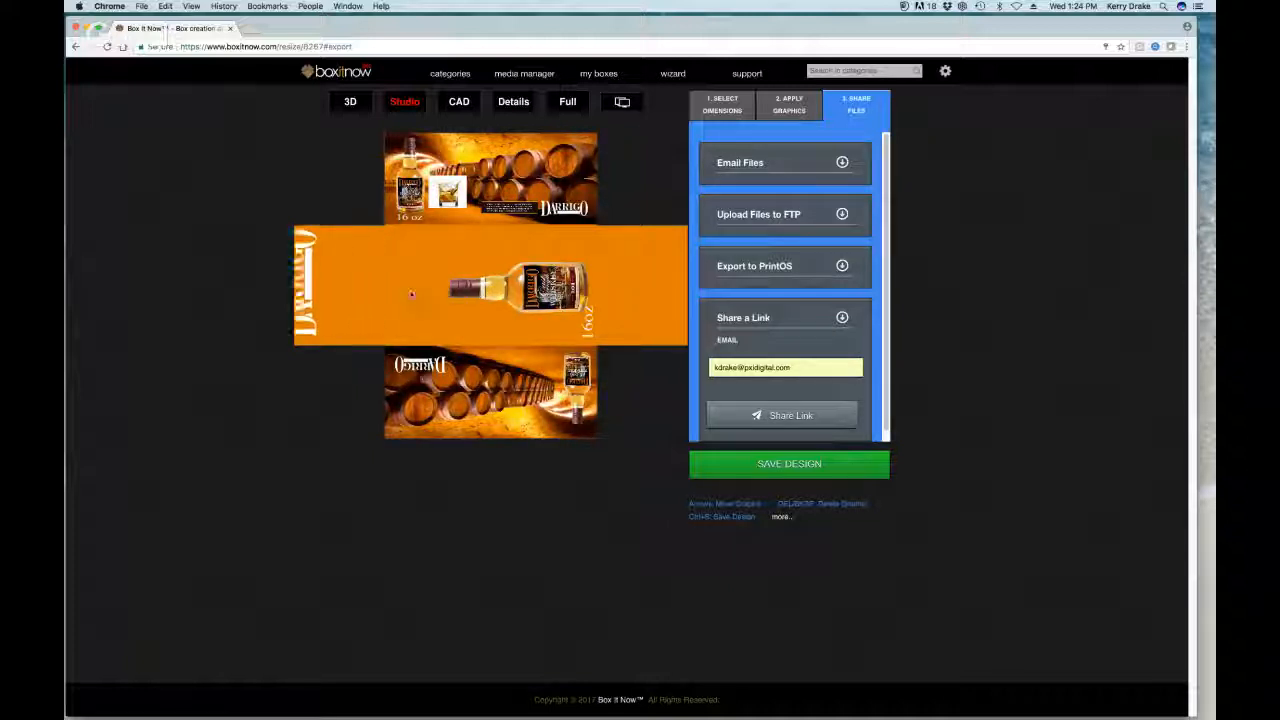
left_click_drag(535, 293, 526, 293)
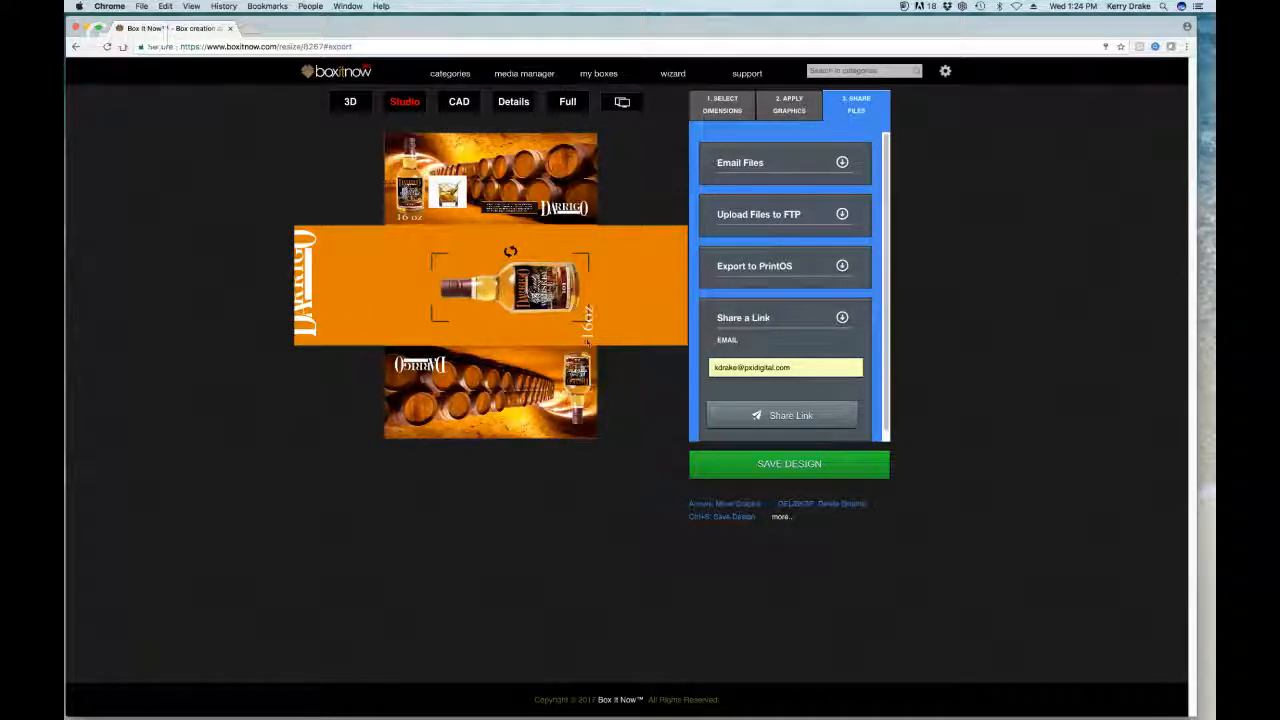
left_click(586, 335)
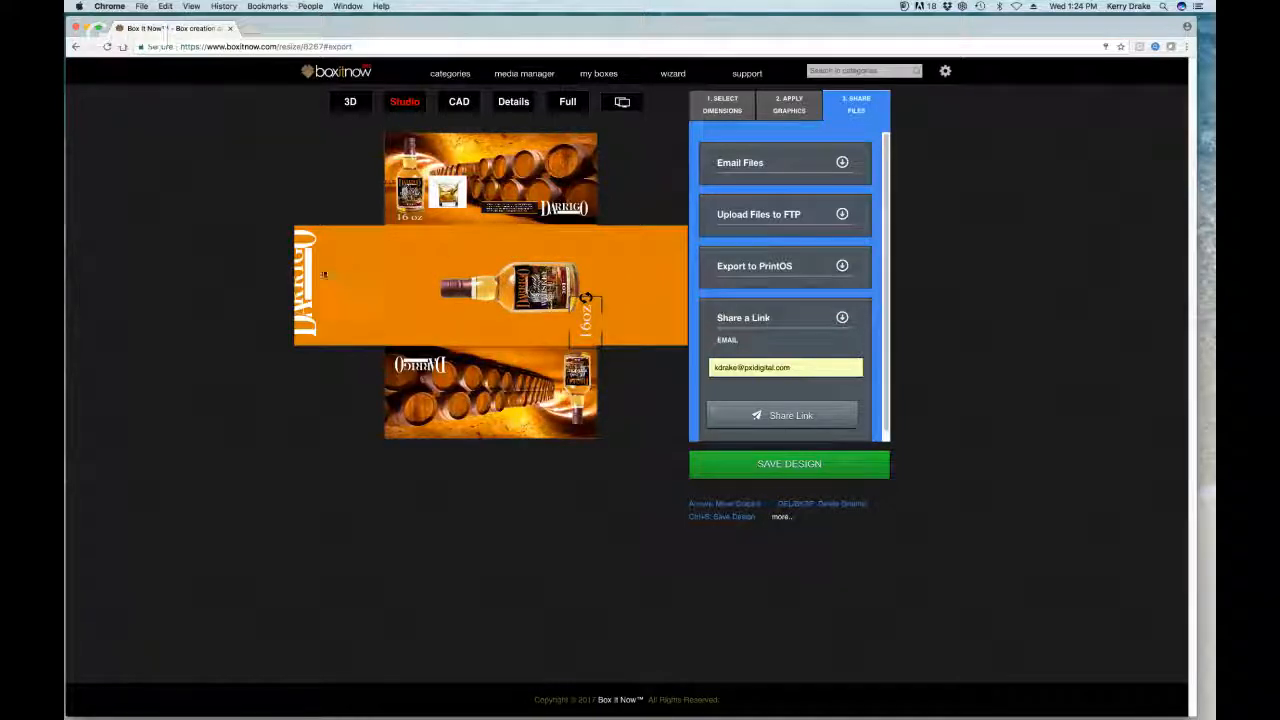
left_click_drag(313, 279, 430, 283)
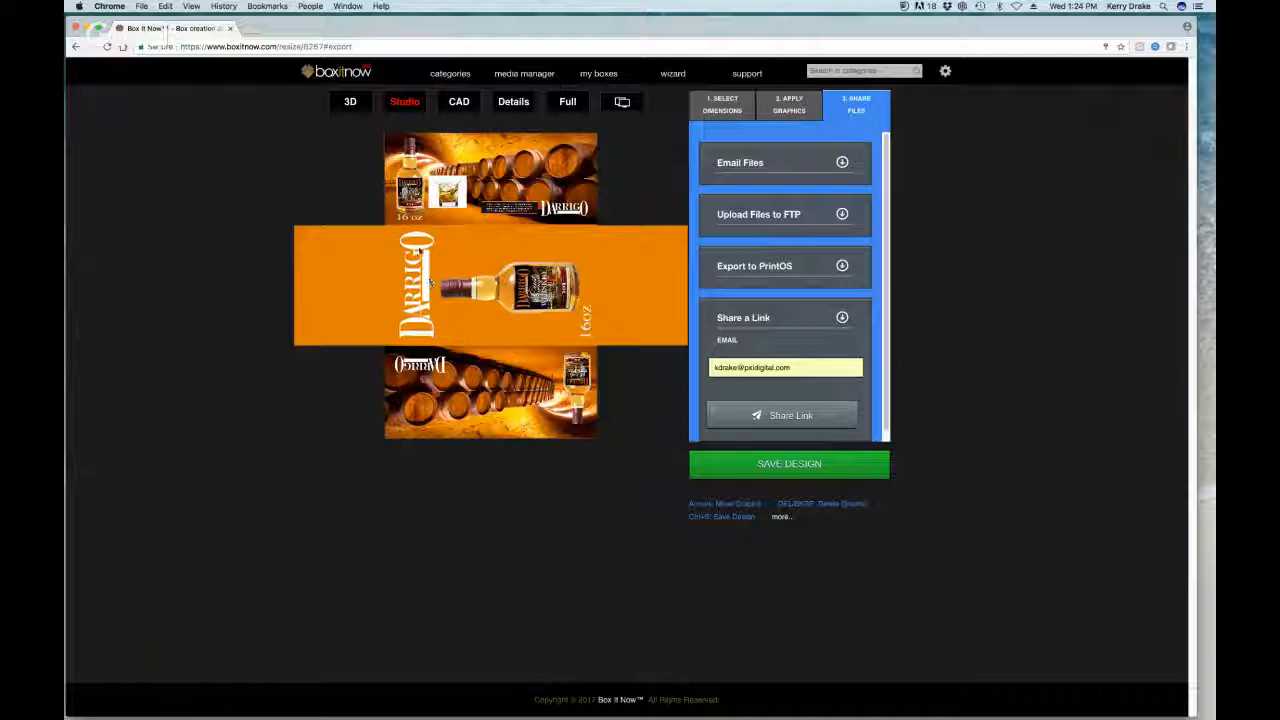
left_click(352, 104)
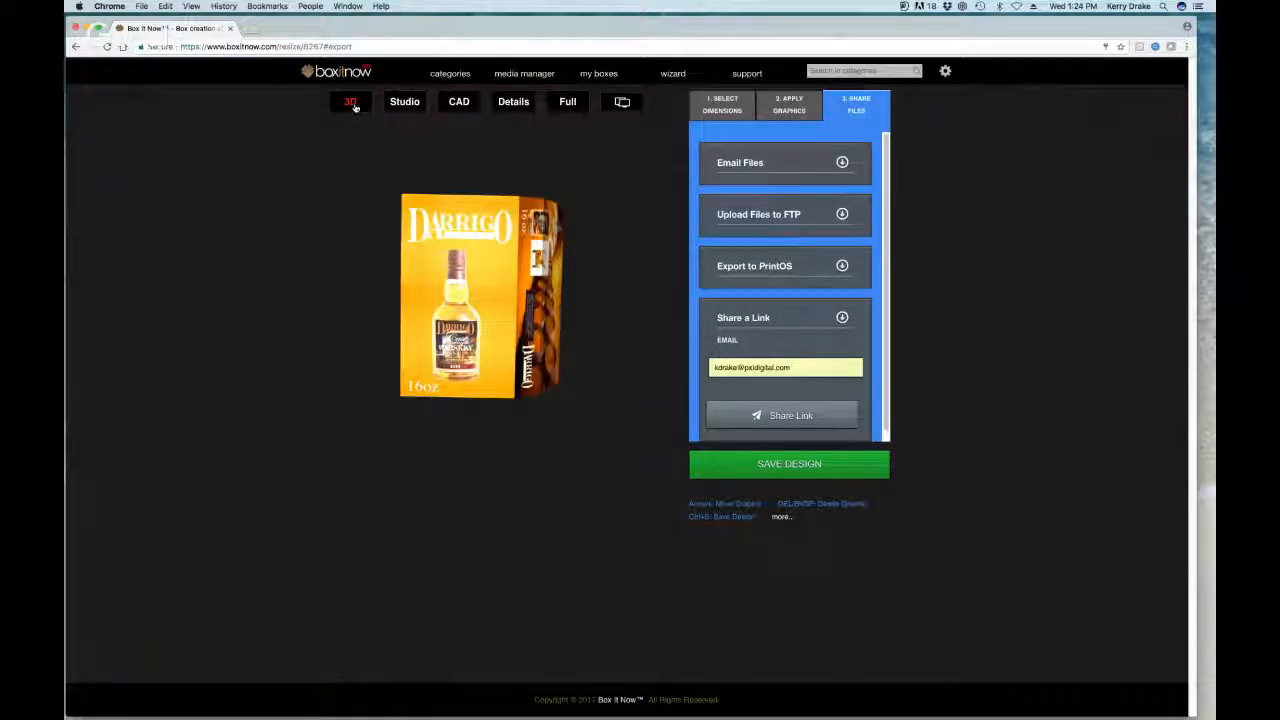
Step: Rotate the 3D Darrigo box preview, then narrow the browser window to about half the screen
left_click_drag(440, 208, 404, 344)
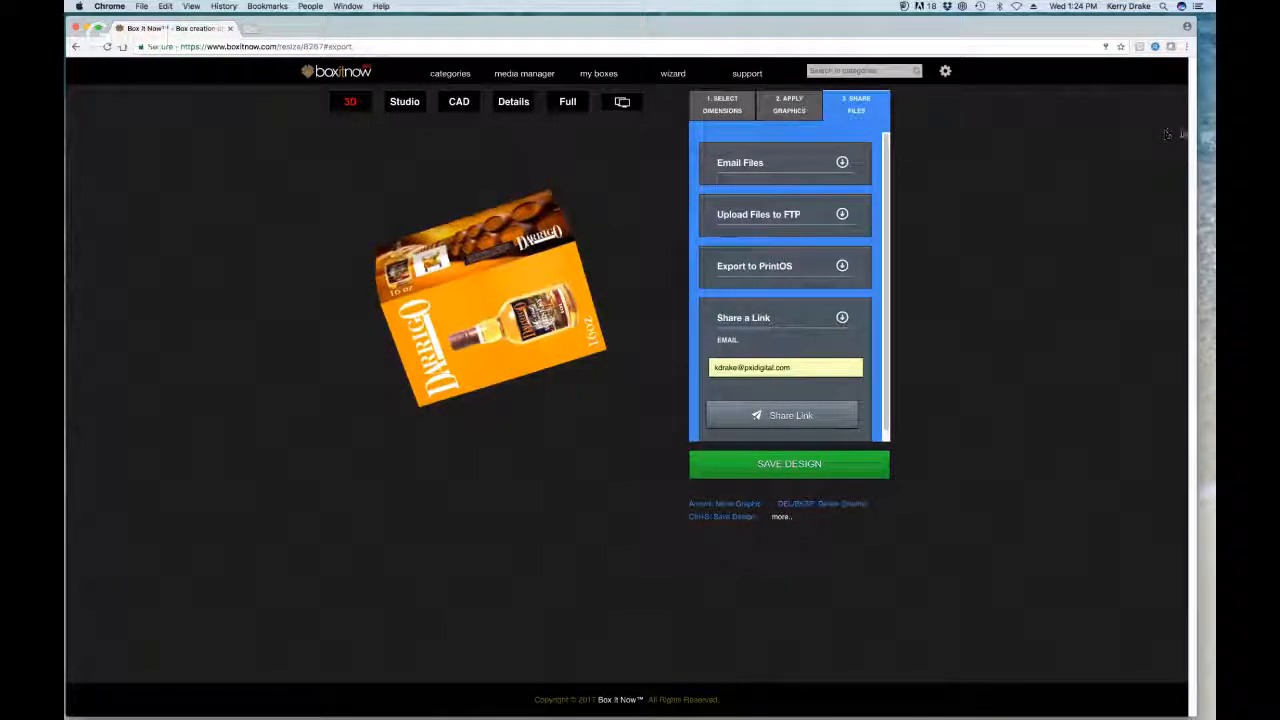
left_click_drag(1195, 135, 682, 136)
left_click_drag(457, 26, 478, 28)
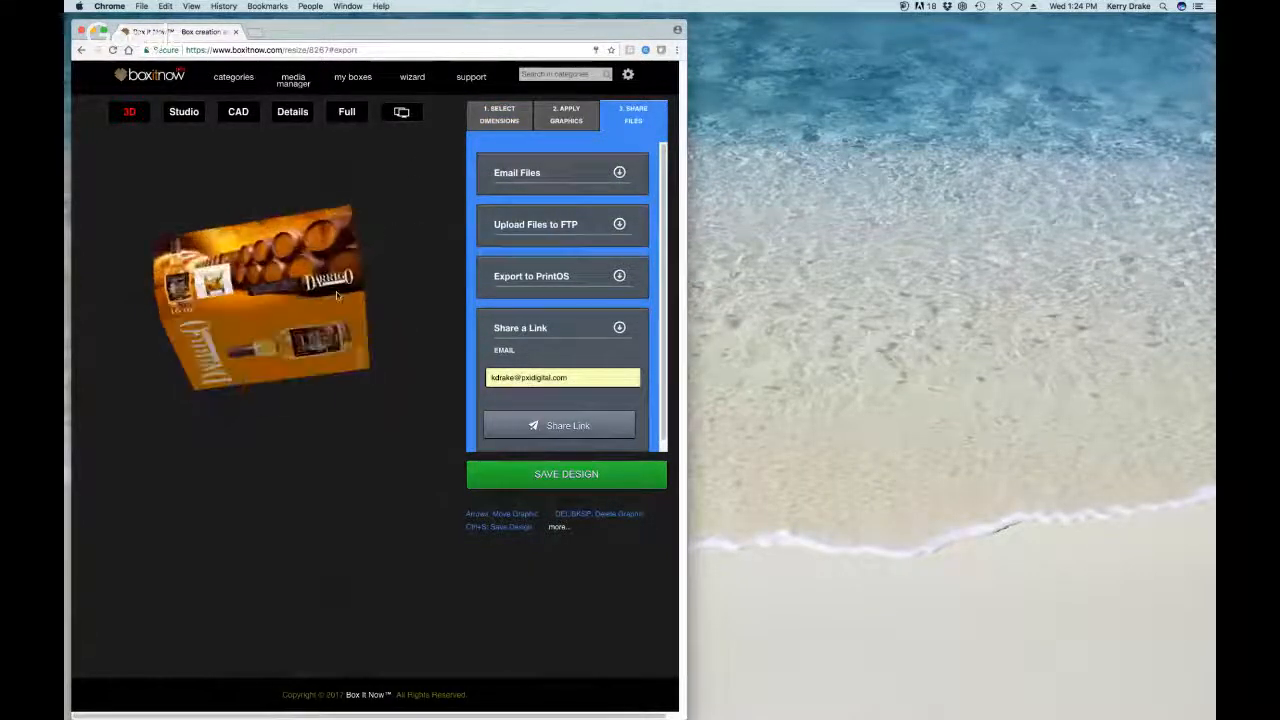
Step: Return to the flat Studio view and pop the 3D preview out into a window beside the editor
left_click(190, 113)
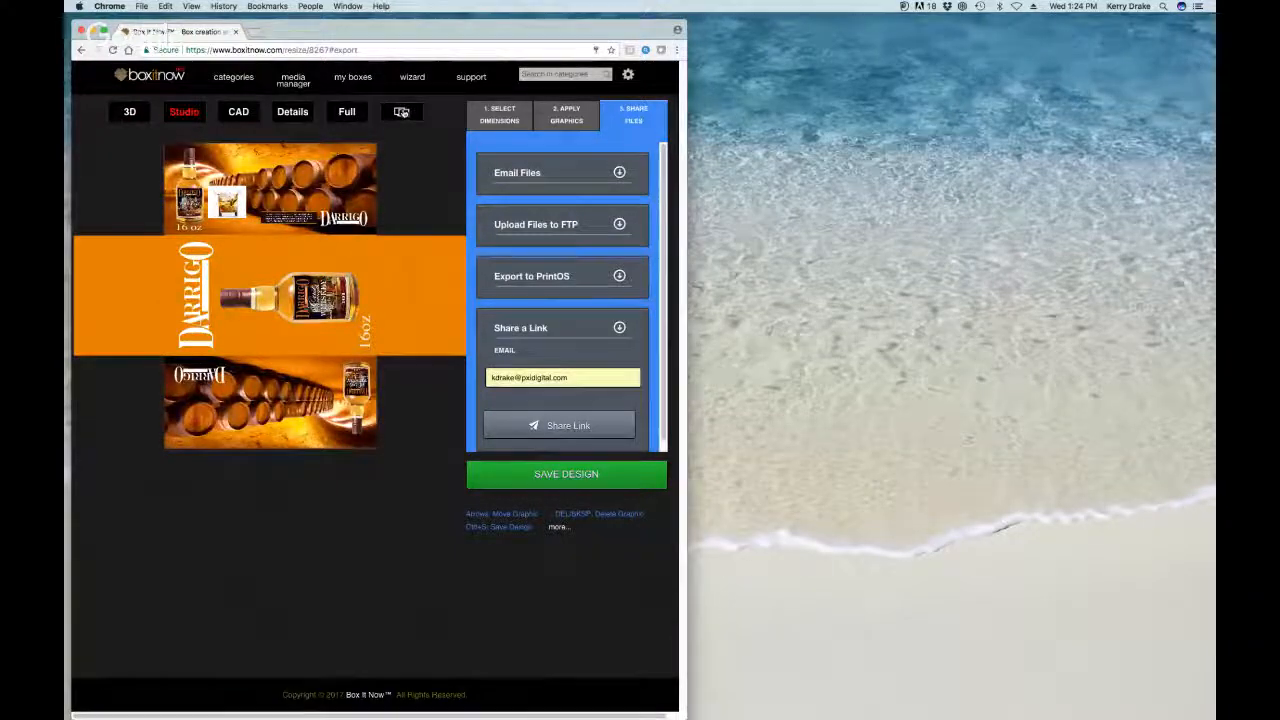
left_click(401, 112)
left_click_drag(926, 20, 809, 30)
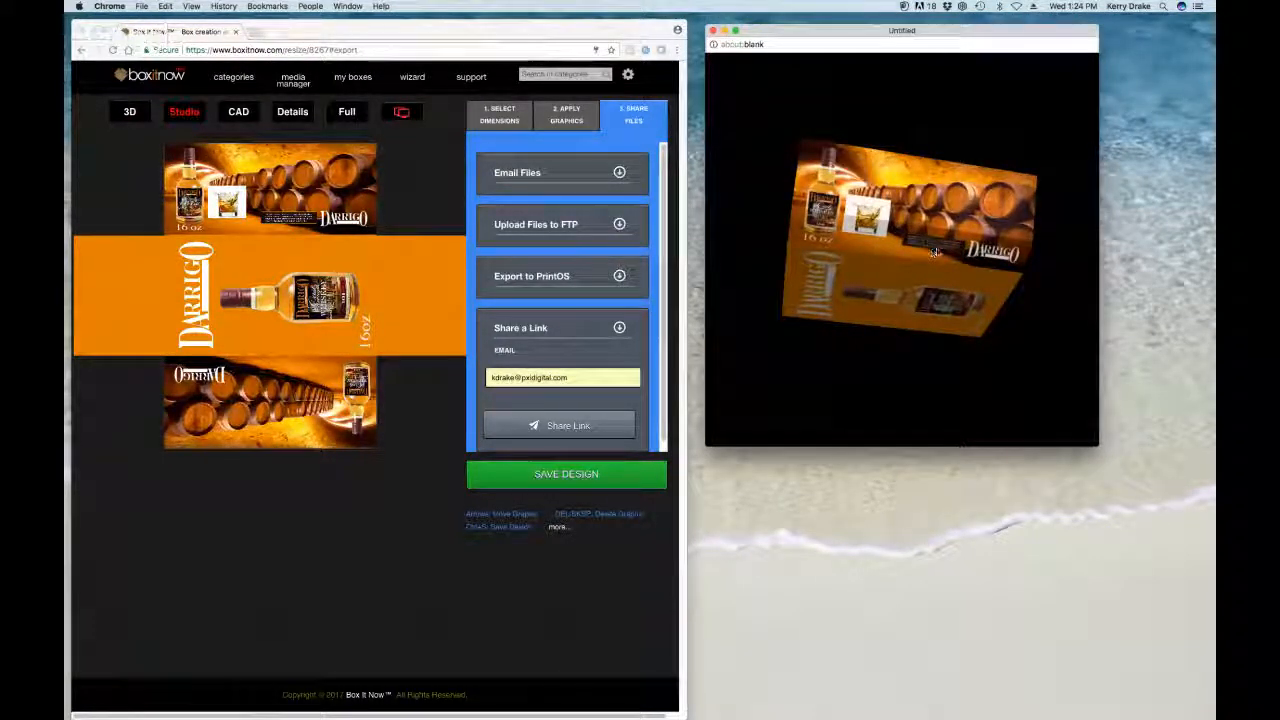
left_click(855, 32)
left_click(422, 245)
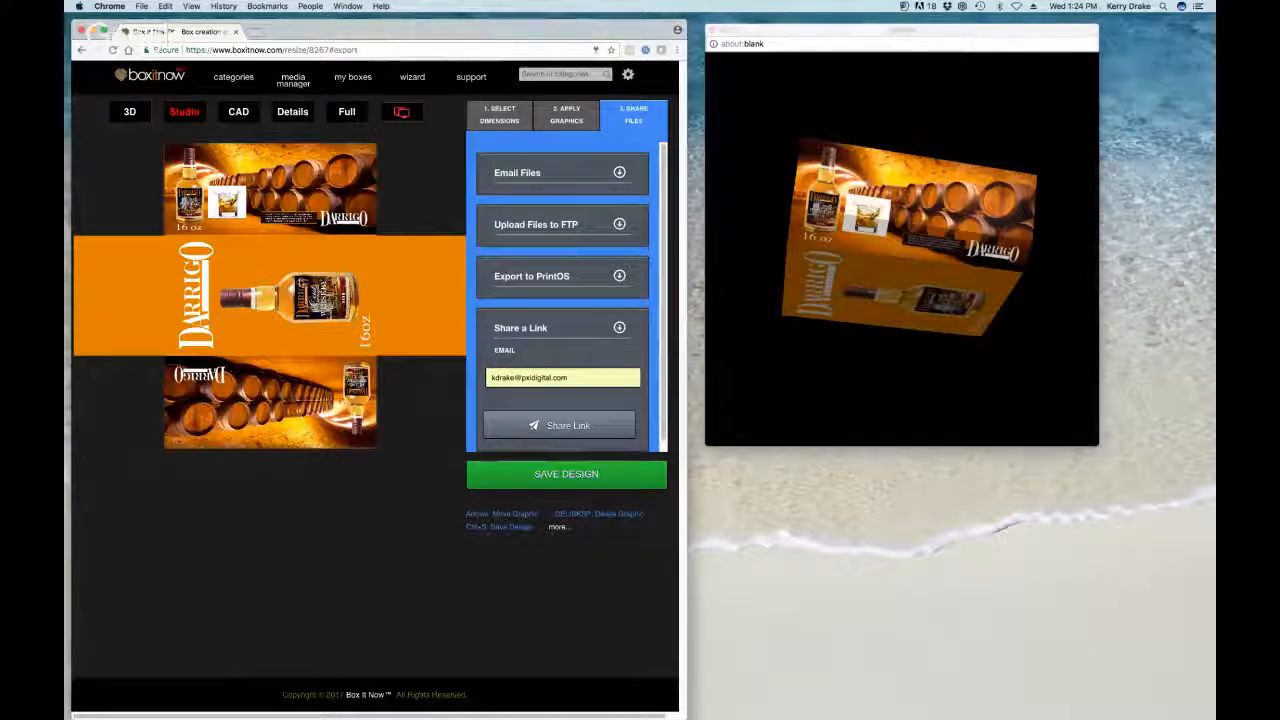
Step: Nudge the vertical DARRIGO logo into position while turning the 3D box upright
mouse_move(195, 300)
left_mouse_down()
mouse_move(212, 290)
mouse_move(197, 297)
left_mouse_up()
left_click(912, 238)
left_click_drag(912, 238, 939, 224)
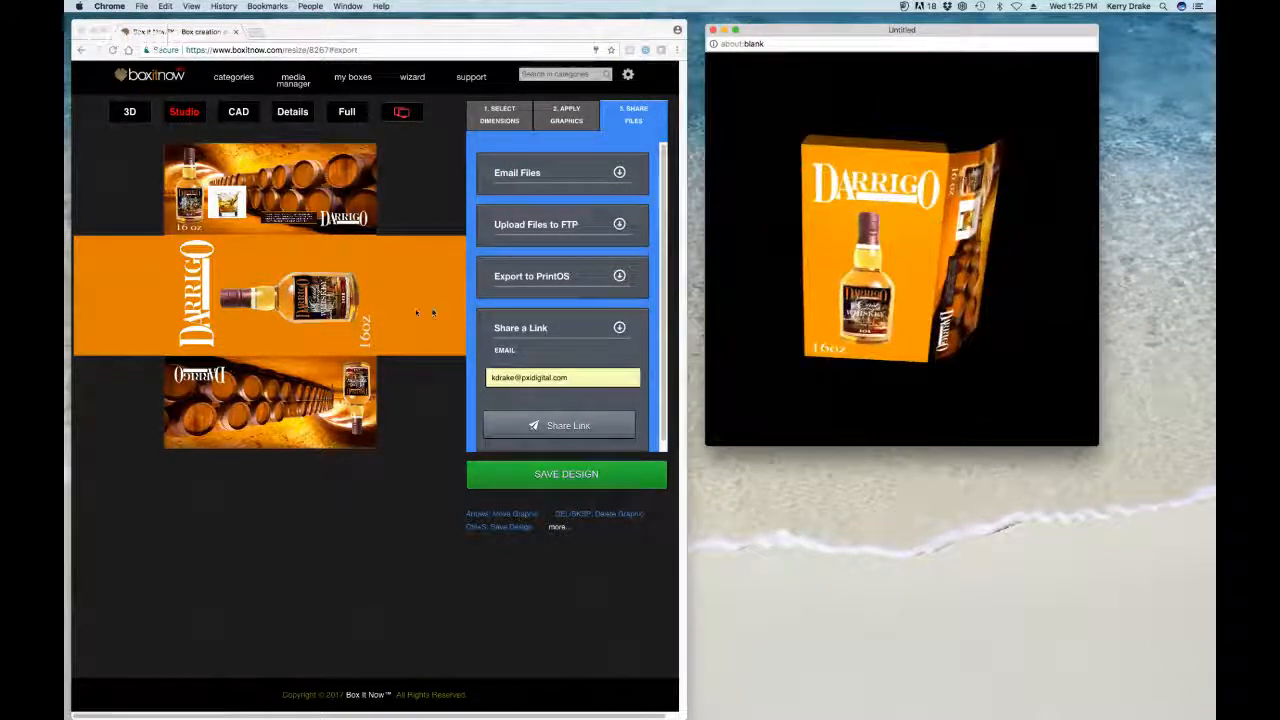
left_click(203, 297)
left_click_drag(202, 296, 203, 297)
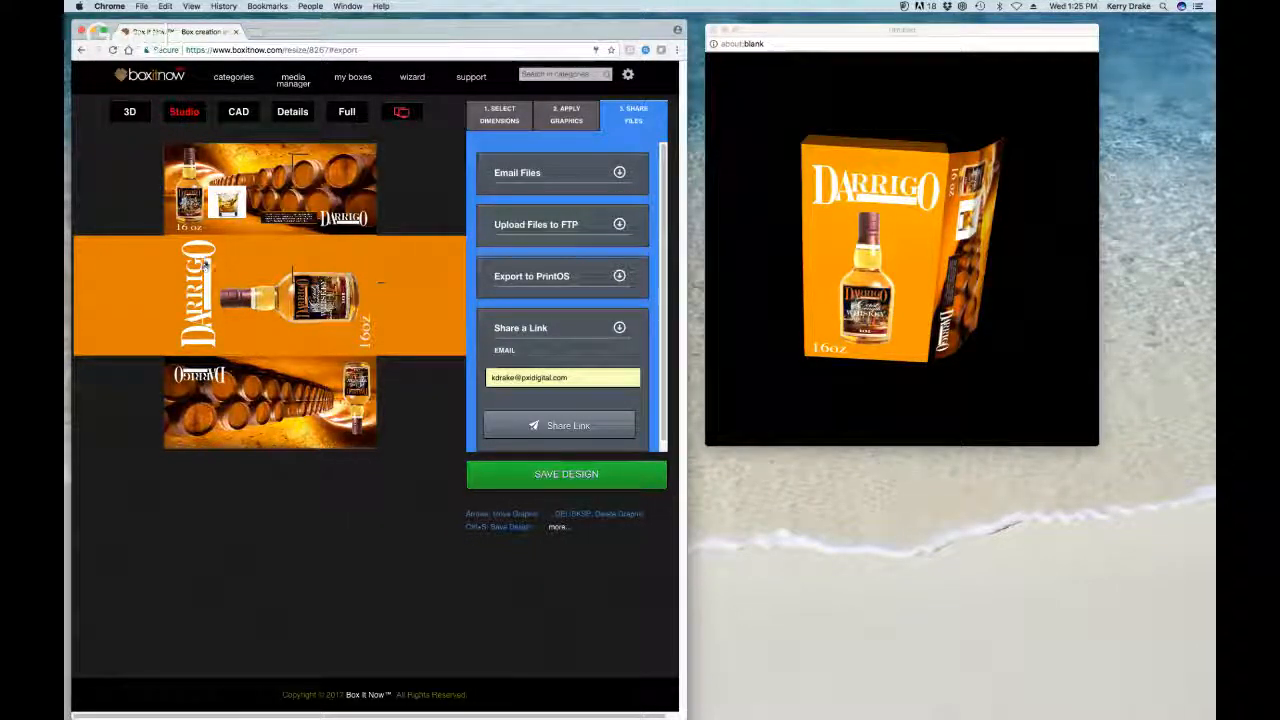
Step: Move the DARRIGO logo up toward the barrel image, enlarge it and place it on the orange panel
left_click_drag(281, 188, 284, 187)
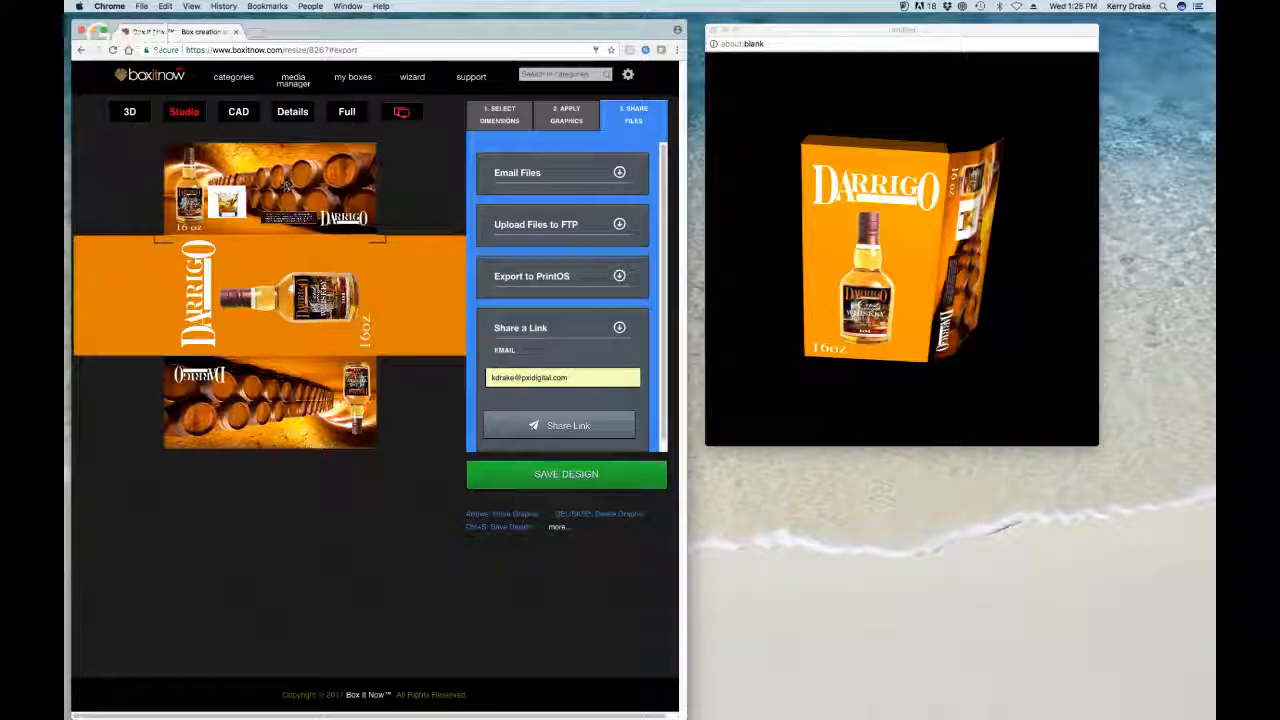
left_click_drag(207, 291, 210, 229)
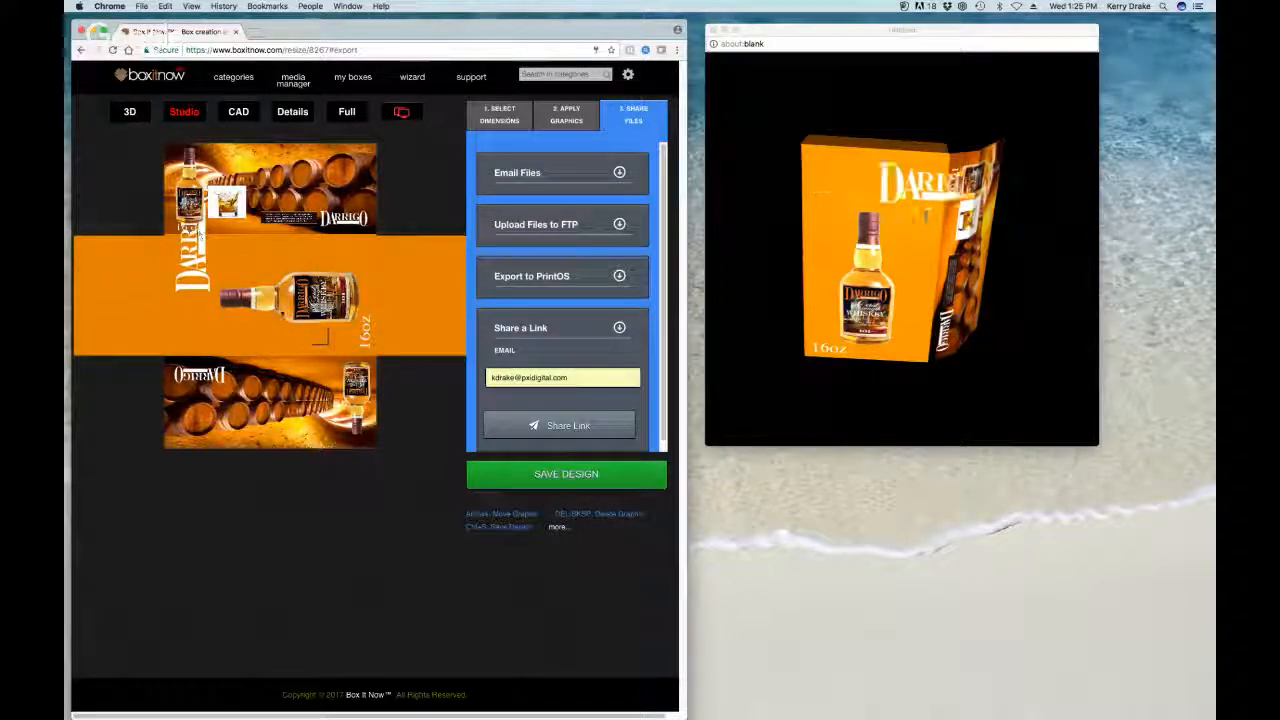
left_click_drag(322, 347, 372, 372)
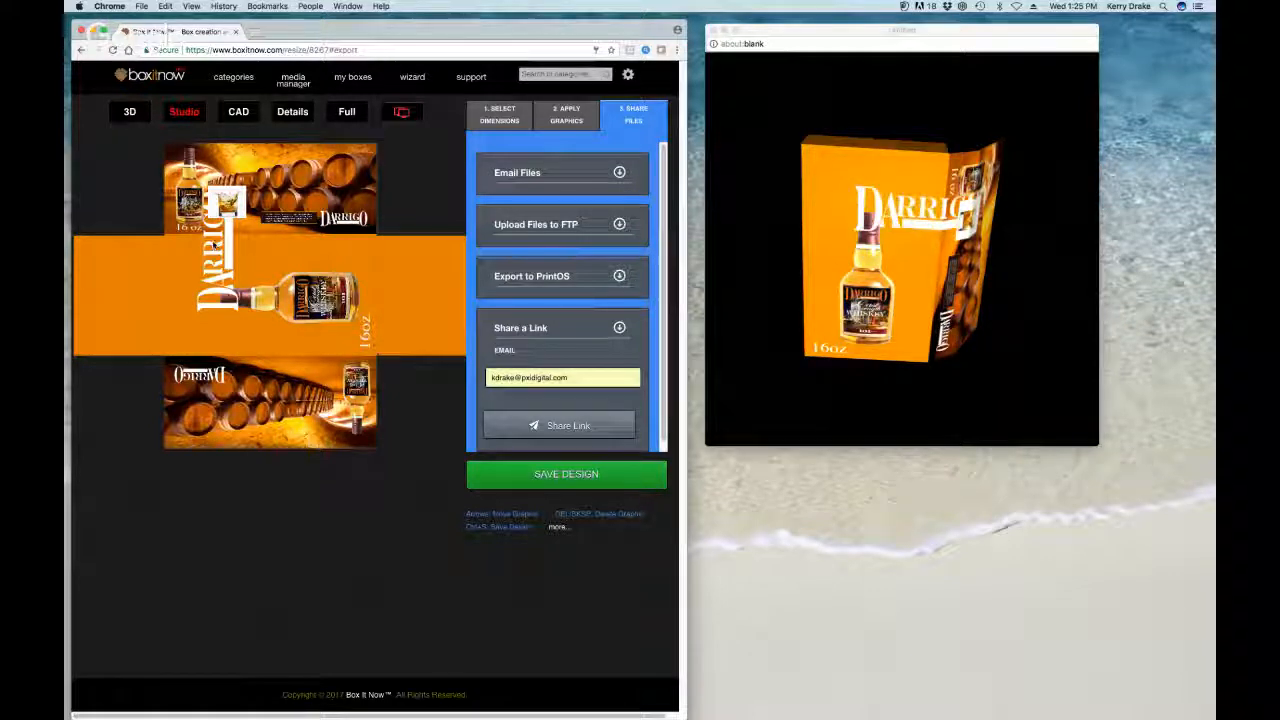
left_click_drag(213, 248, 190, 289)
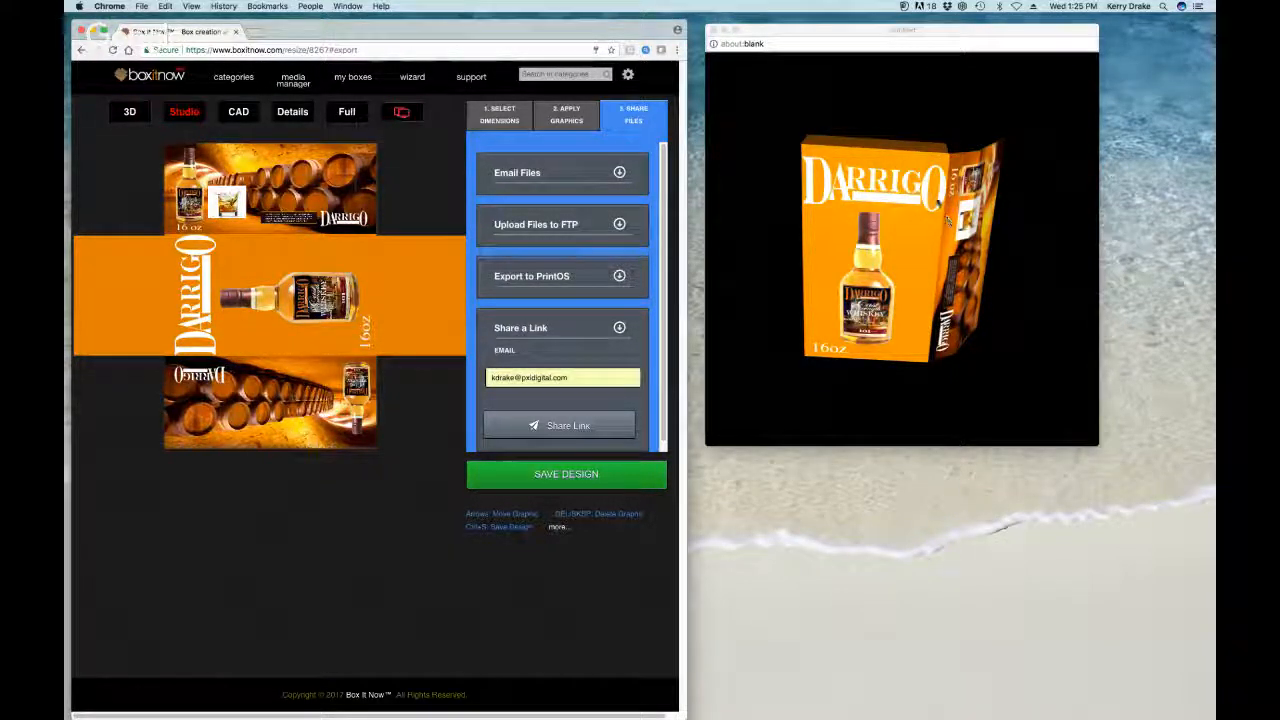
Step: Rotate the pop-out 3D box to a near front-on view, then close that preview window
left_click(925, 195)
mouse_move(926, 197)
left_mouse_down()
mouse_move(909, 199)
mouse_move(923, 204)
left_mouse_up()
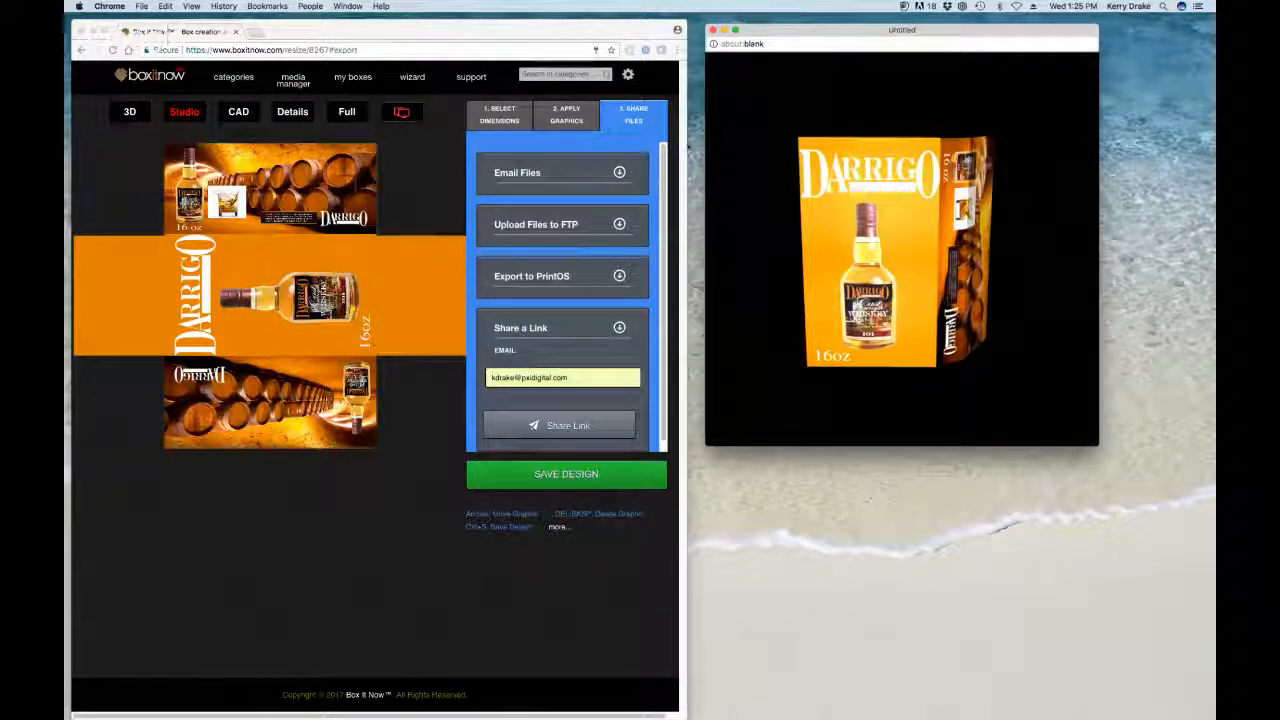
left_click(714, 31)
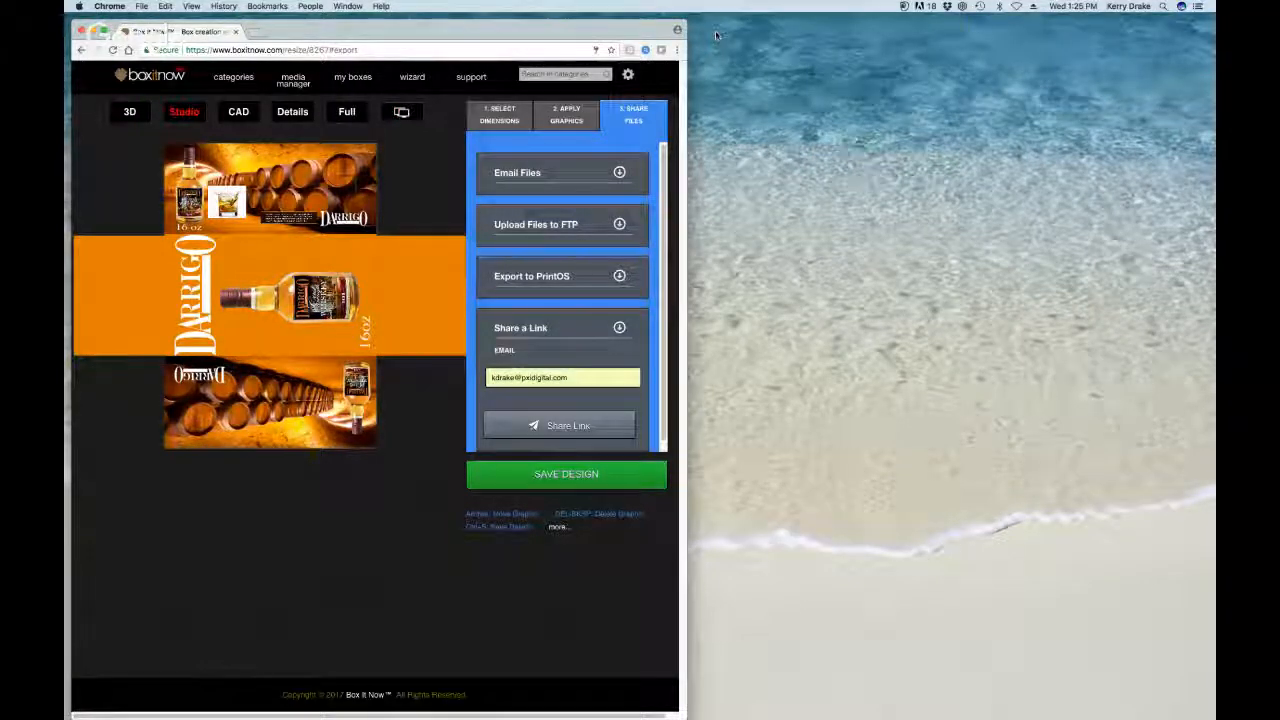
Step: Maximise the browser, open the Box It Now home page, and scroll down to Pricing and back up
double_click(664, 29)
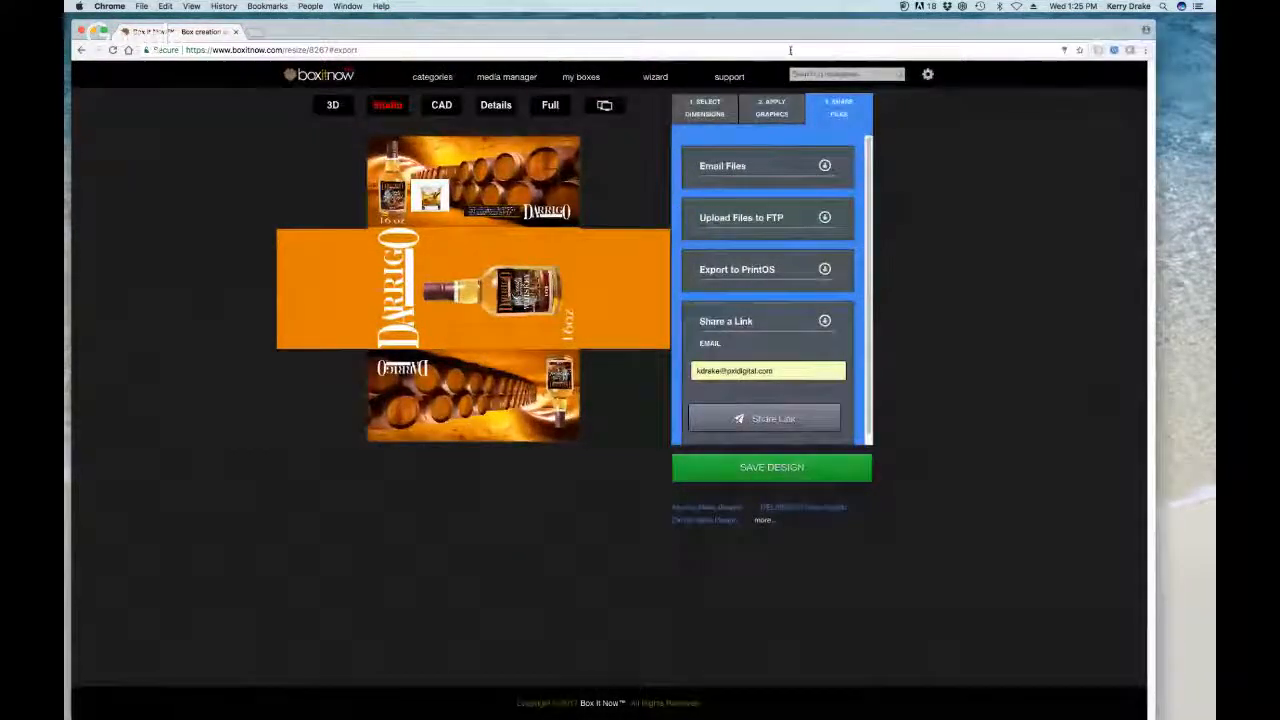
left_click(337, 78)
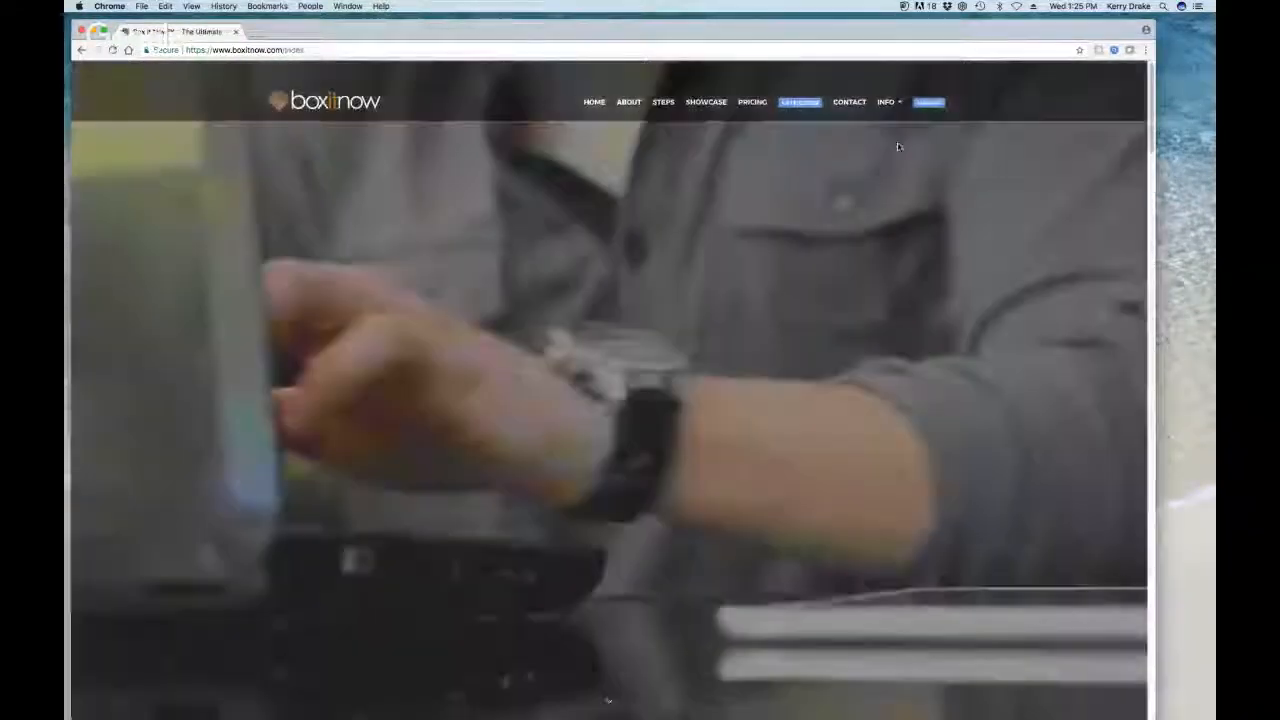
scroll(791, 197, "down", 10)
scroll(791, 200, "down", 10)
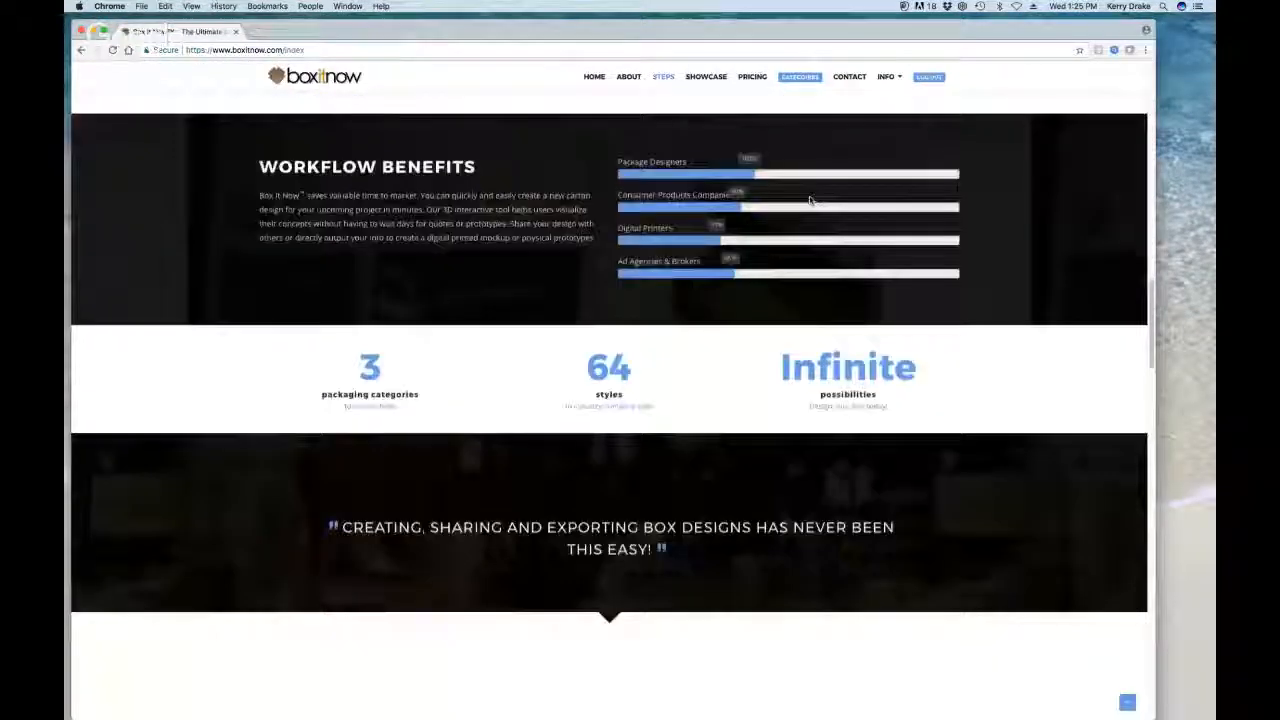
scroll(948, 245, "down", 10)
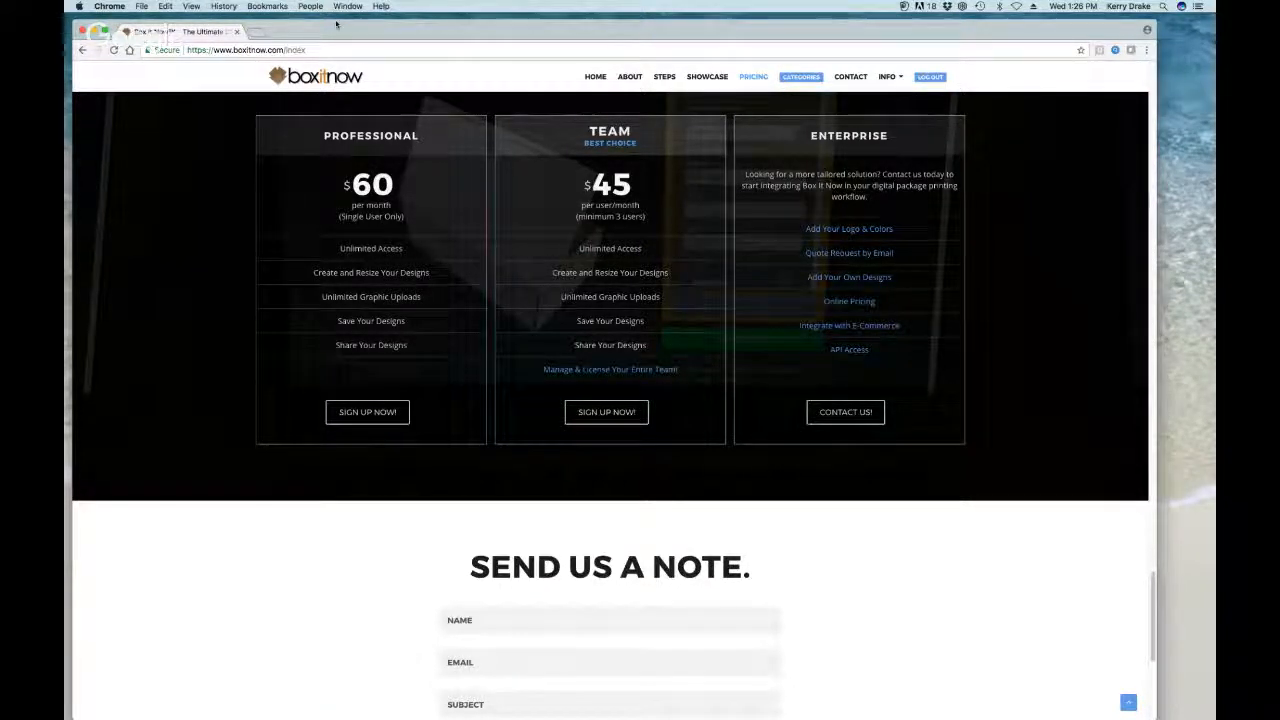
left_click_drag(336, 25, 338, 25)
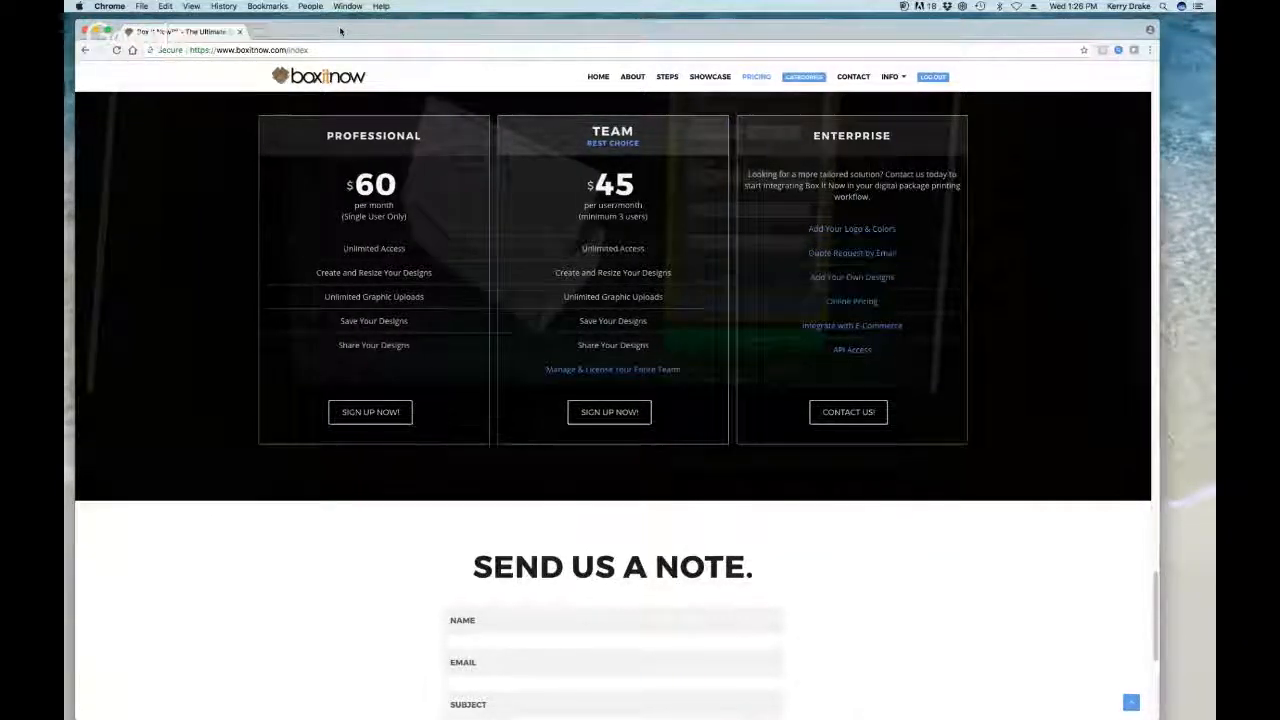
scroll(595, 350, "up", 8)
scroll(595, 350, "up", 15)
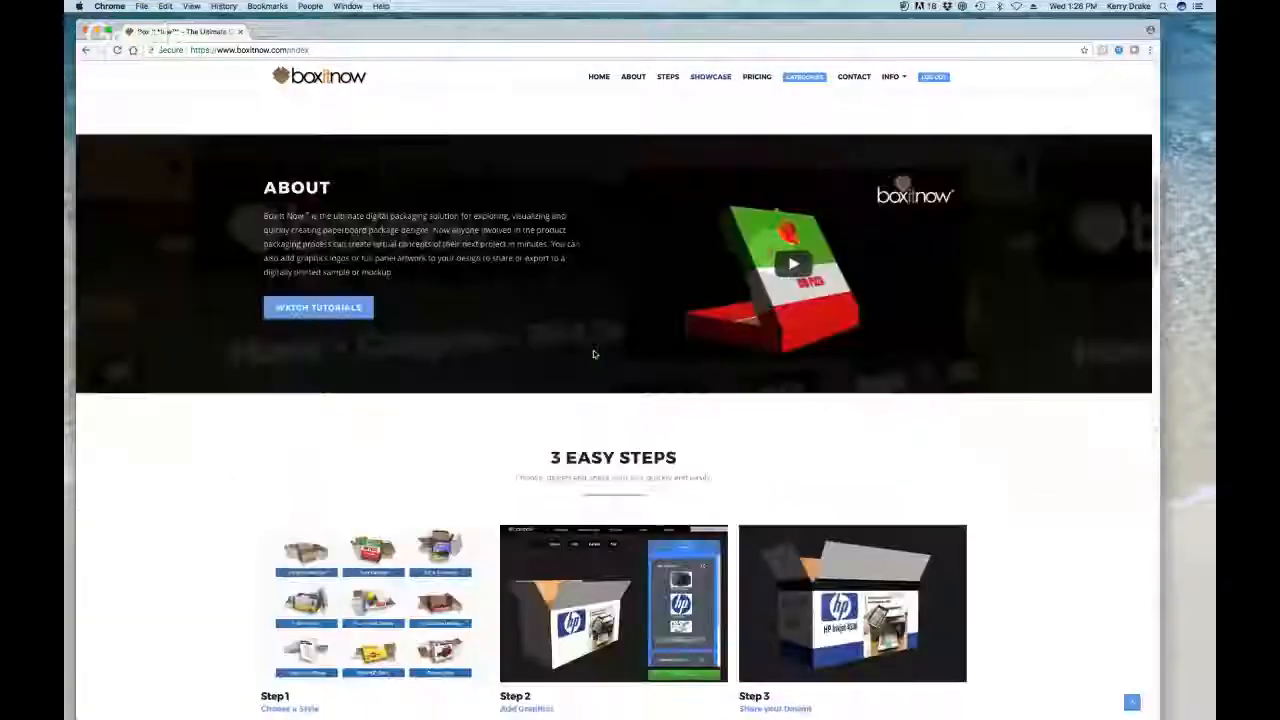